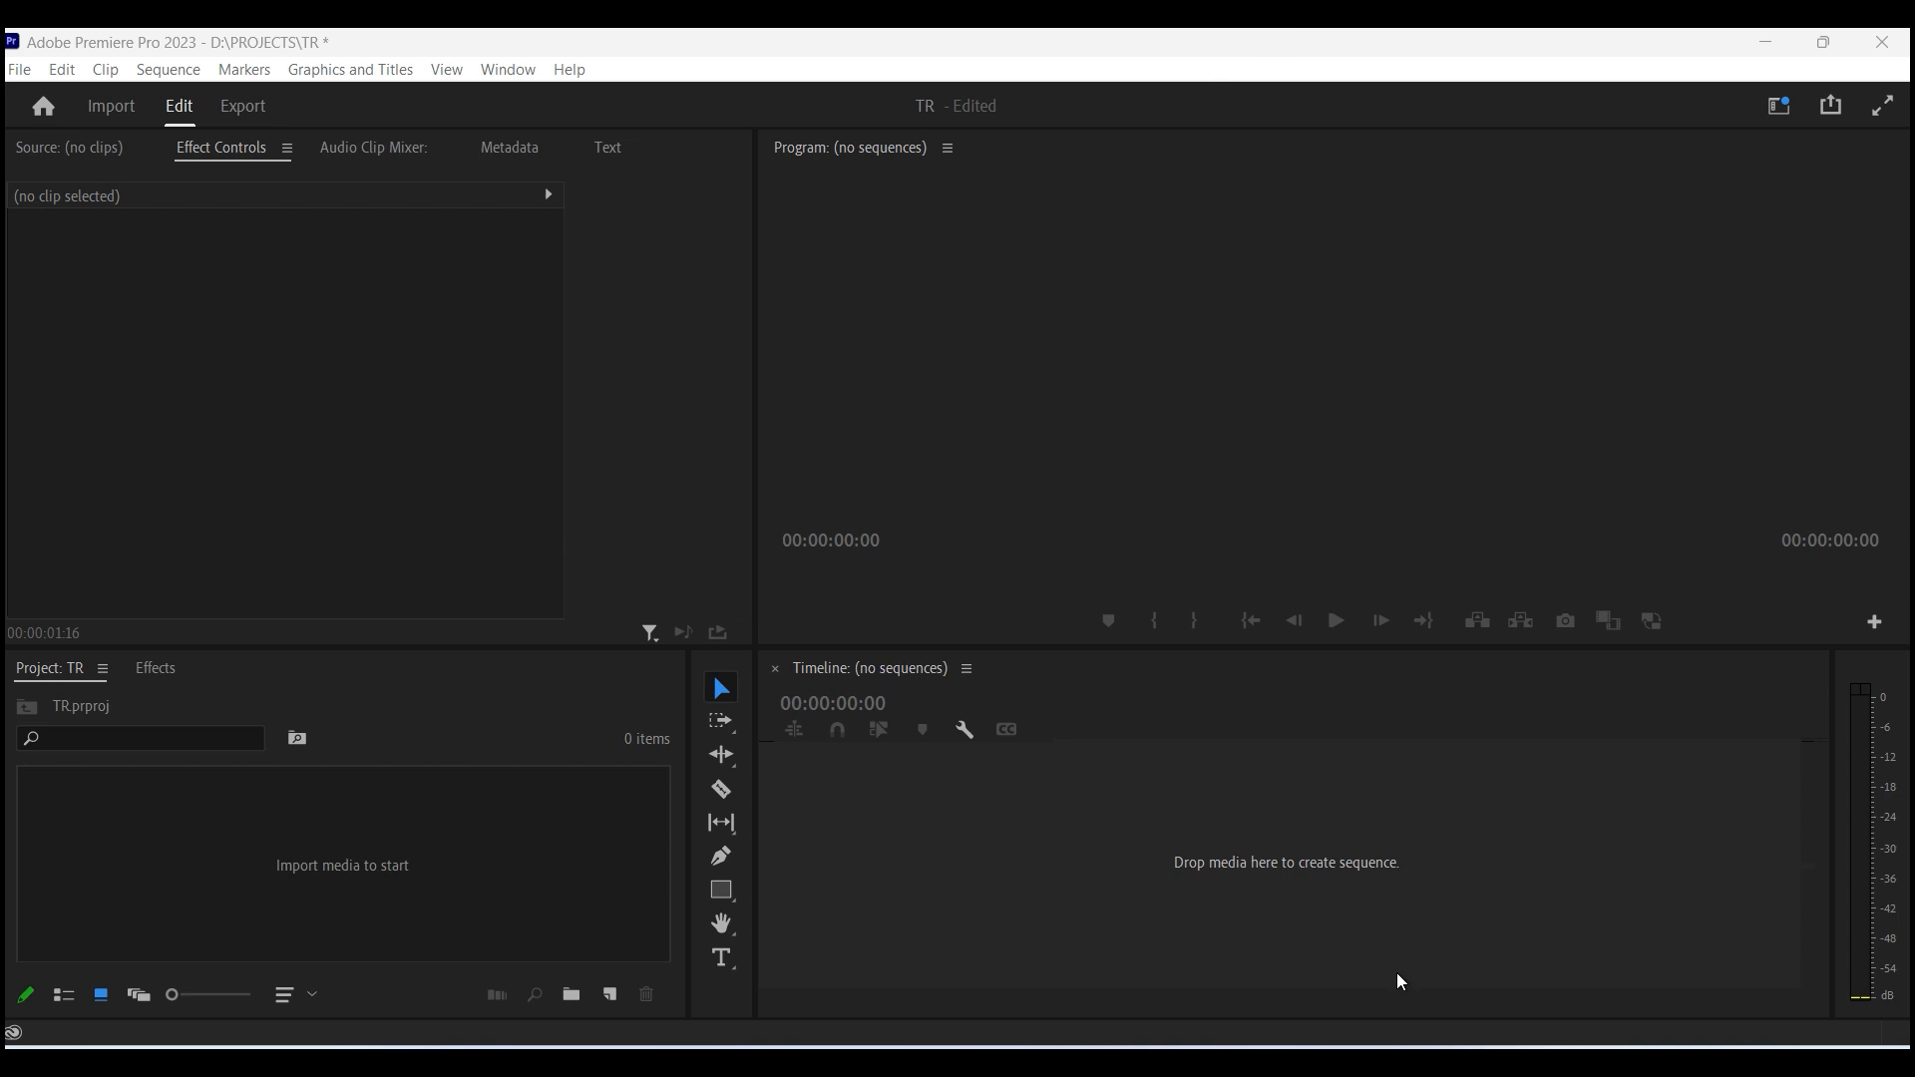
- Import the ARCHIT PRIYAL WEDDING TEASER video from the Downloads folder into the project
mouse_move(1068, 1059)
left_click(1068, 938)
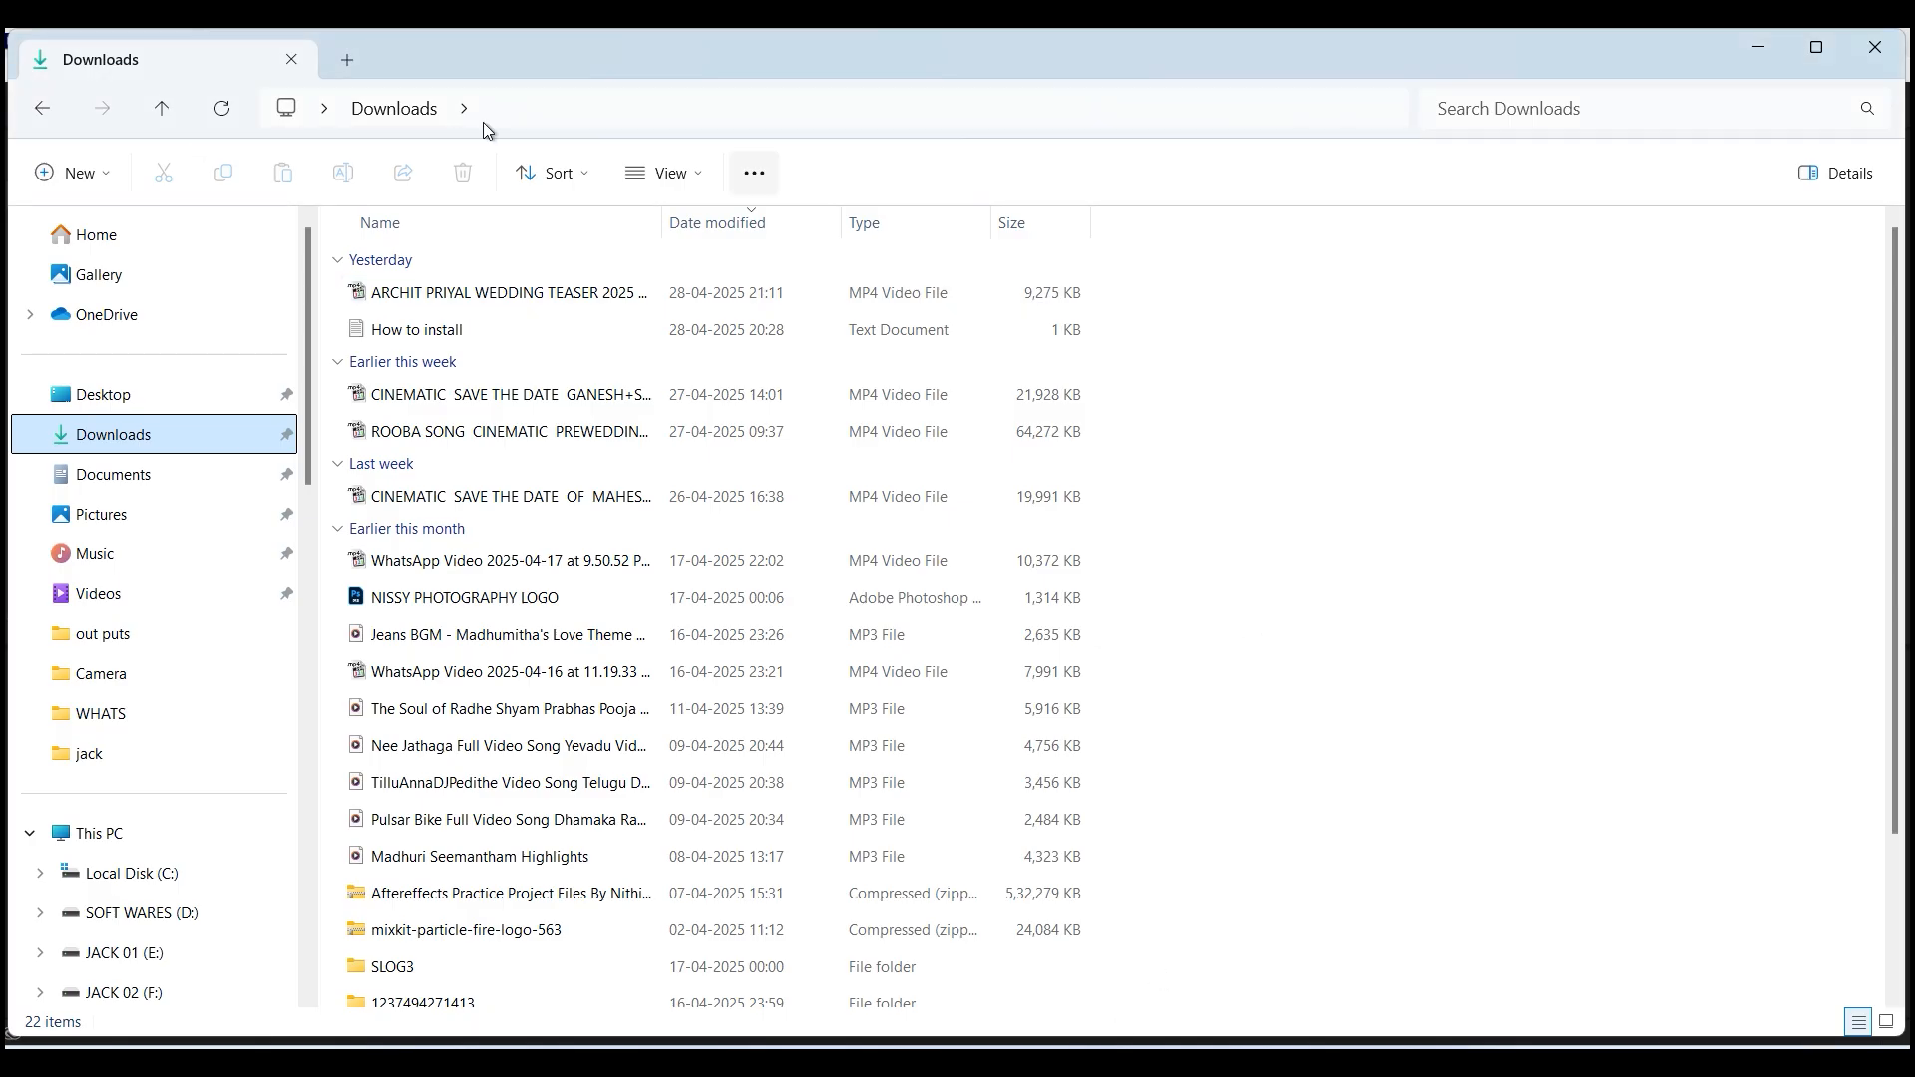
left_click_drag(379, 308, 416, 793)
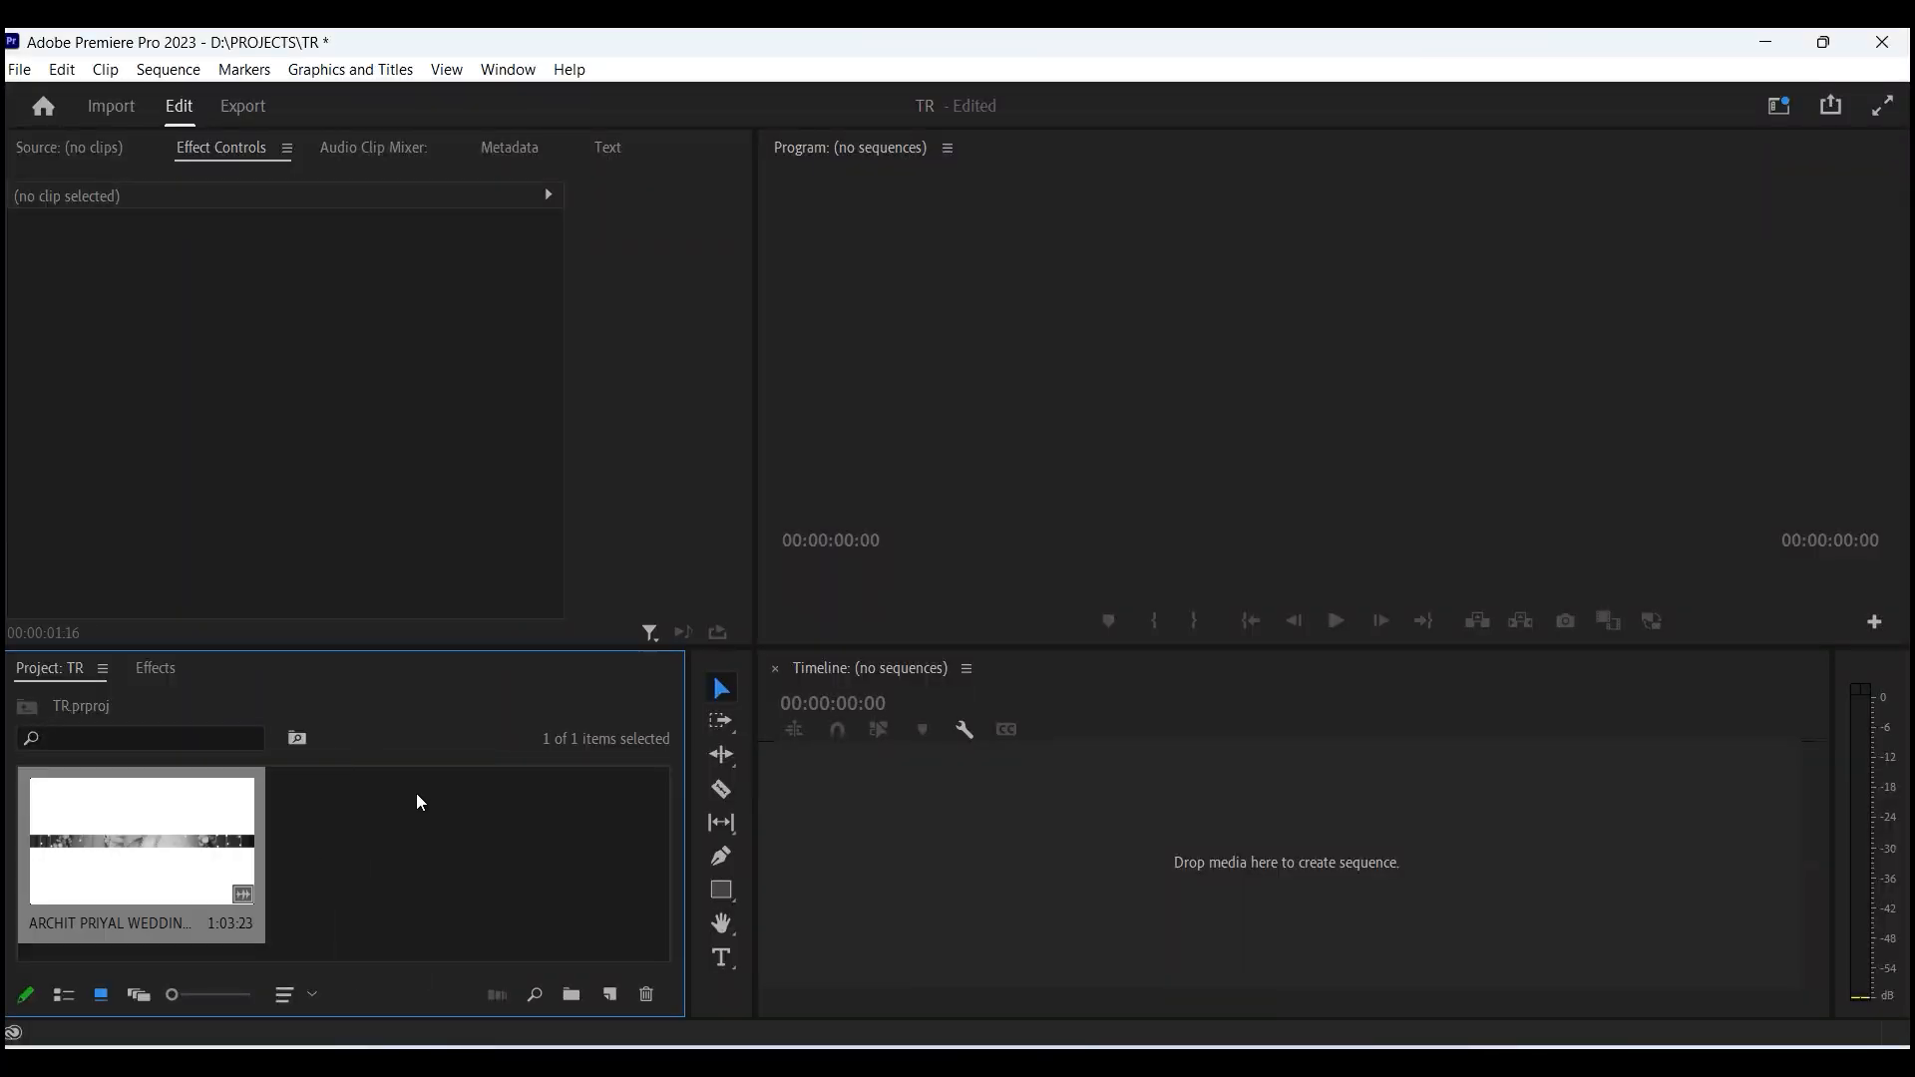
- Create a new sequence named Sequence 03 using the AVCHD 1080p50 preset
left_click(611, 994)
left_click(682, 746)
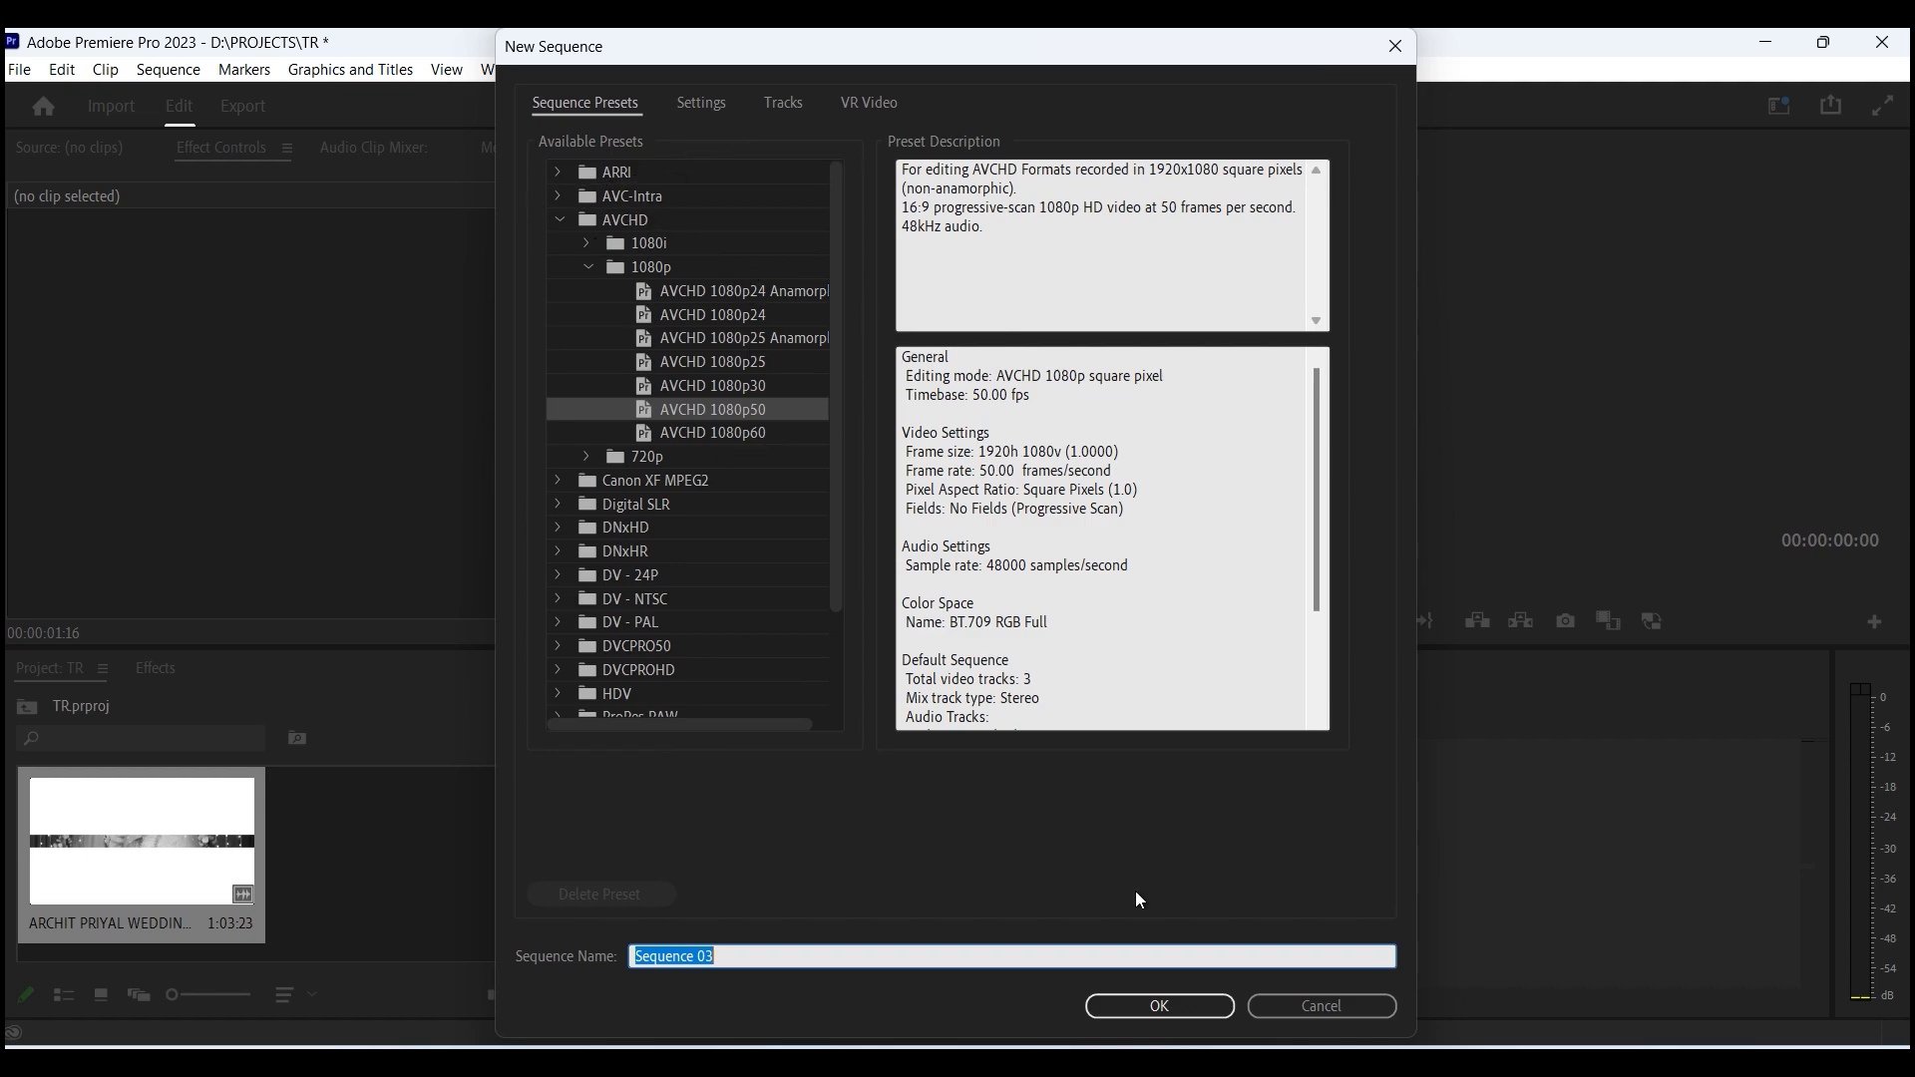
mouse_move(1194, 1044)
left_click(1147, 1007)
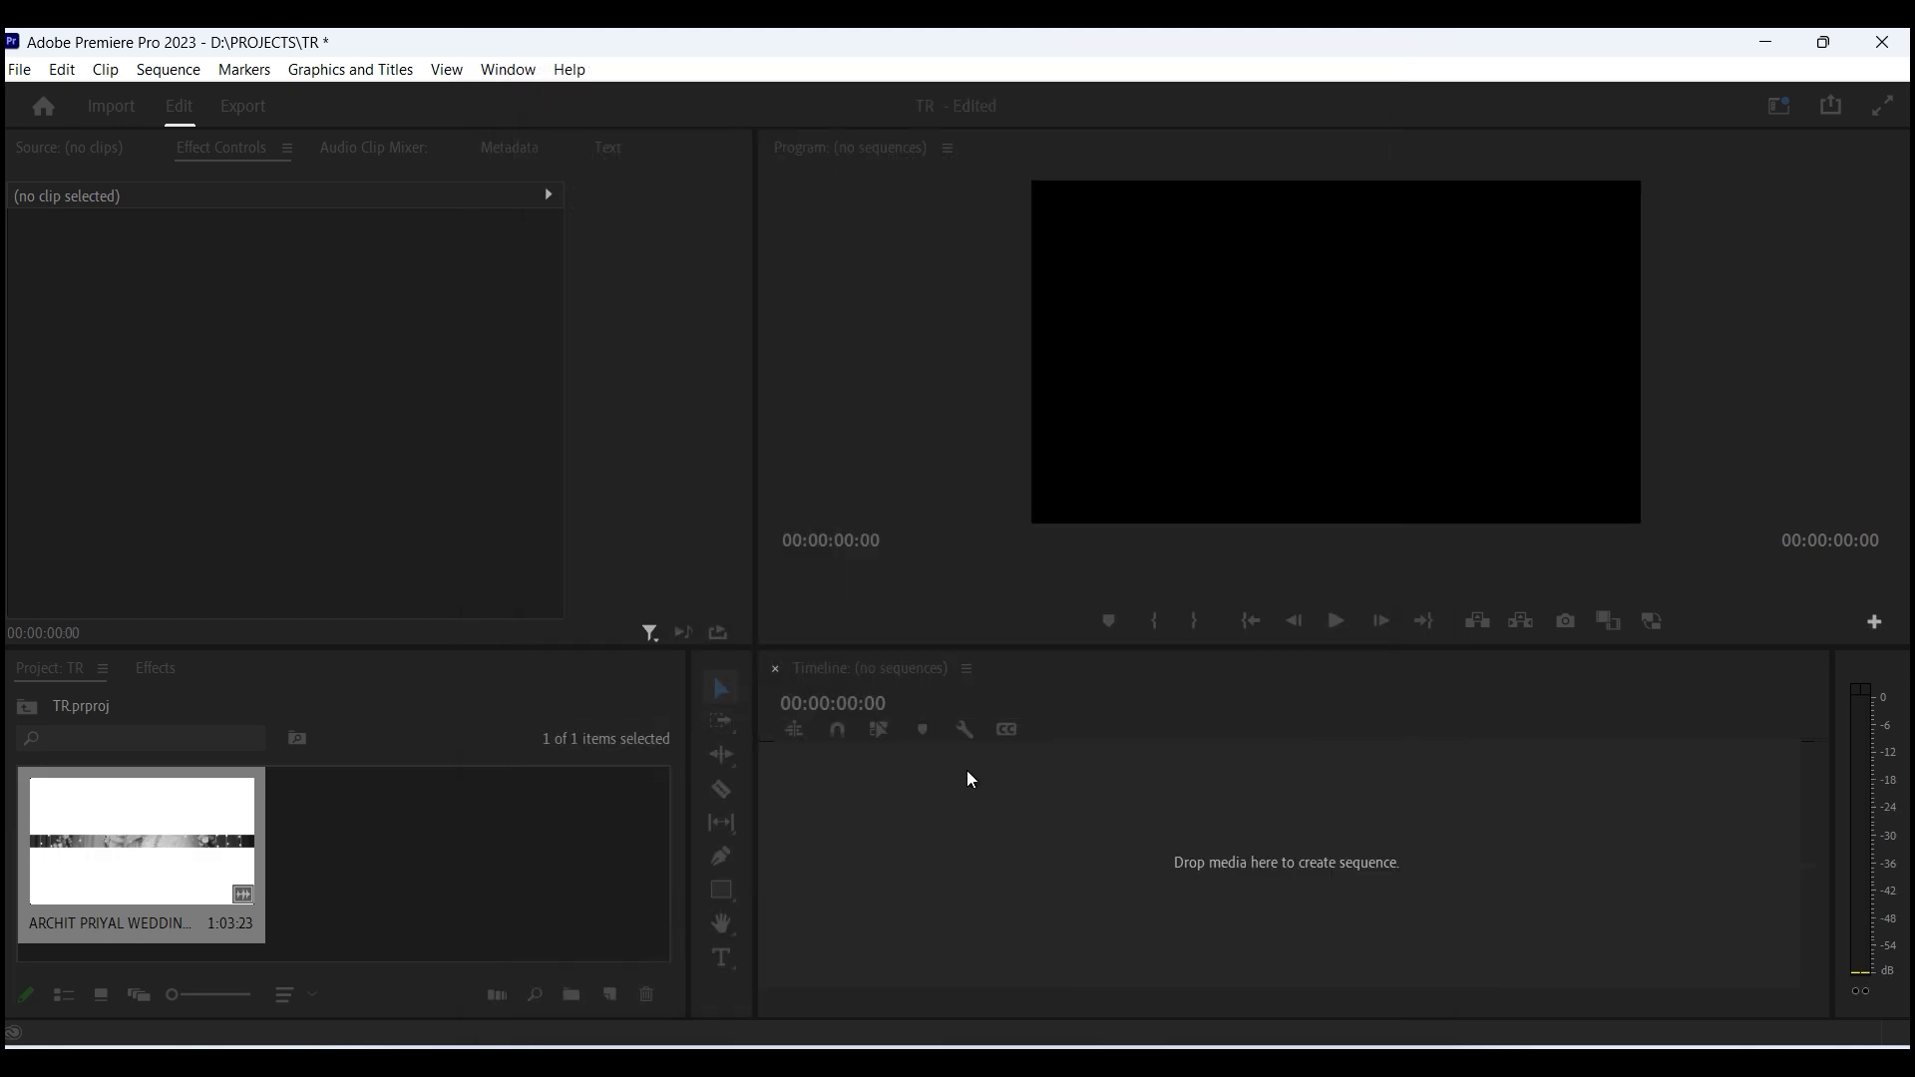
- Open the wedding clip in the source monitor and mark a short in-to-out range around 00:00:07
left_click(162, 854)
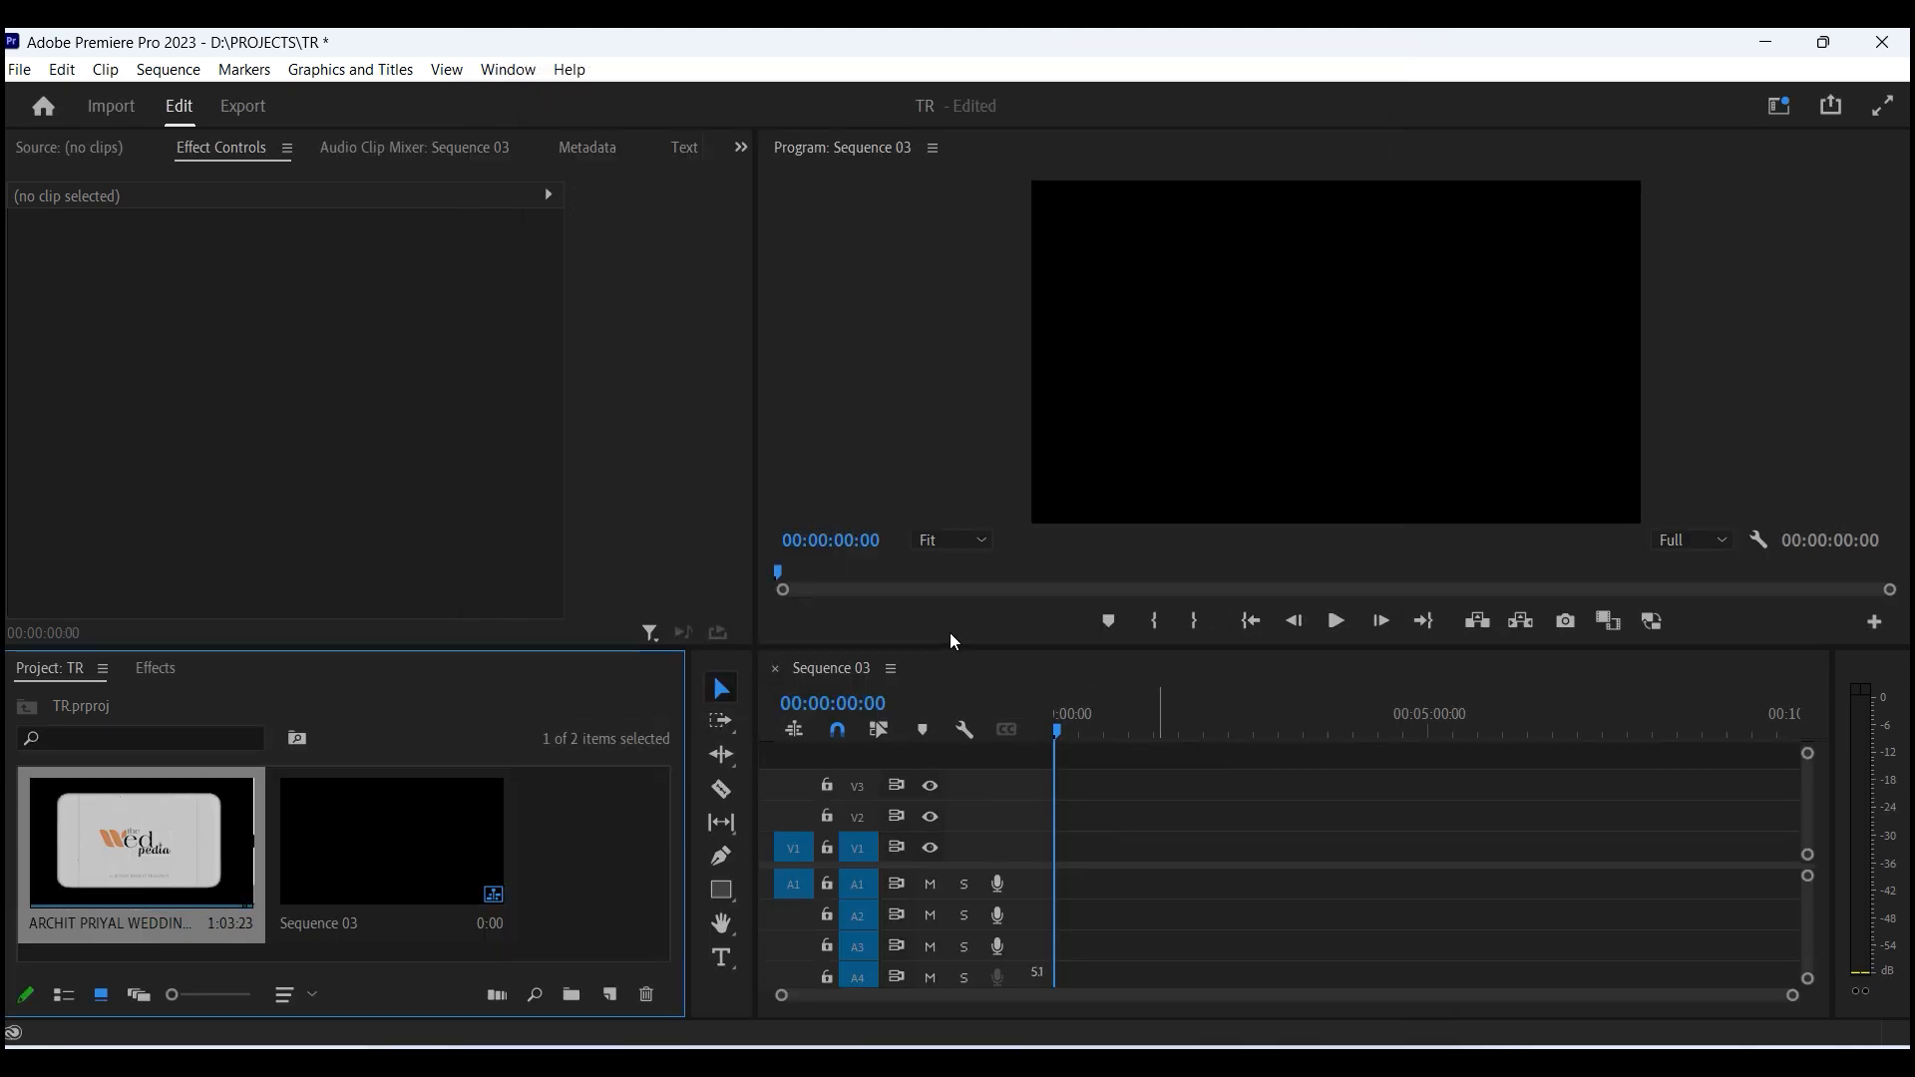
double_click(211, 841)
mouse_move(78, 570)
left_mouse_down()
mouse_move(110, 570)
mouse_move(92, 571)
left_mouse_up()
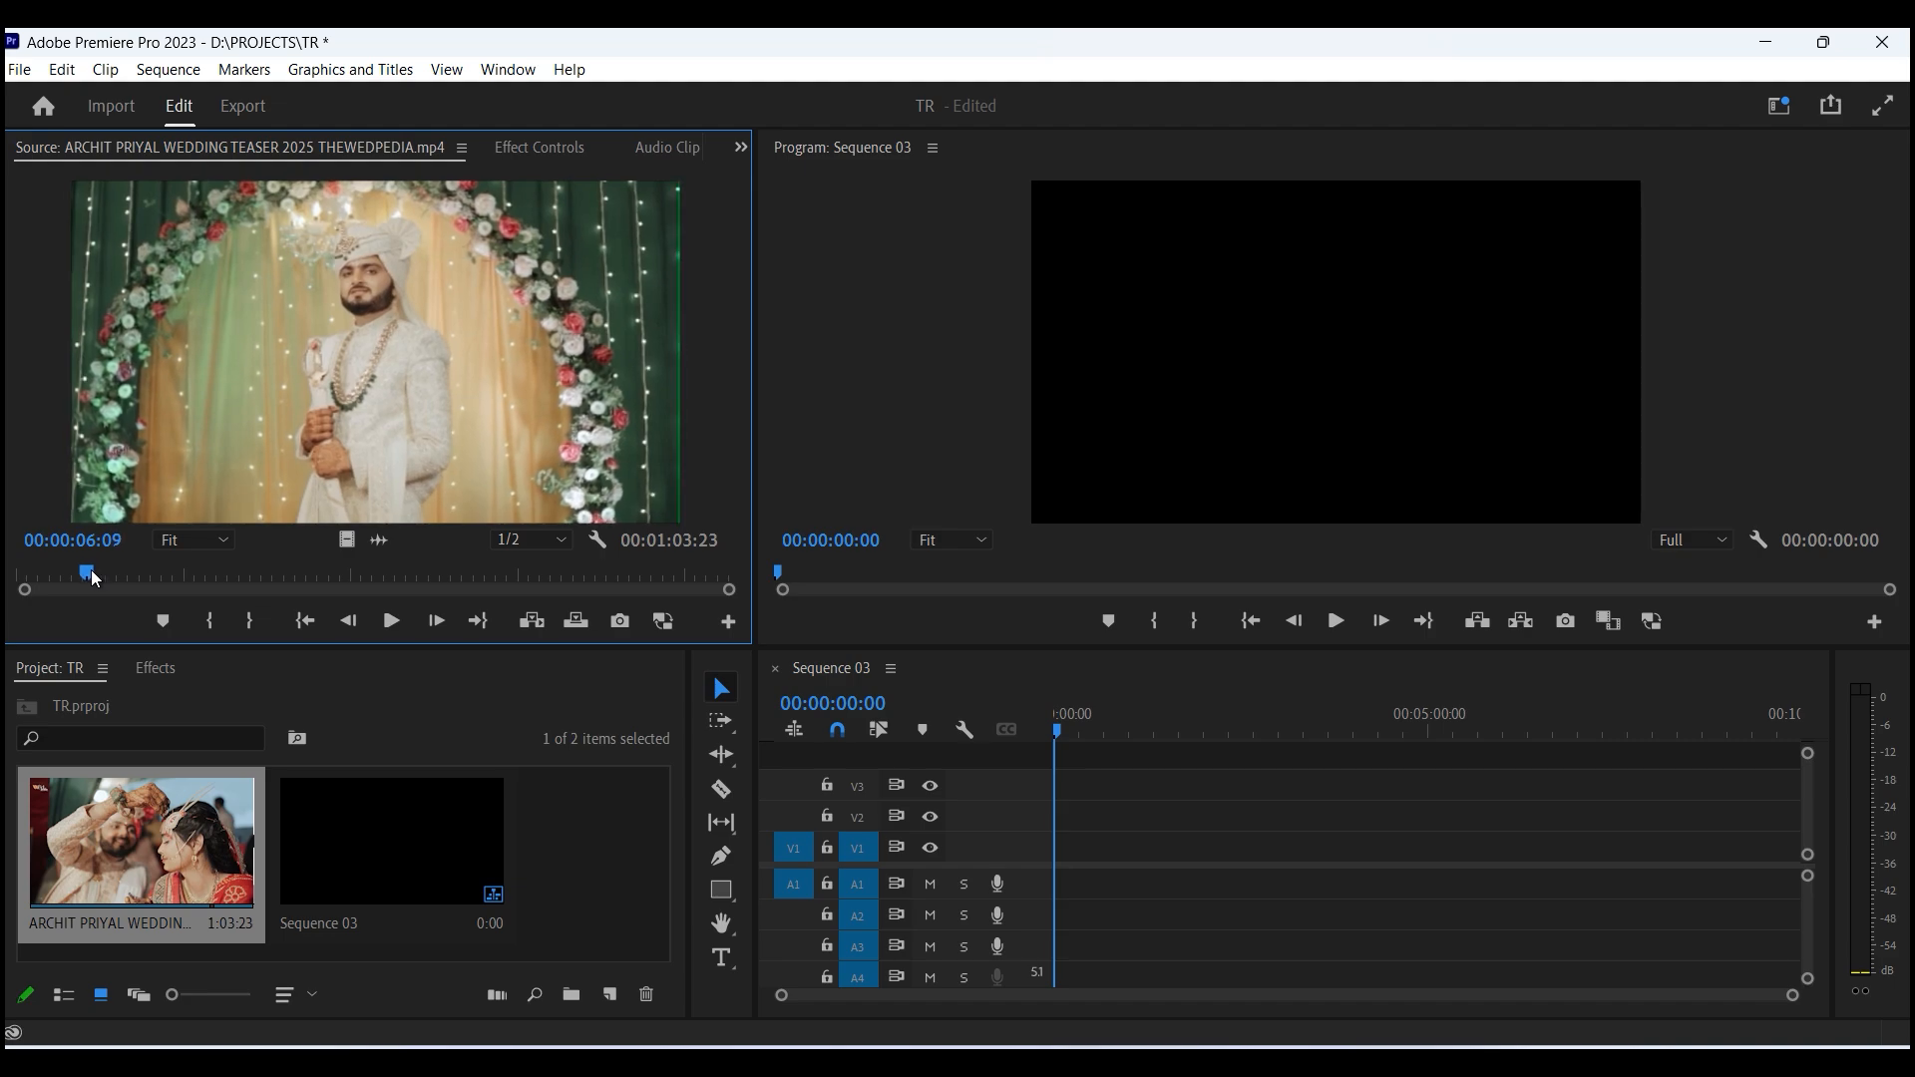
key("i")
key("space")
key("o")
key("space")
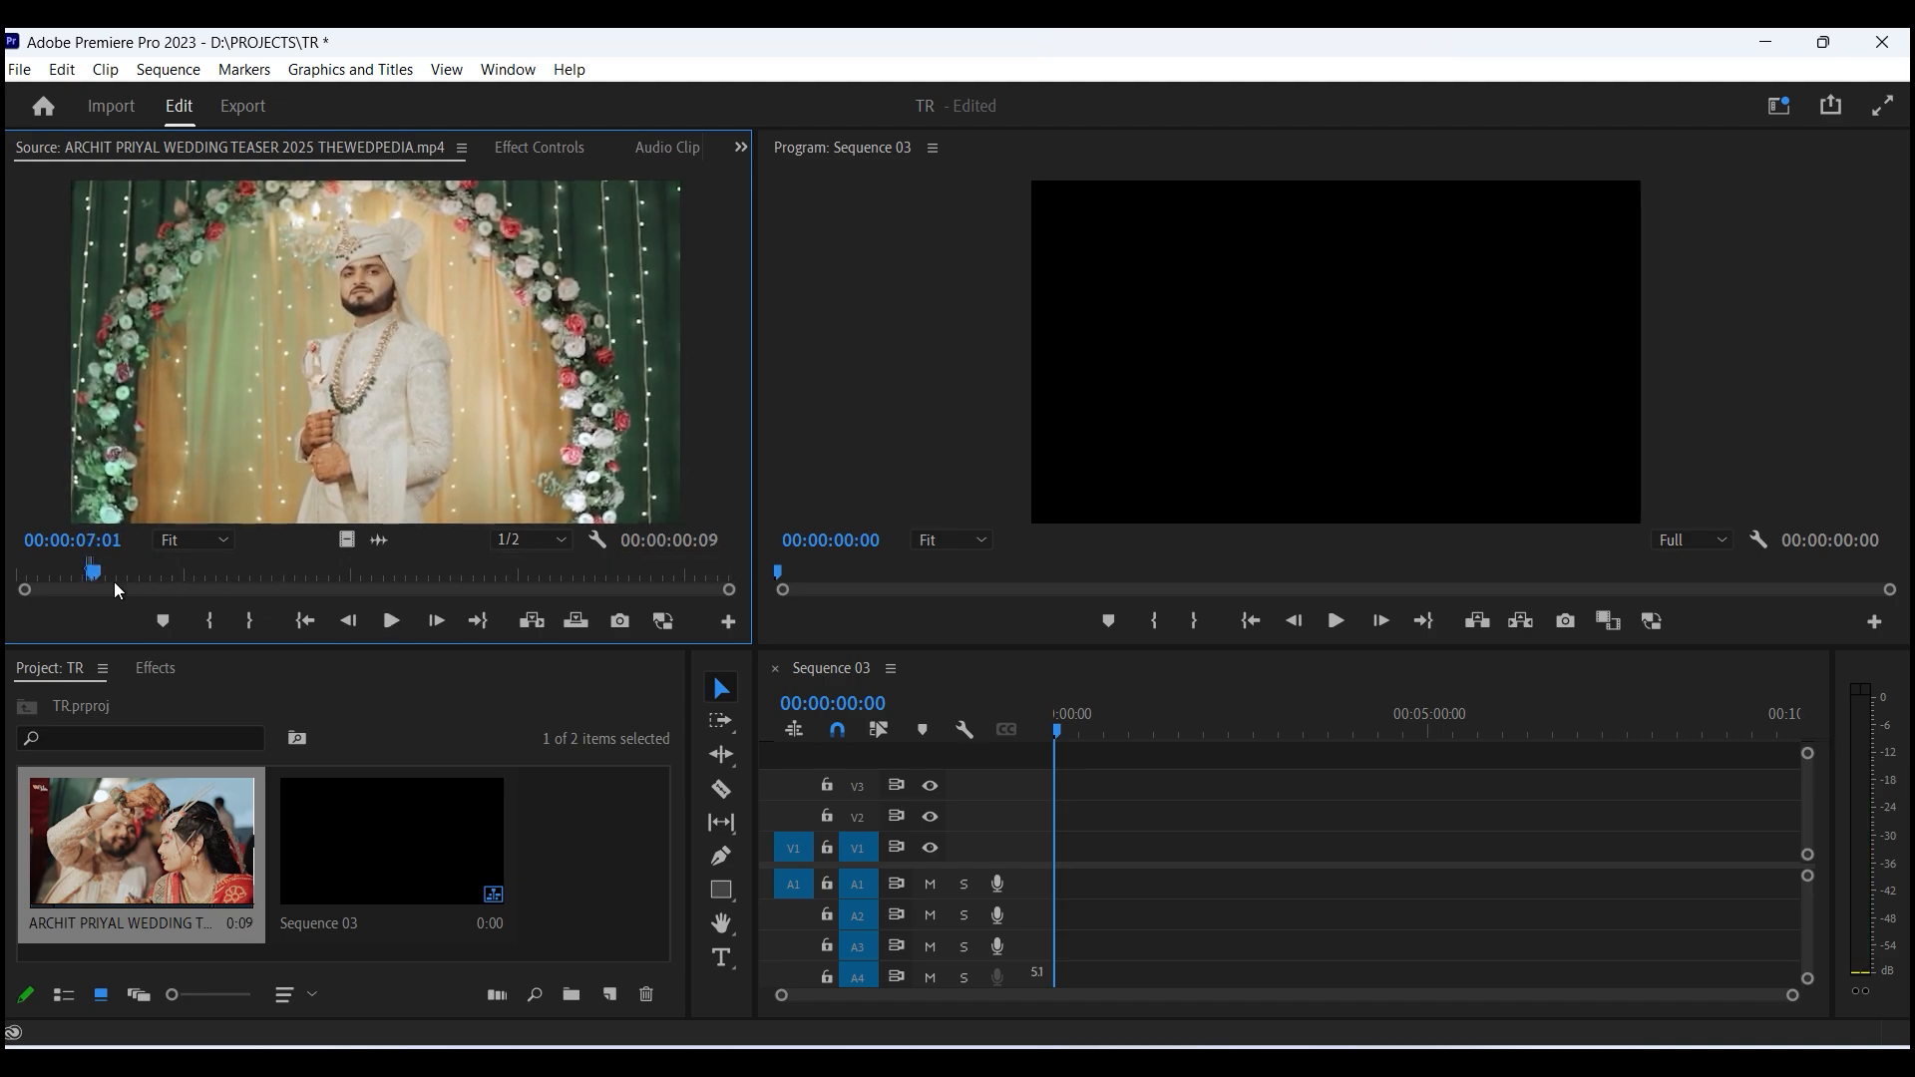
left_click_drag(99, 577, 100, 576)
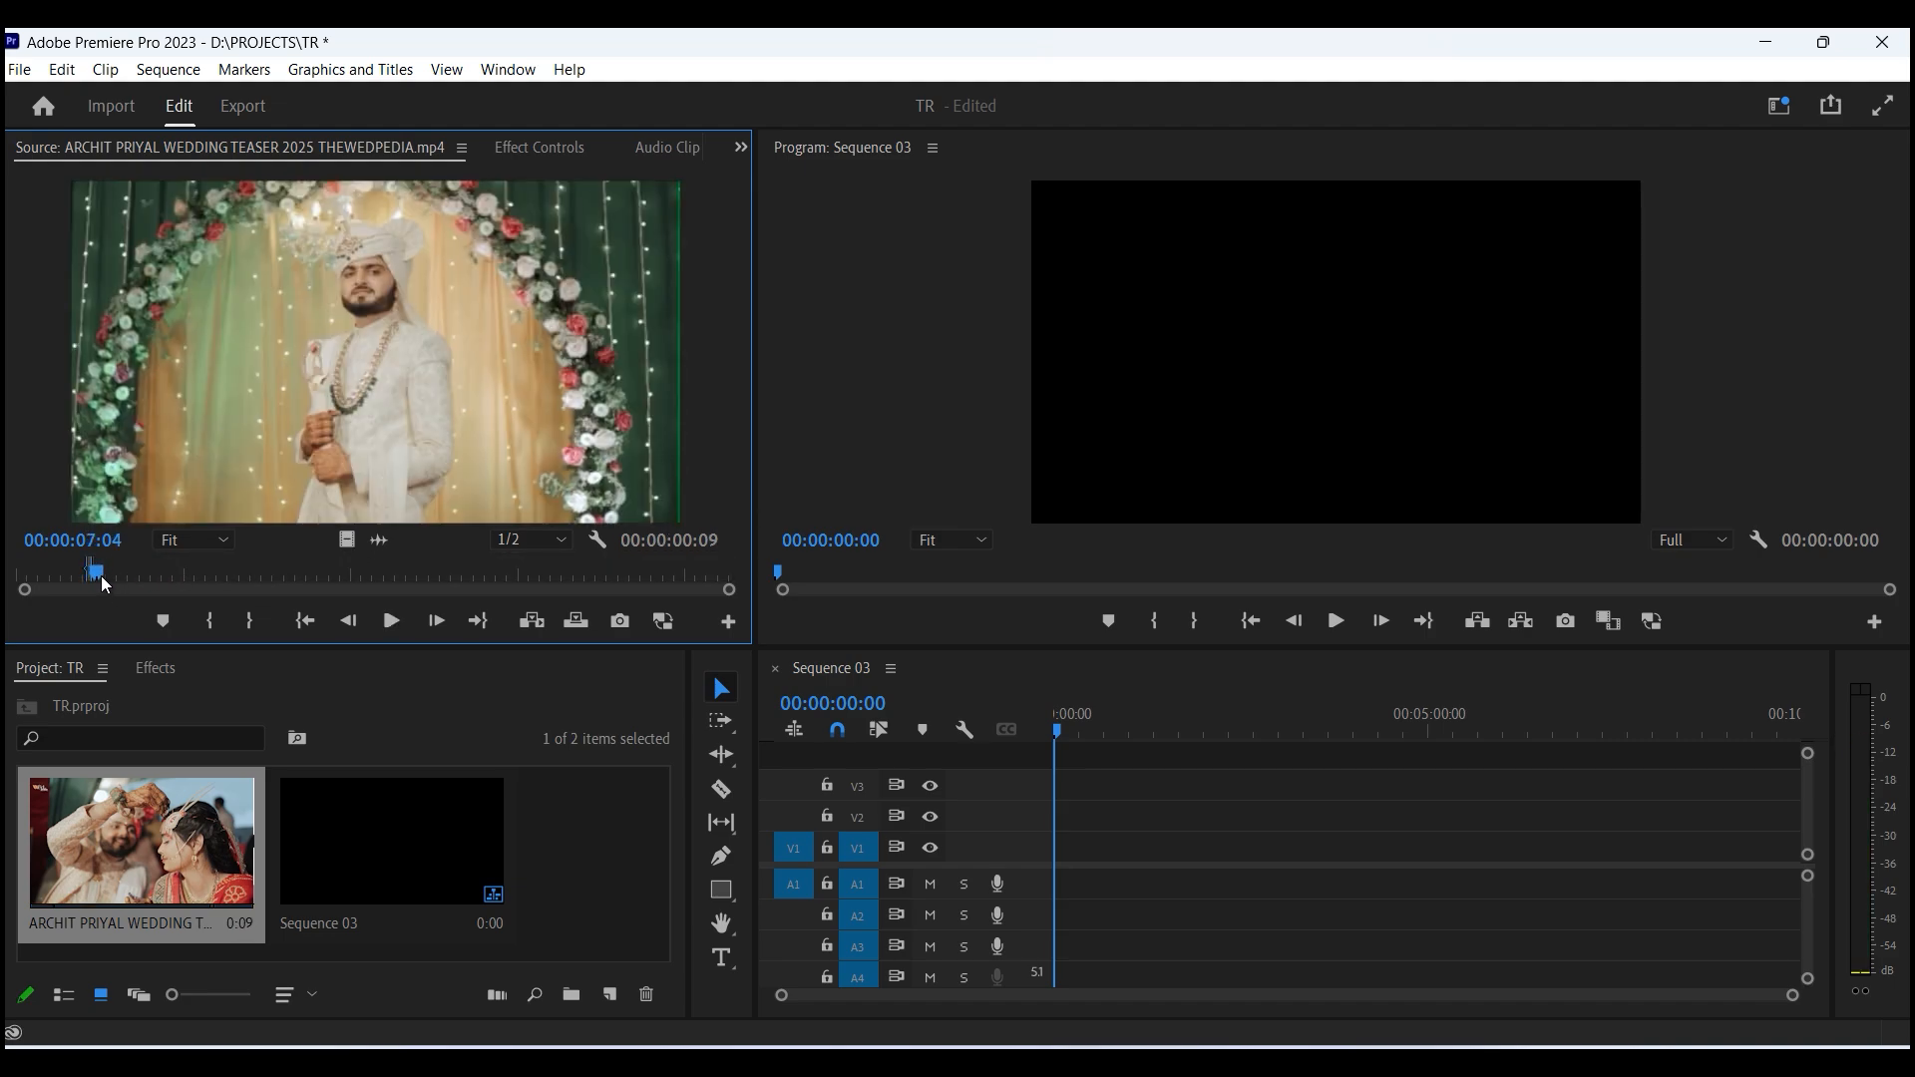
key("o")
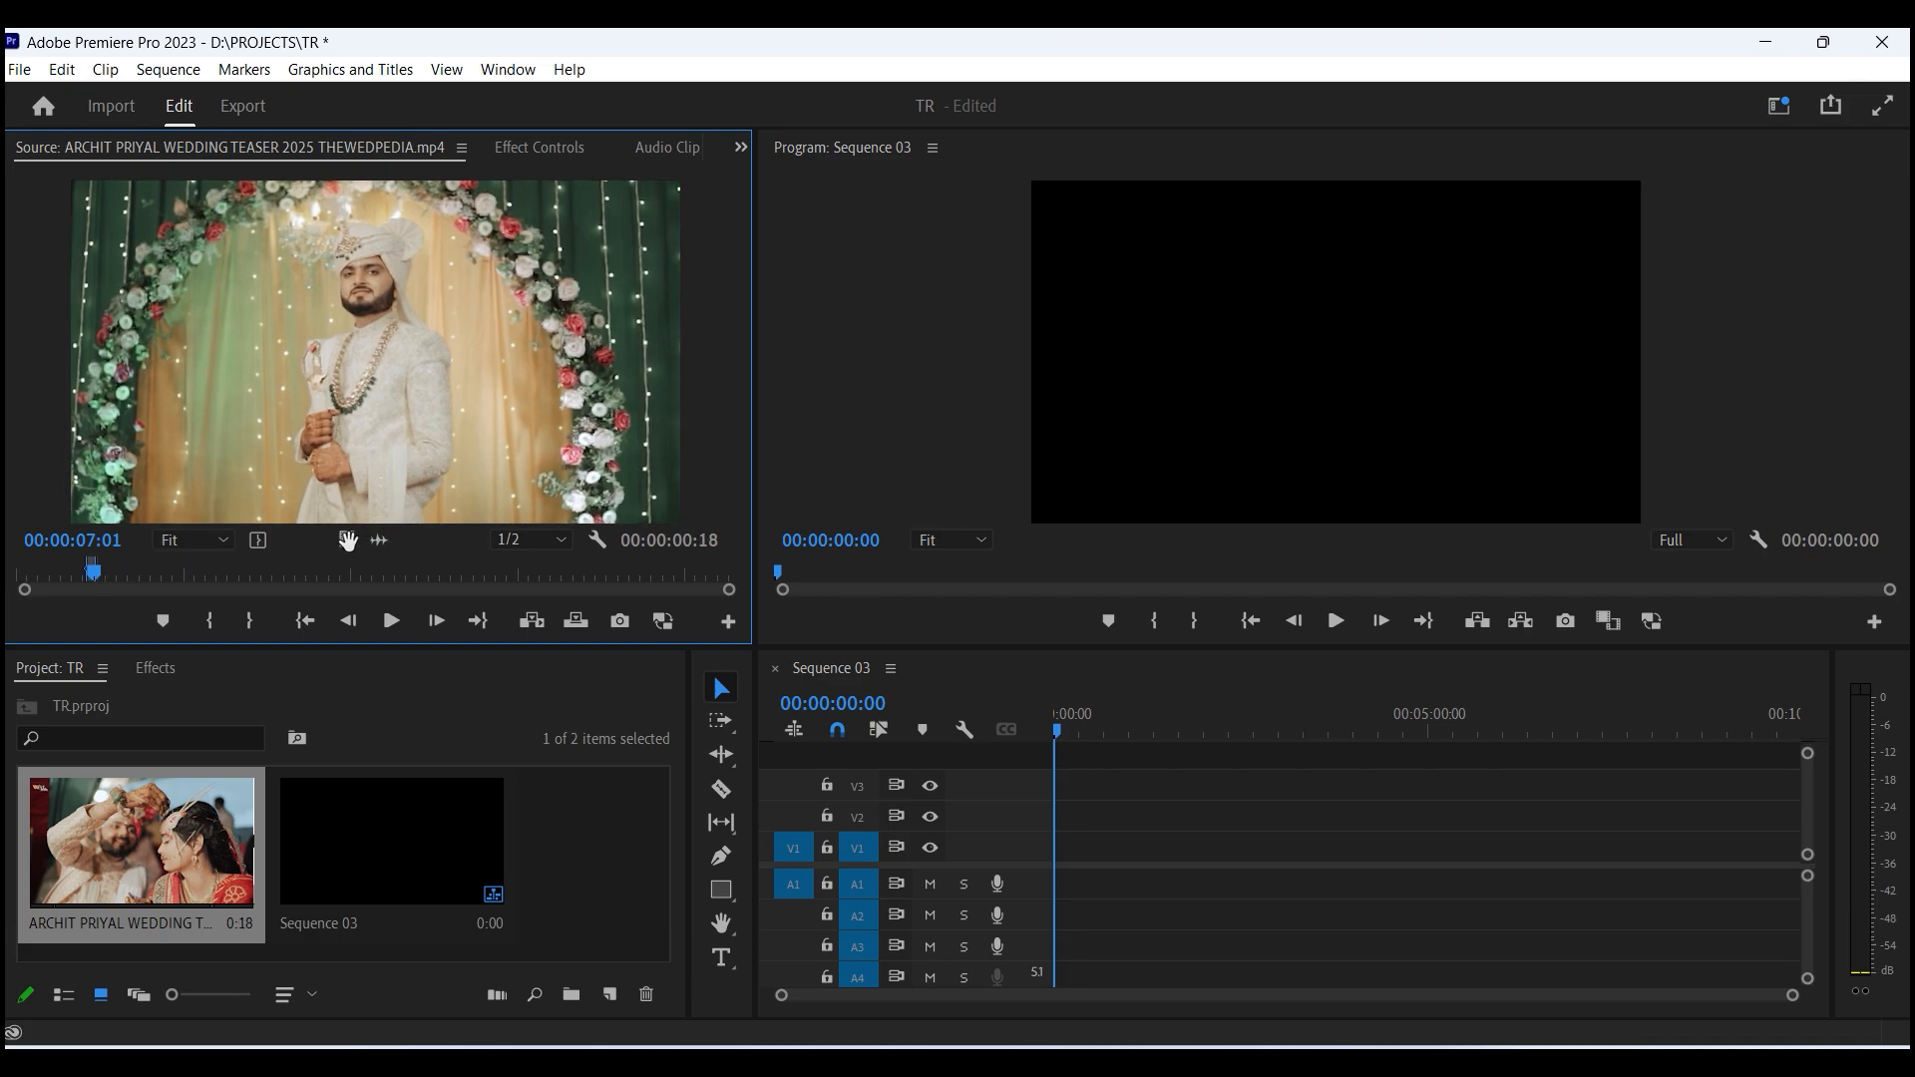
- Add the marked video range to the sequence's V1 track and scale the clip to frame size
left_click_drag(354, 542, 1169, 793)
left_click(1172, 602)
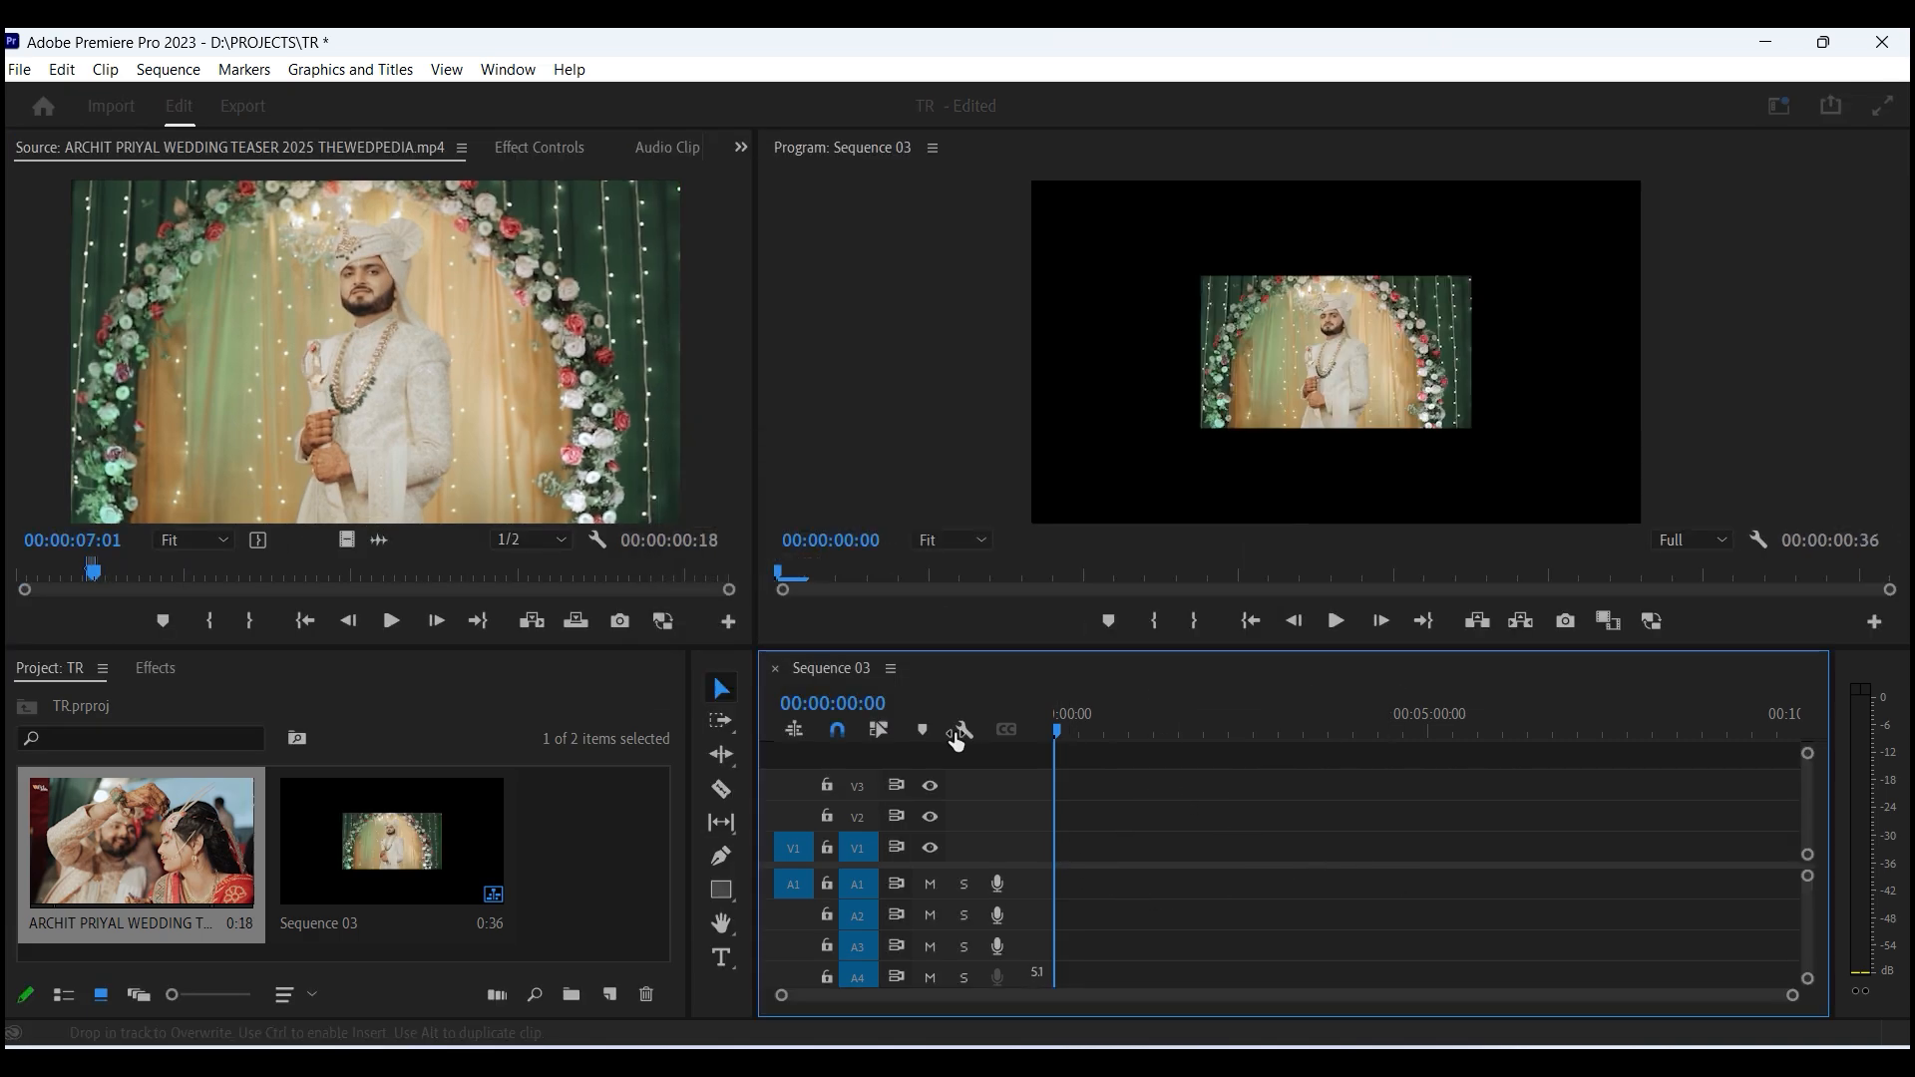
key("equal")
key("equal")
key("equal")
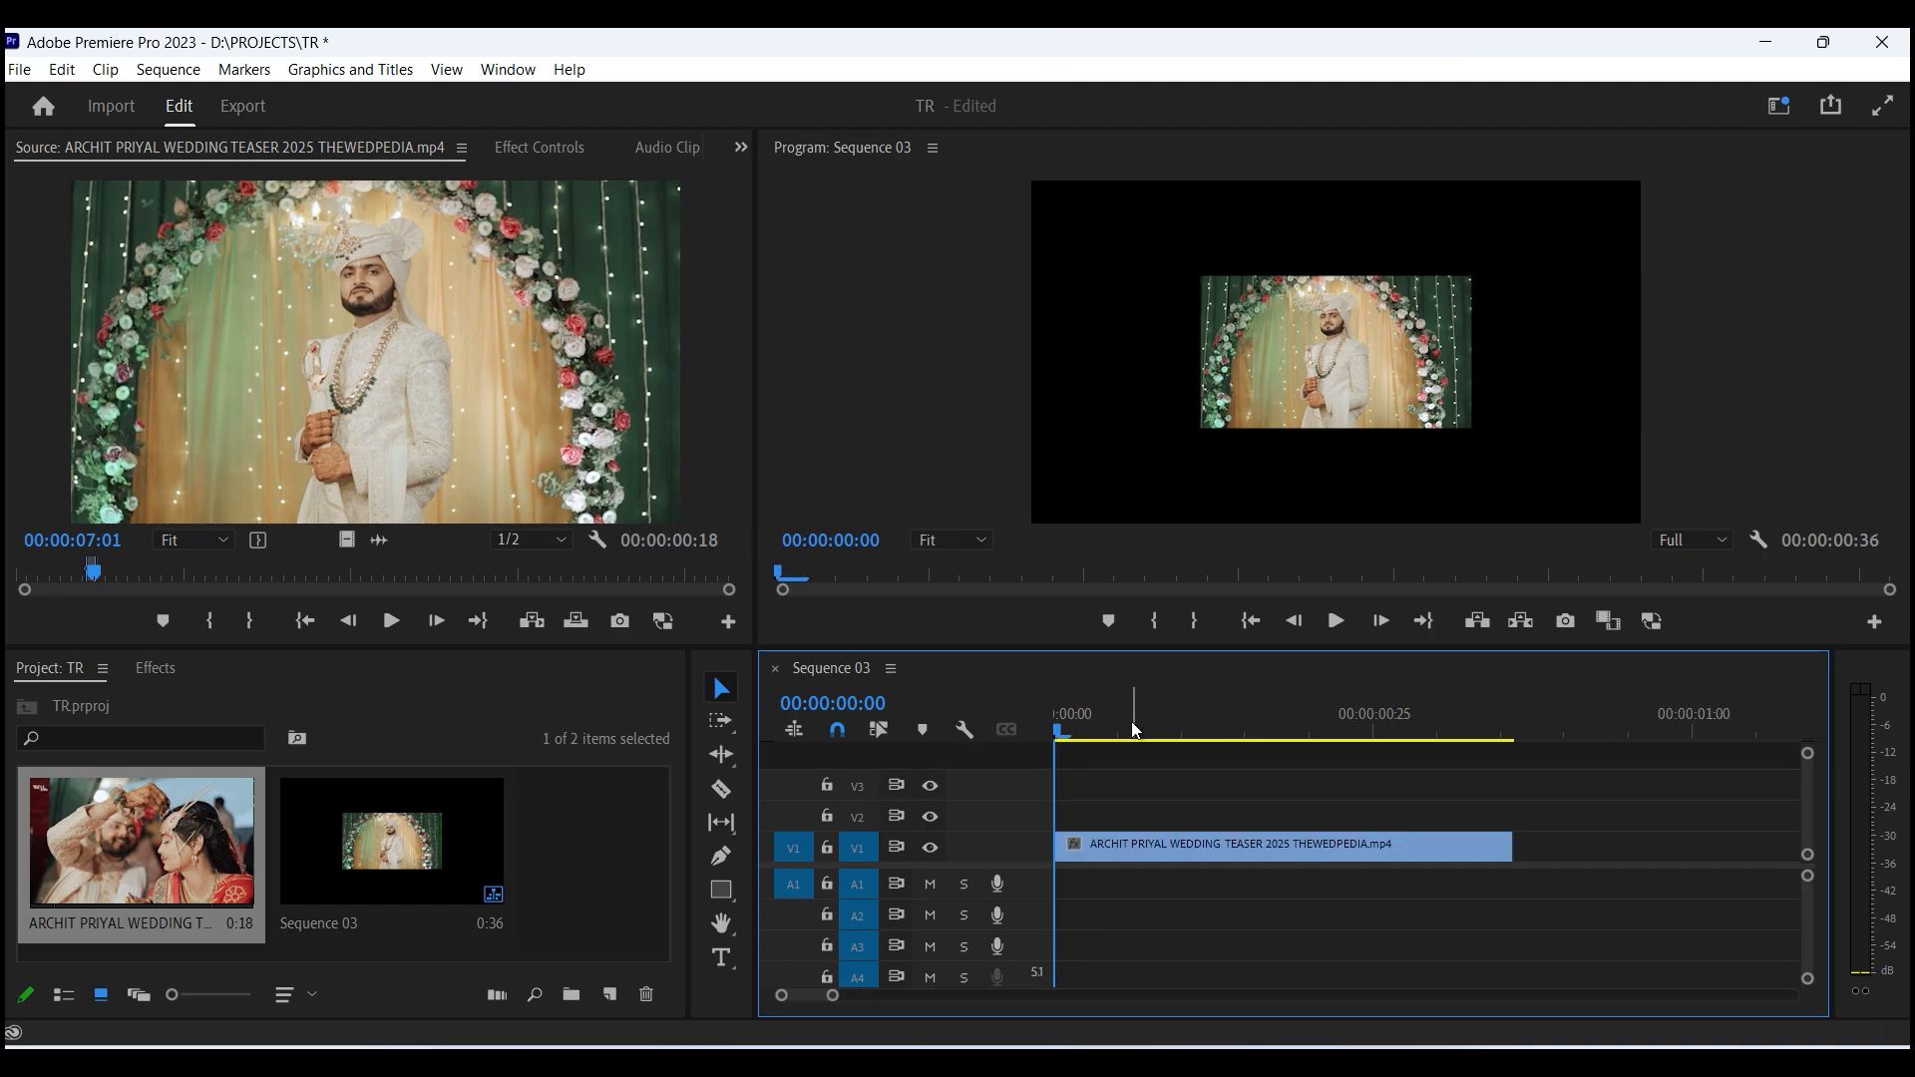
left_click(1132, 729)
right_click(1229, 855)
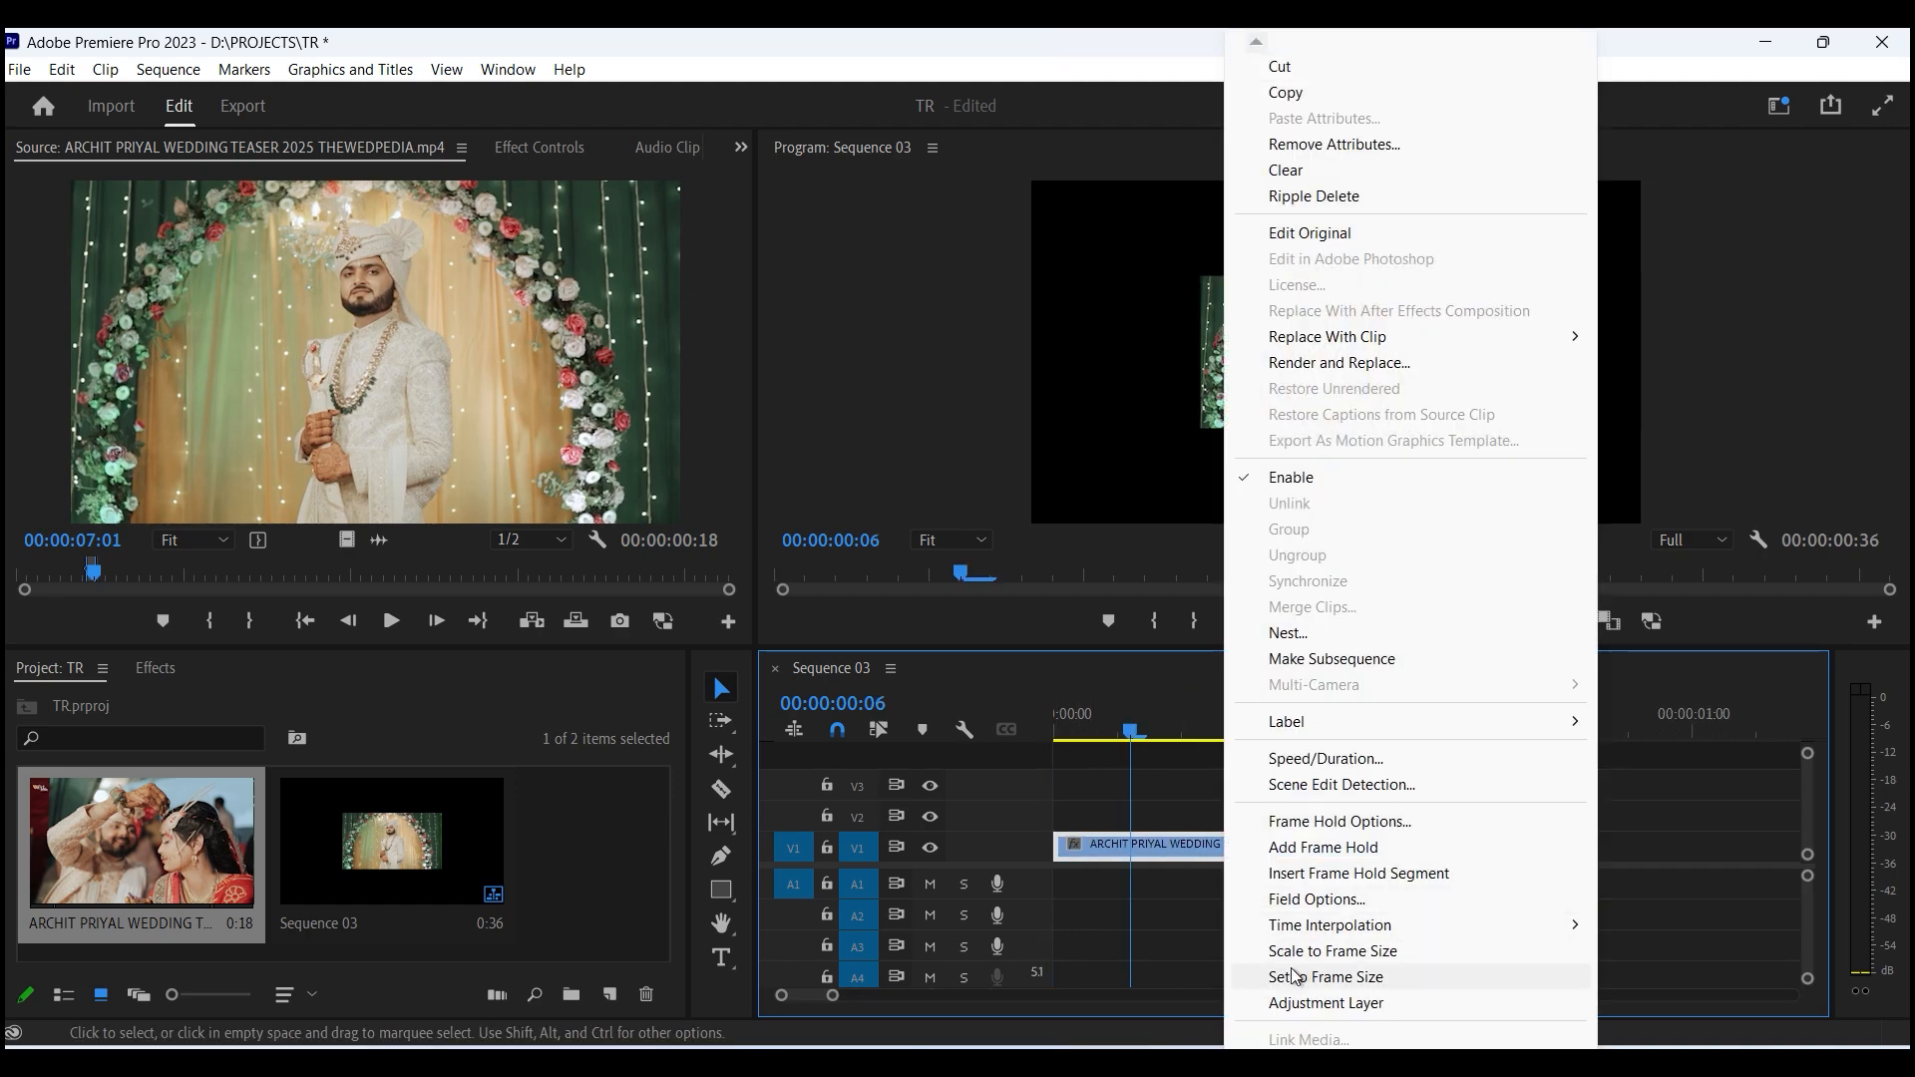
left_click(1342, 976)
- Export a PNG still of the frame at 00:00:00:05 to D:\WHATS
mouse_move(1115, 720)
left_mouse_down()
mouse_move(1054, 731)
mouse_move(1322, 721)
mouse_move(1041, 756)
mouse_move(1113, 755)
left_mouse_up()
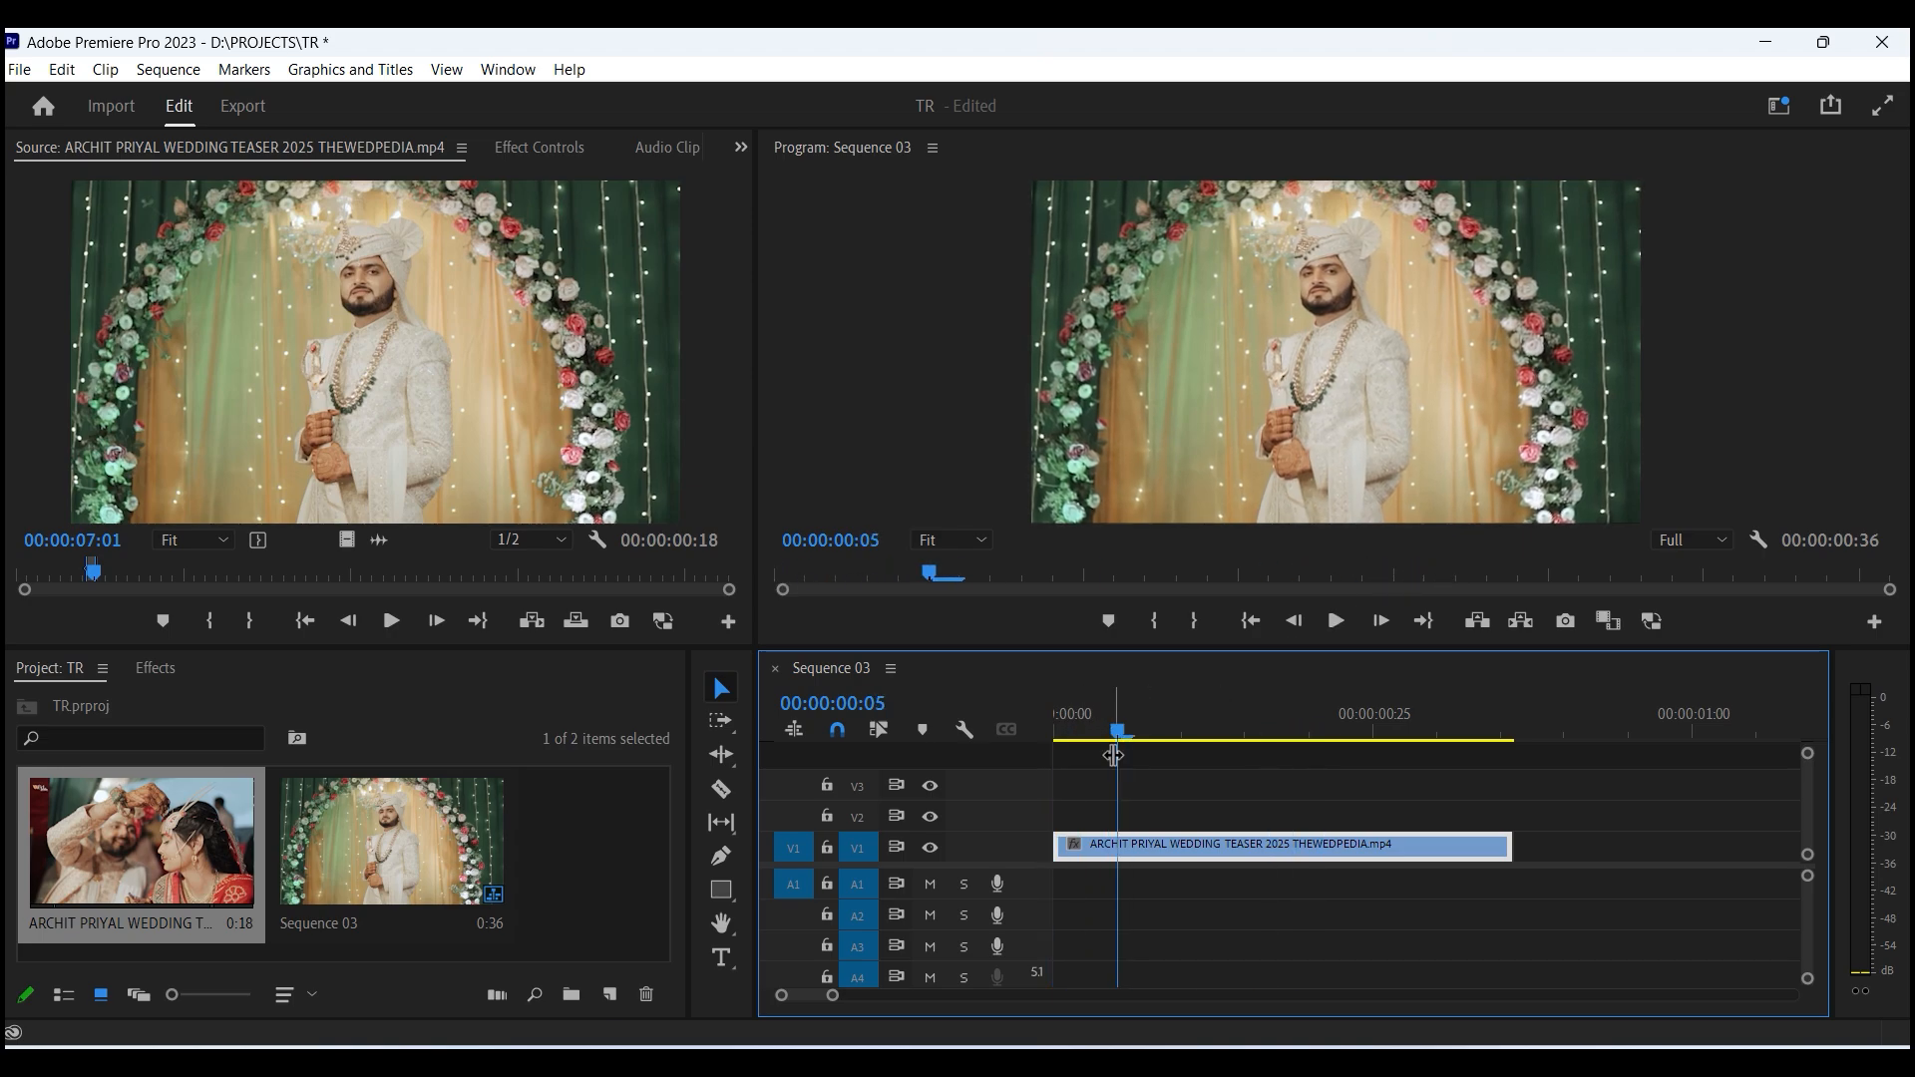
left_click(1564, 620)
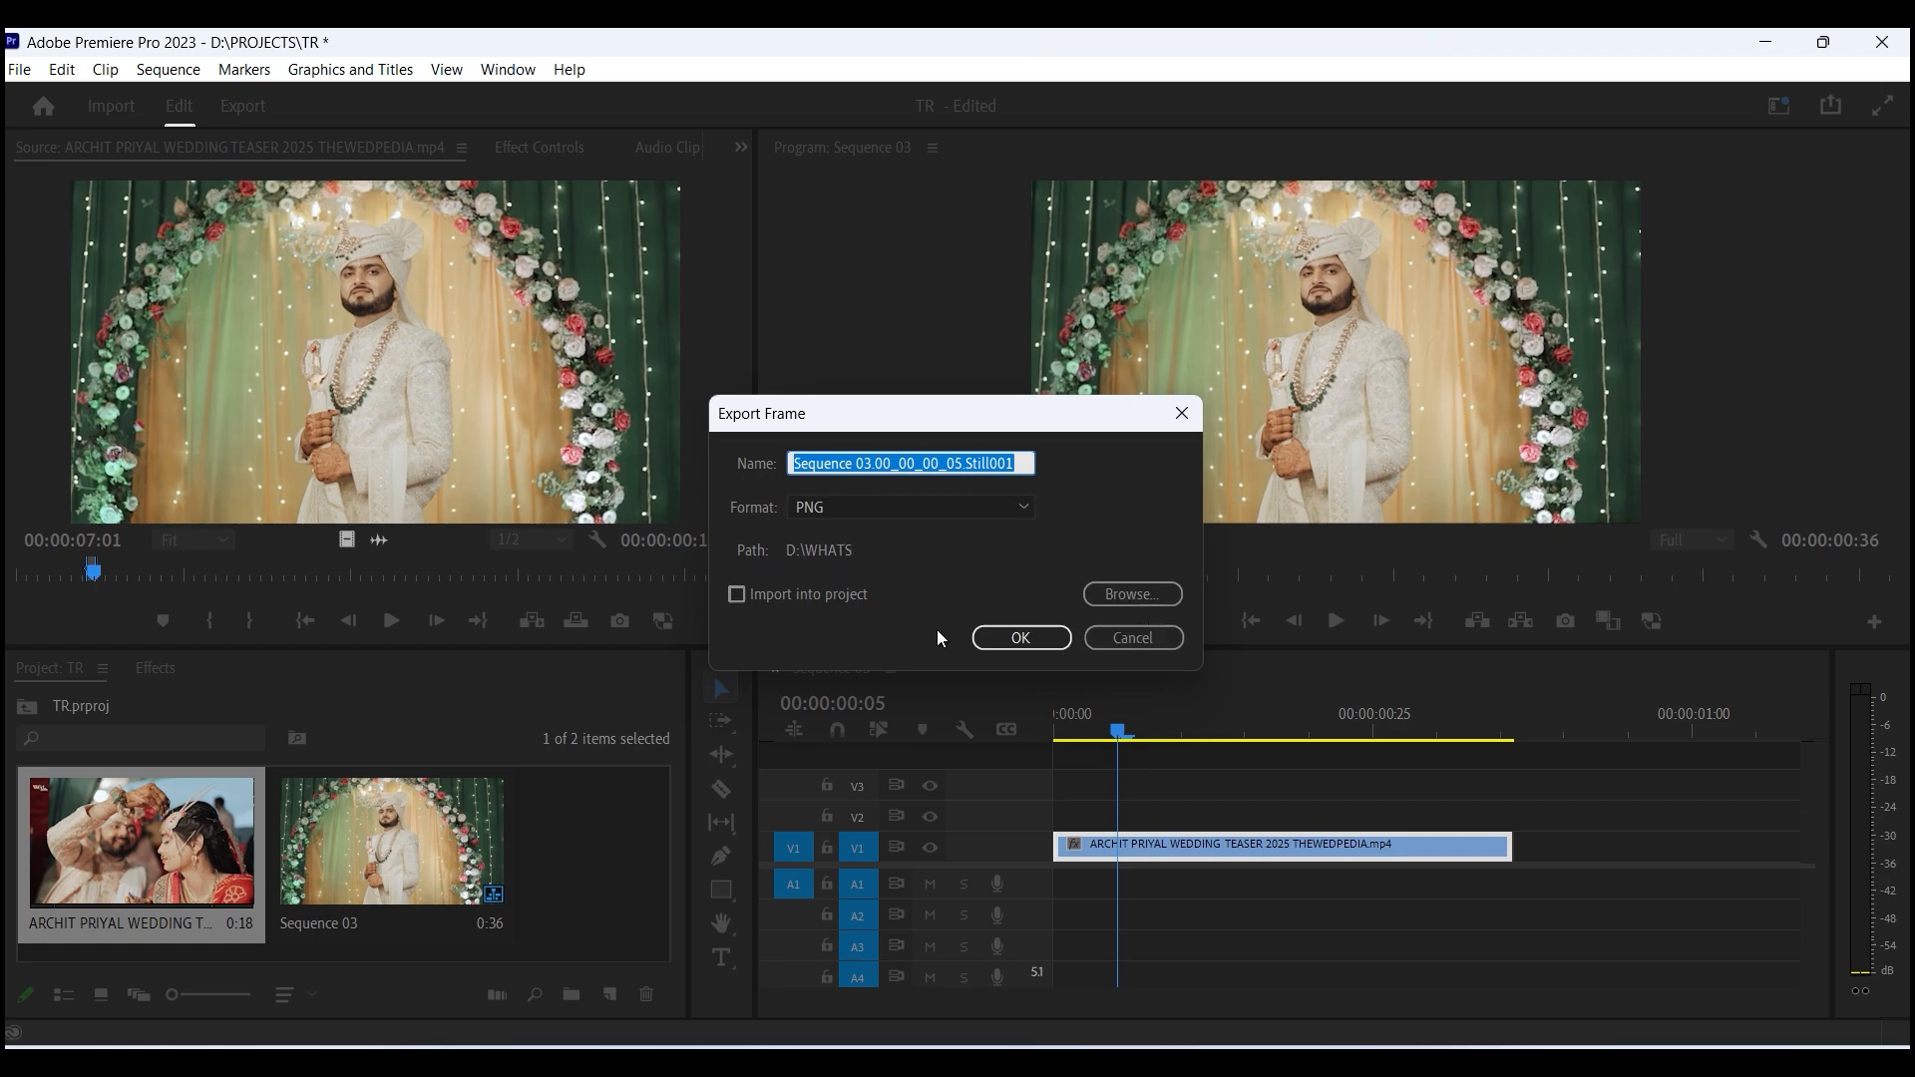
left_click(1028, 641)
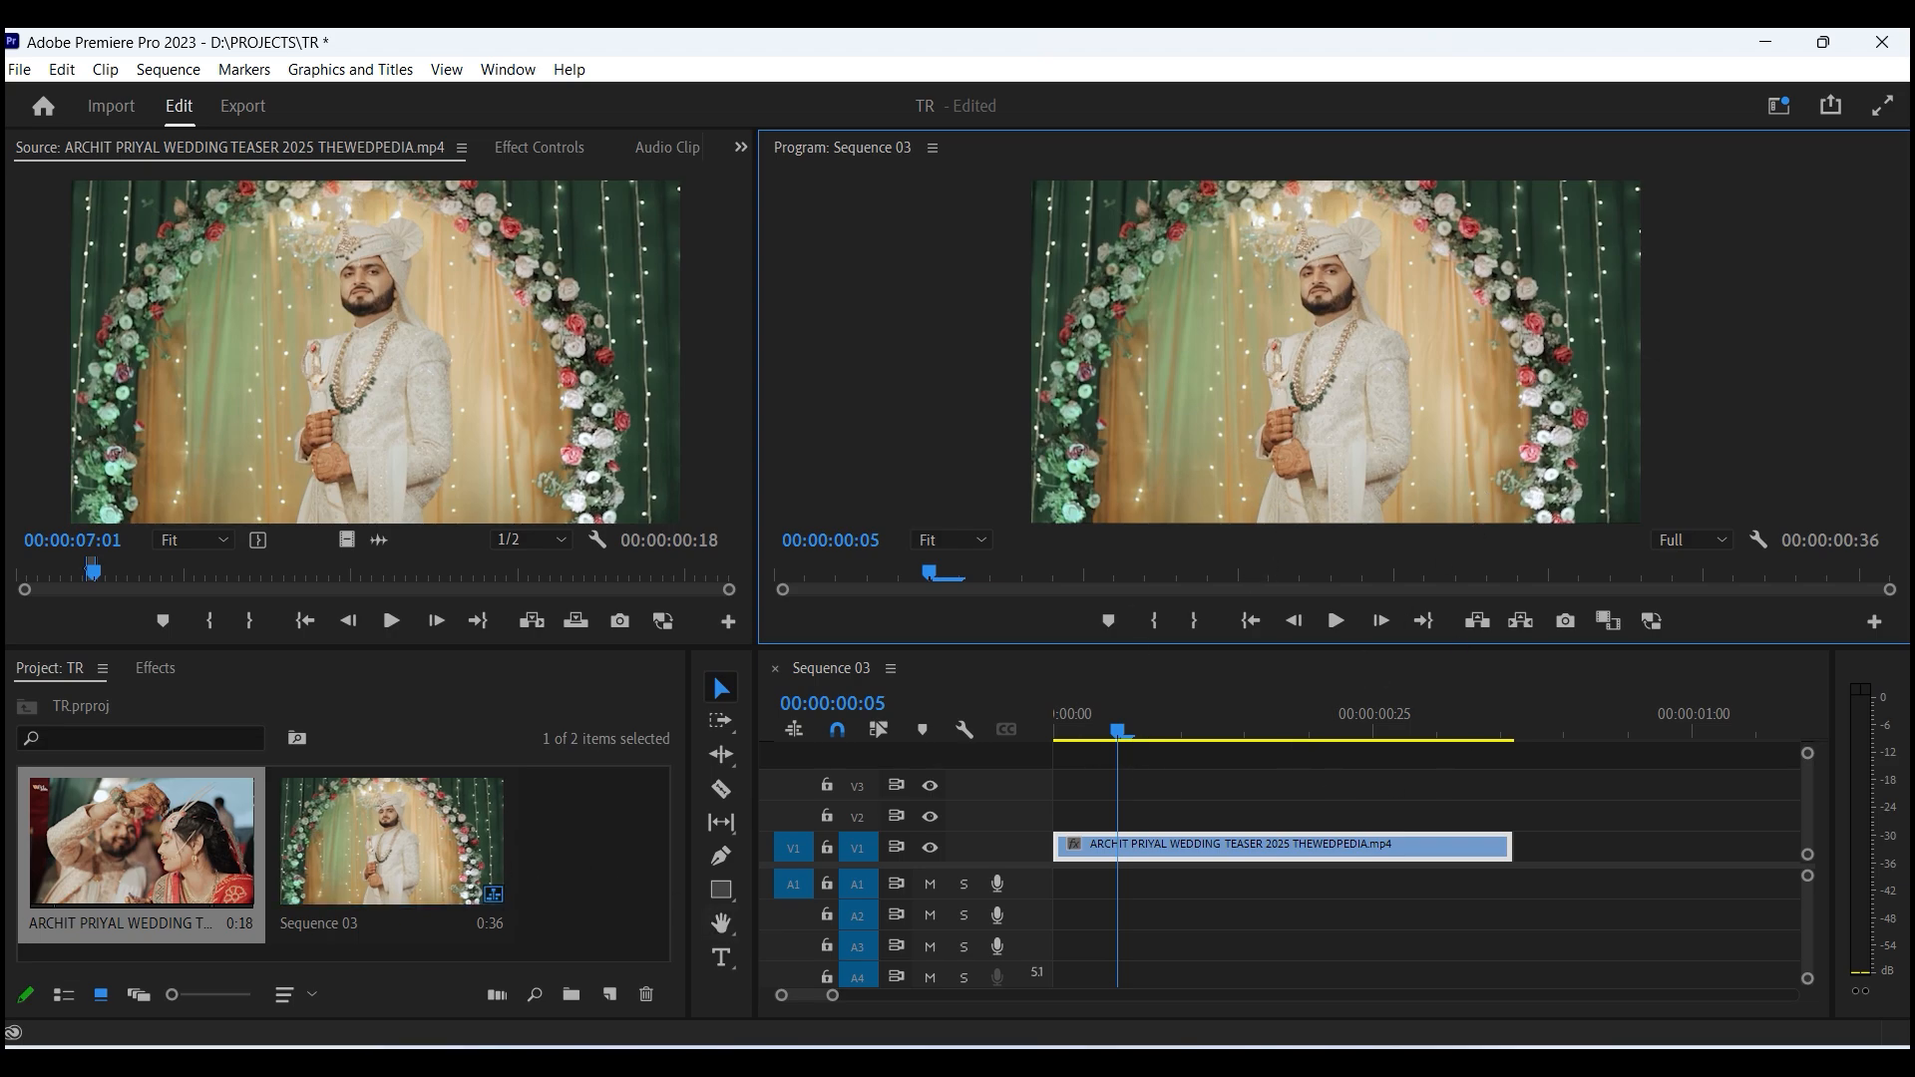
- Import the exported still from D:\WHATS into the project and open it in the source monitor
mouse_move(1067, 1059)
left_click(998, 983)
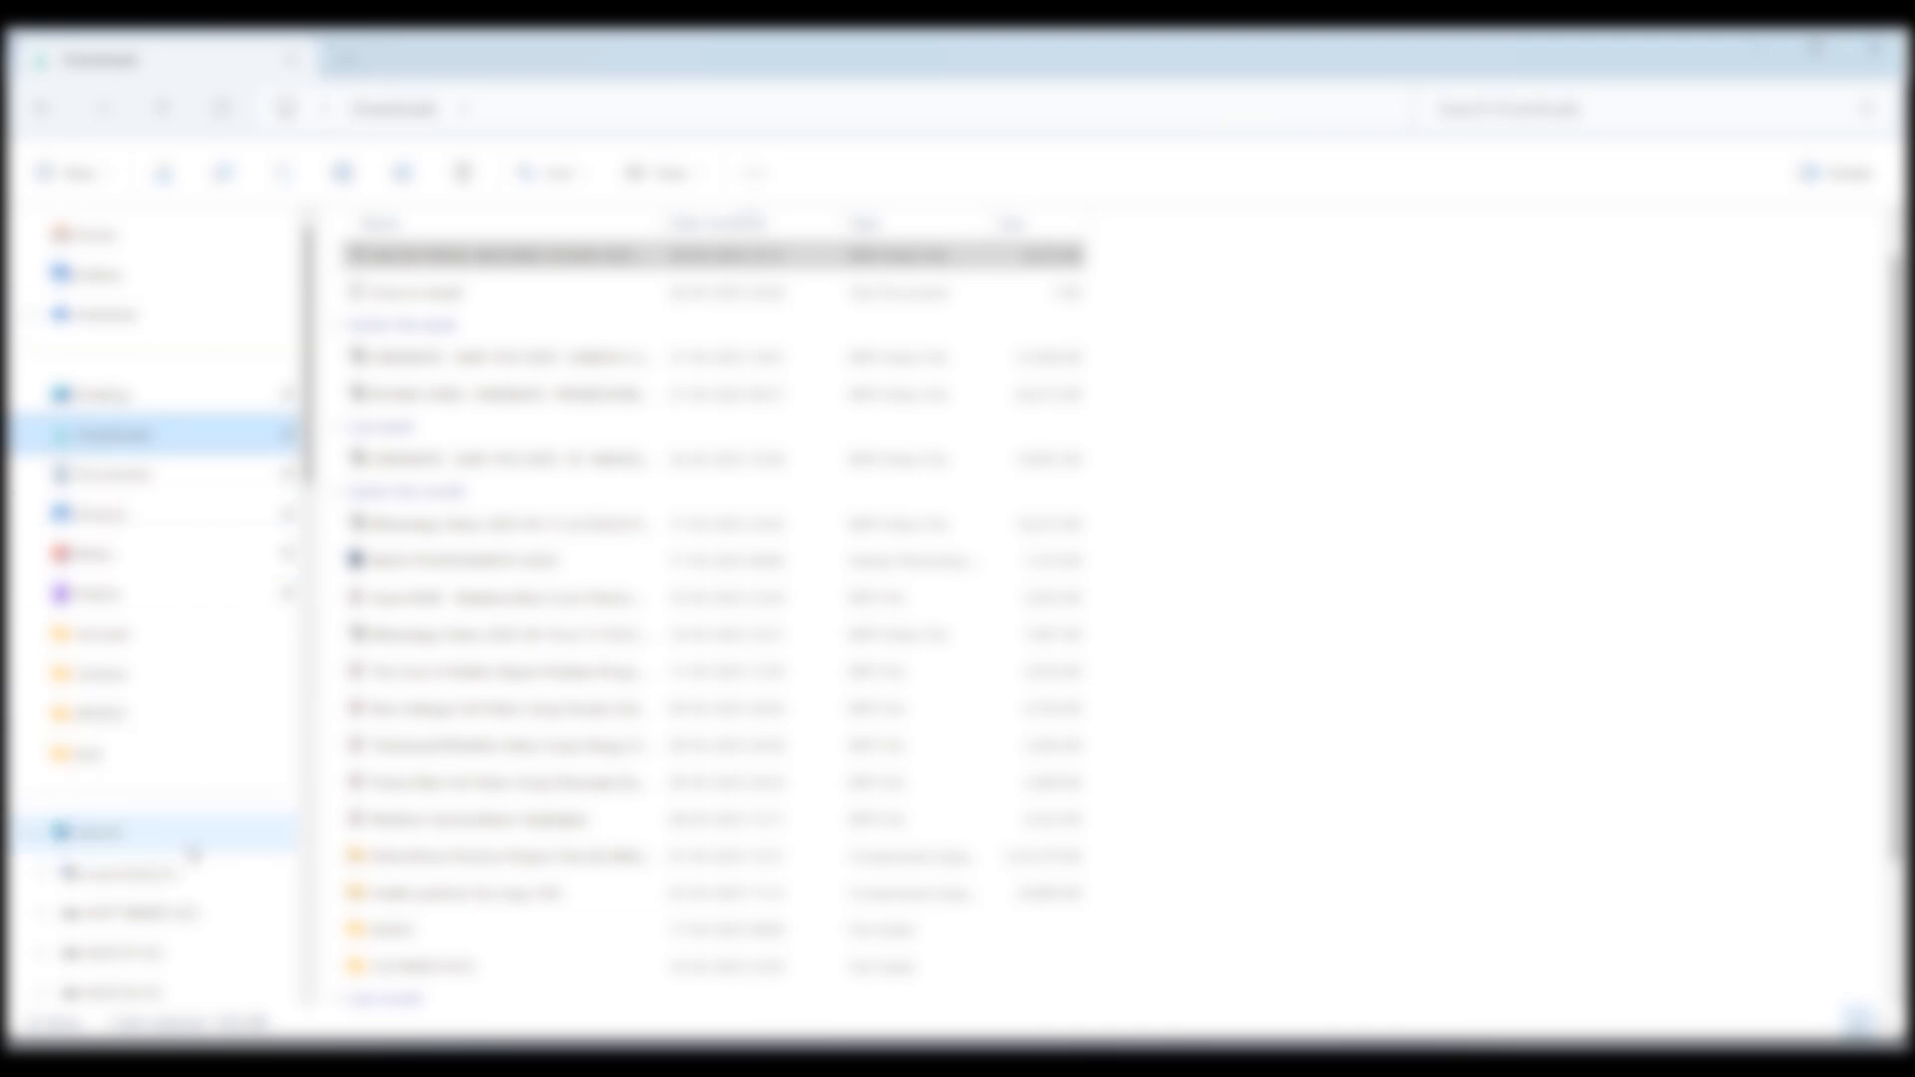
left_click(149, 836)
double_click(828, 279)
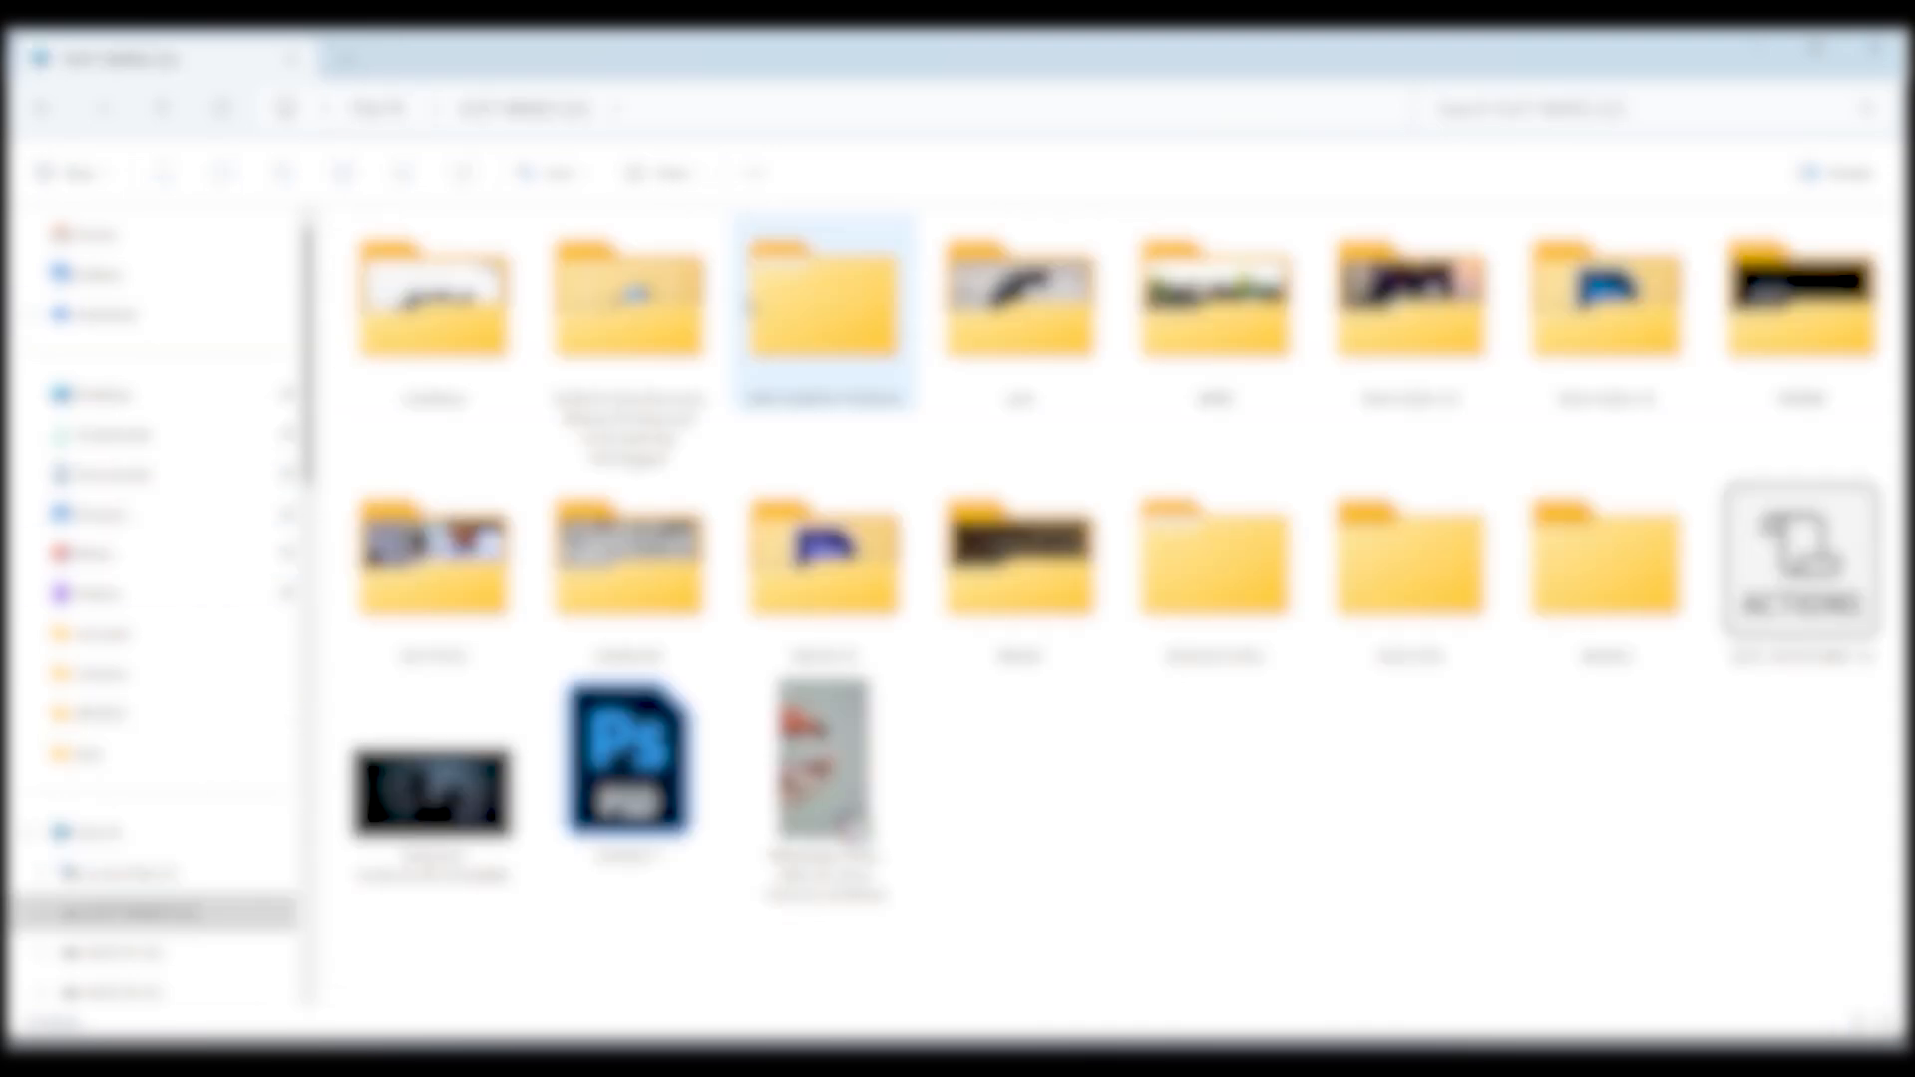
double_click(1606, 558)
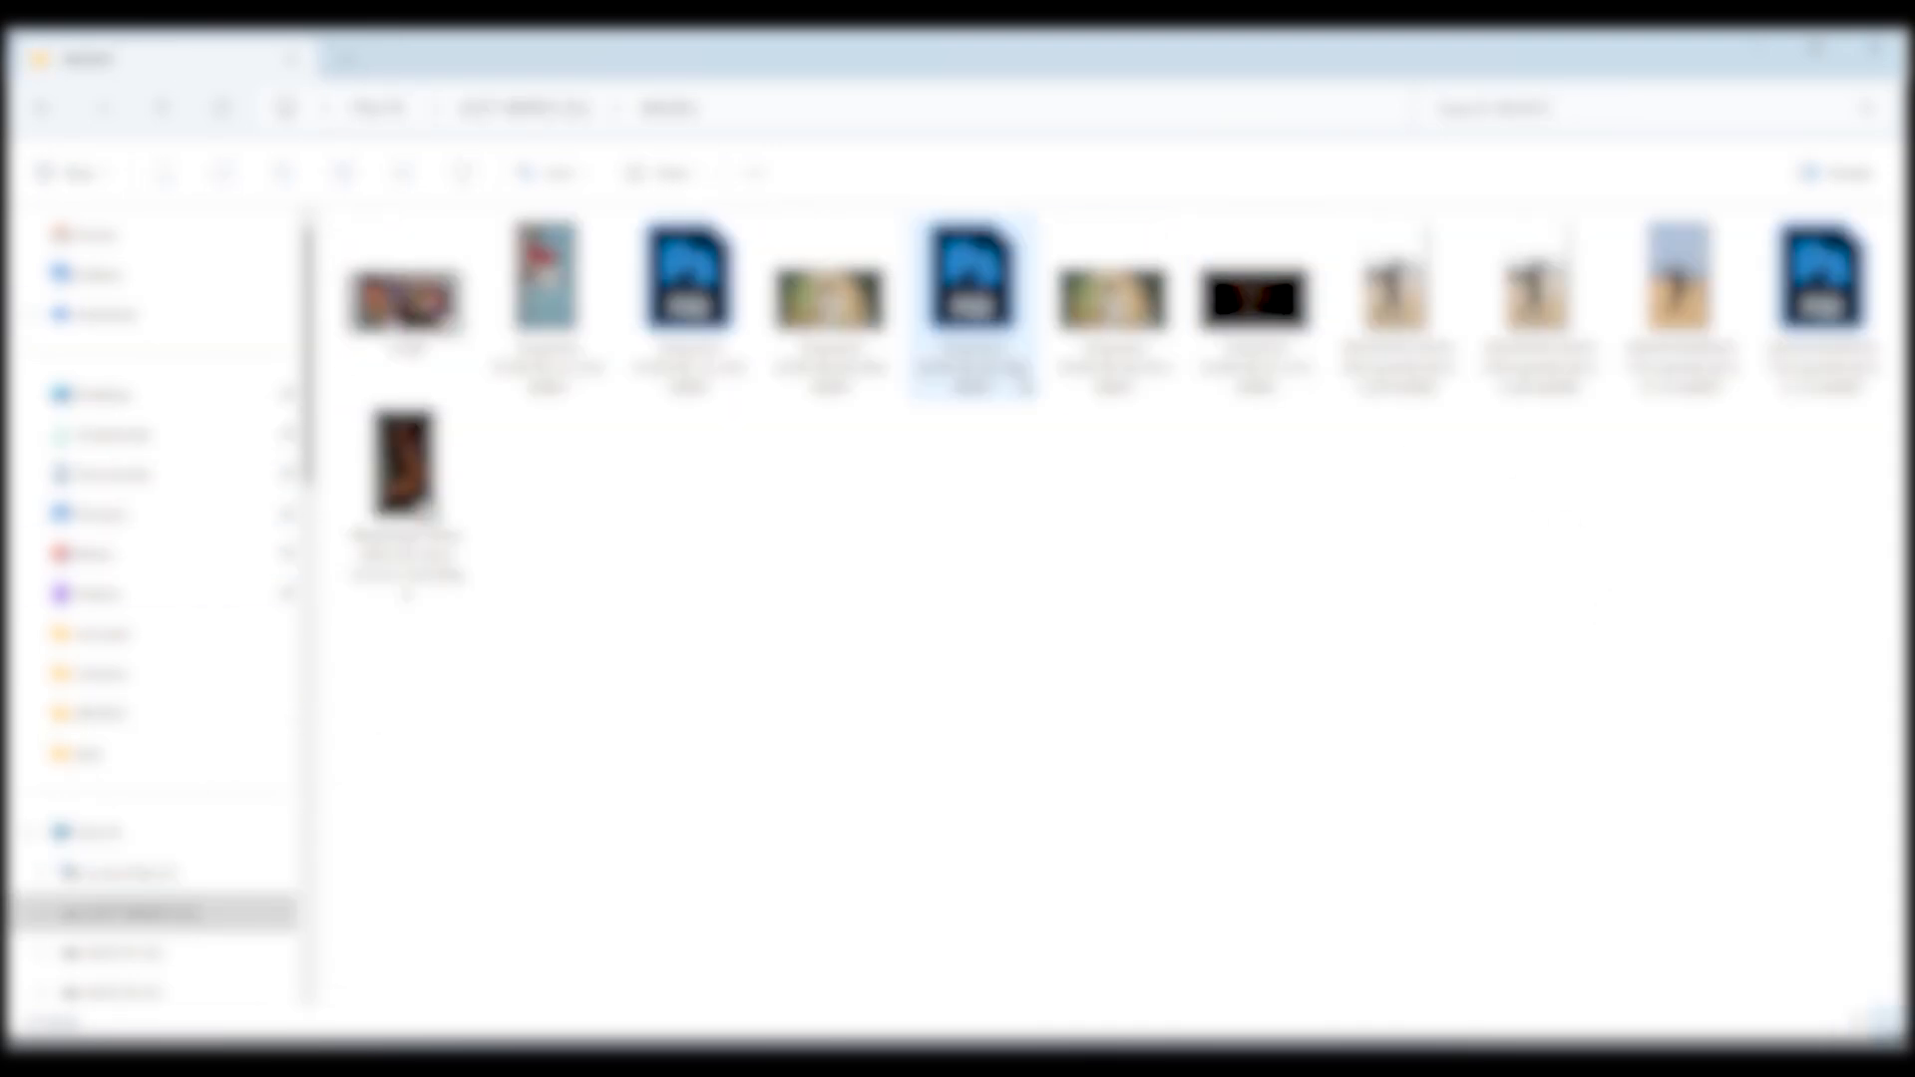
left_click(1157, 279)
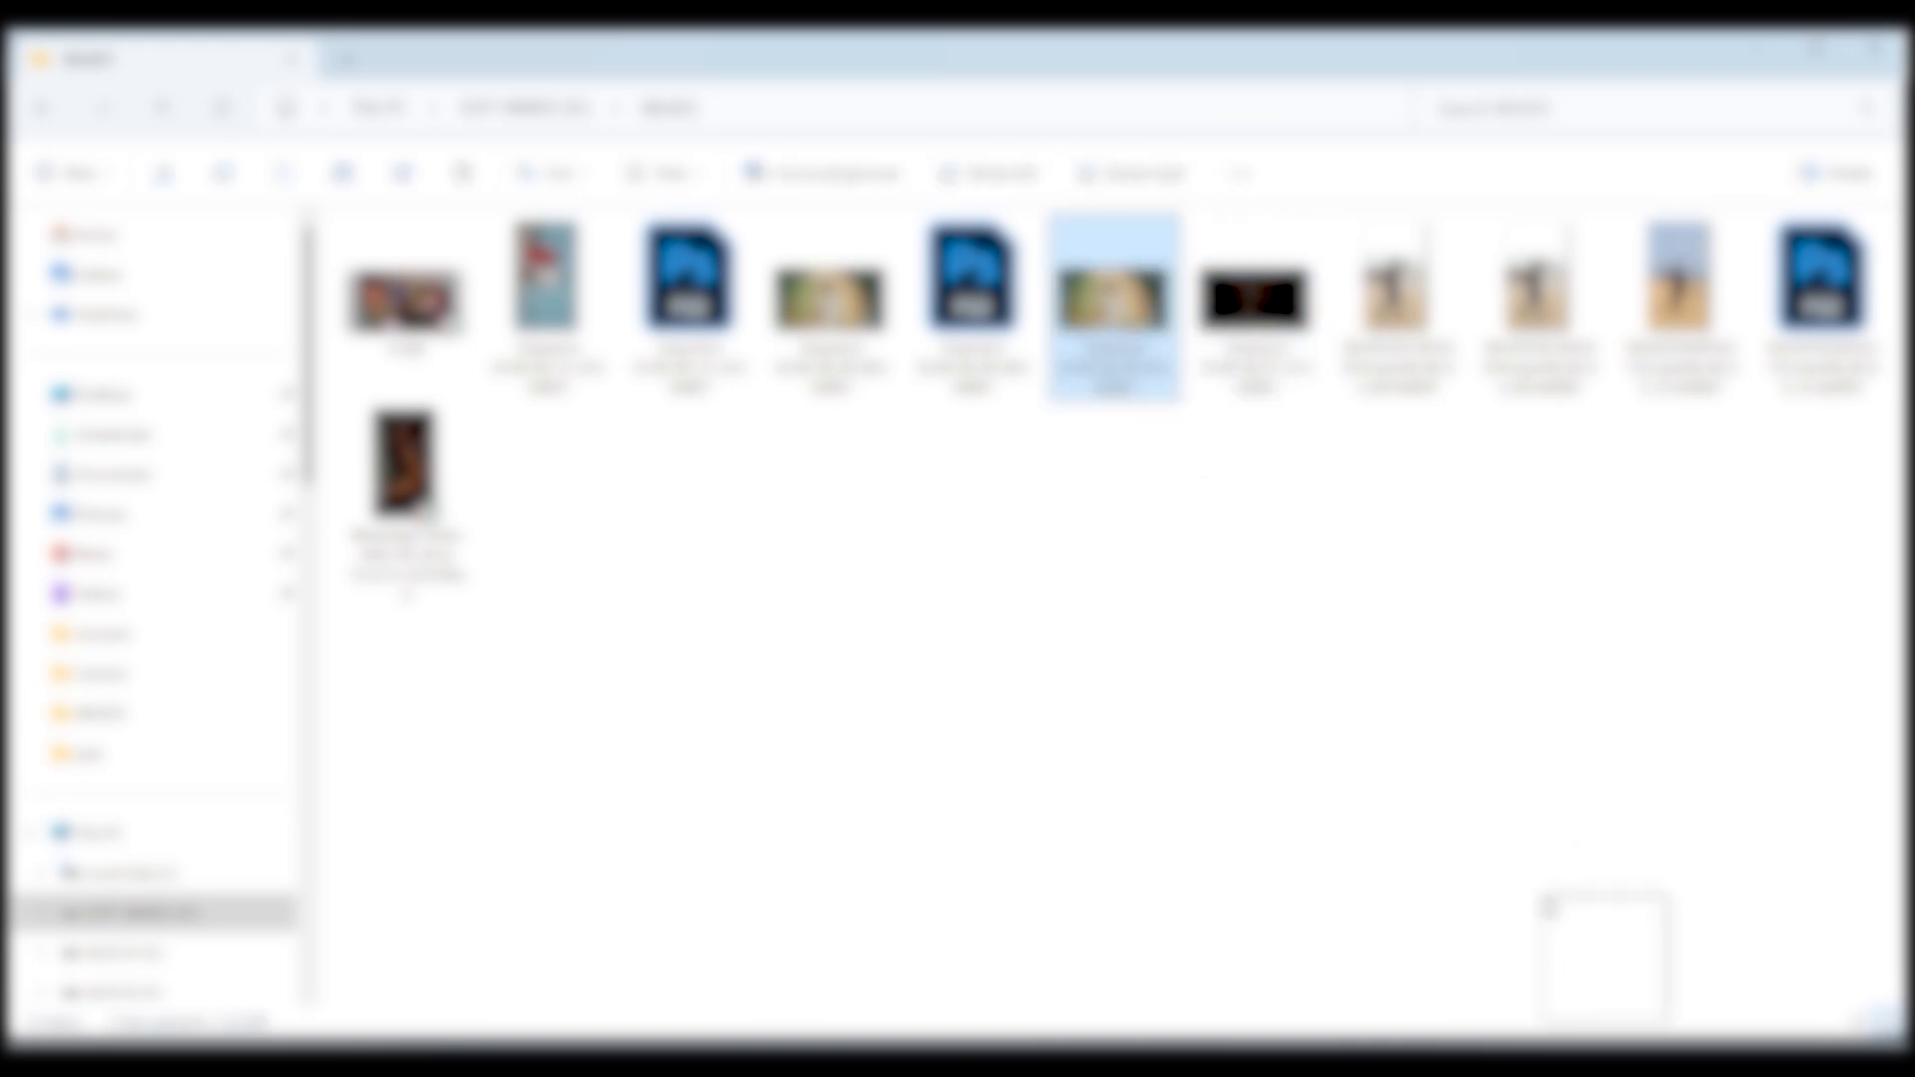
left_click_drag(1112, 299, 568, 818)
double_click(569, 818)
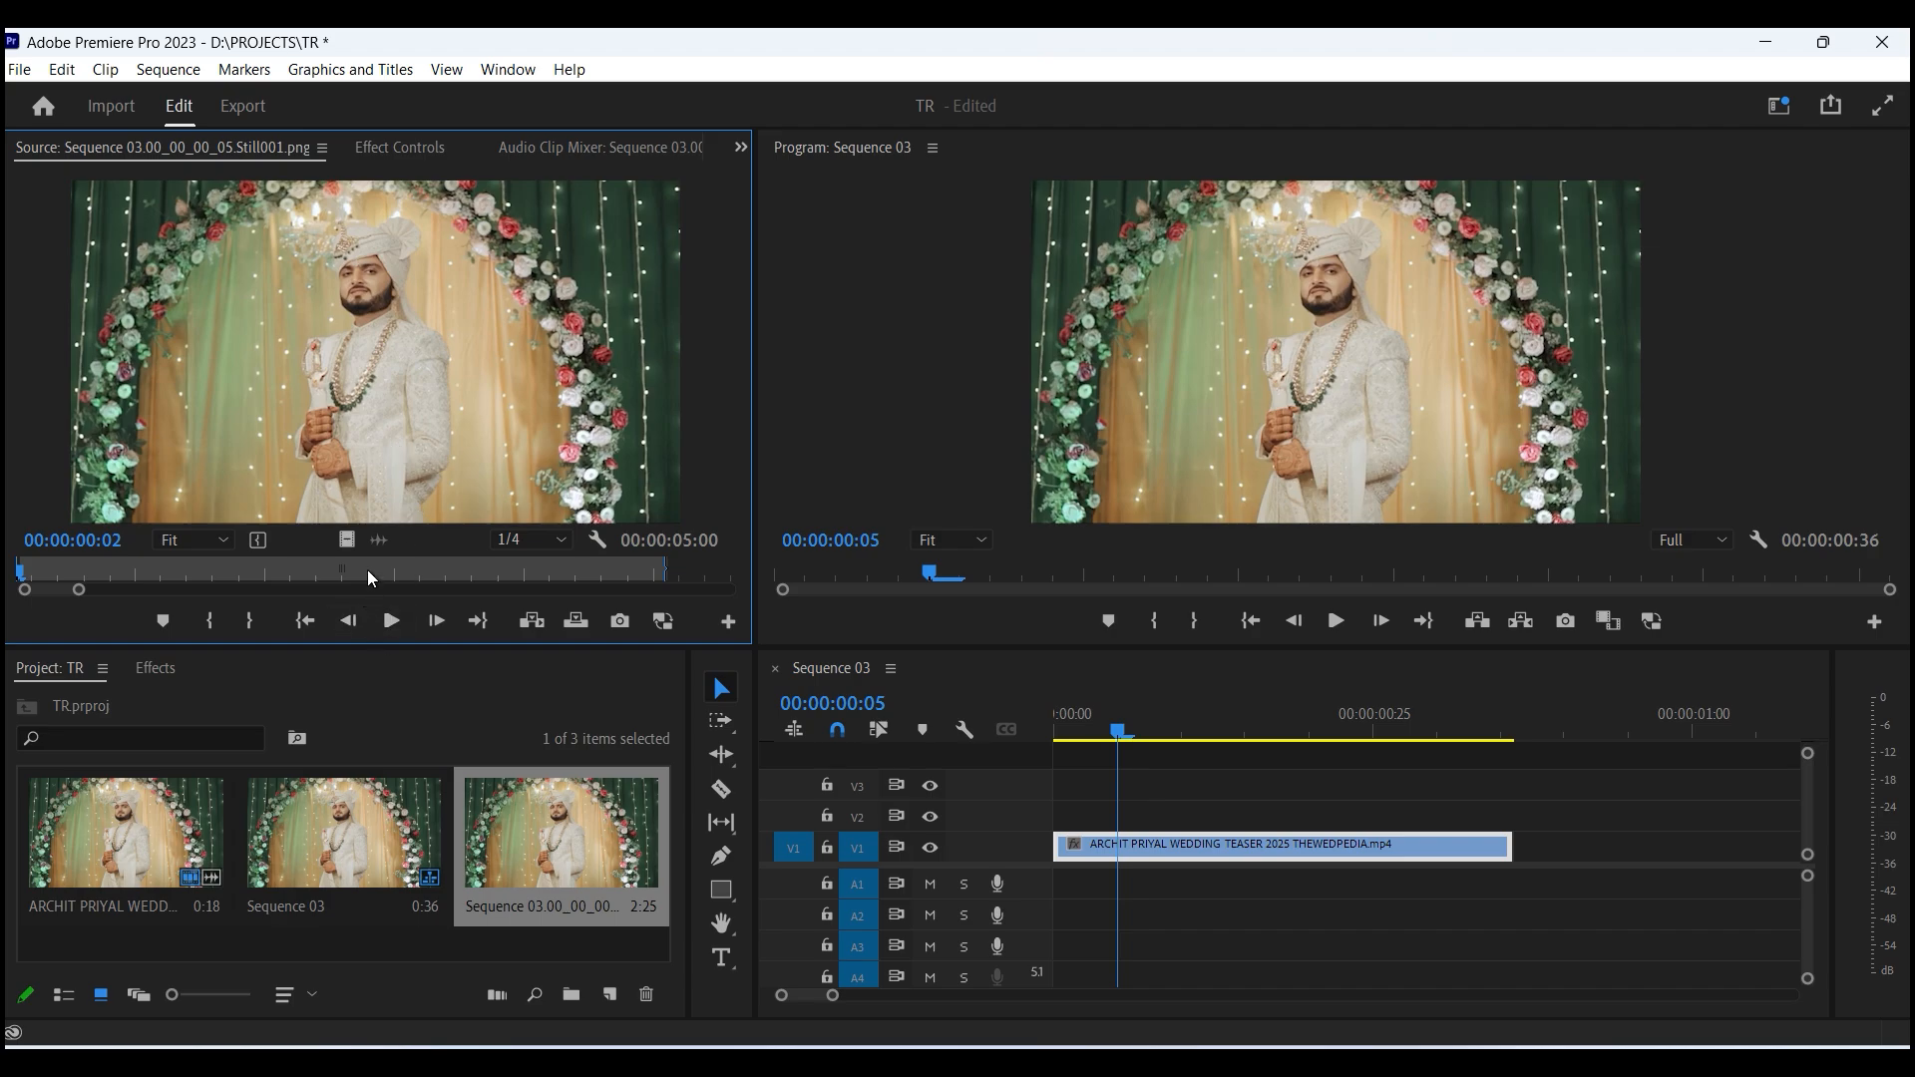
- Place the still on track V2 above the video clip, starting at the frame-hold point
left_click_drag(1289, 688, 1501, 718)
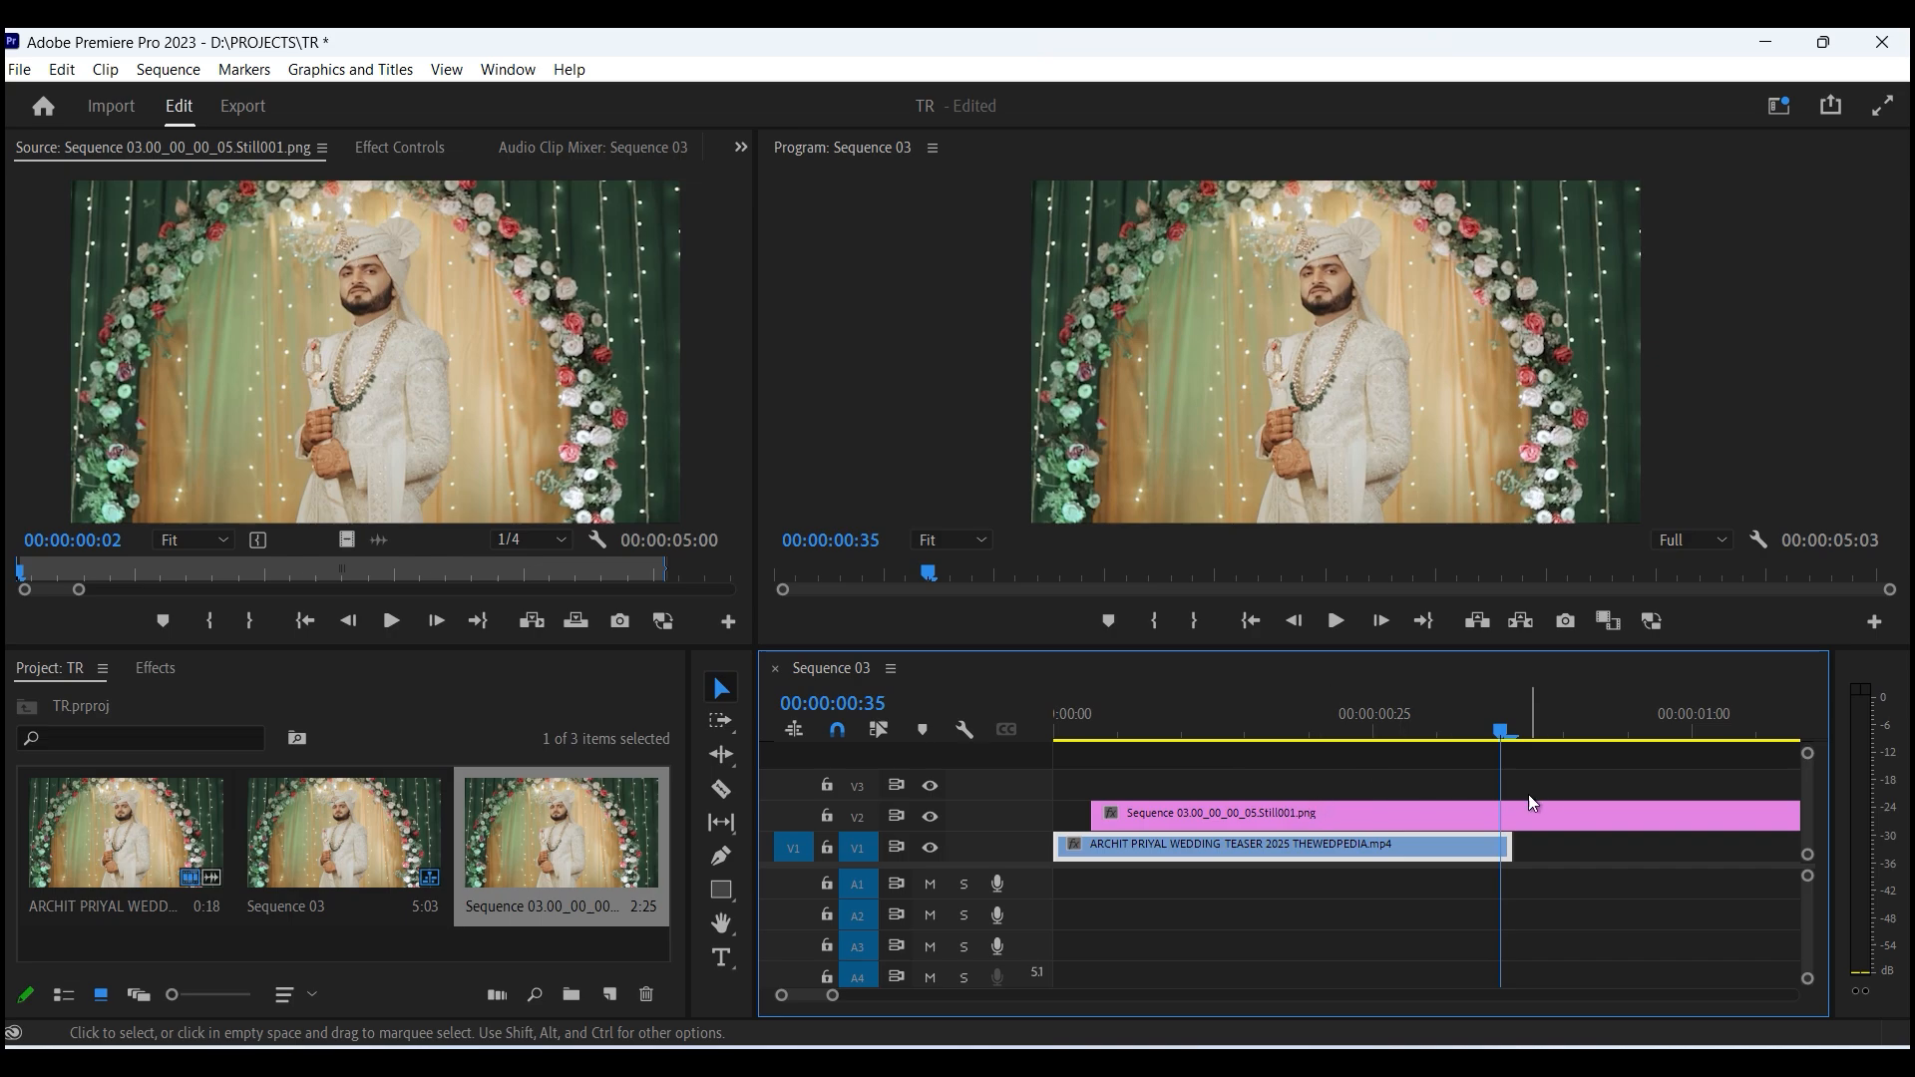
left_click(1515, 720)
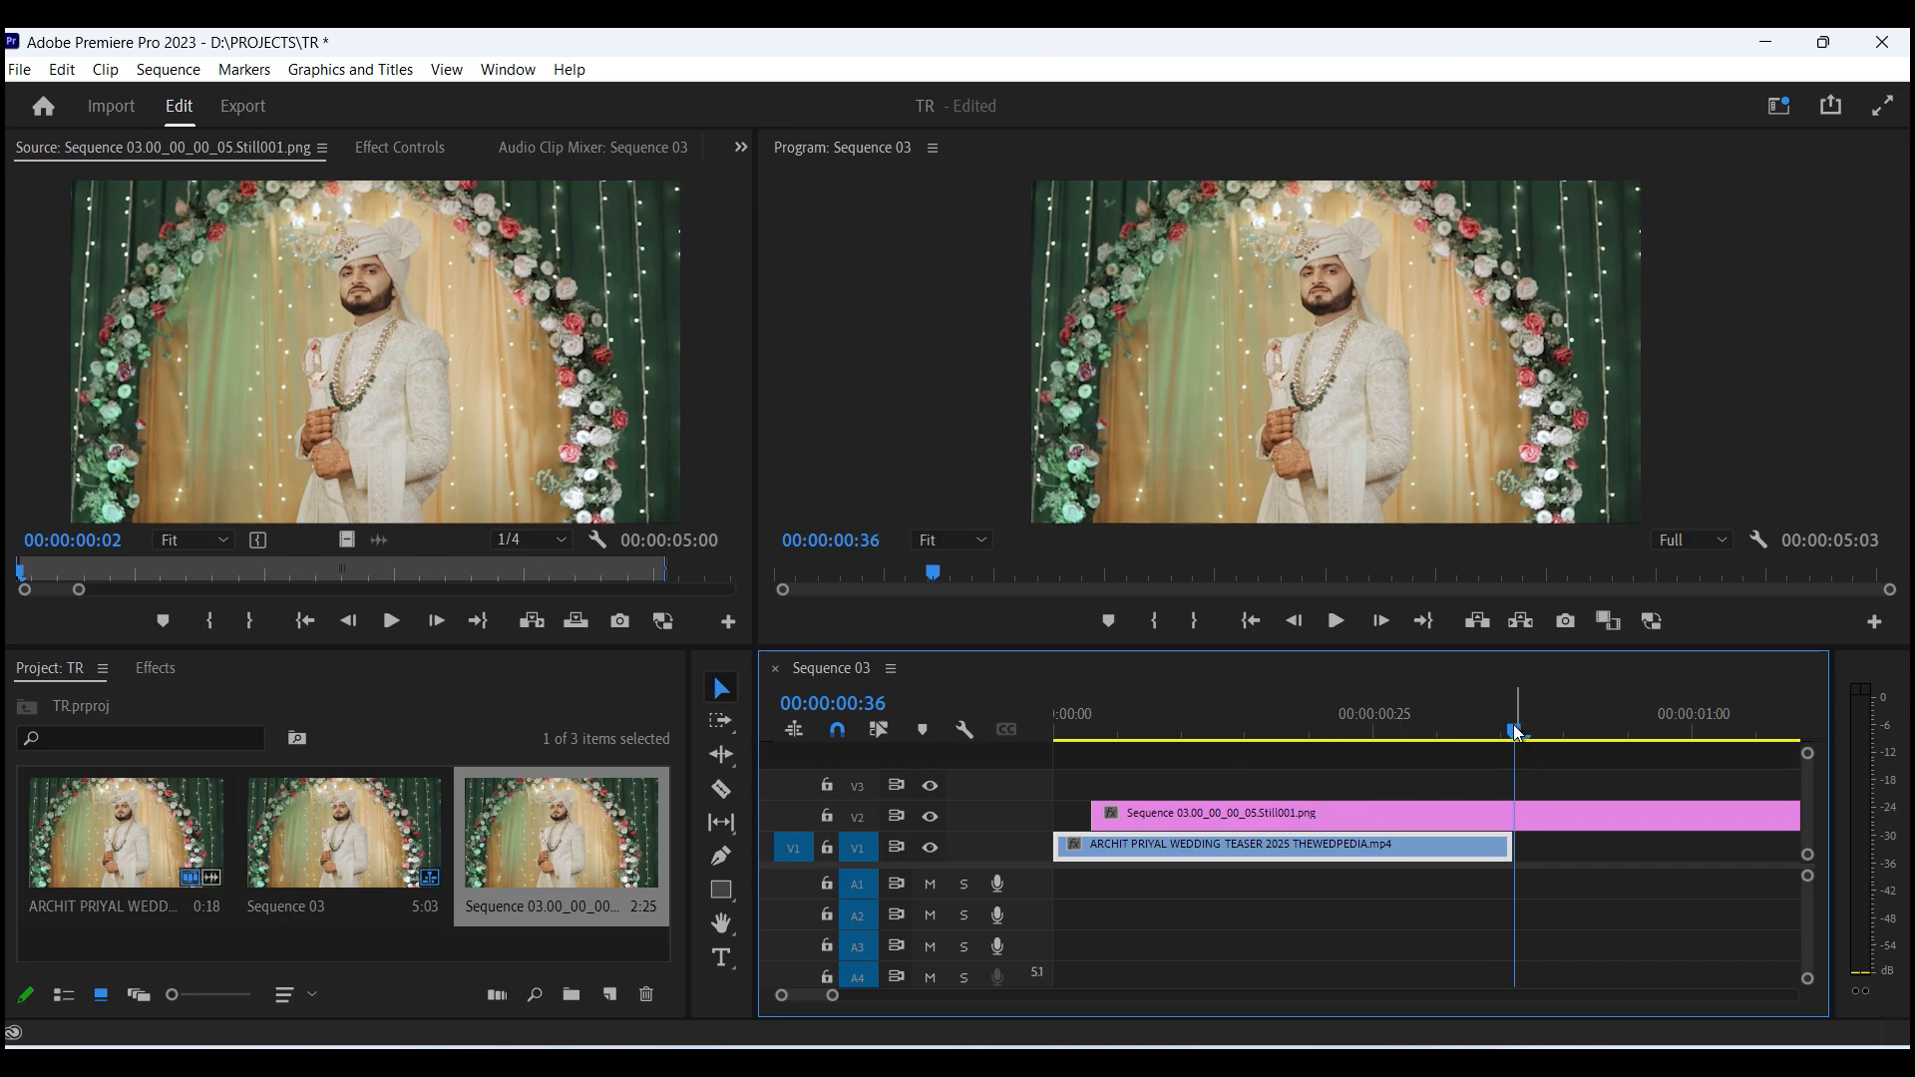
- Switch to Photoshop and open the exported still image there
mouse_move(1342, 1062)
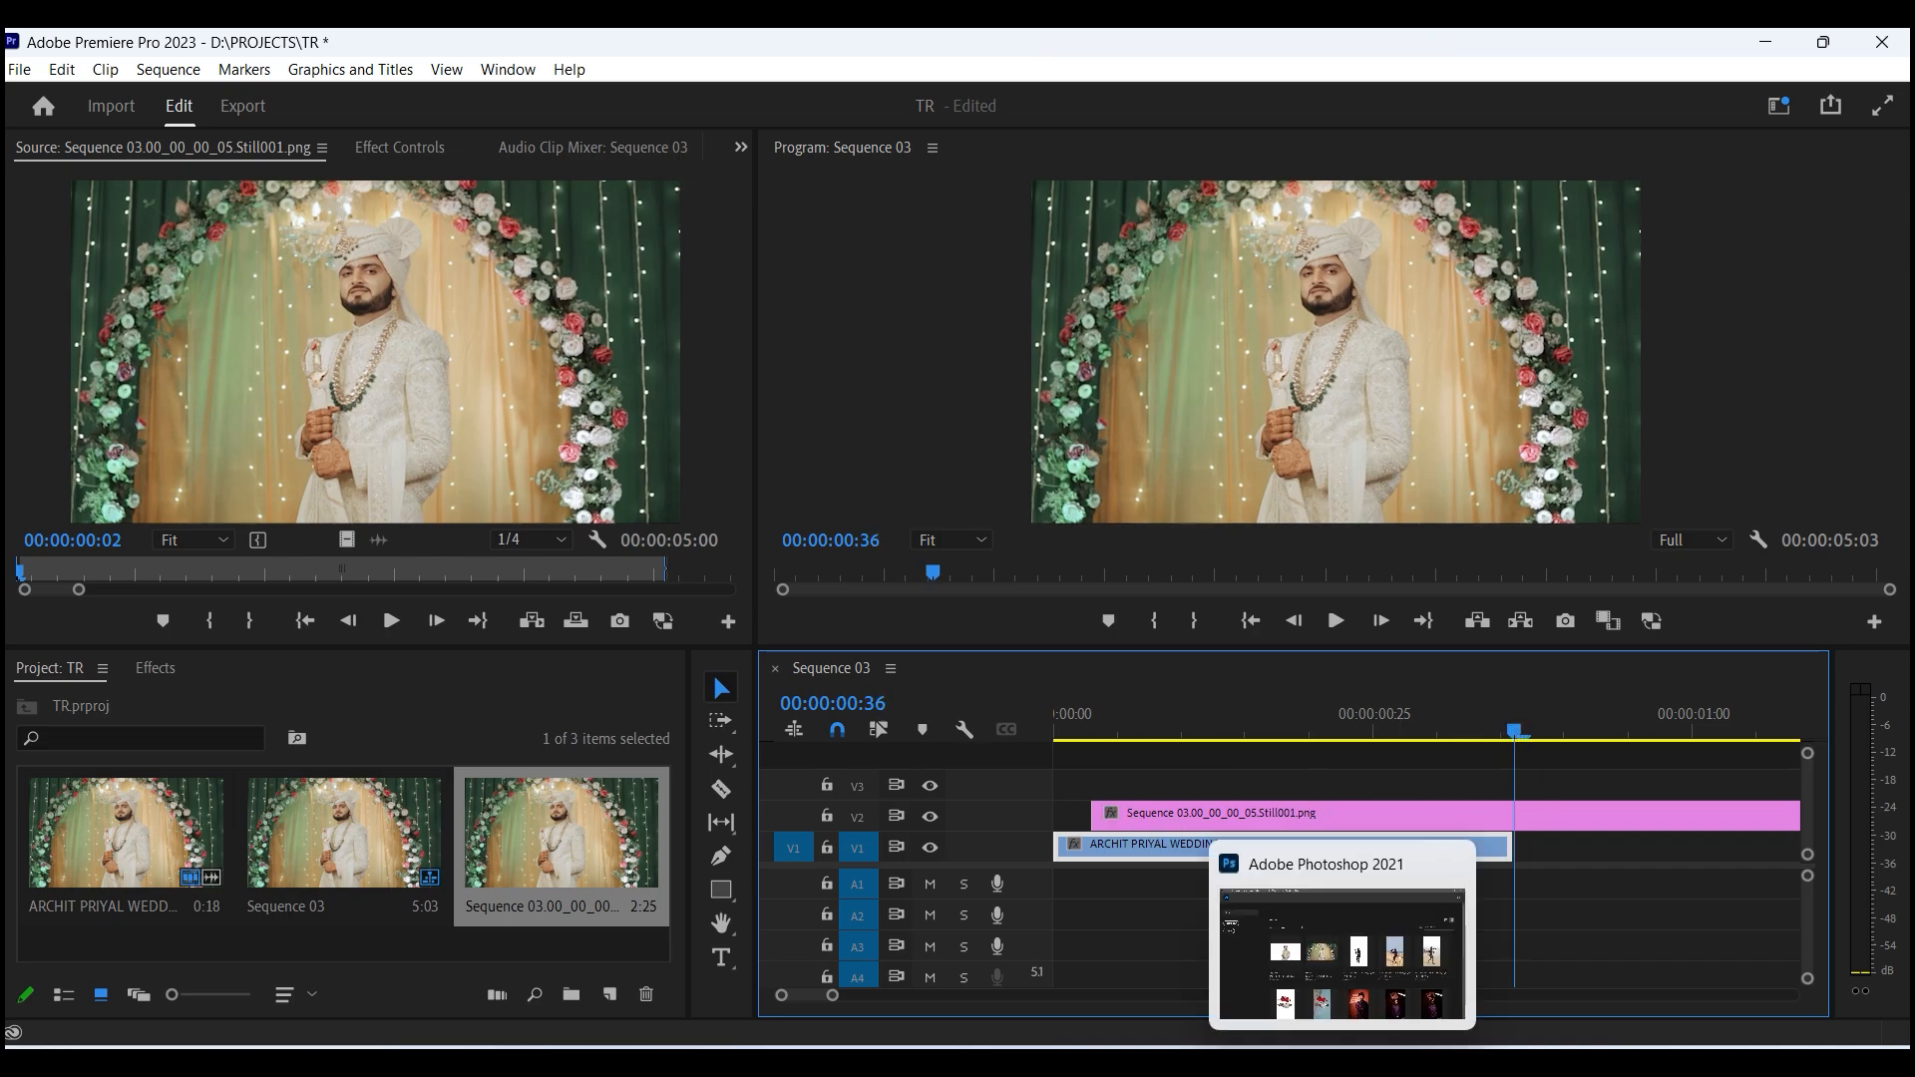
left_click(1341, 953)
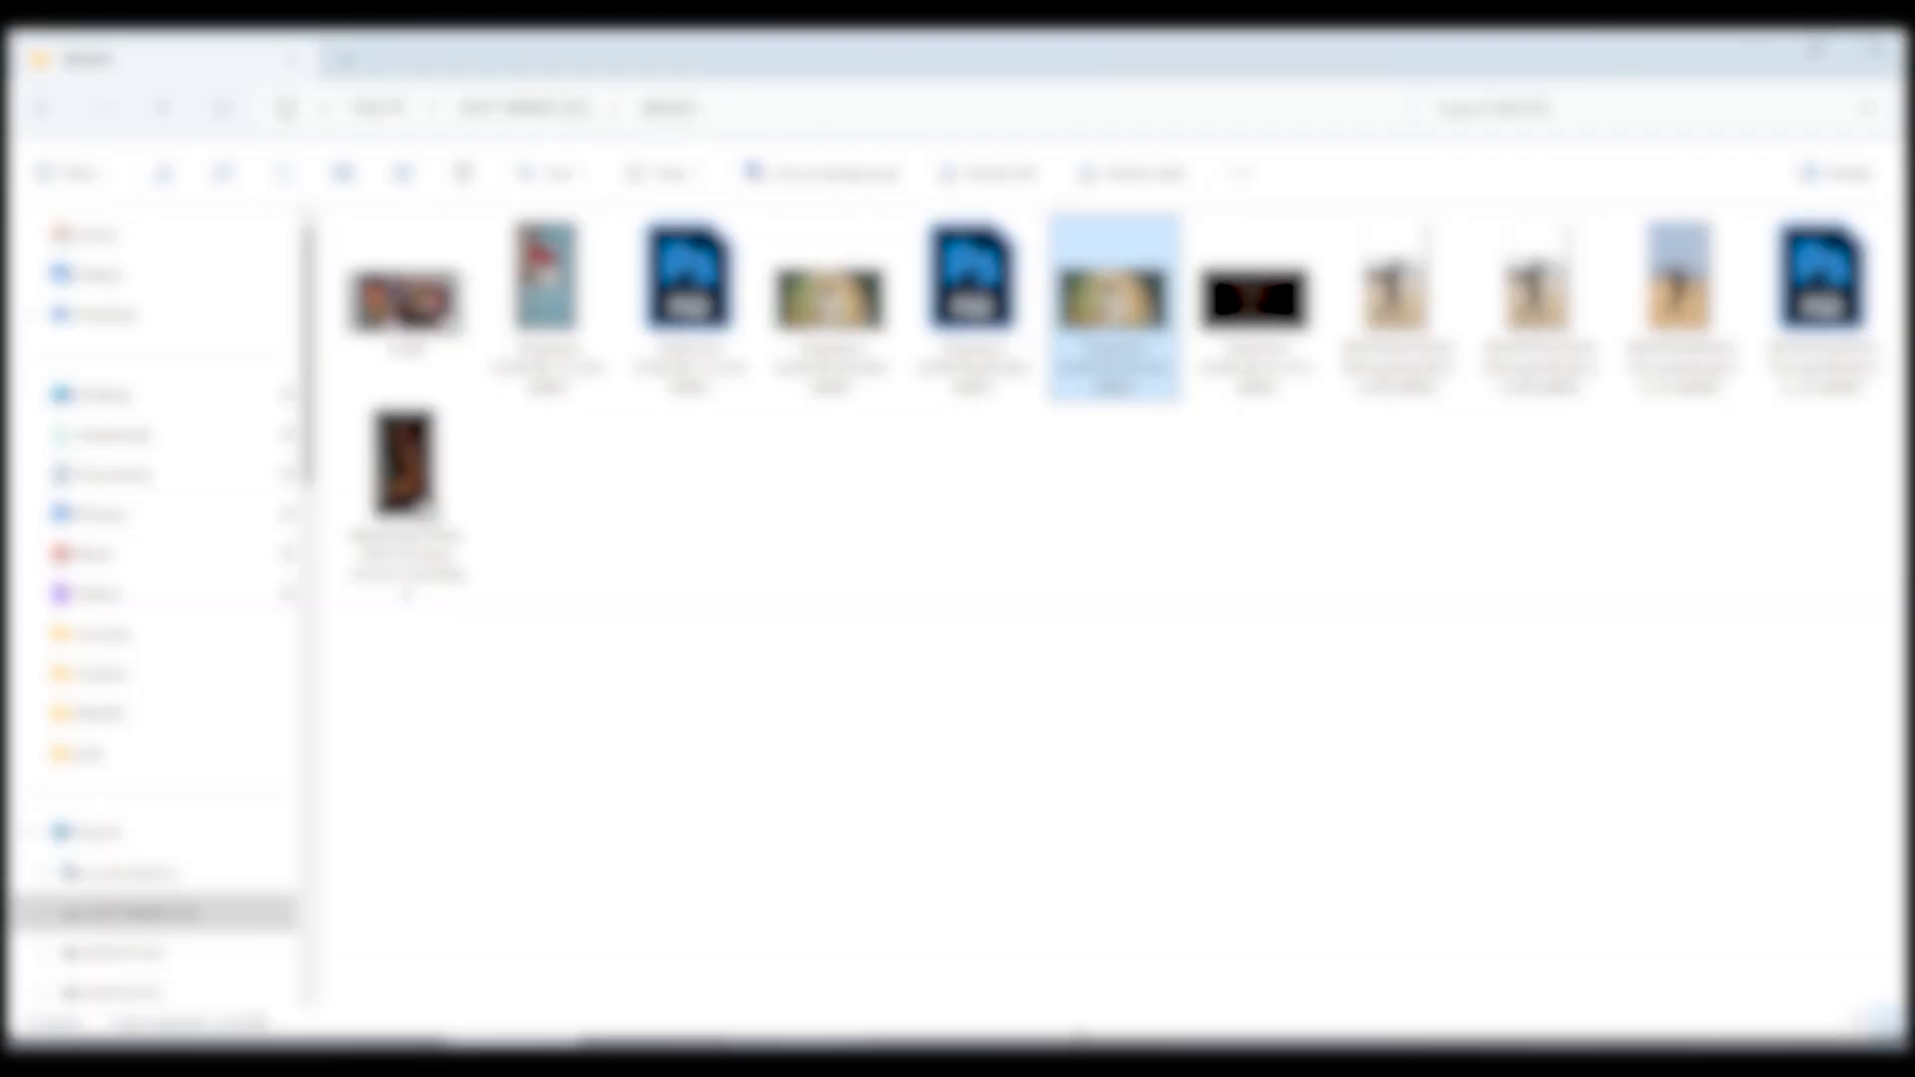
left_click_drag(1113, 310, 818, 778)
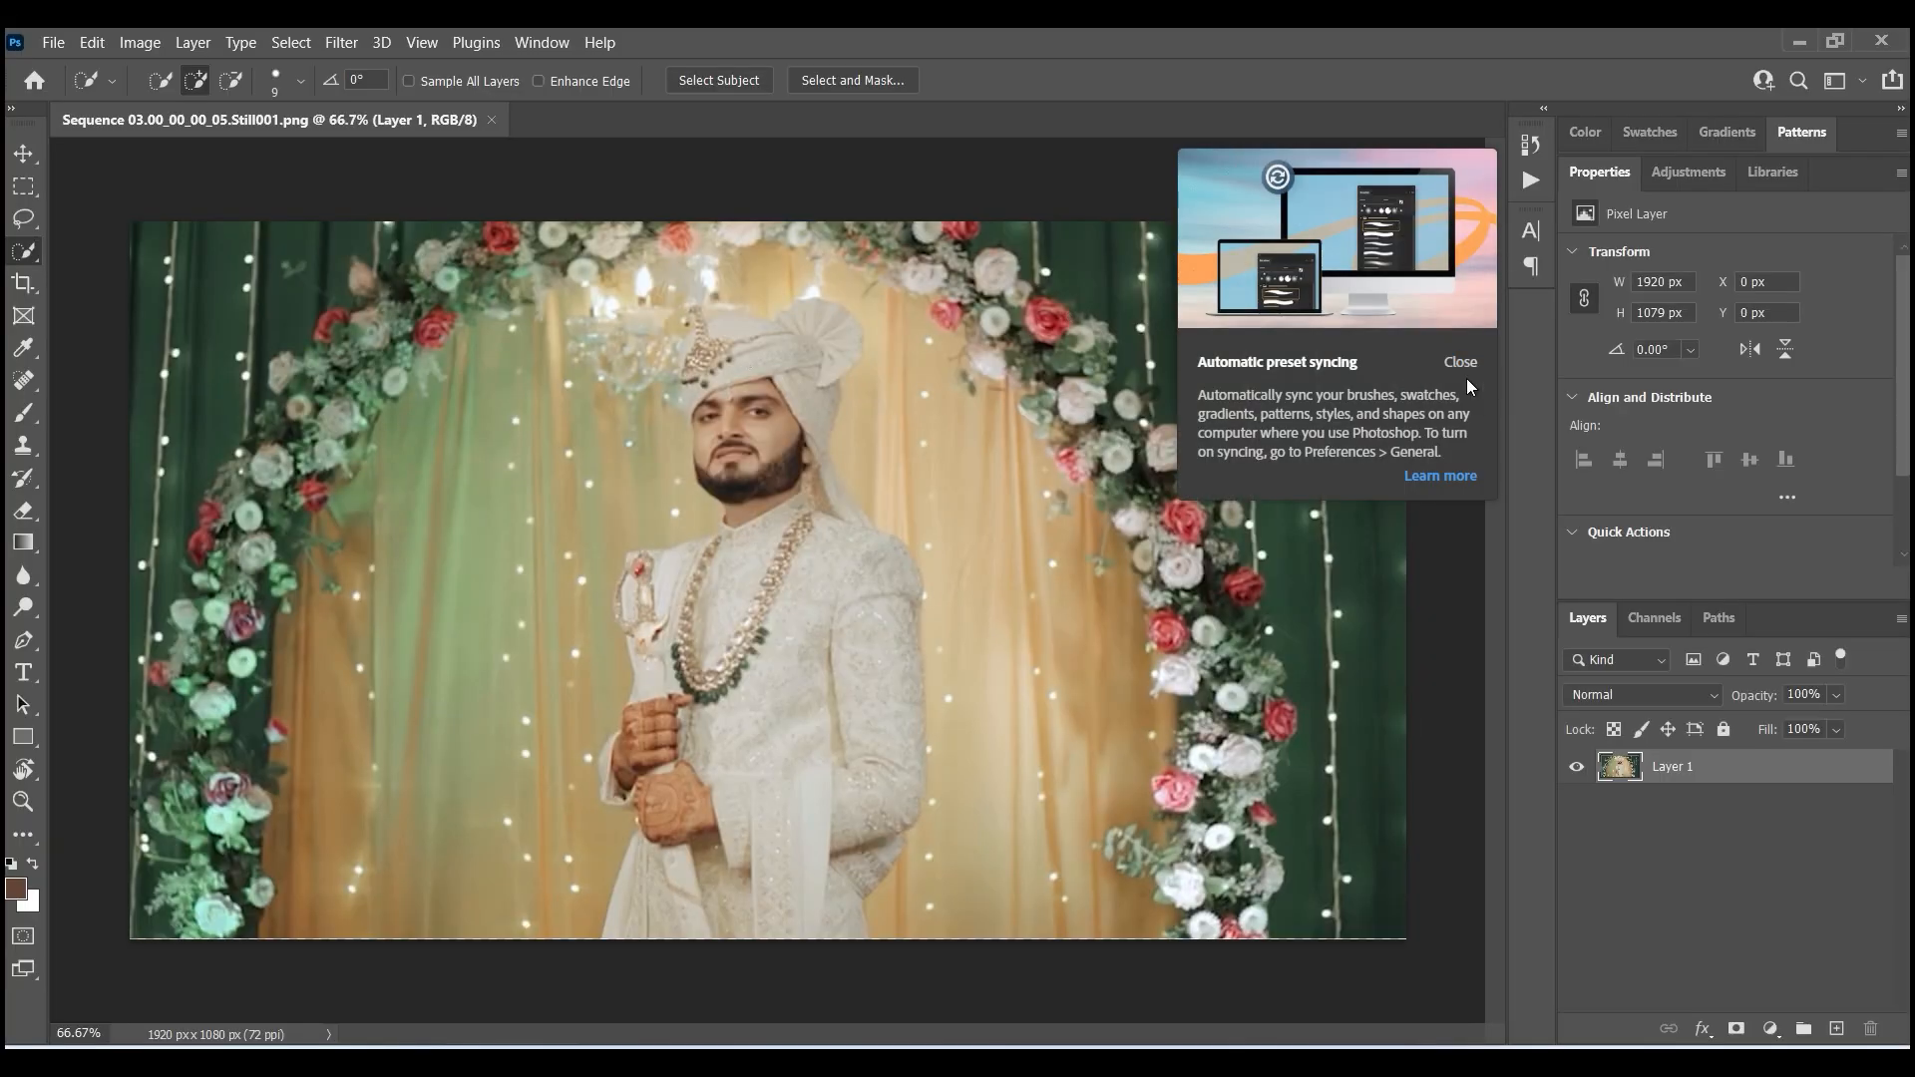
- Select the groom as the subject of the image
left_click(1461, 364)
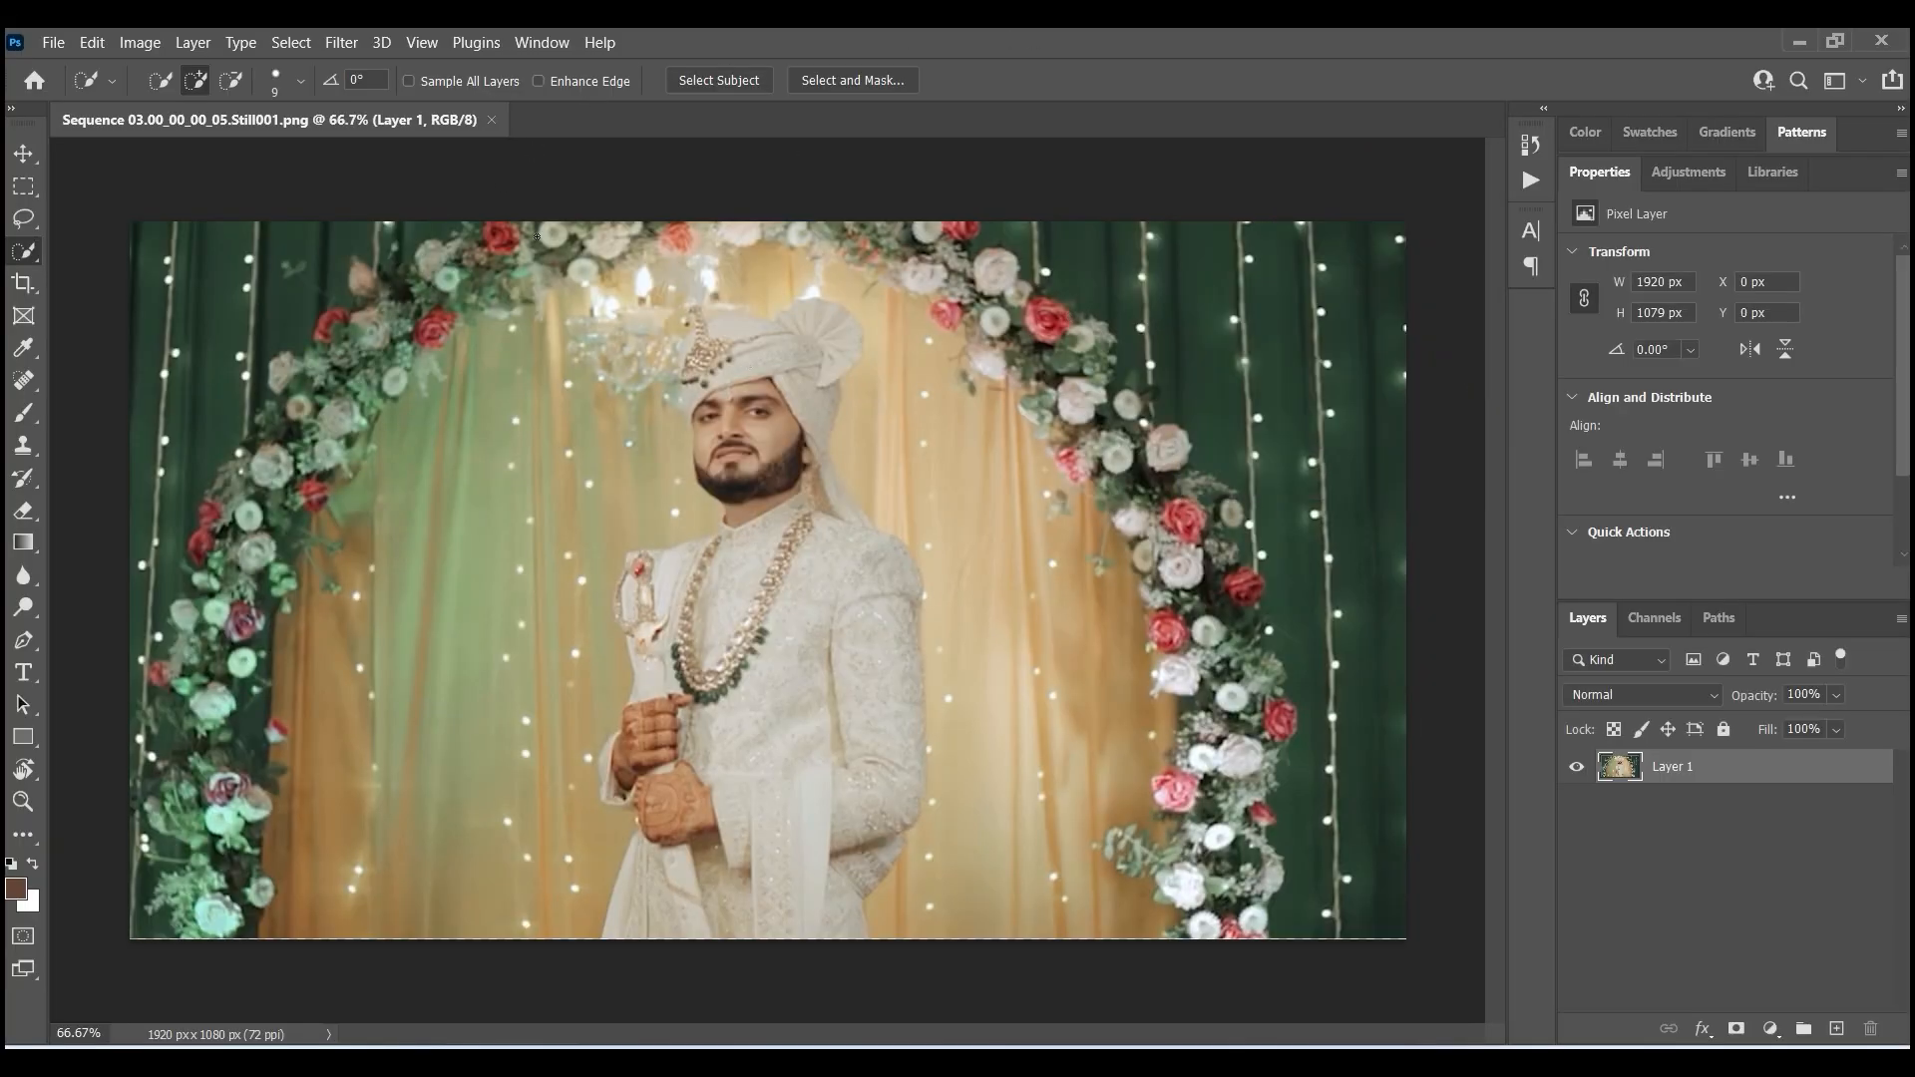
left_click(290, 42)
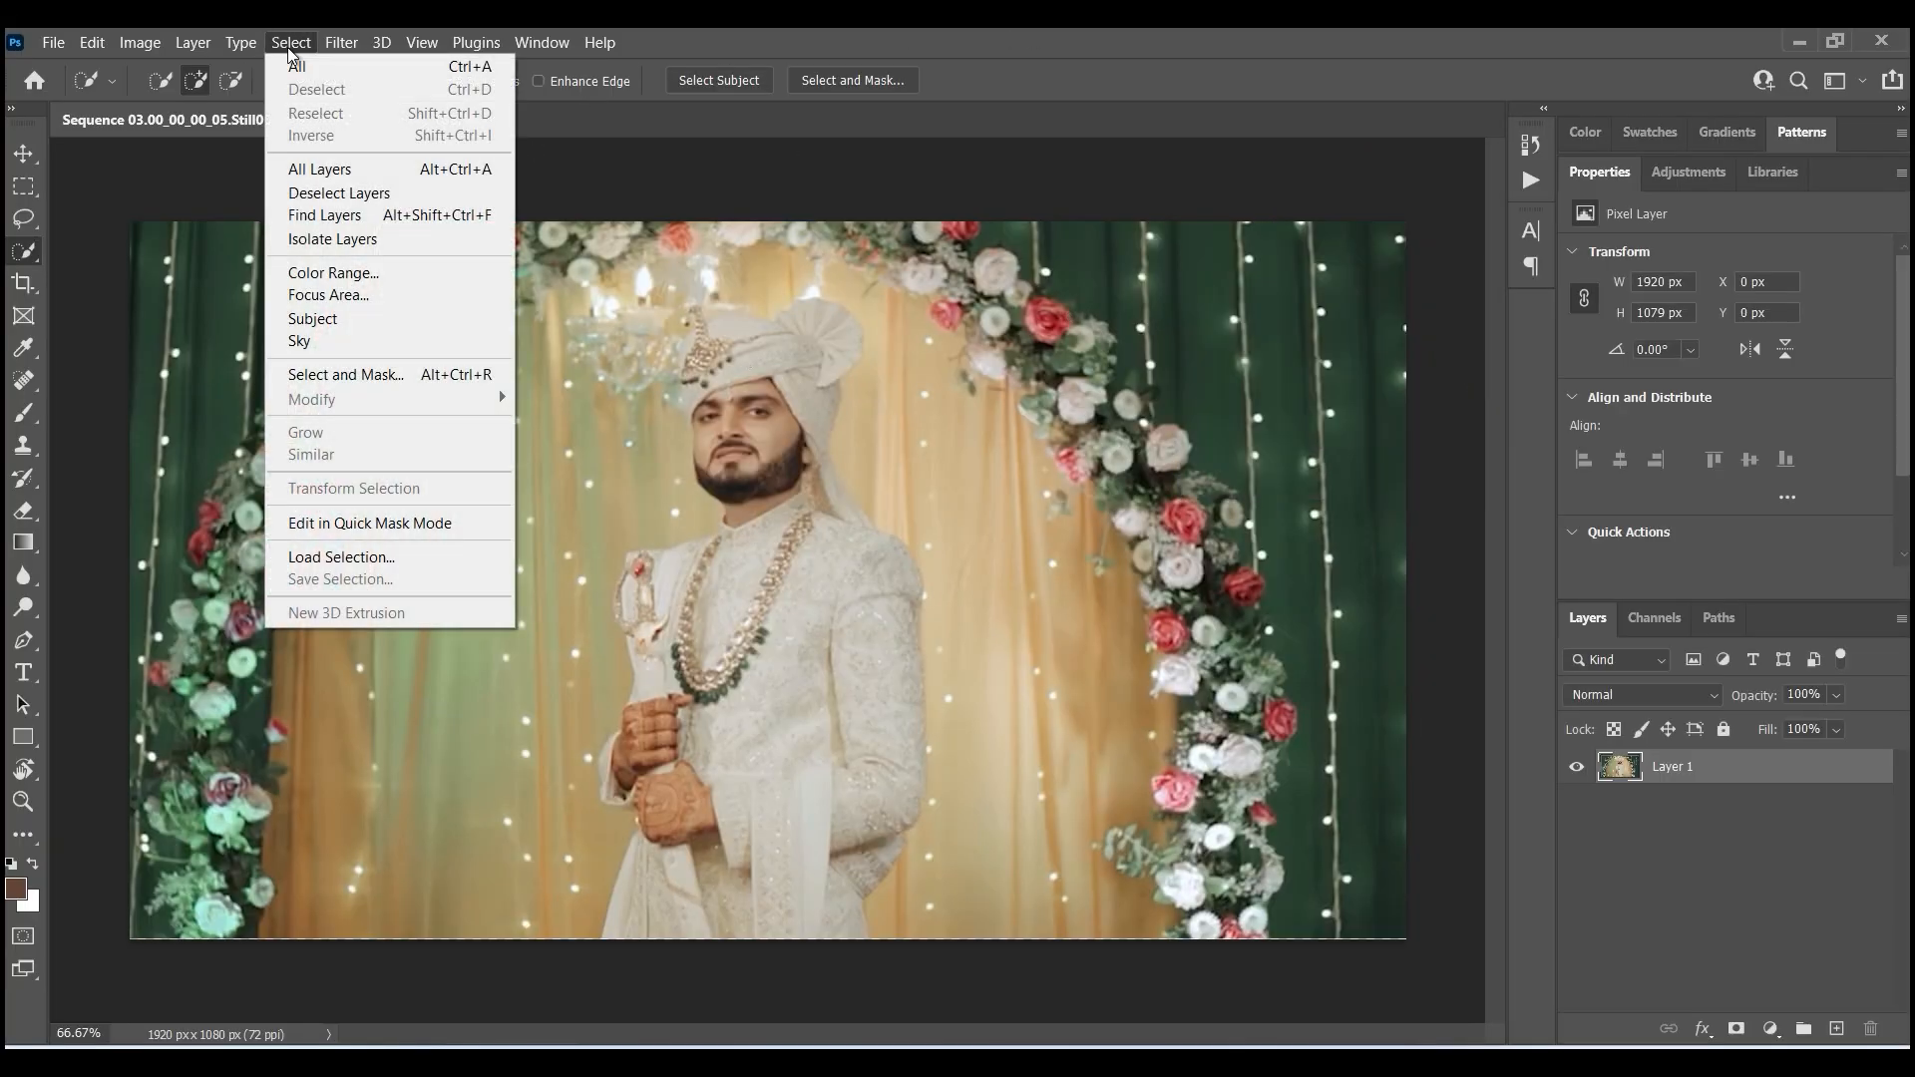
left_click(367, 317)
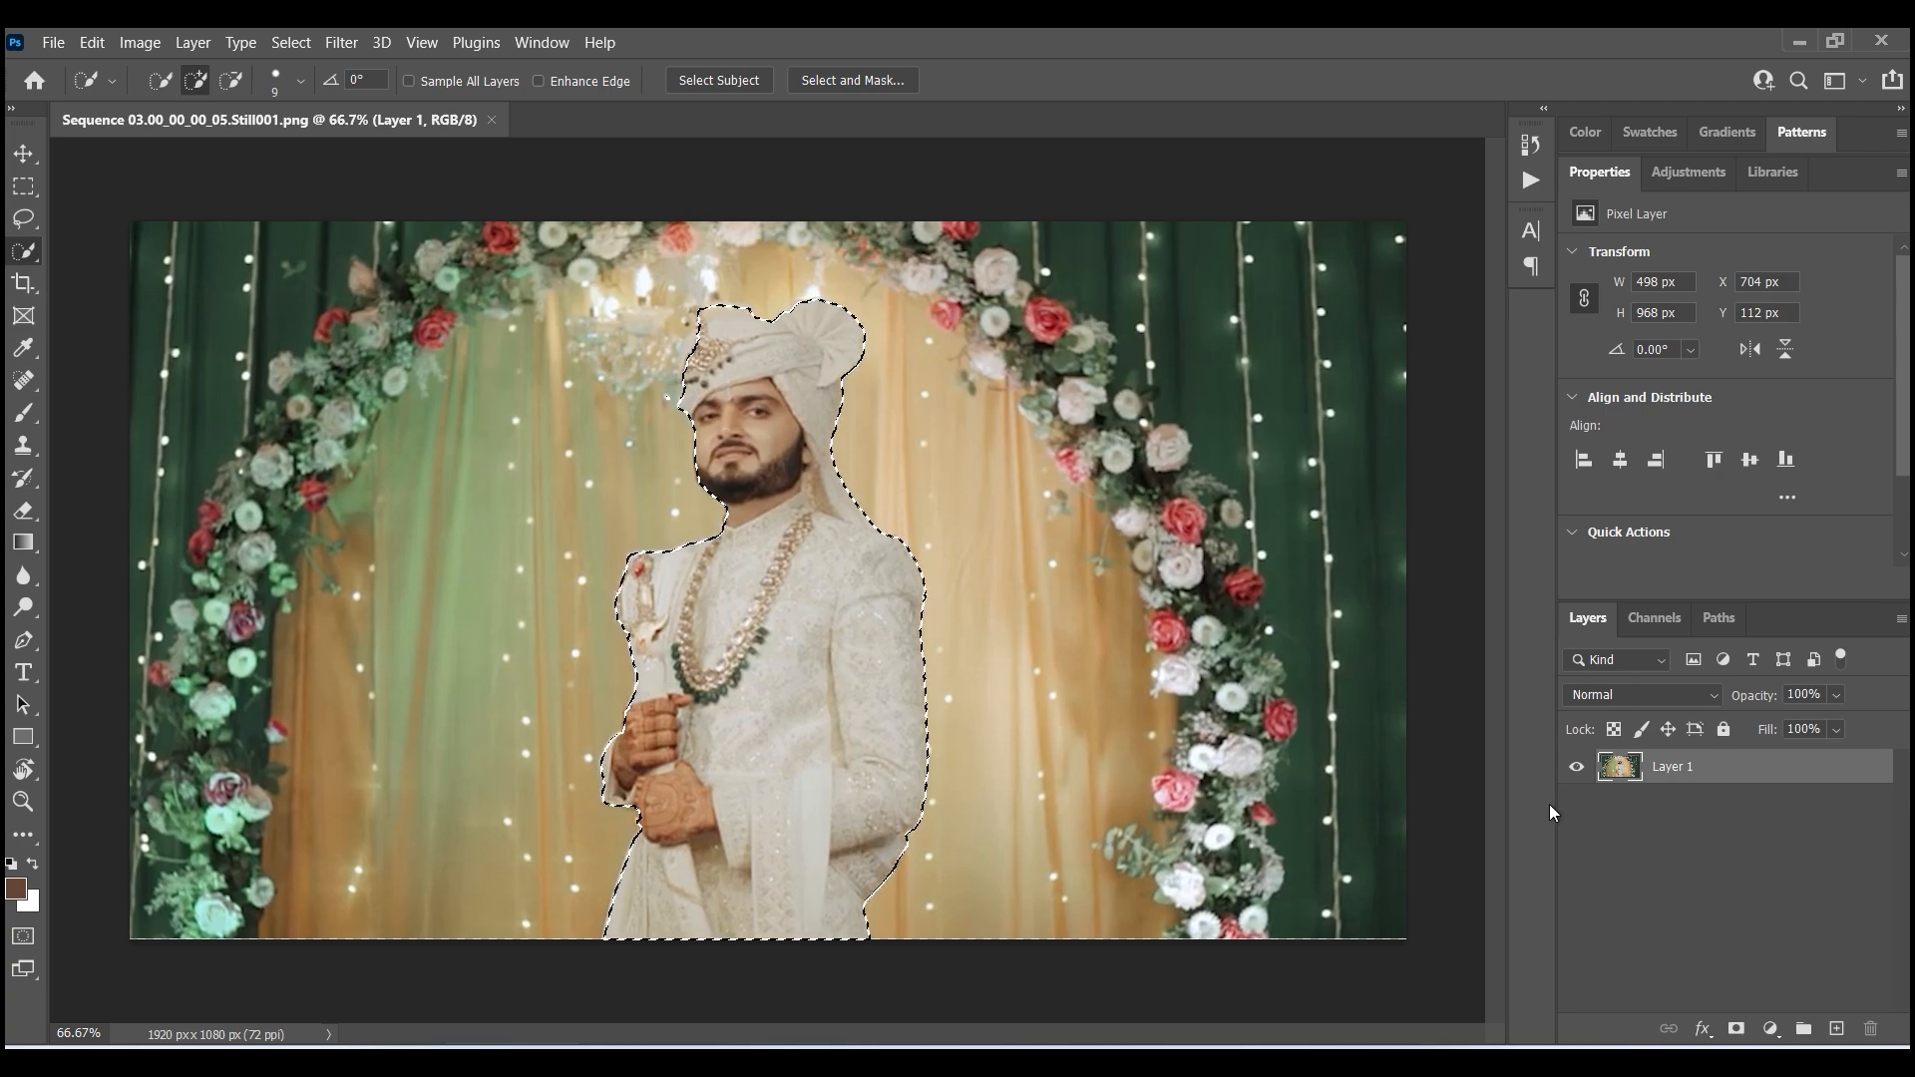
- Copy the selected groom onto a new layer and hide the original background layer
key("ctrl+j")
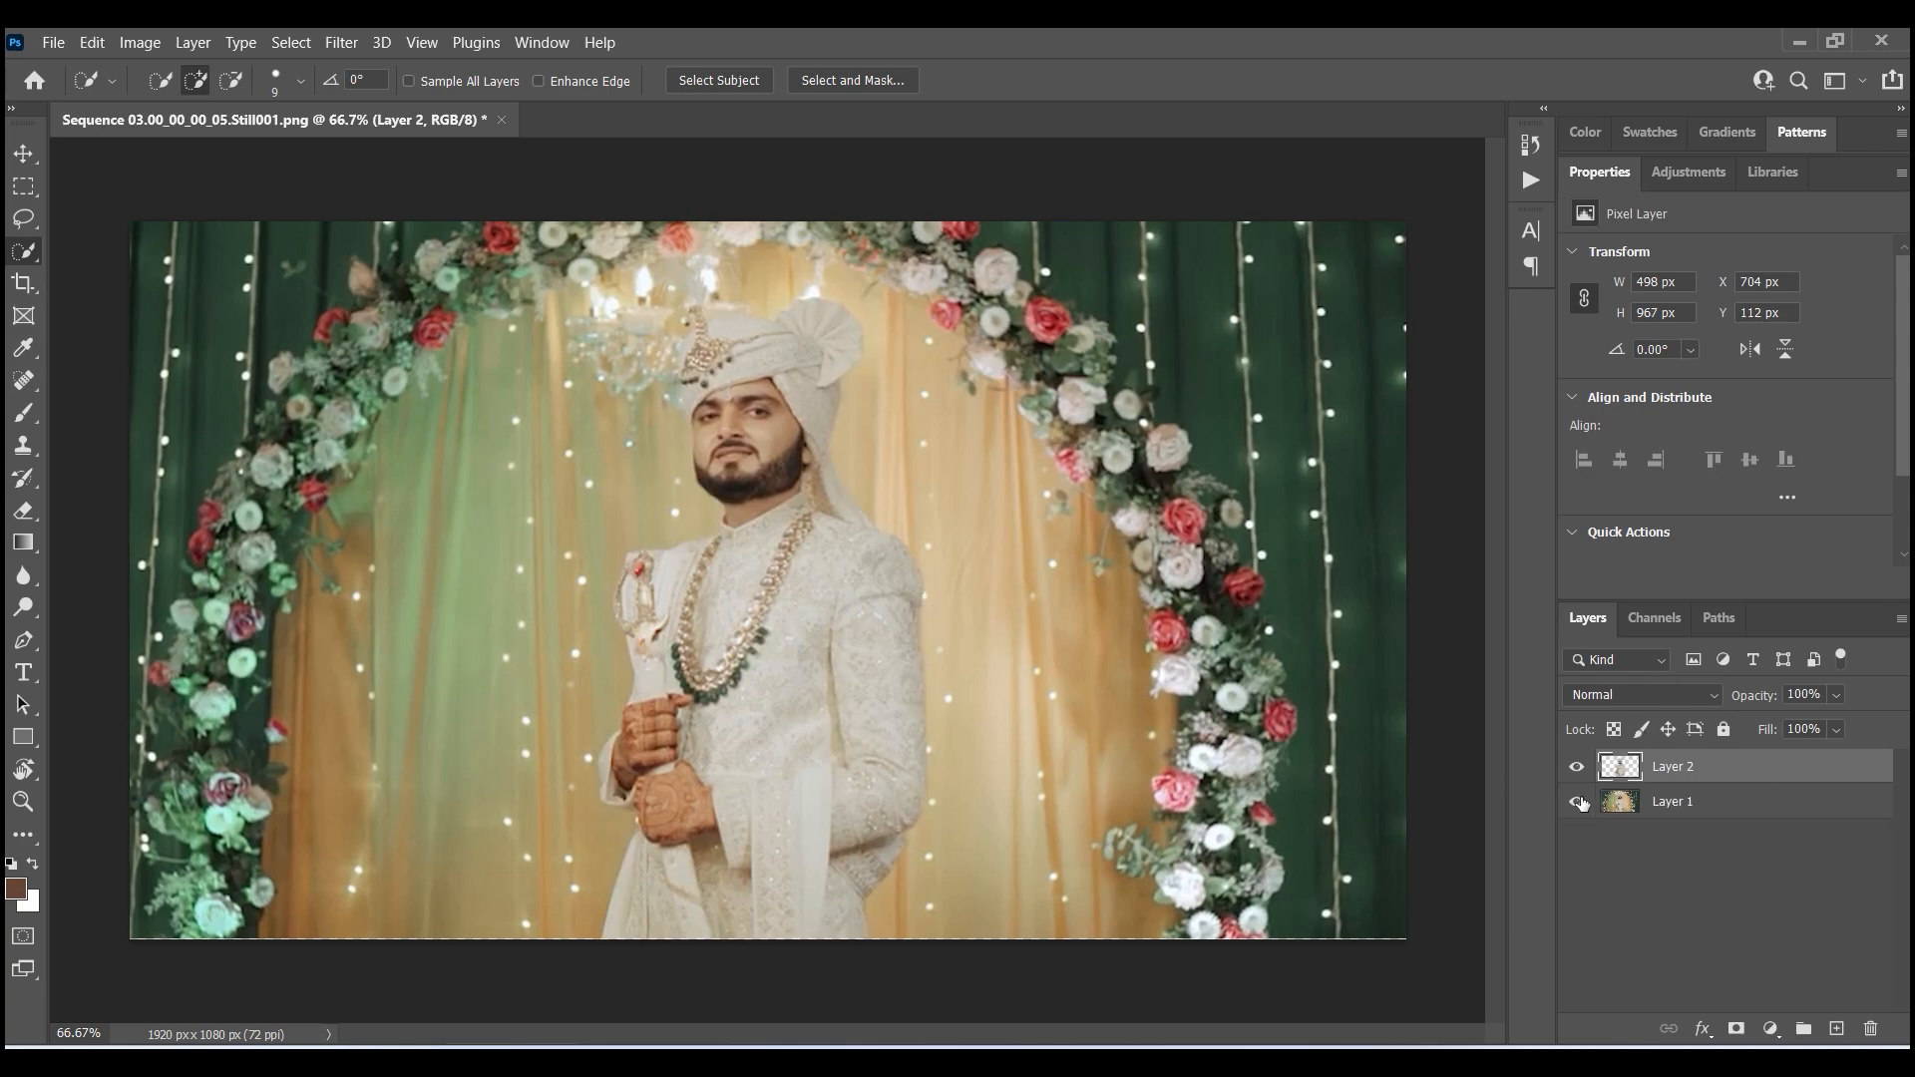
left_click(1577, 802)
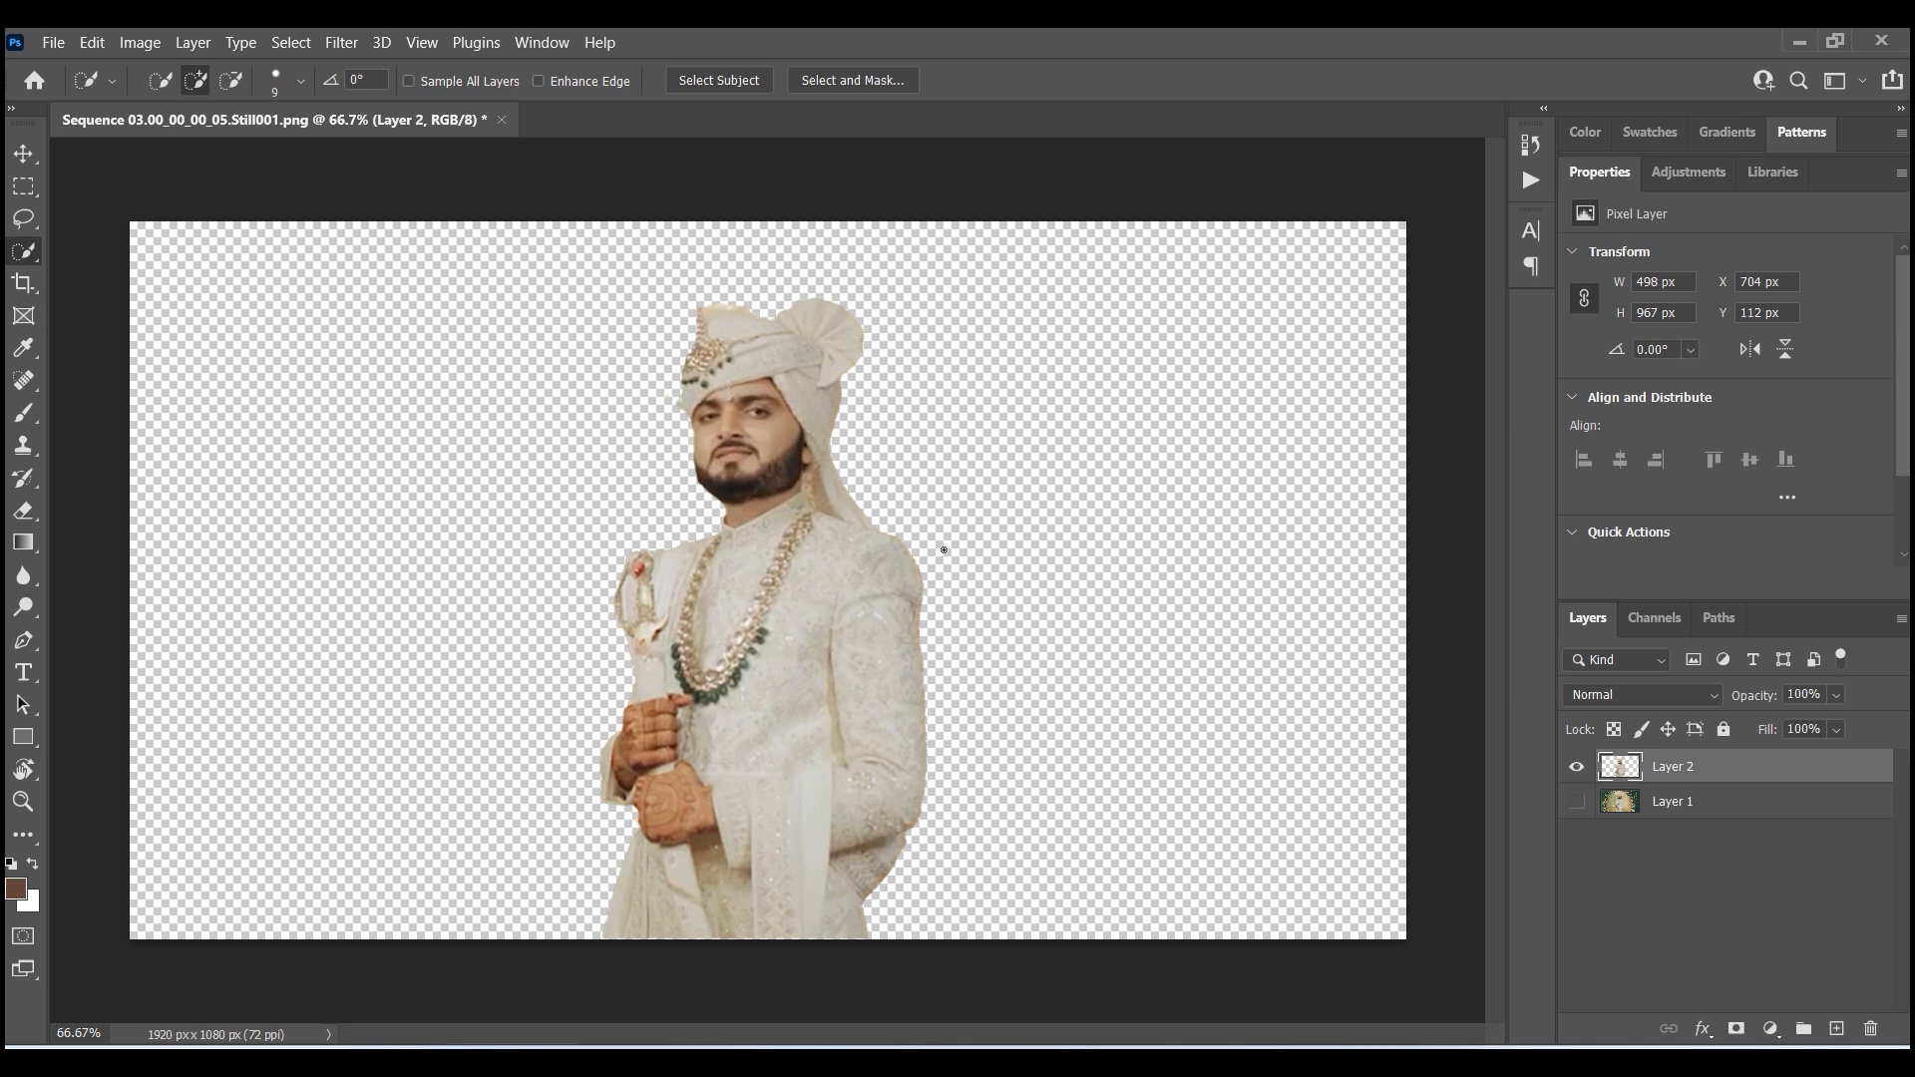
- Save the image as a Photoshop PSD named Sequence 03.00_00_00_05.Still001 in D:\WHATS
key("ctrl+shift+s")
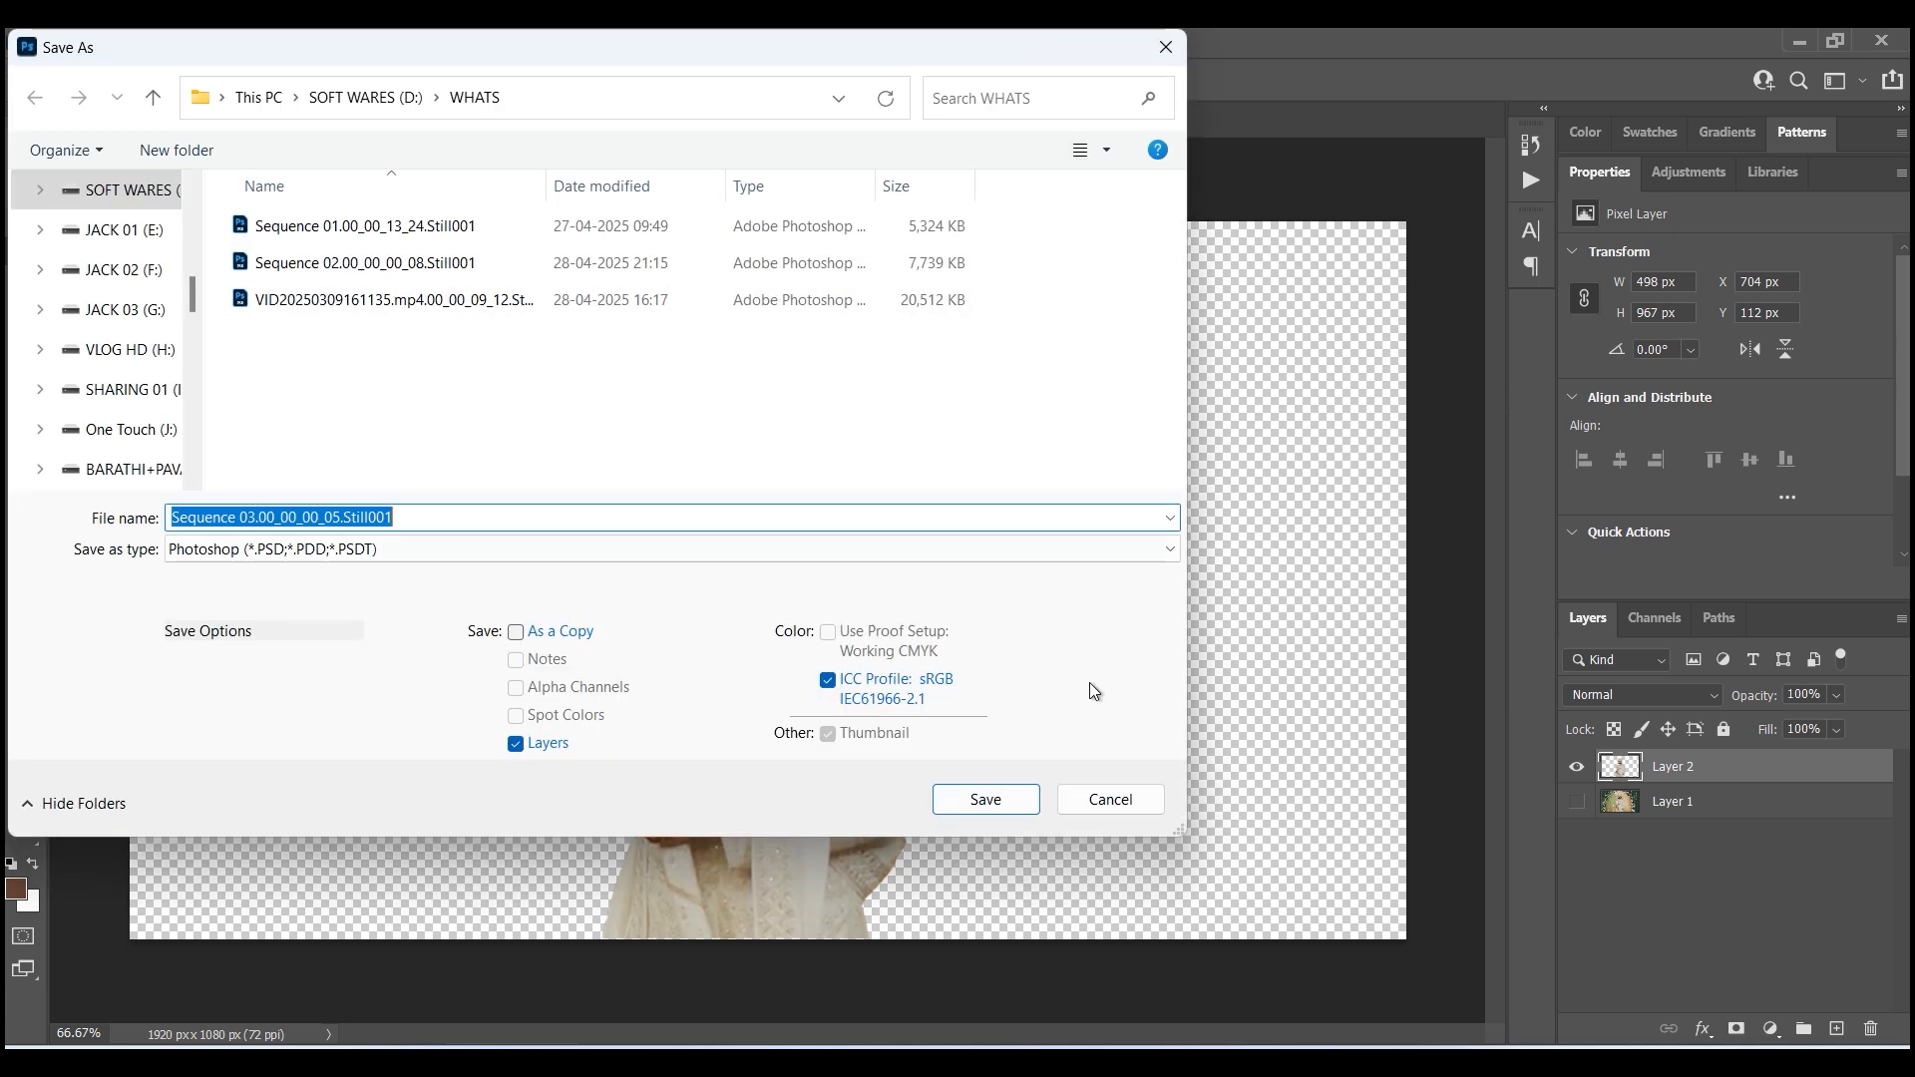
left_click(1002, 793)
left_click(1247, 309)
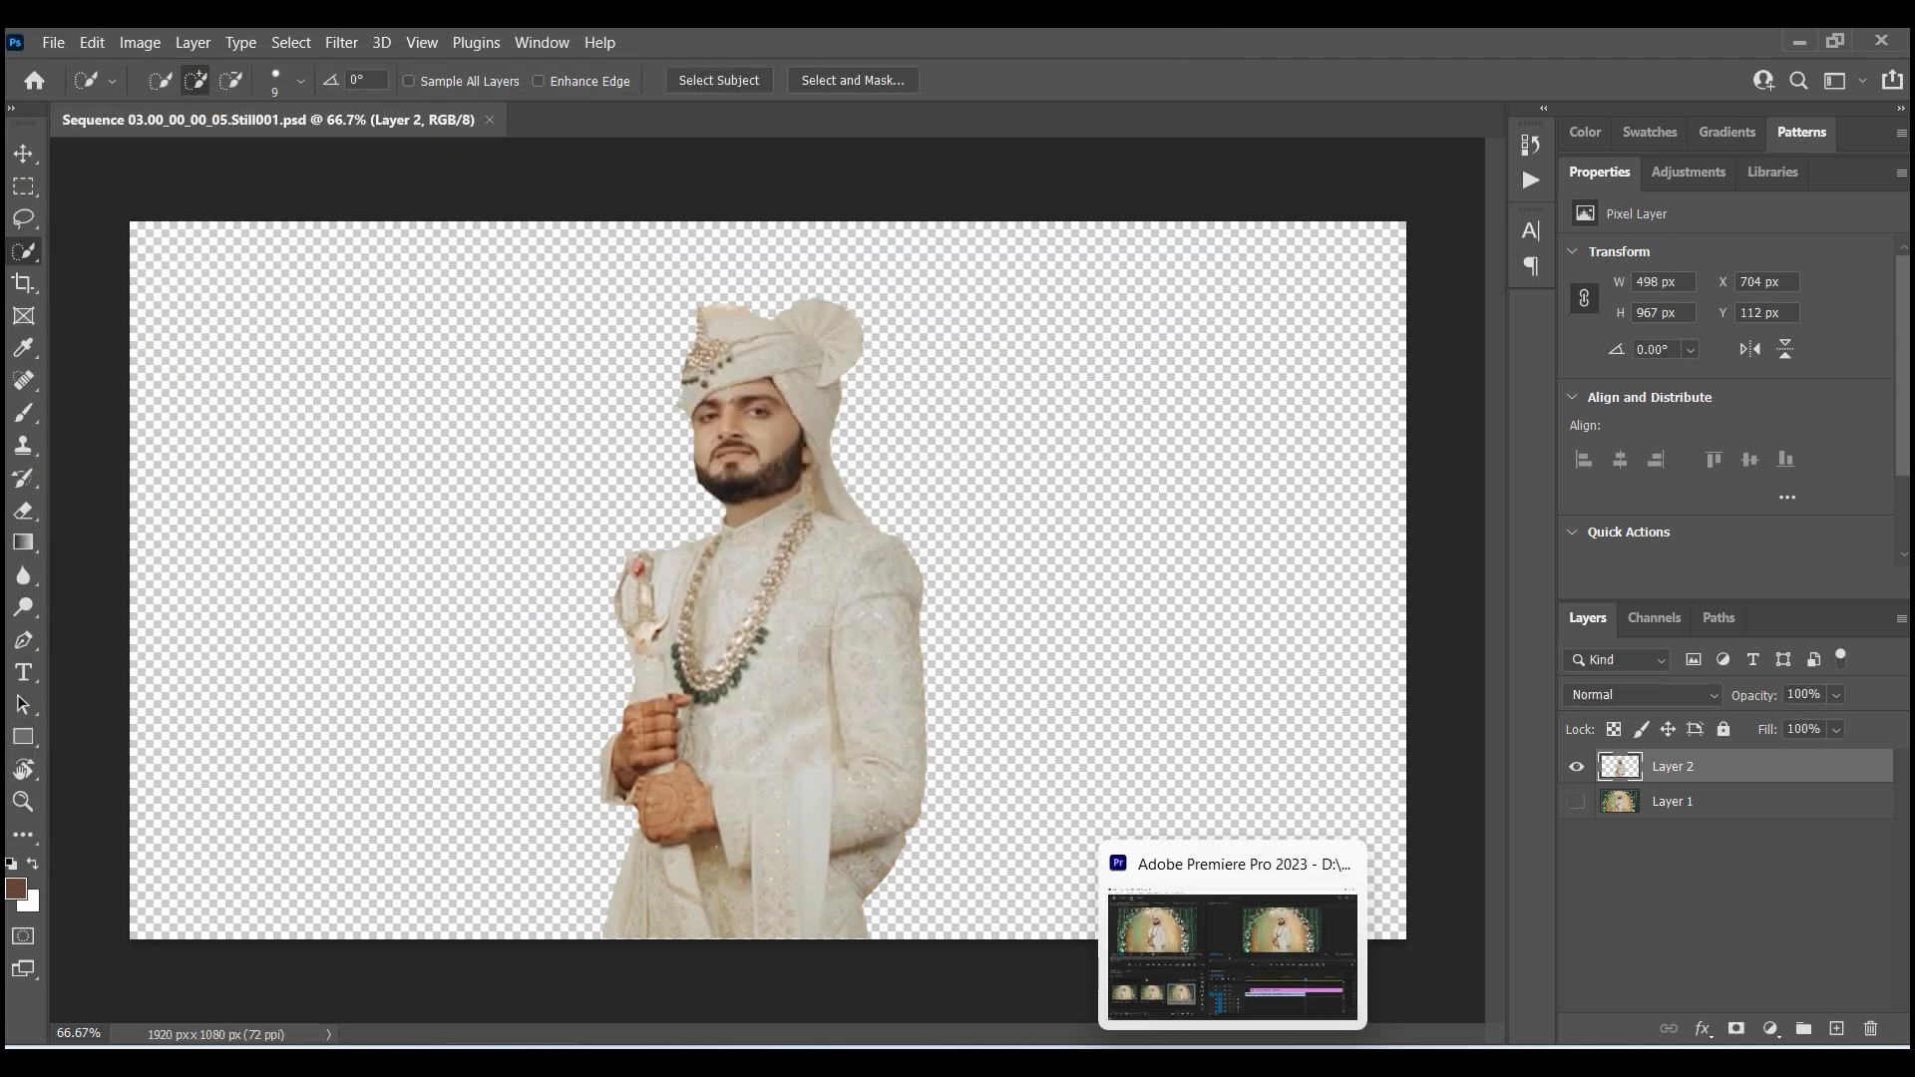
- Switch to Premiere Pro and import the saved PSD into the project with all layers merged
left_click(1068, 1063)
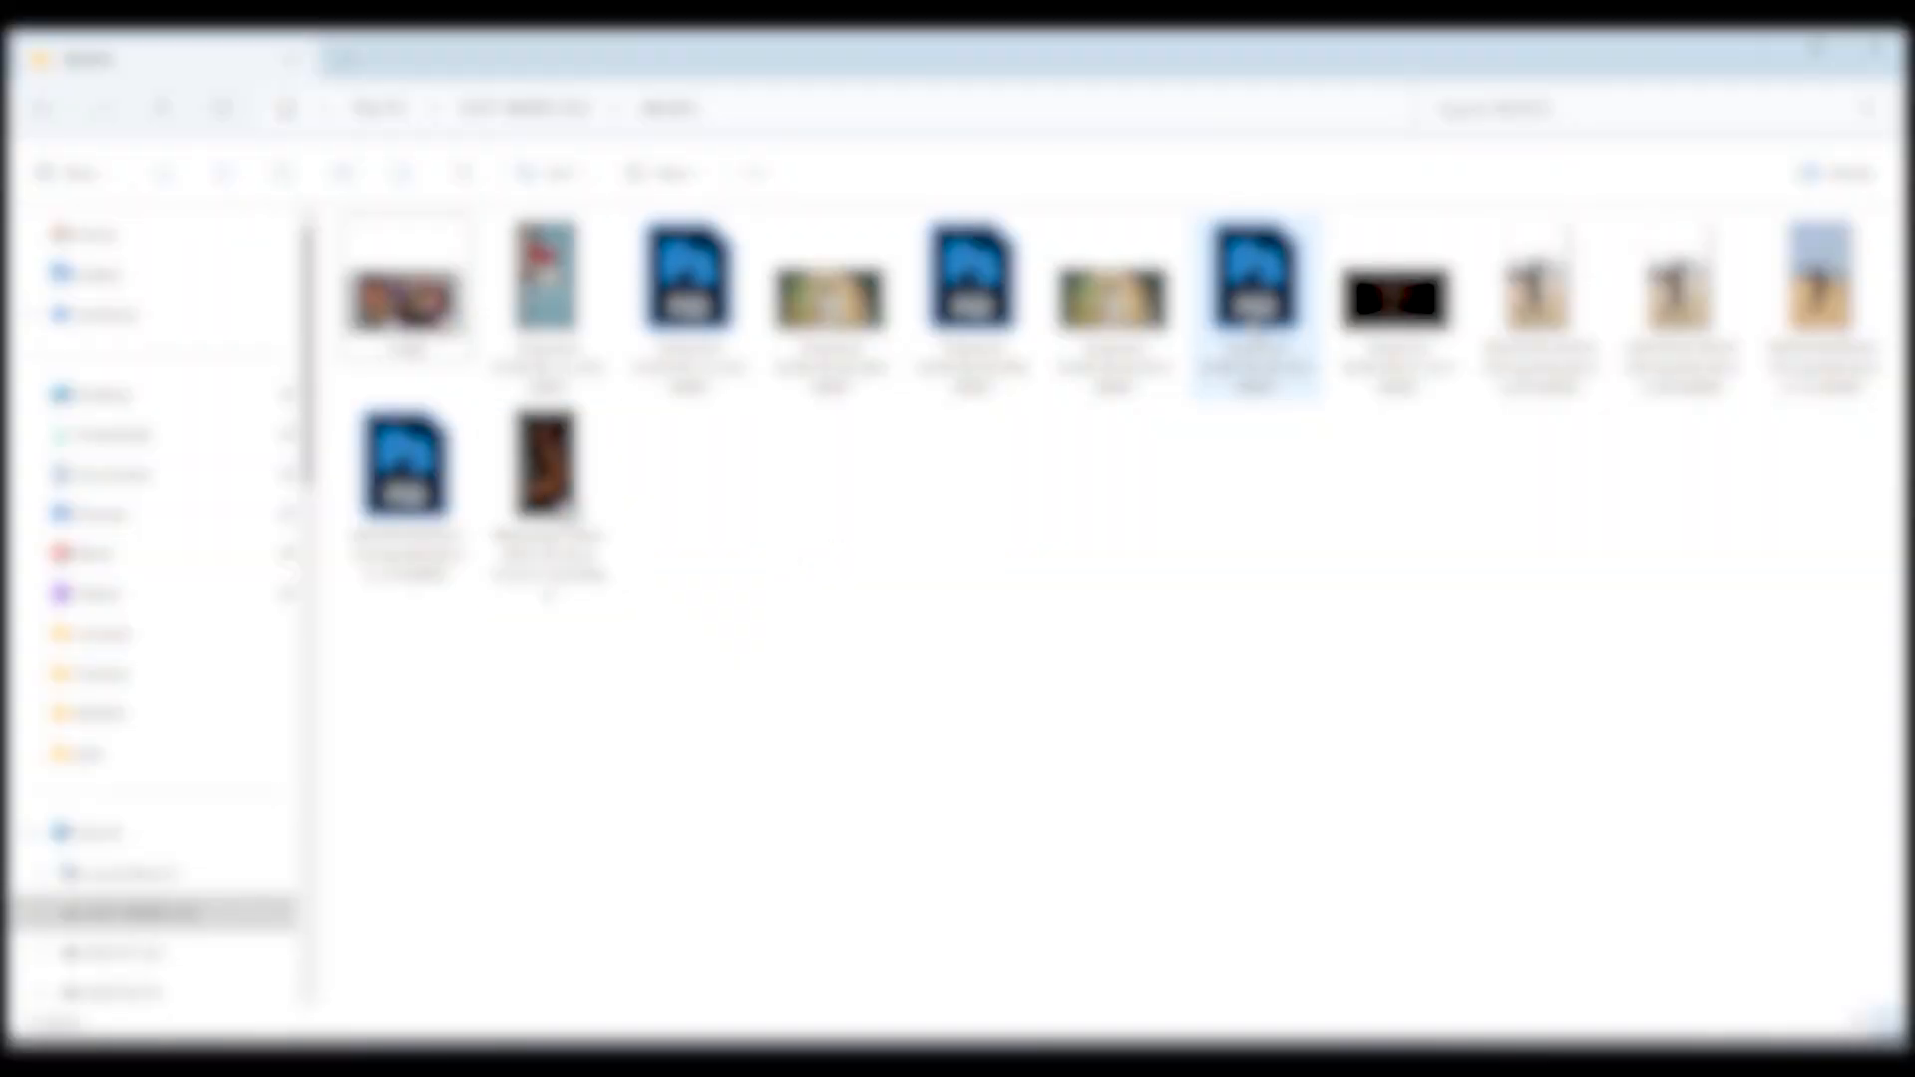
left_click_drag(1254, 289, 501, 953)
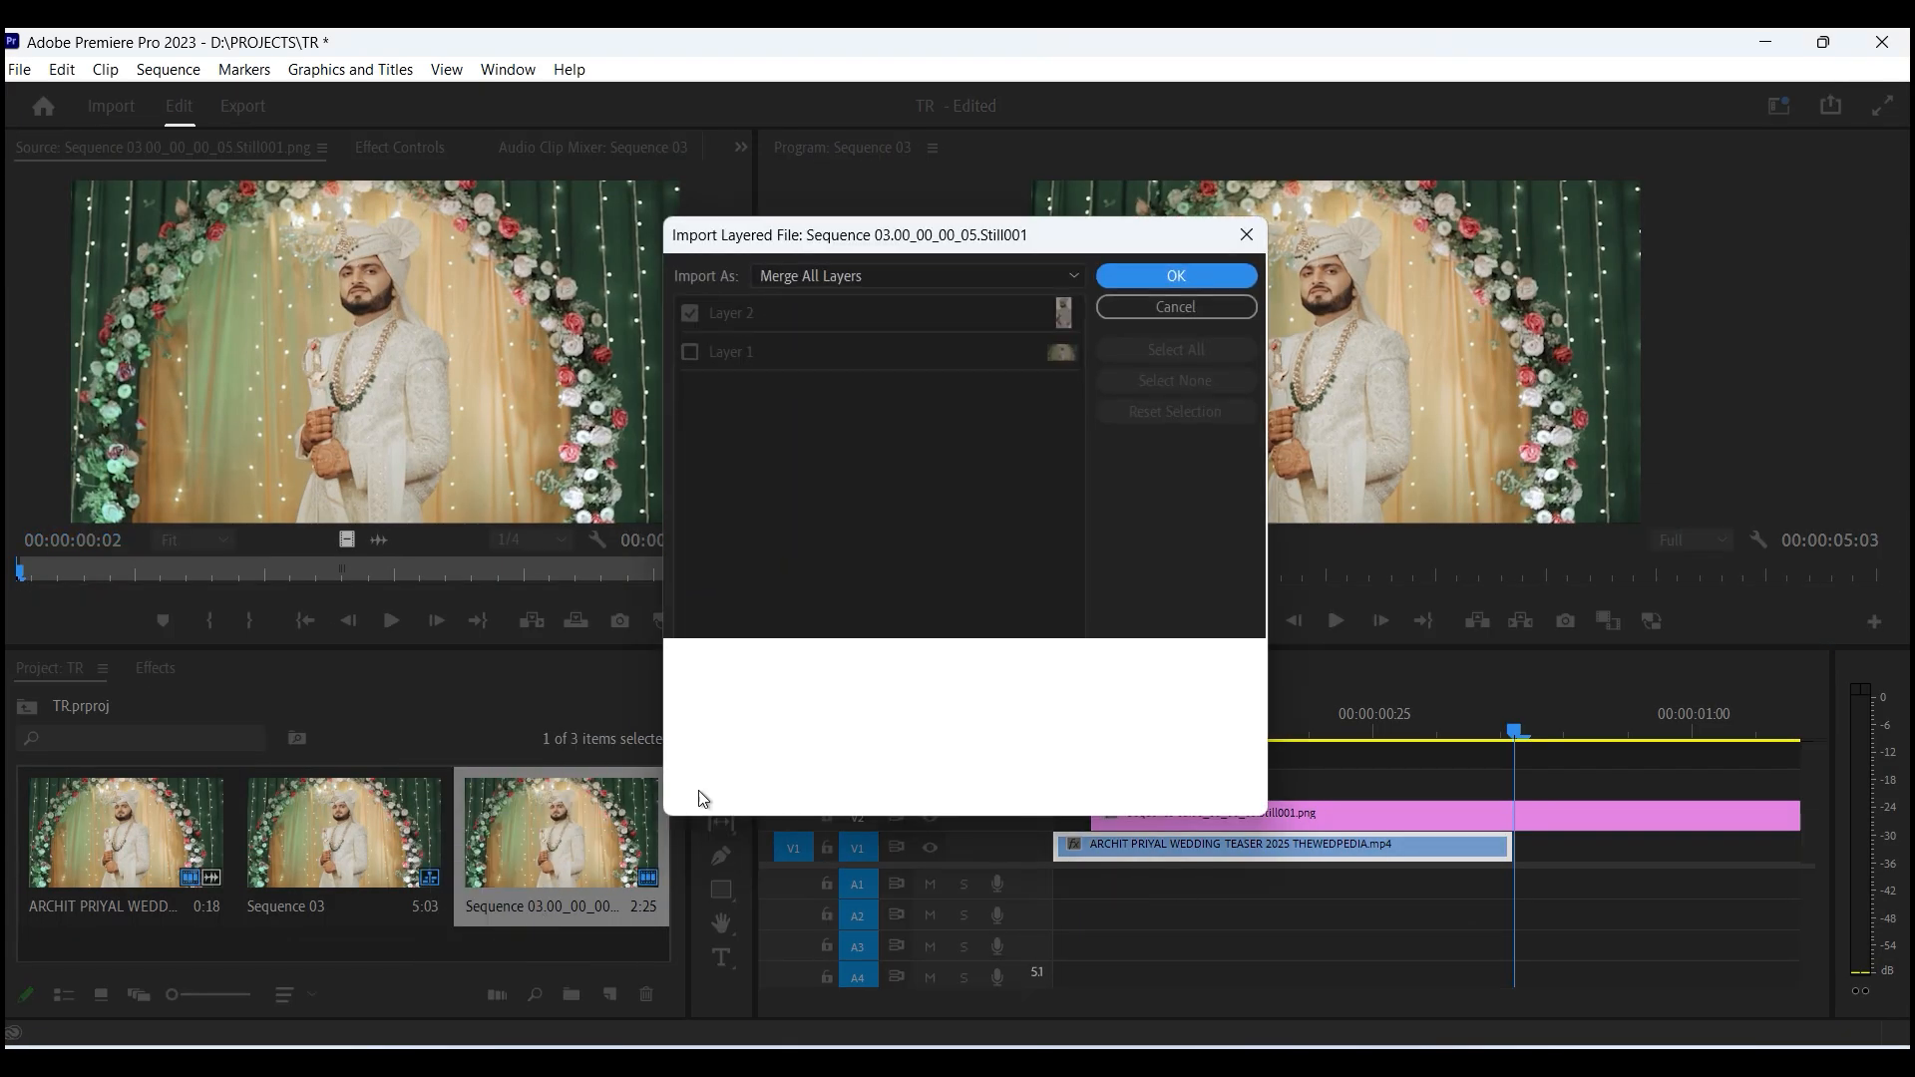
left_click(1177, 276)
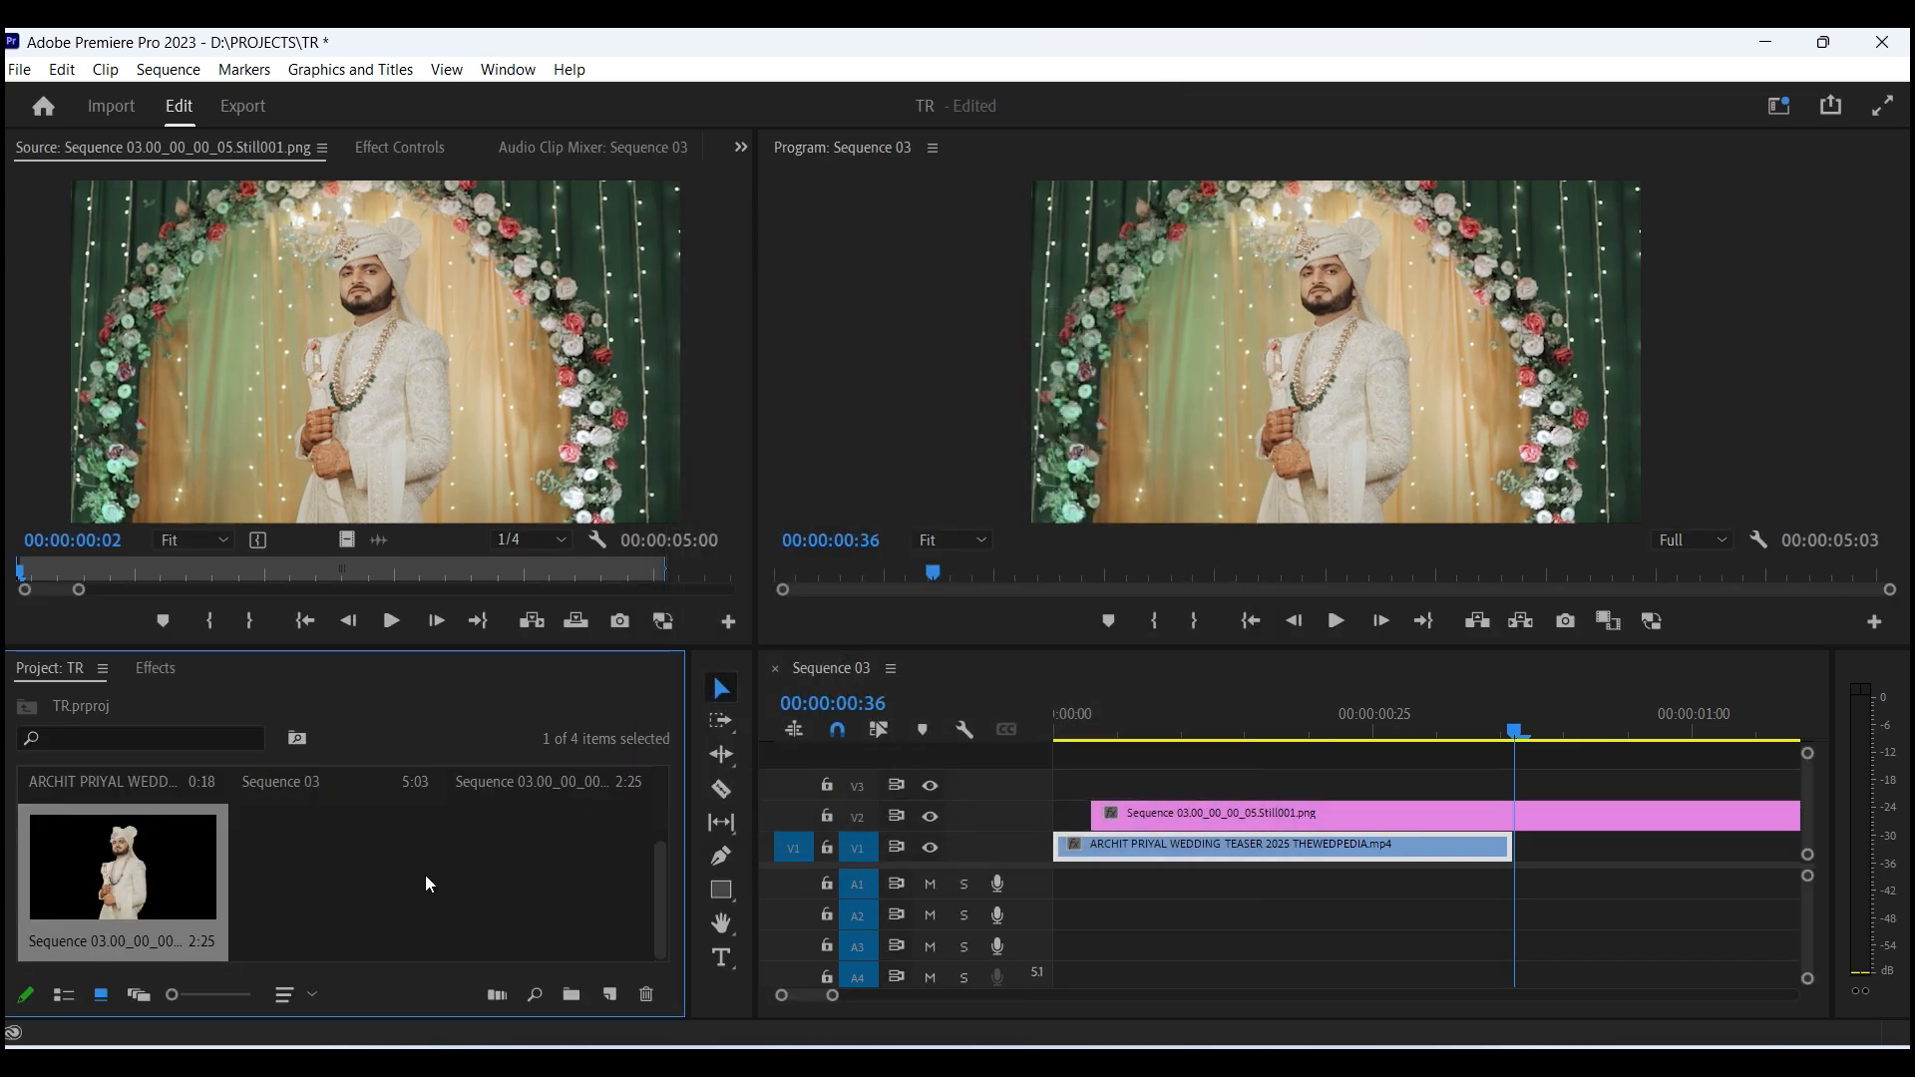
- Place the cutout PSD on track V3 above the still and preview it by toggling the V2 track's visibility off and on
left_click_drag(110, 873, 1097, 788)
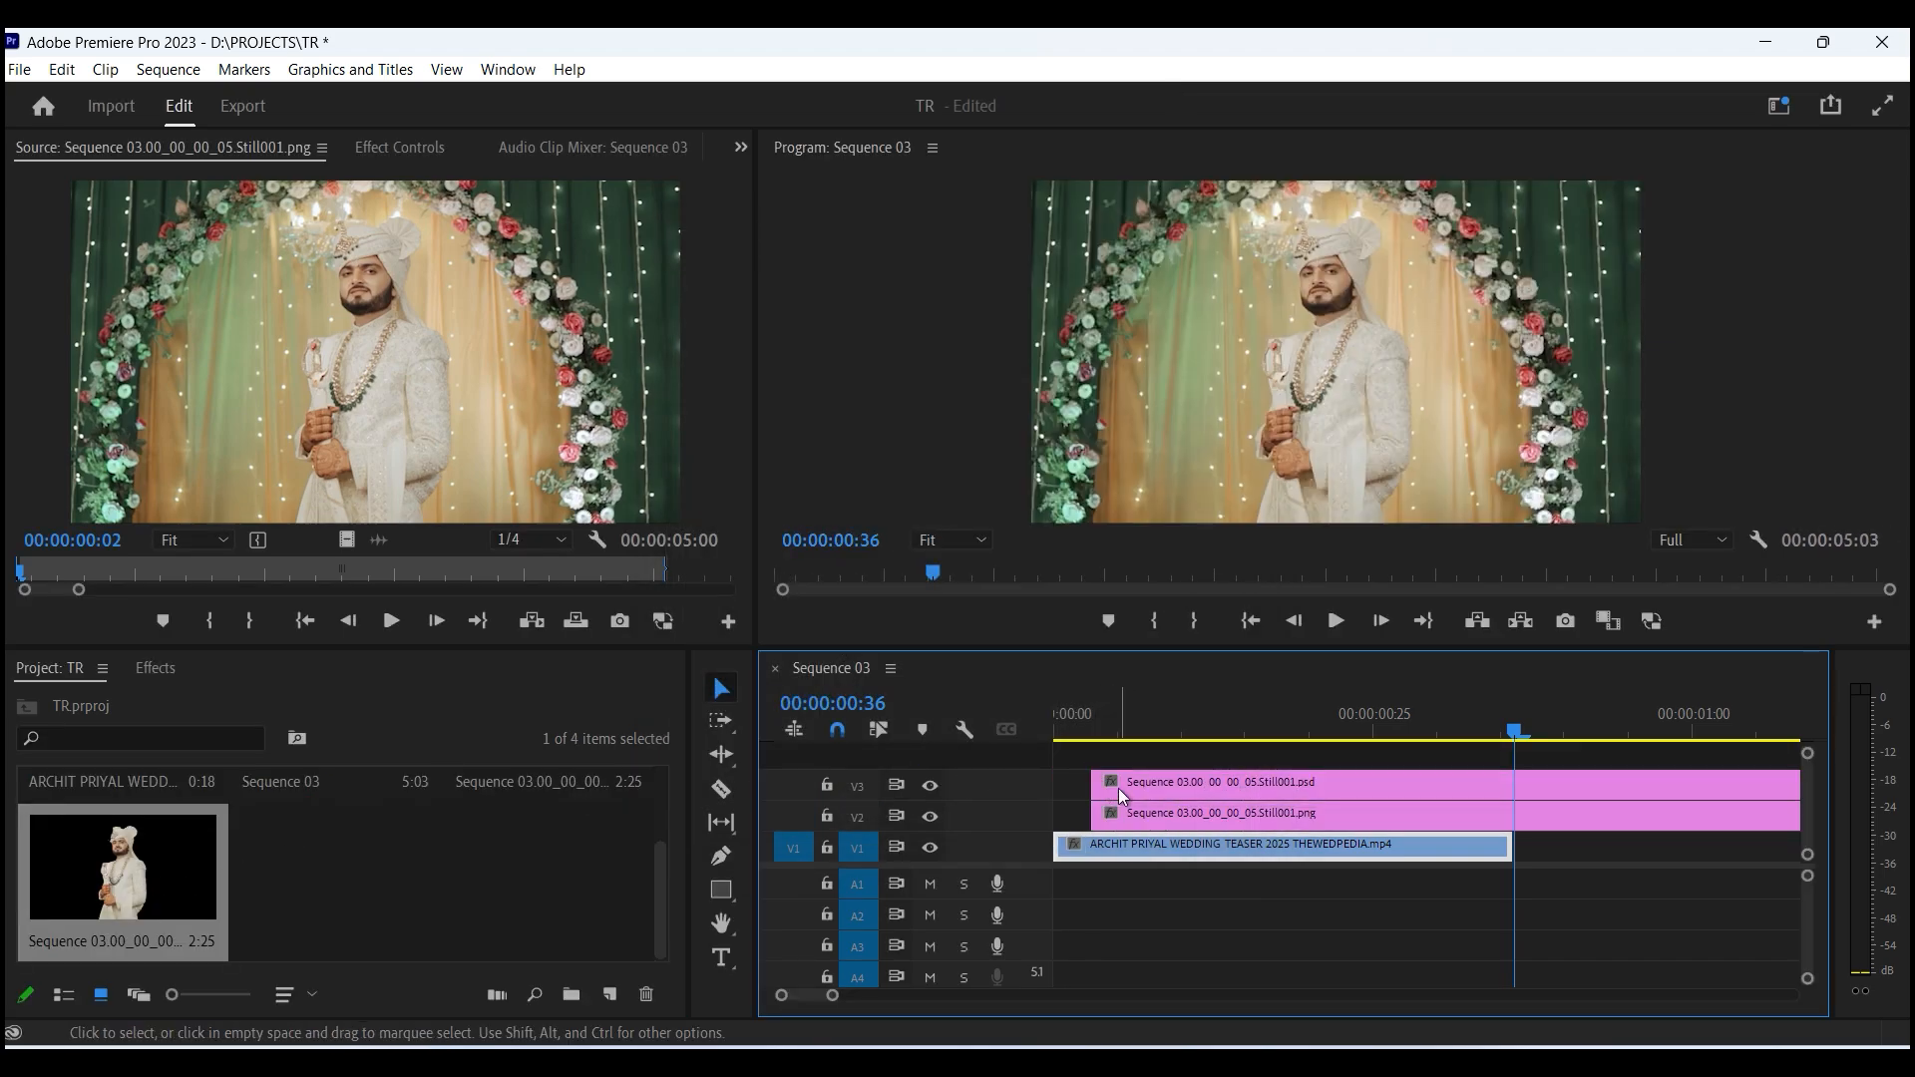
left_click(930, 817)
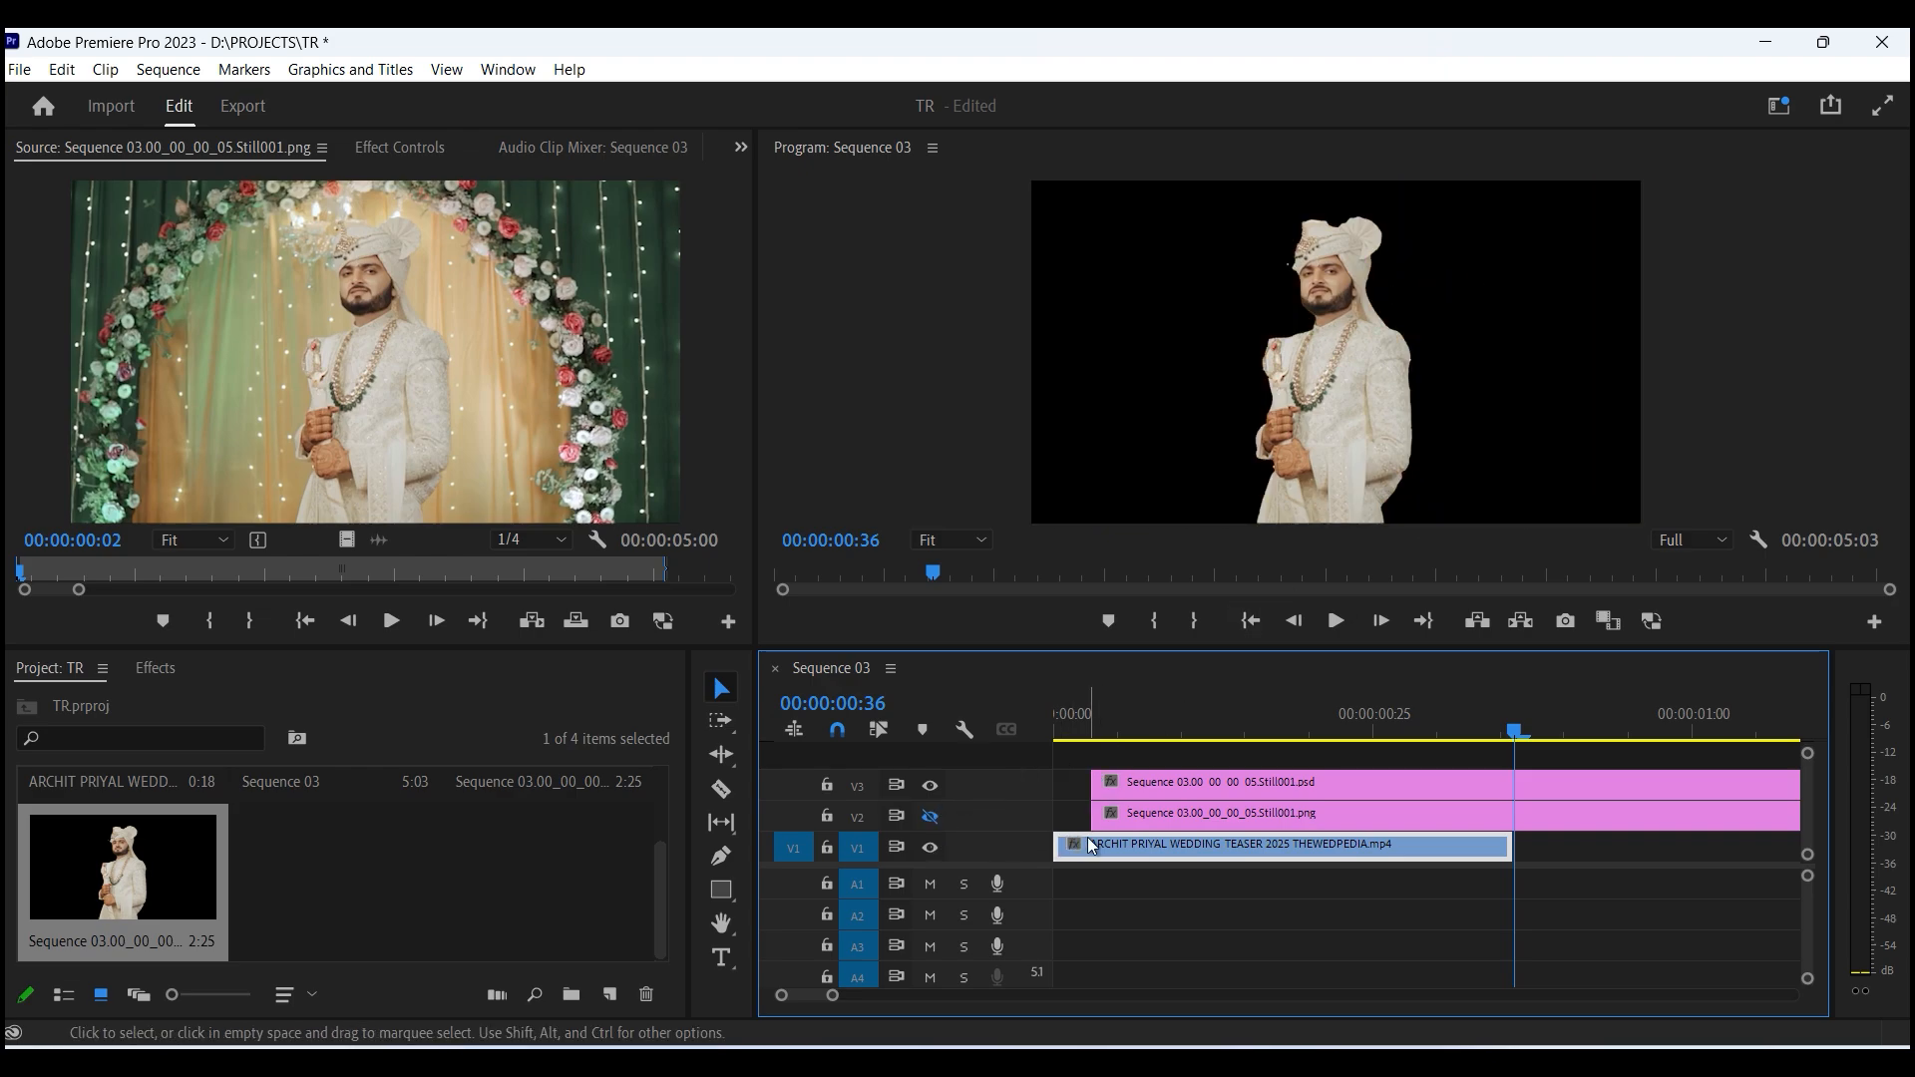
left_click(930, 817)
- Split the wedding video clip at 00:00:00:03 and delete the portion after the cut
left_click(1093, 716)
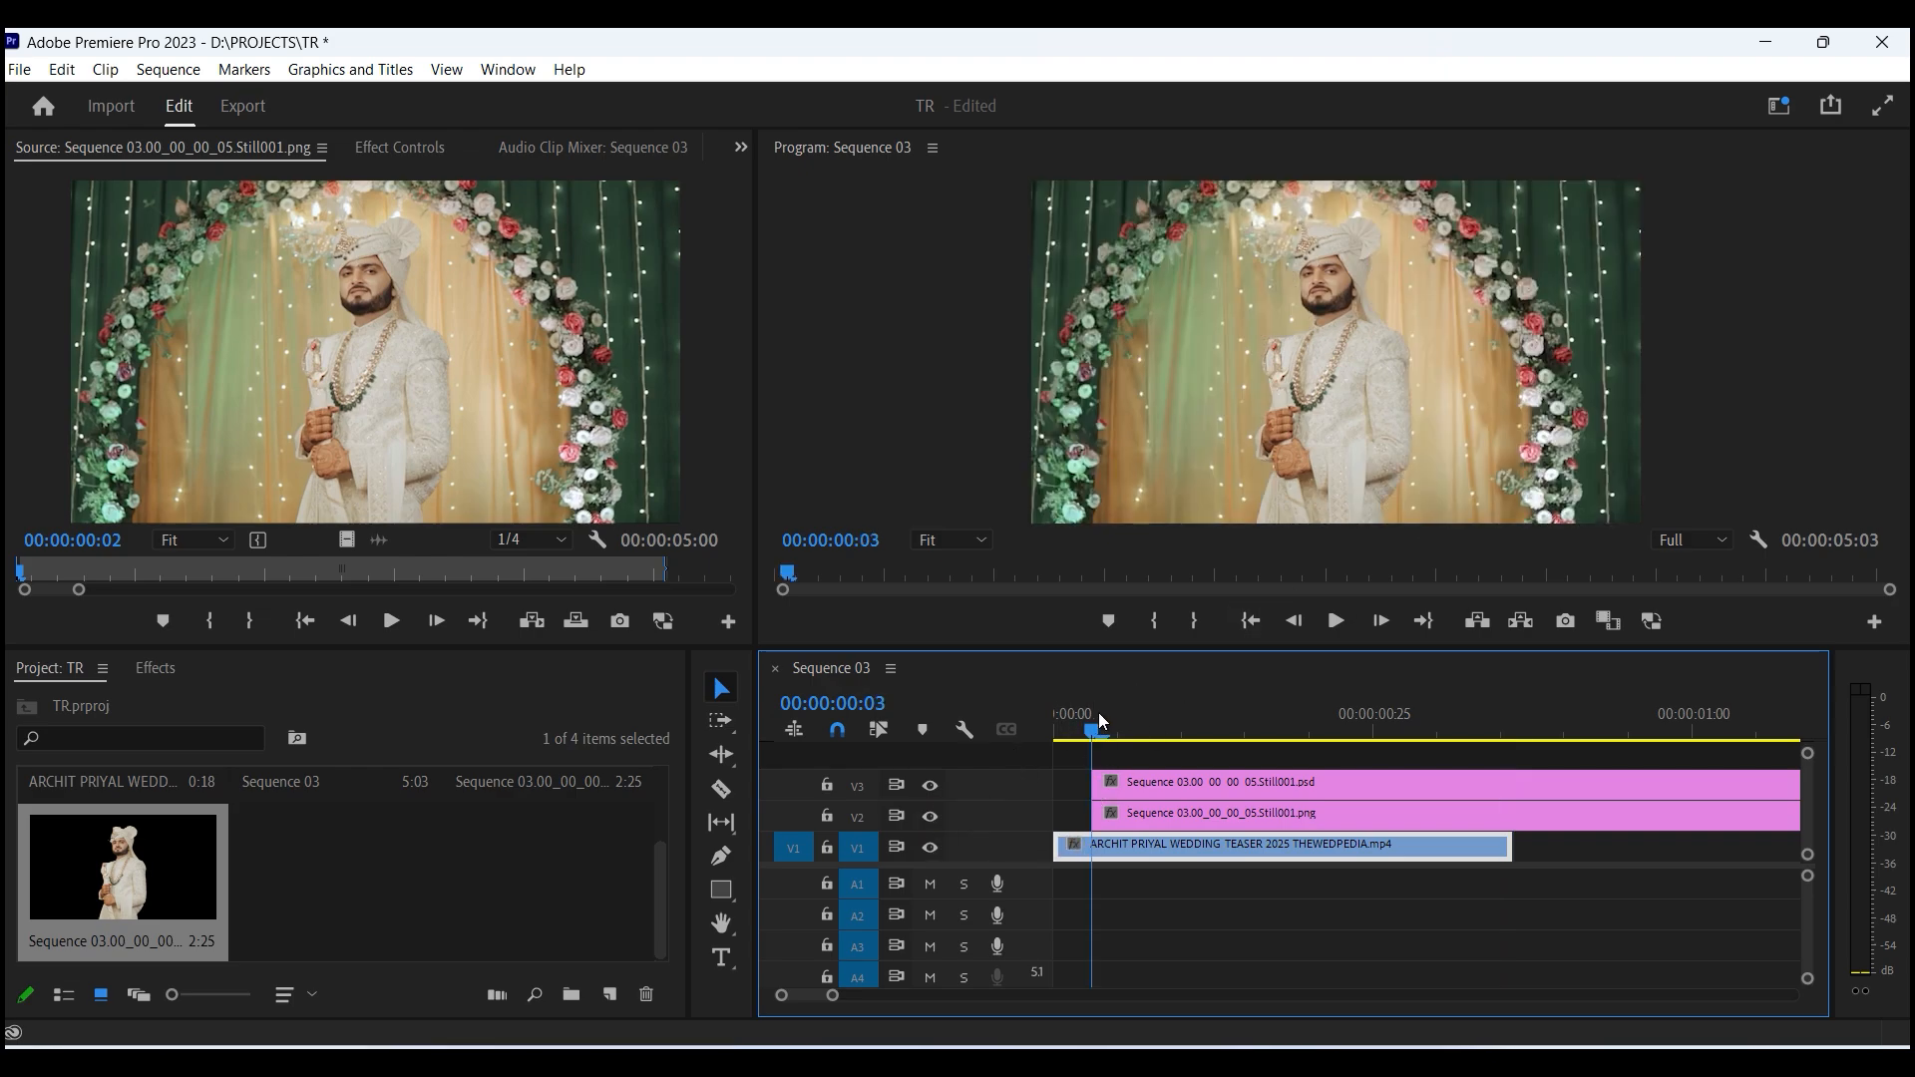
key("=")
key("=")
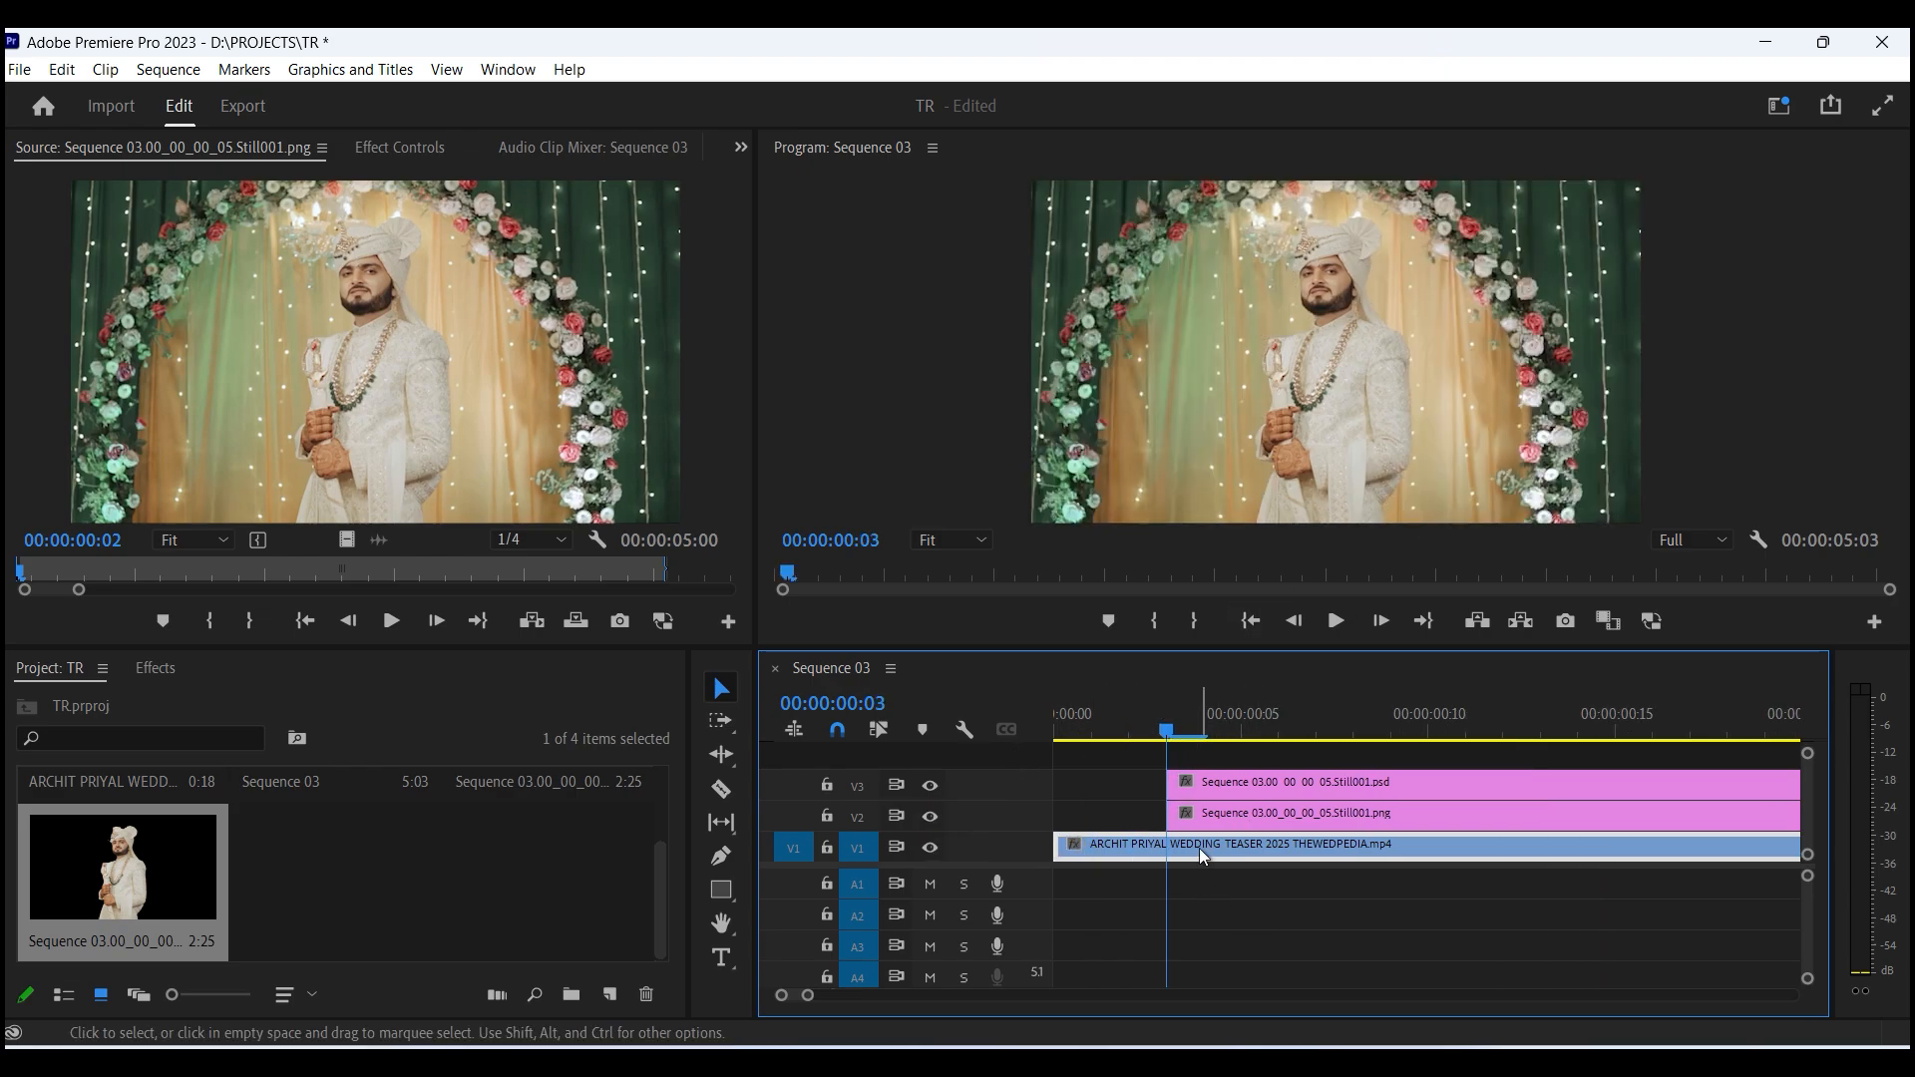
key("ctrl+k")
left_click(1253, 845)
key("Delete")
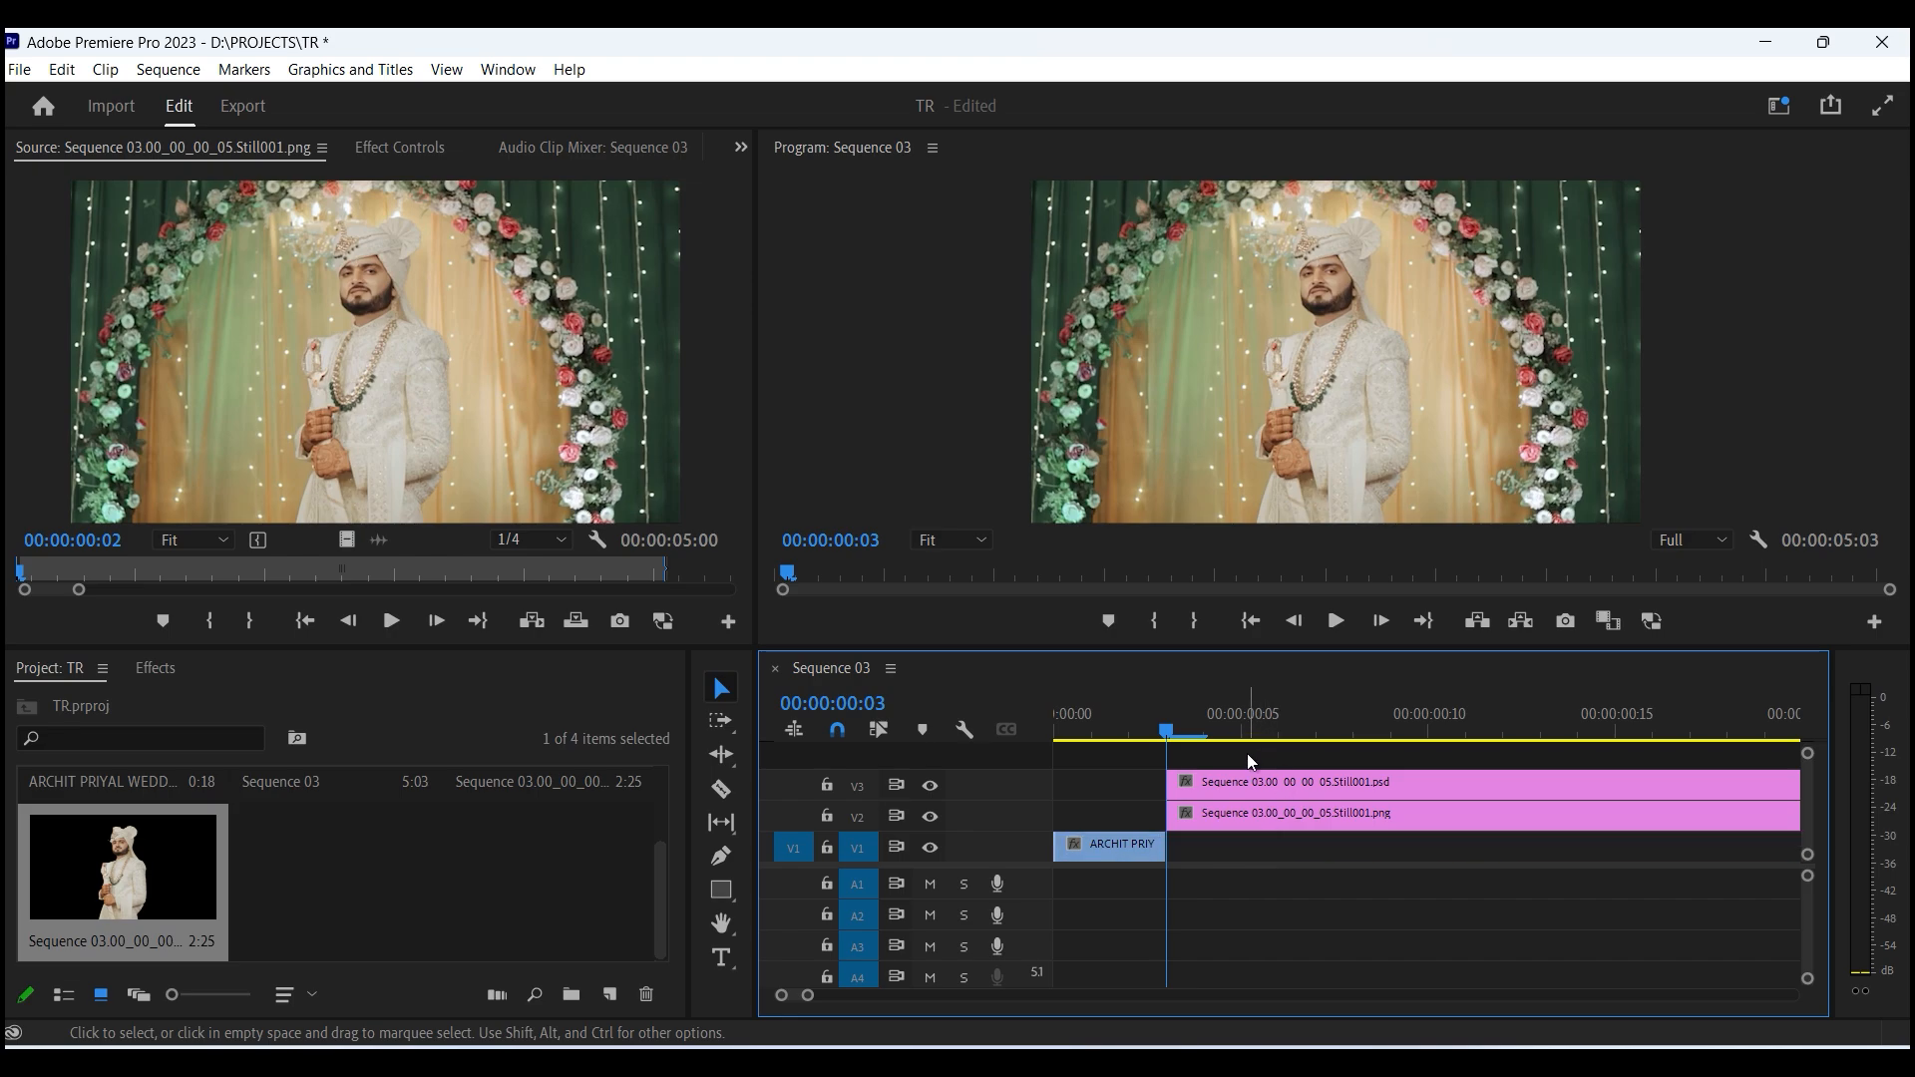
- Move the PNG and PSD still clips down one track each, onto V1 and V2
left_click_drag(1238, 755, 1287, 822)
key("minus")
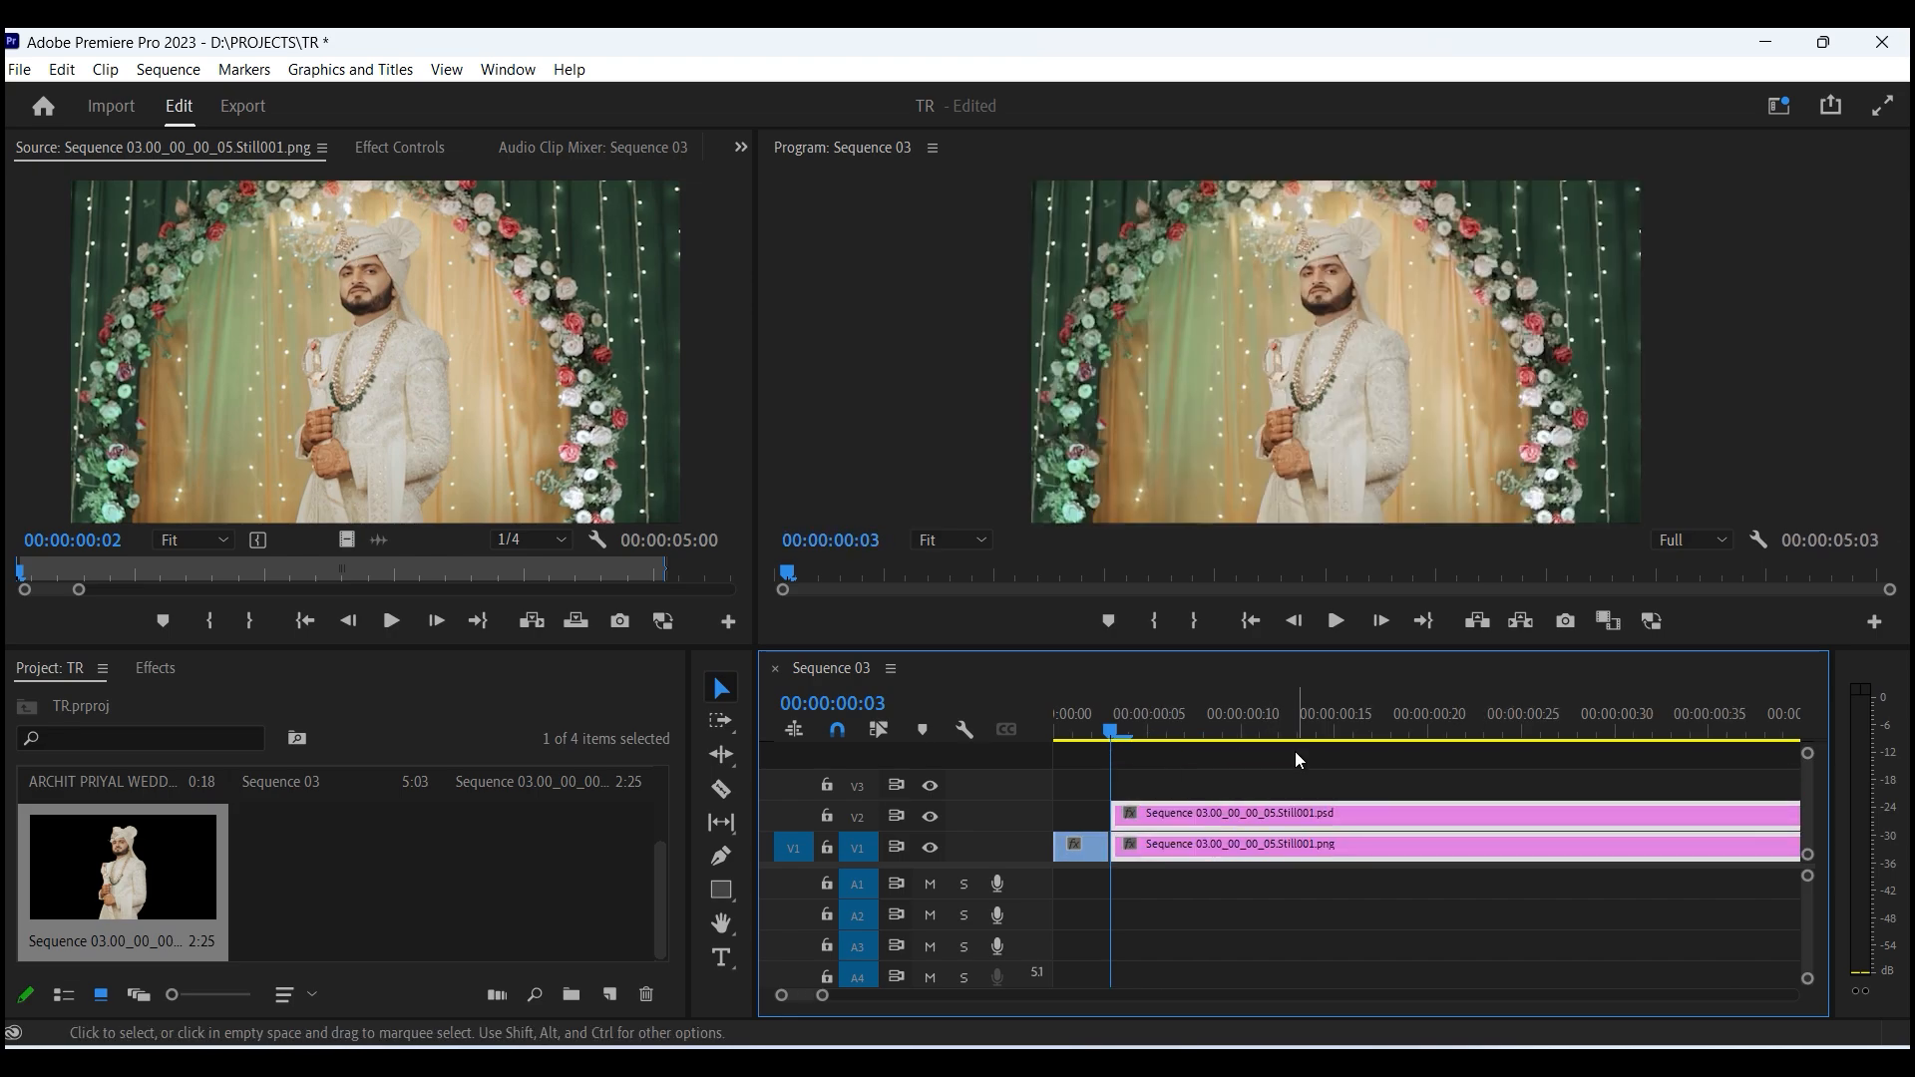
left_click_drag(1107, 736, 1282, 736)
key("minus")
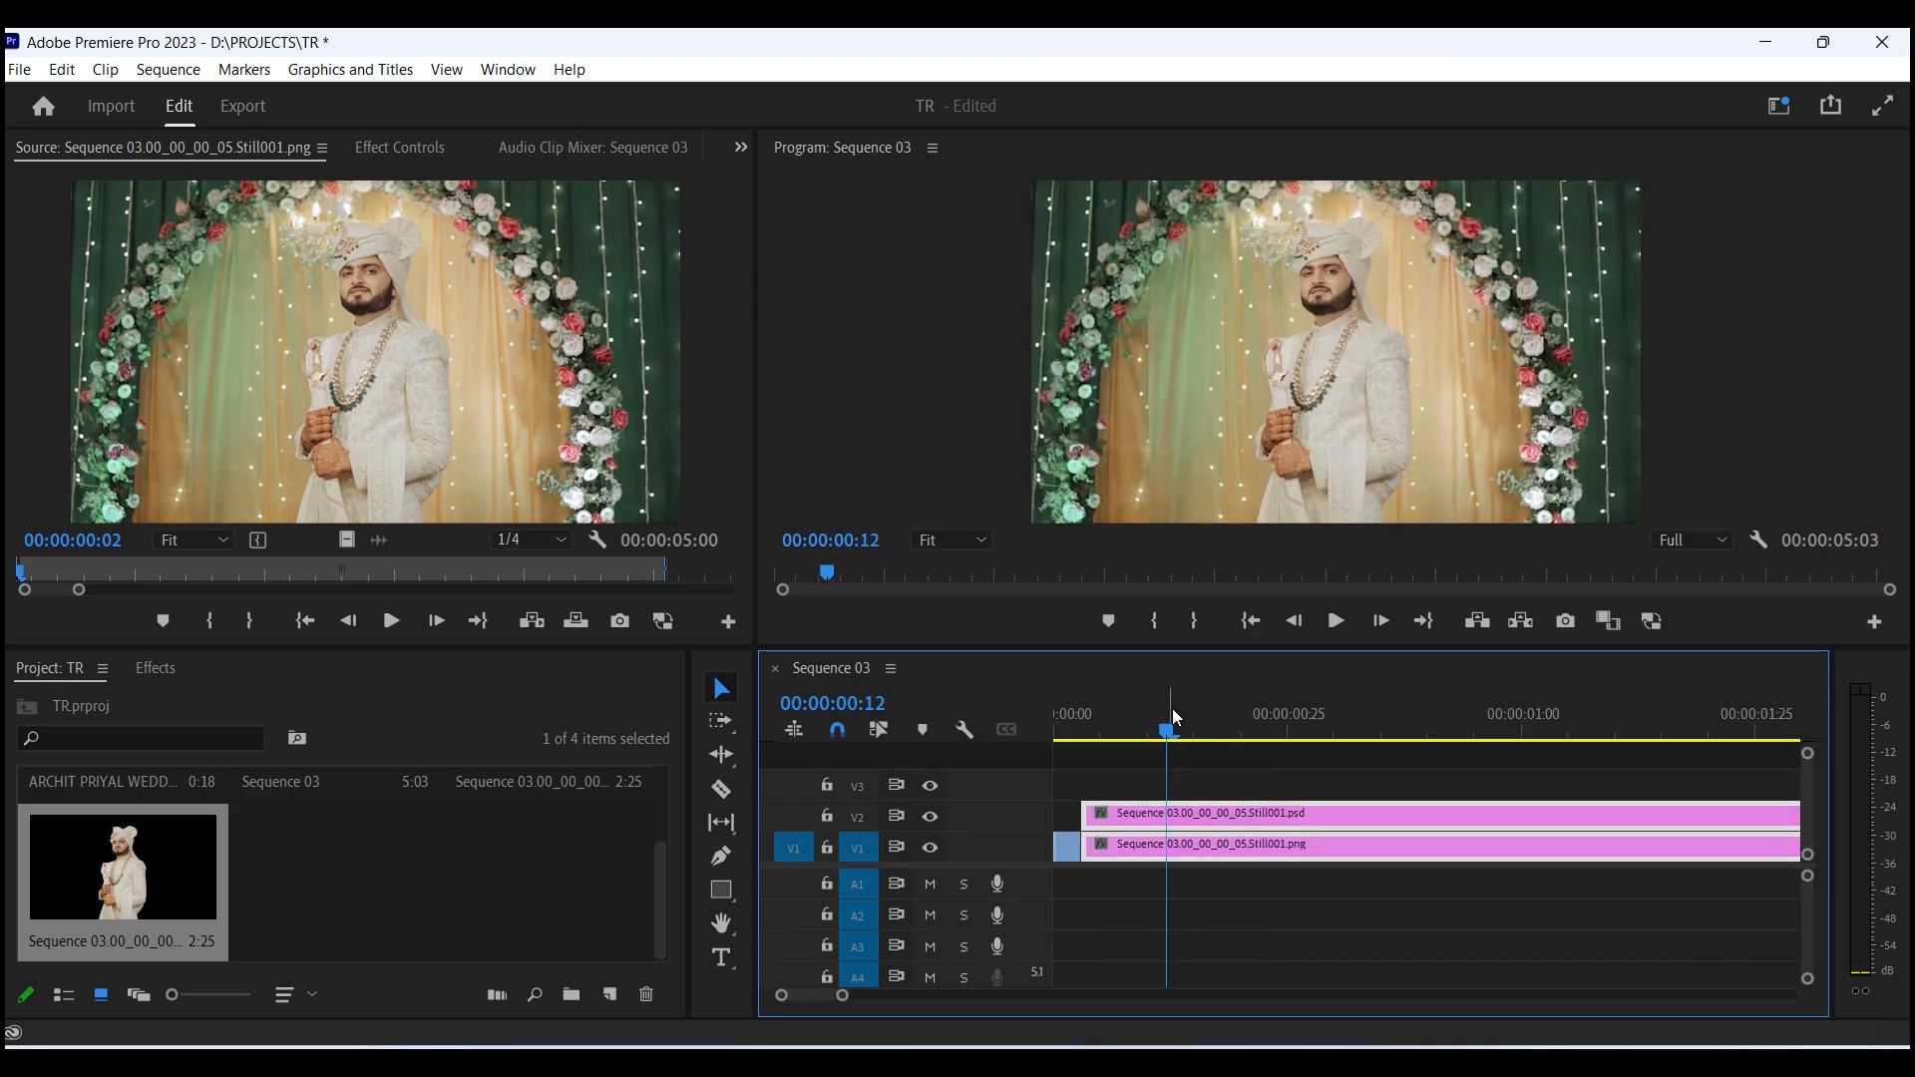
left_click_drag(1089, 739, 1067, 736)
key("equal")
left_click(1335, 731)
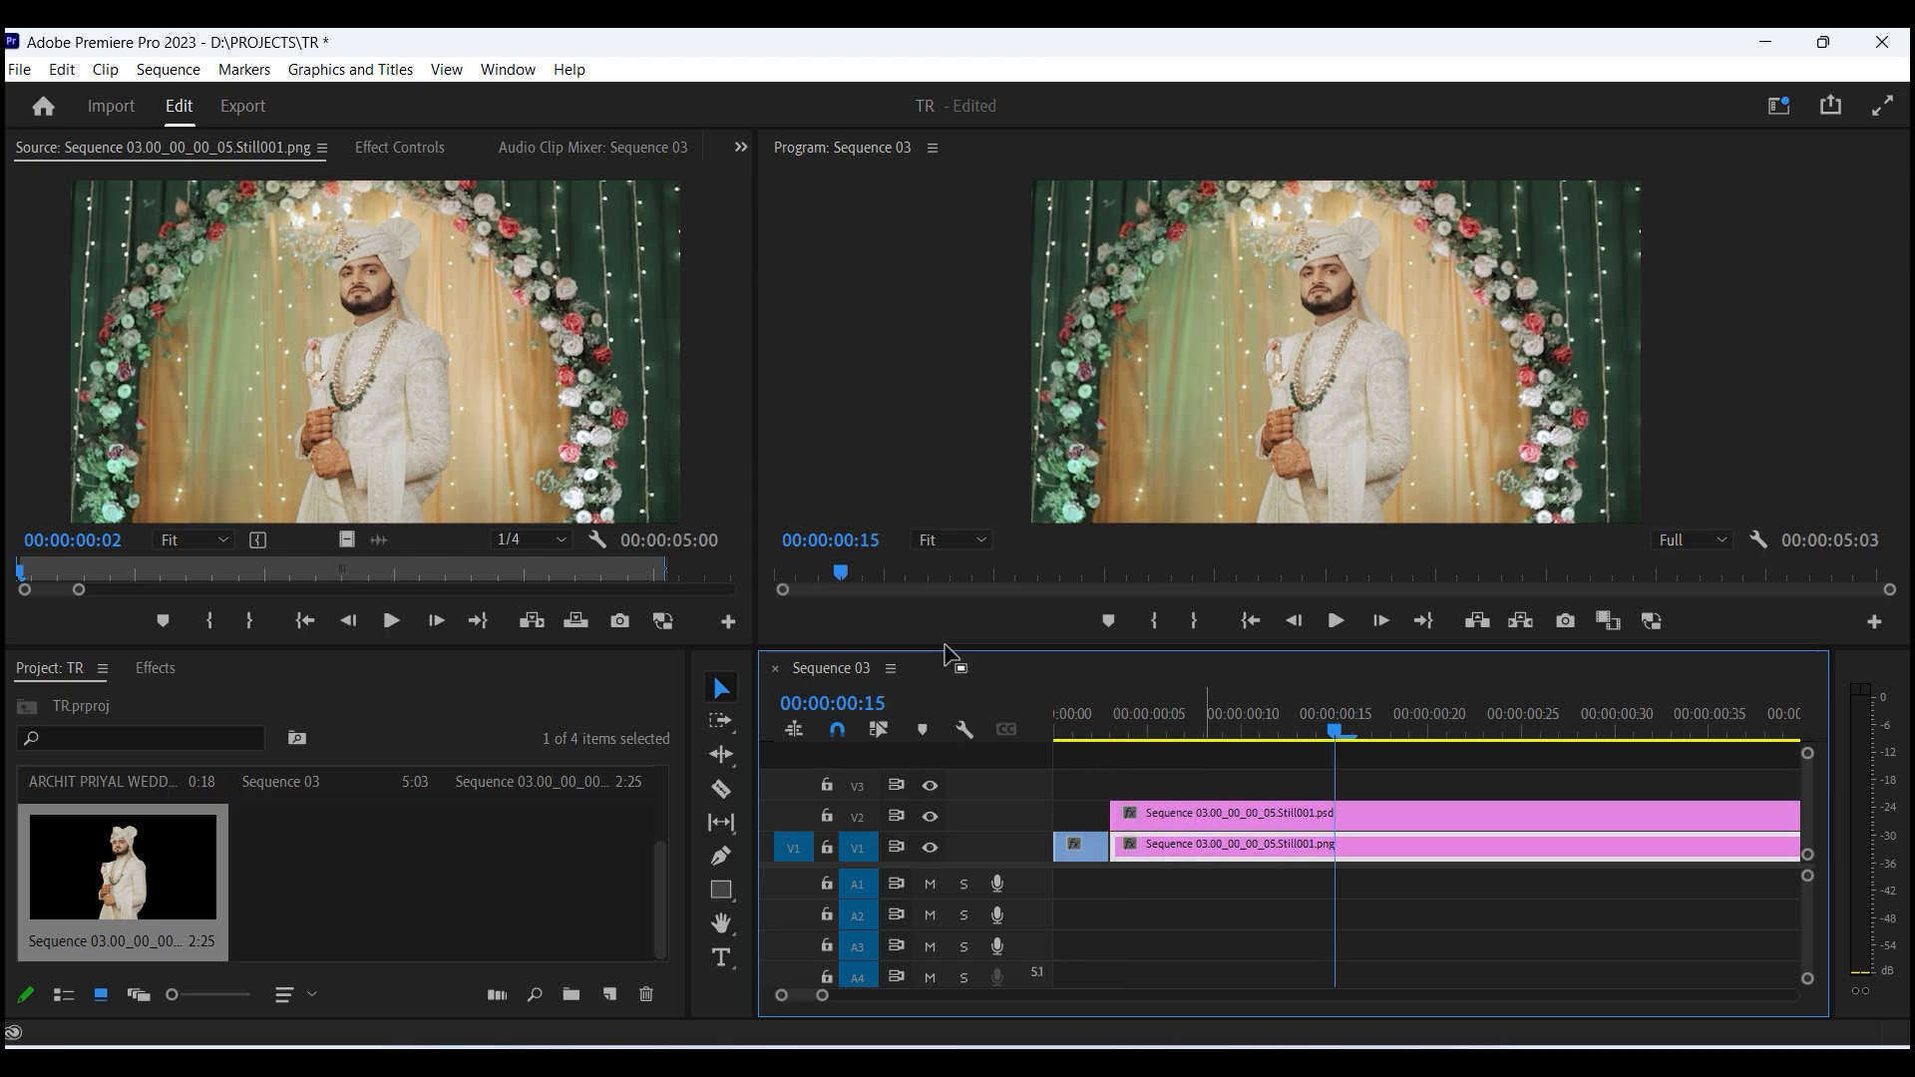
- Search the effects for blur and apply Gaussian Blur to the PNG still clip on V1
left_click(434, 155)
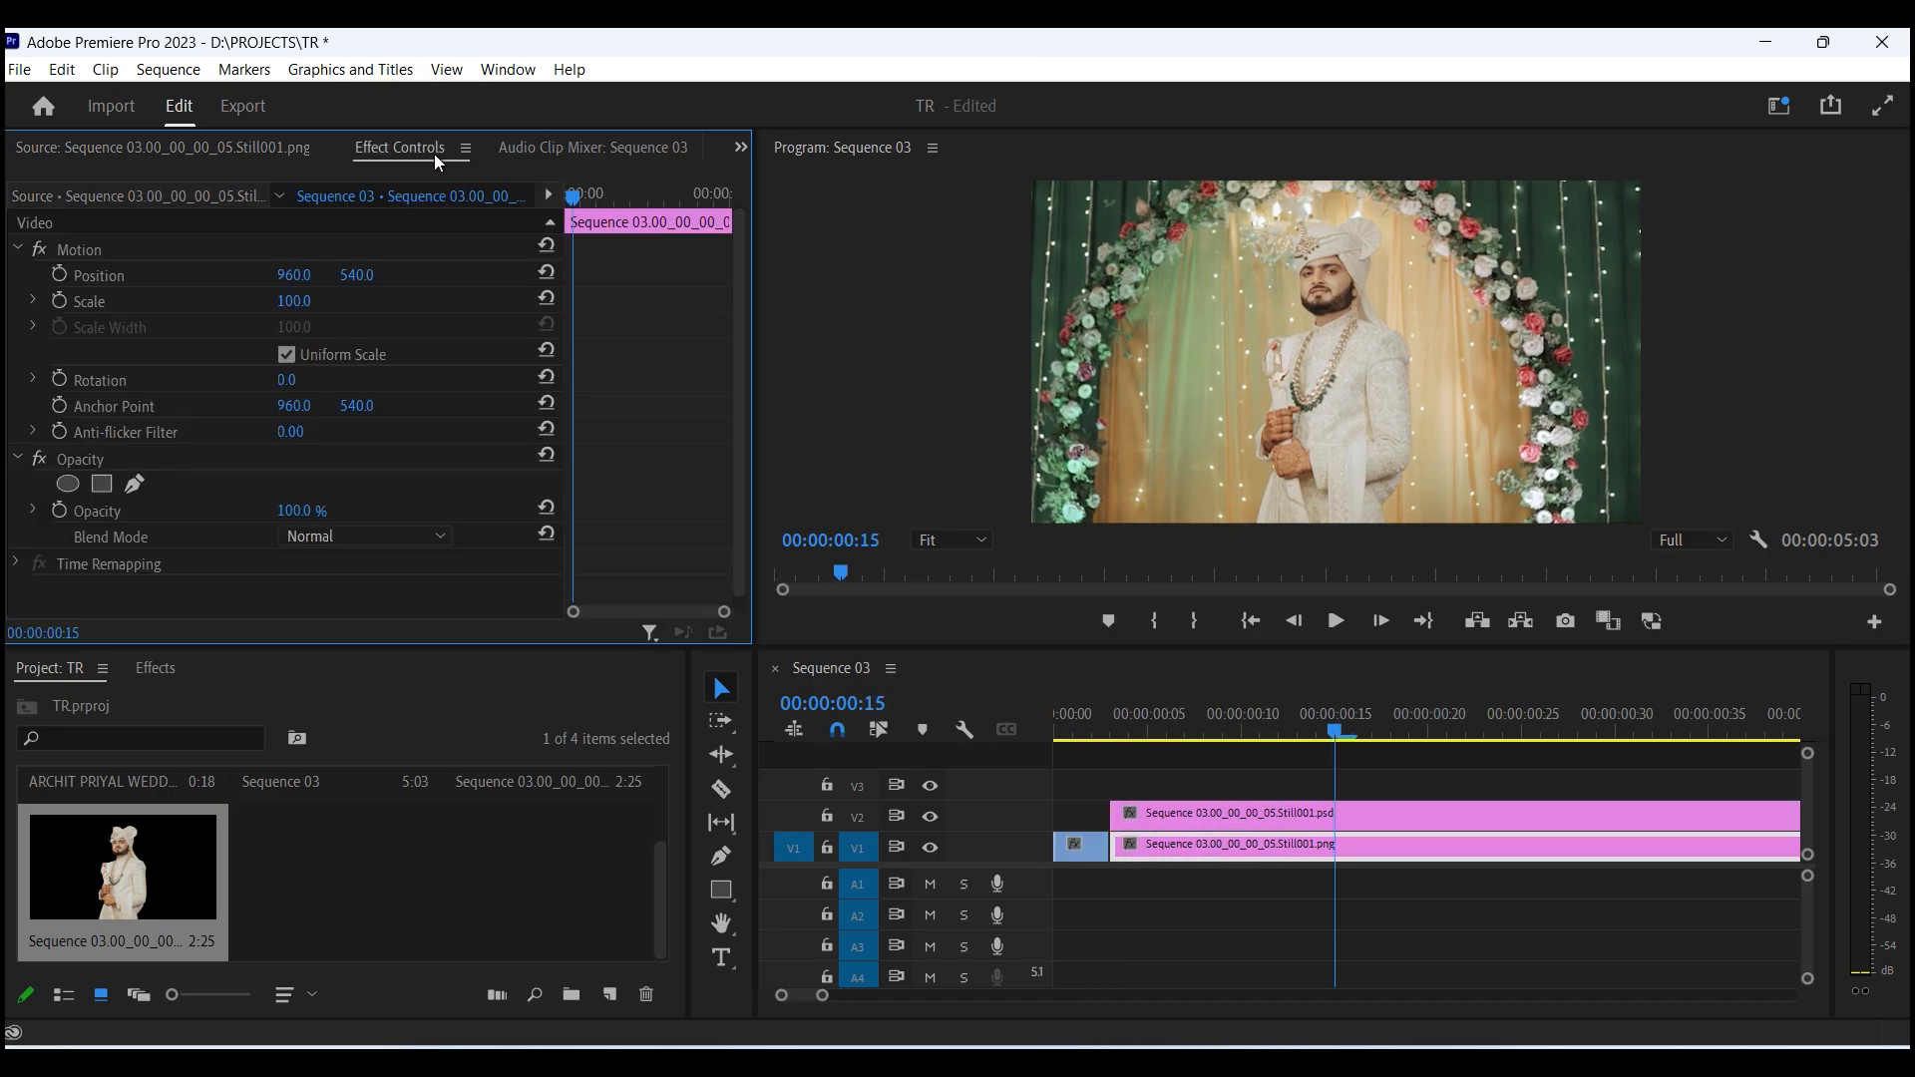
left_click(190, 676)
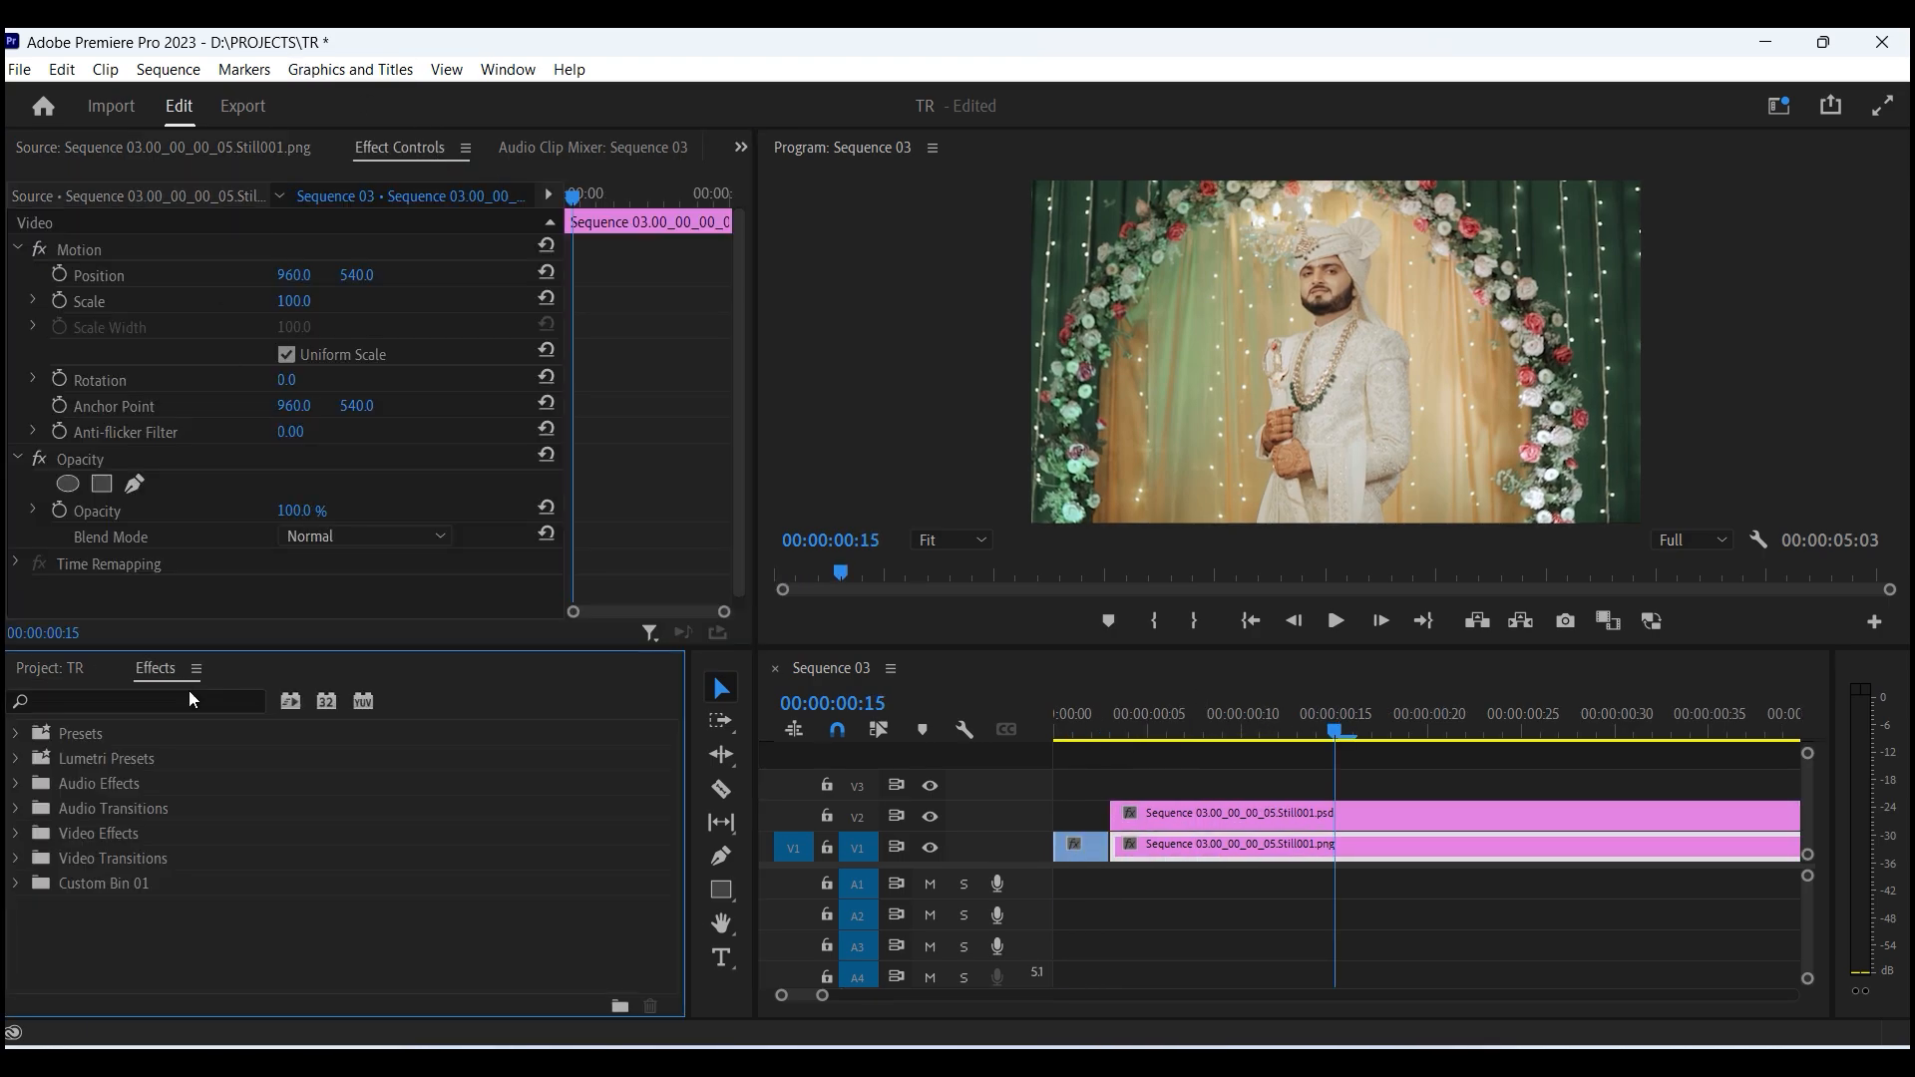
left_click(217, 700)
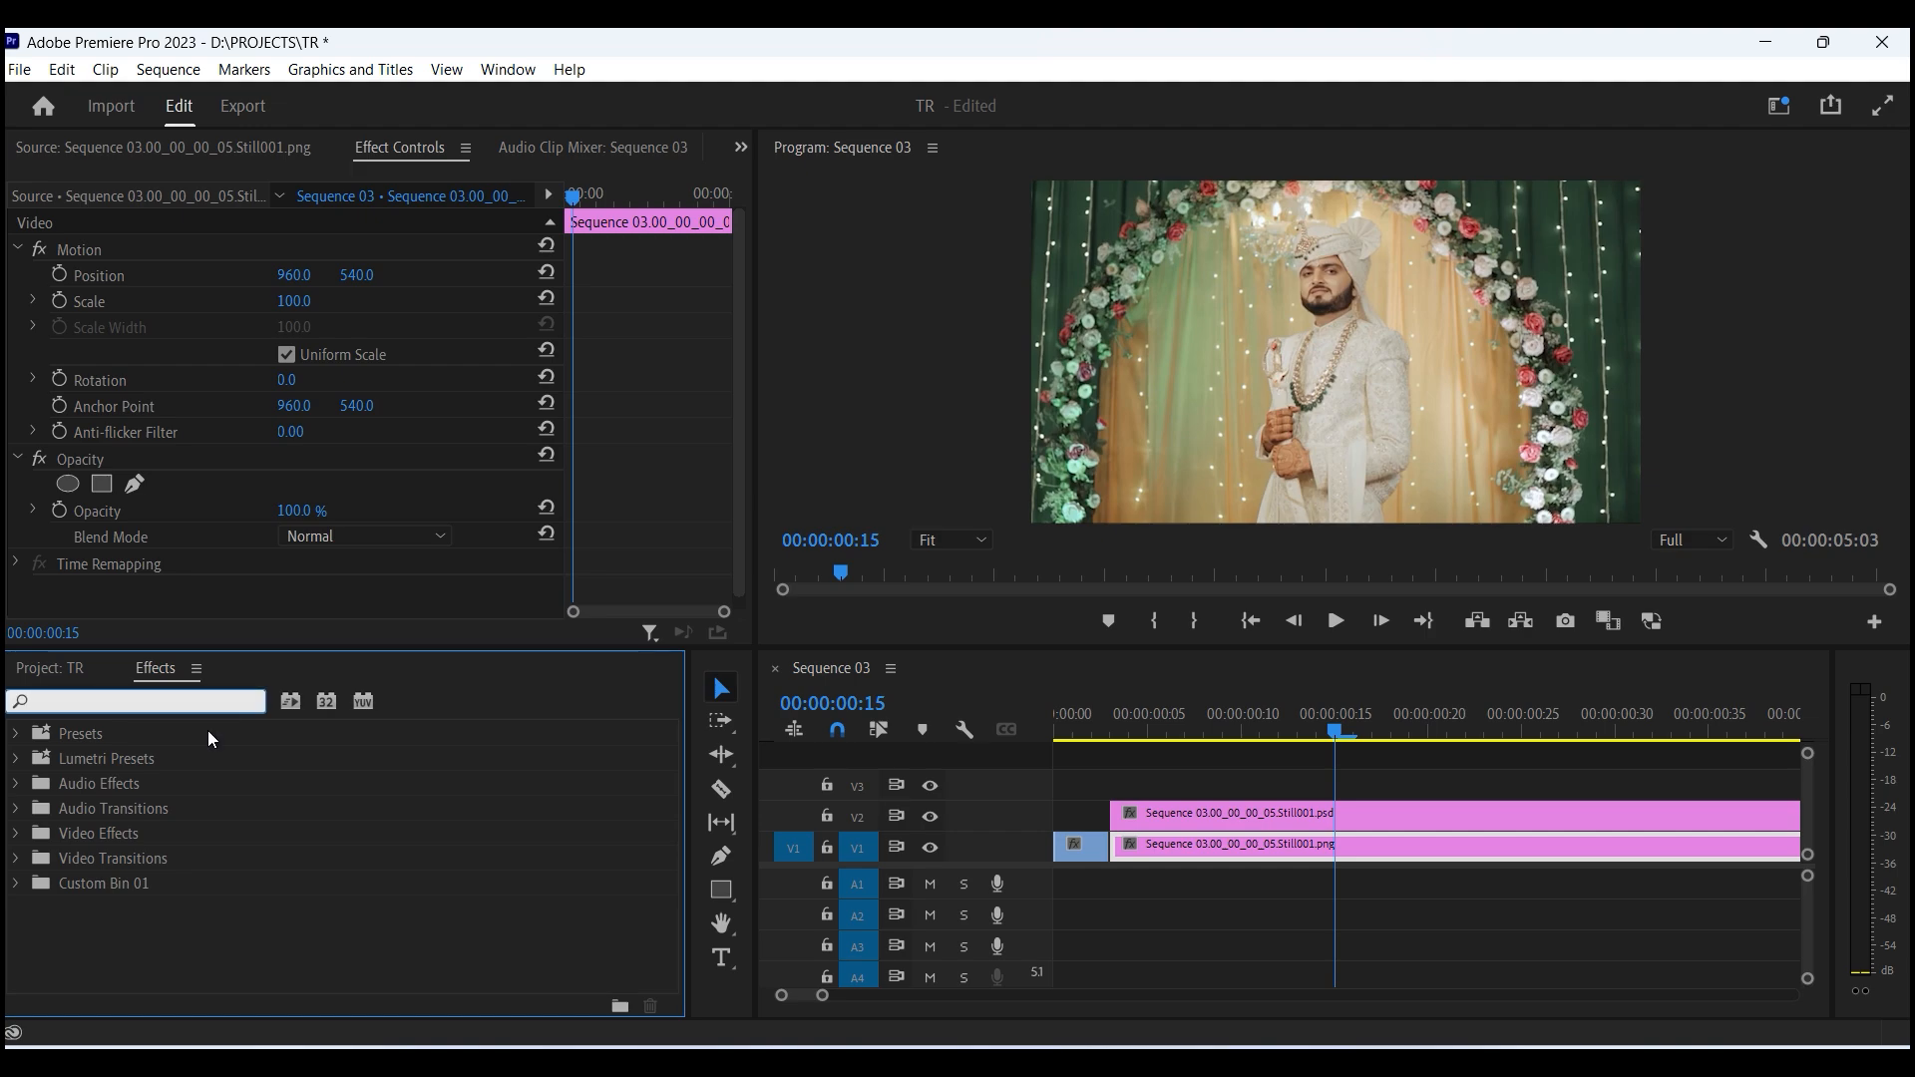
type("bl")
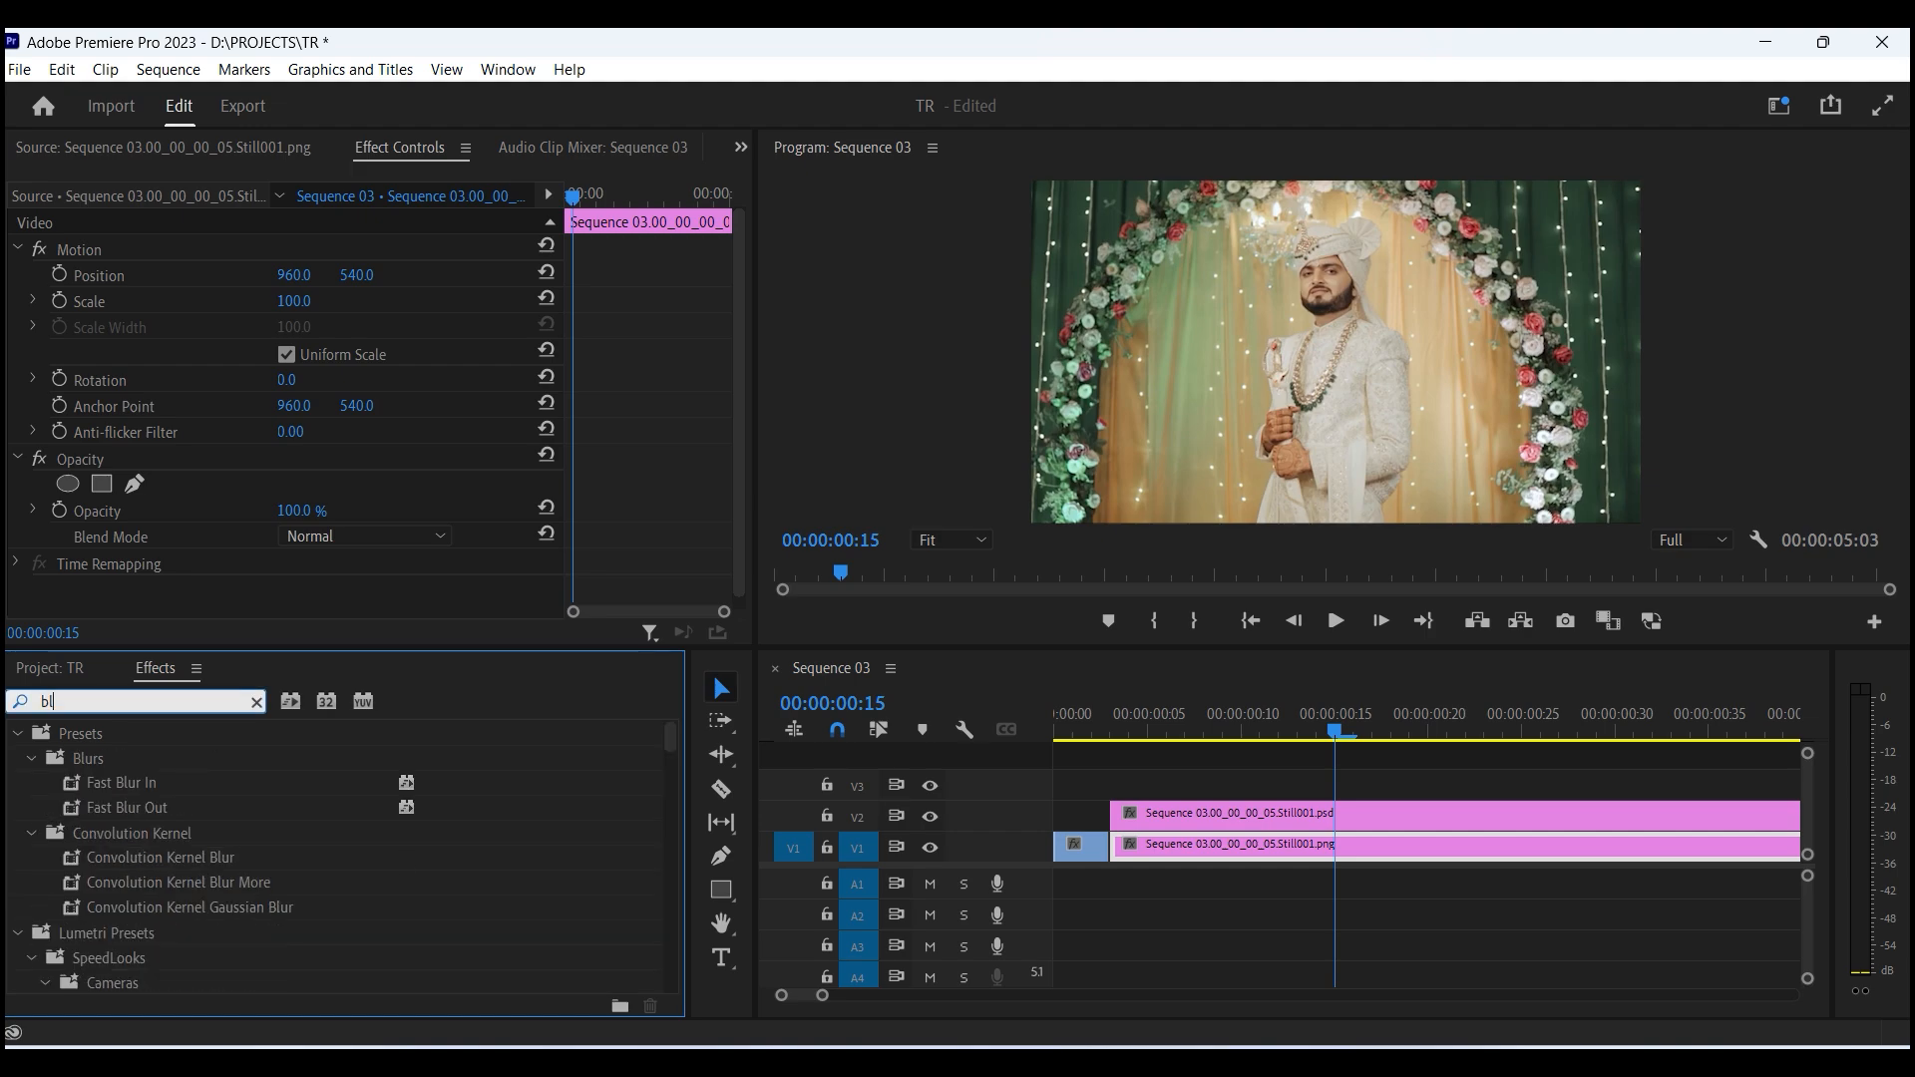
type("ur")
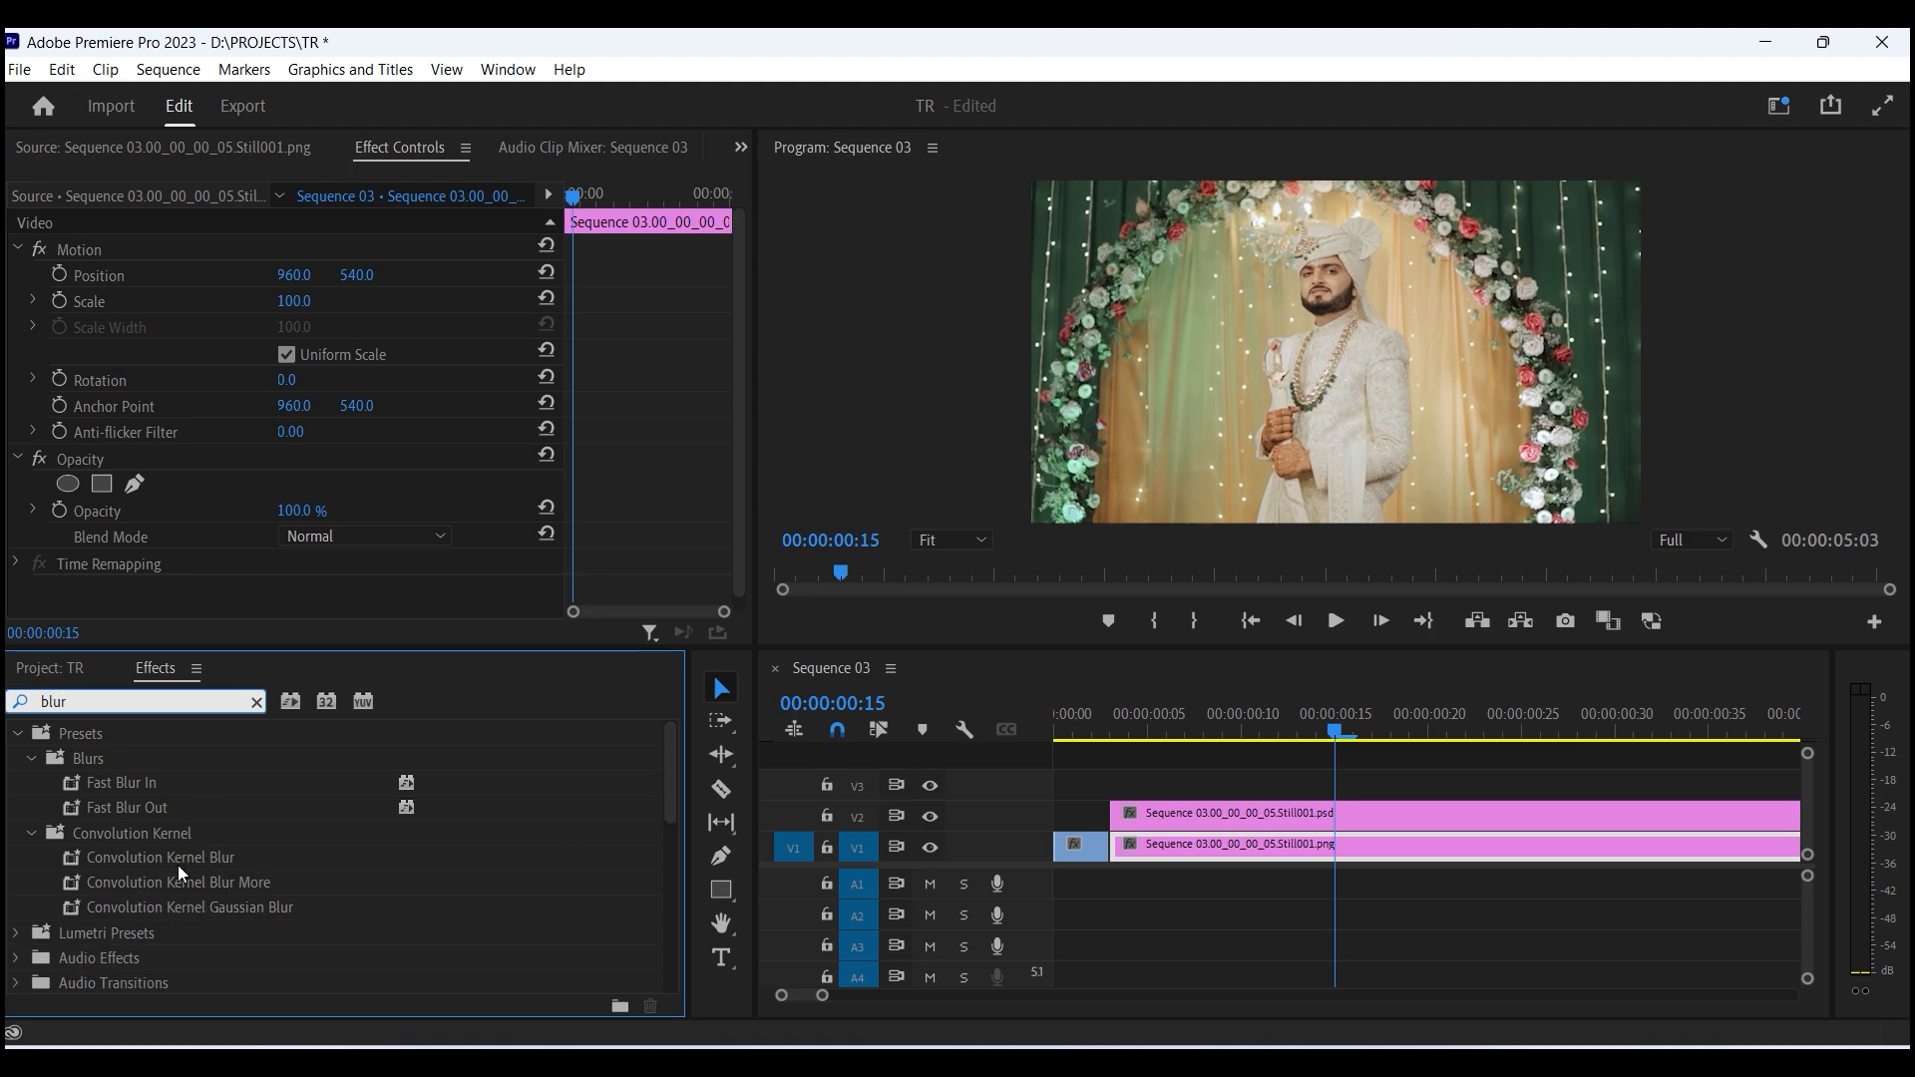
scroll(178, 865, "down", 5)
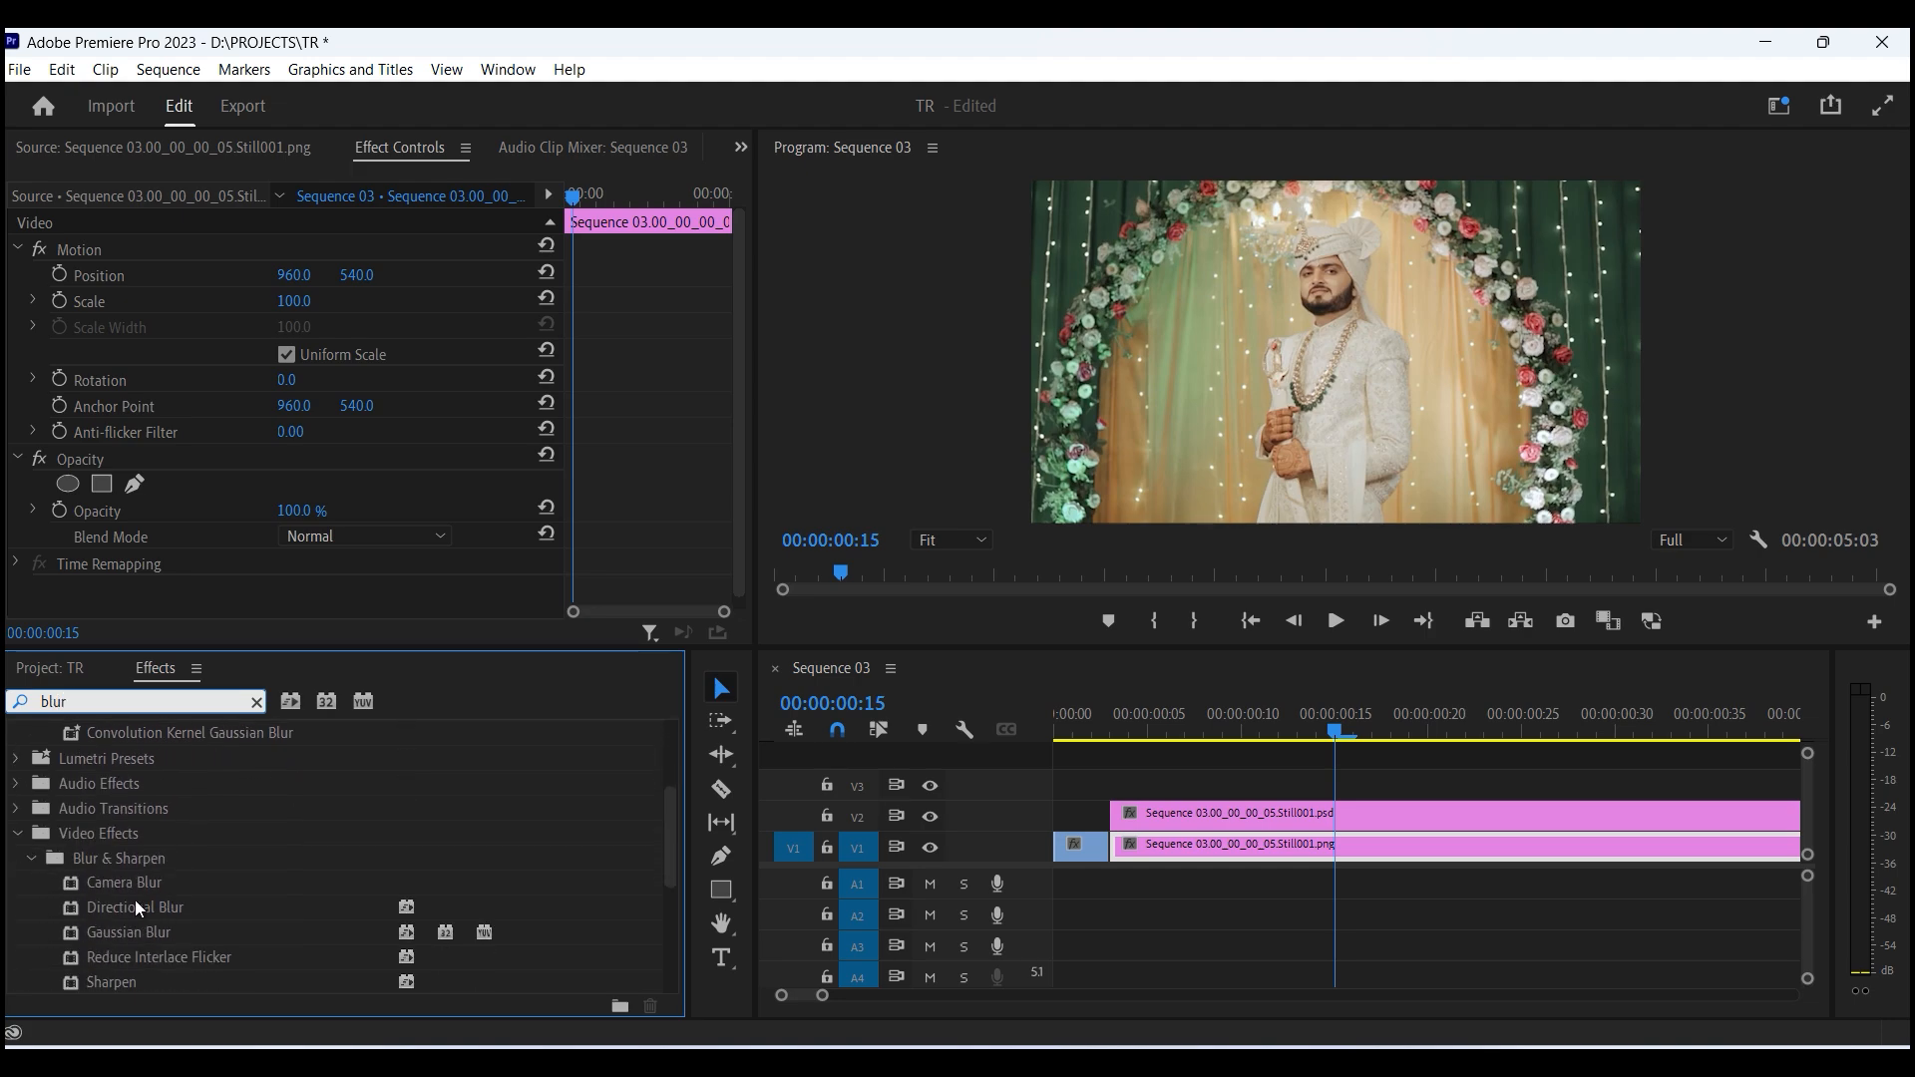
left_click_drag(86, 926, 1265, 858)
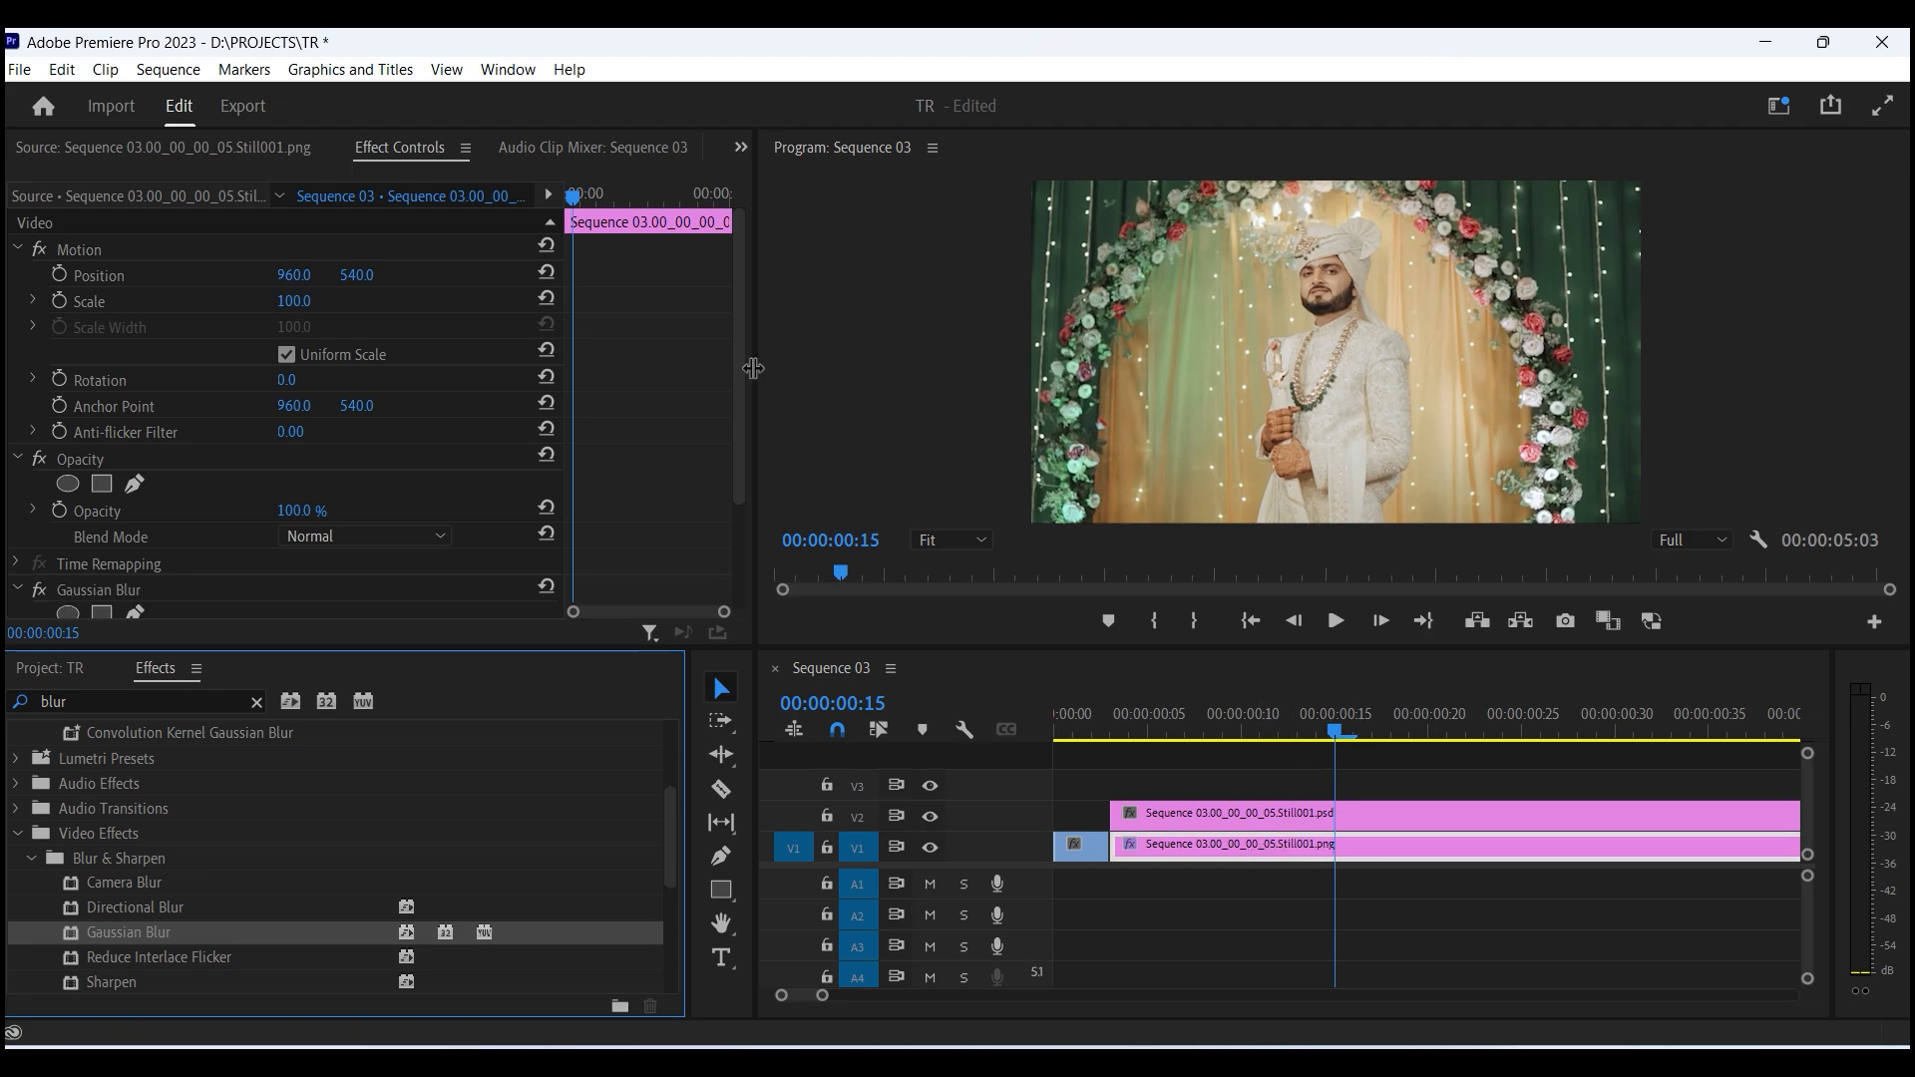
- Set the Gaussian Blur blurriness to 35
scroll(530, 322, "down", 3)
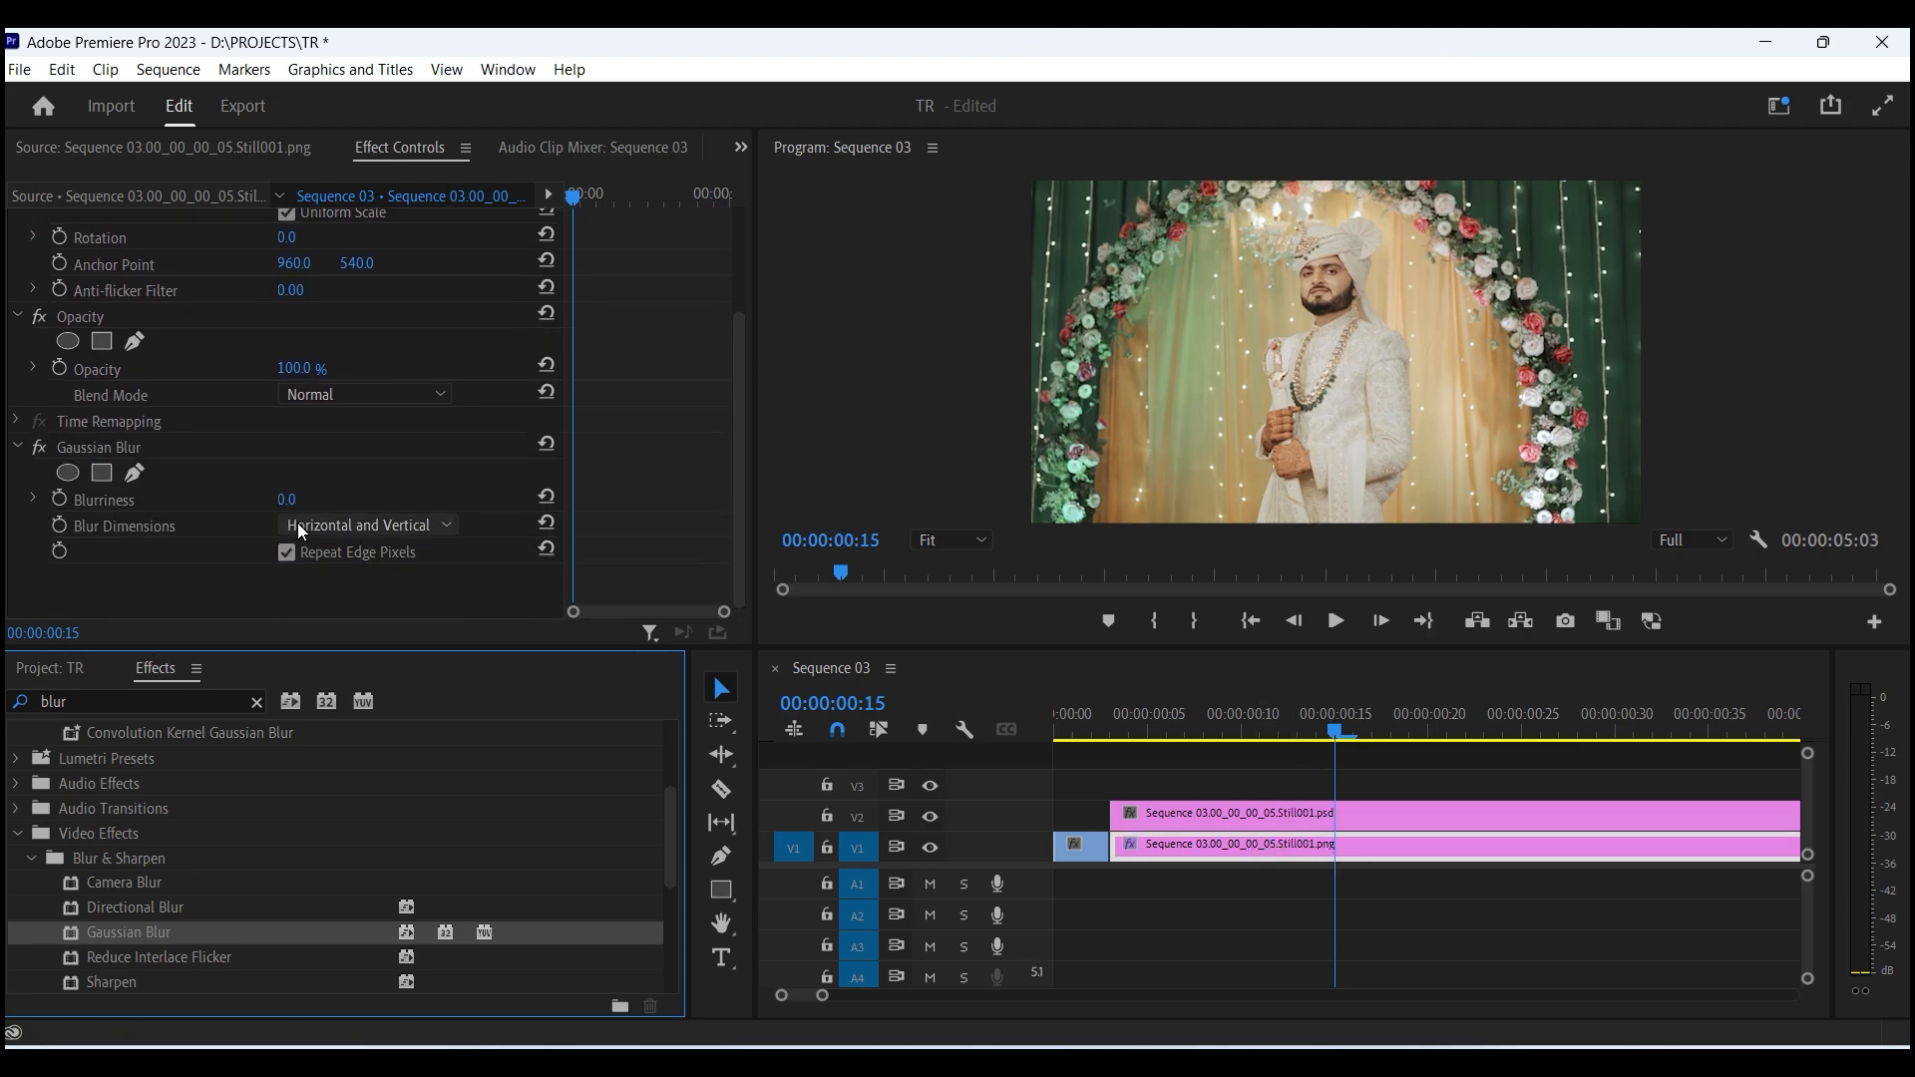
left_click_drag(285, 502, 336, 502)
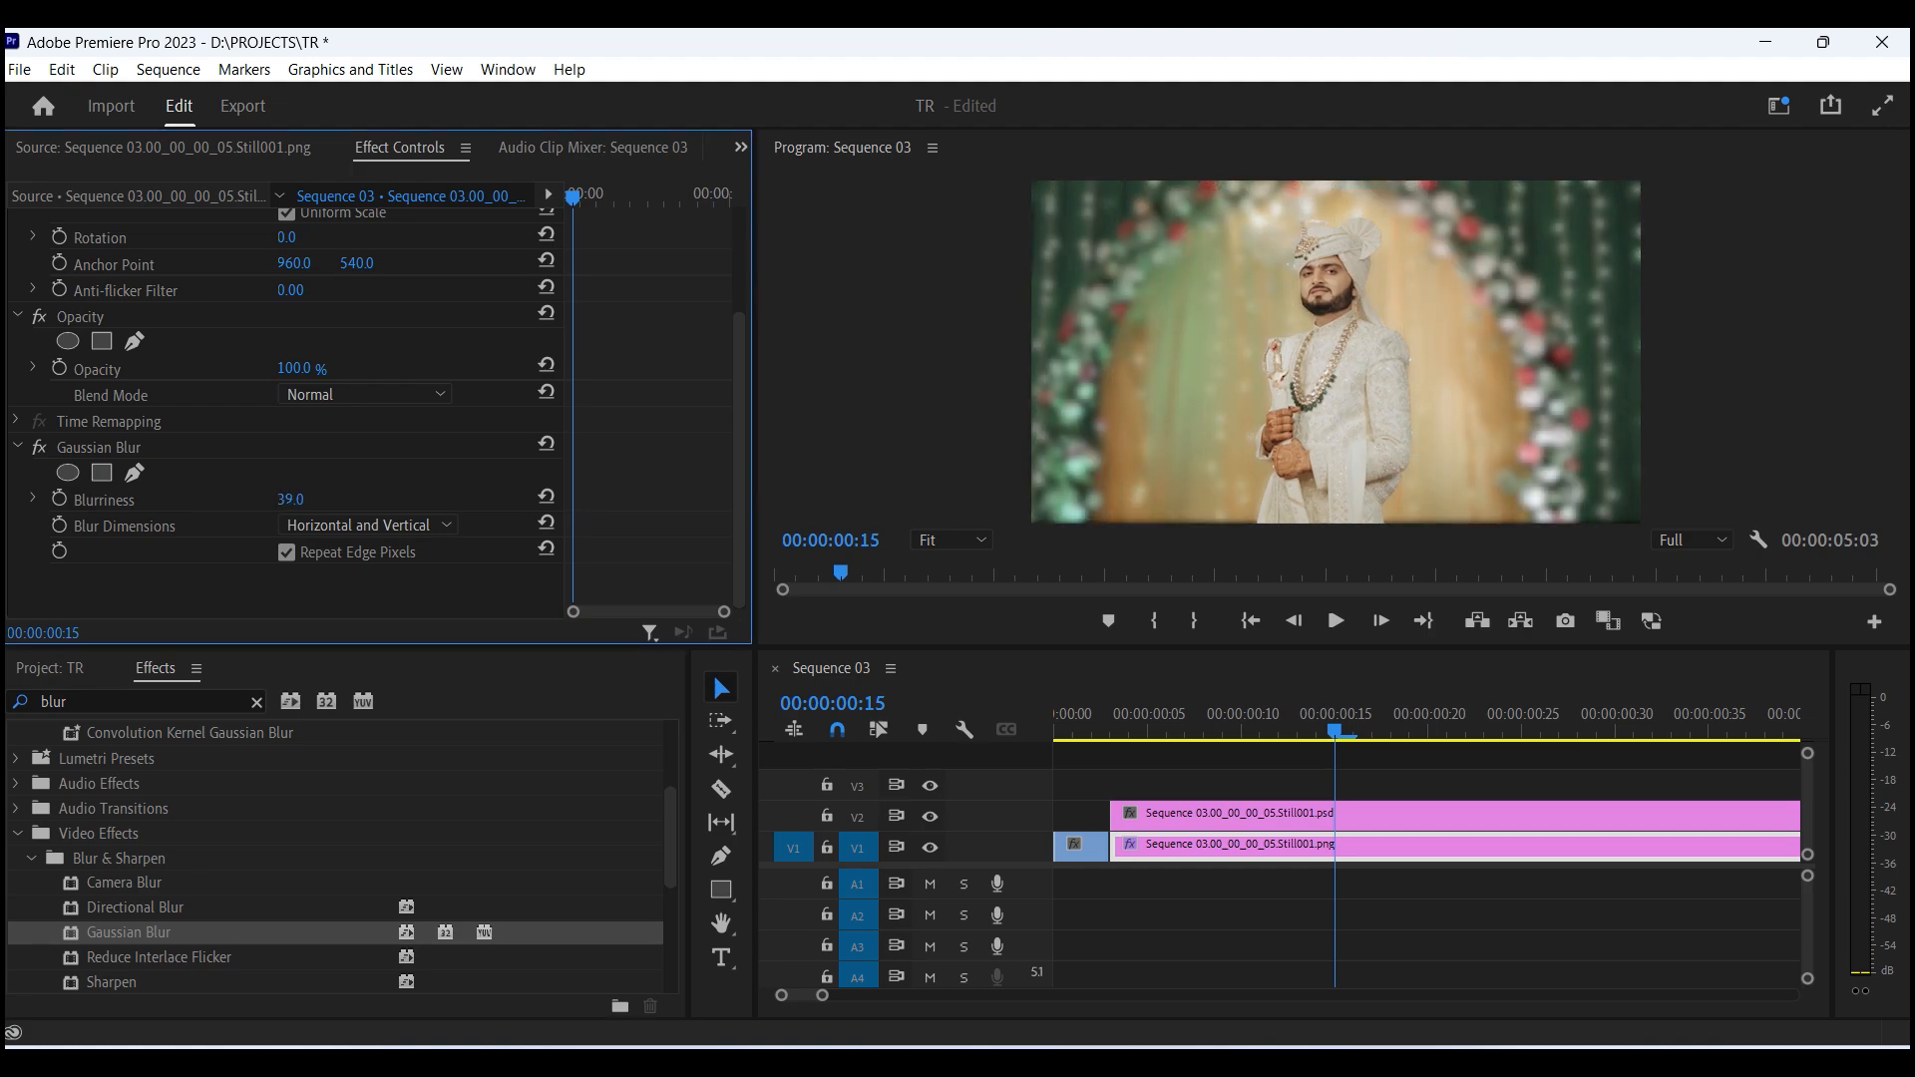
left_click_drag(315, 502, 321, 501)
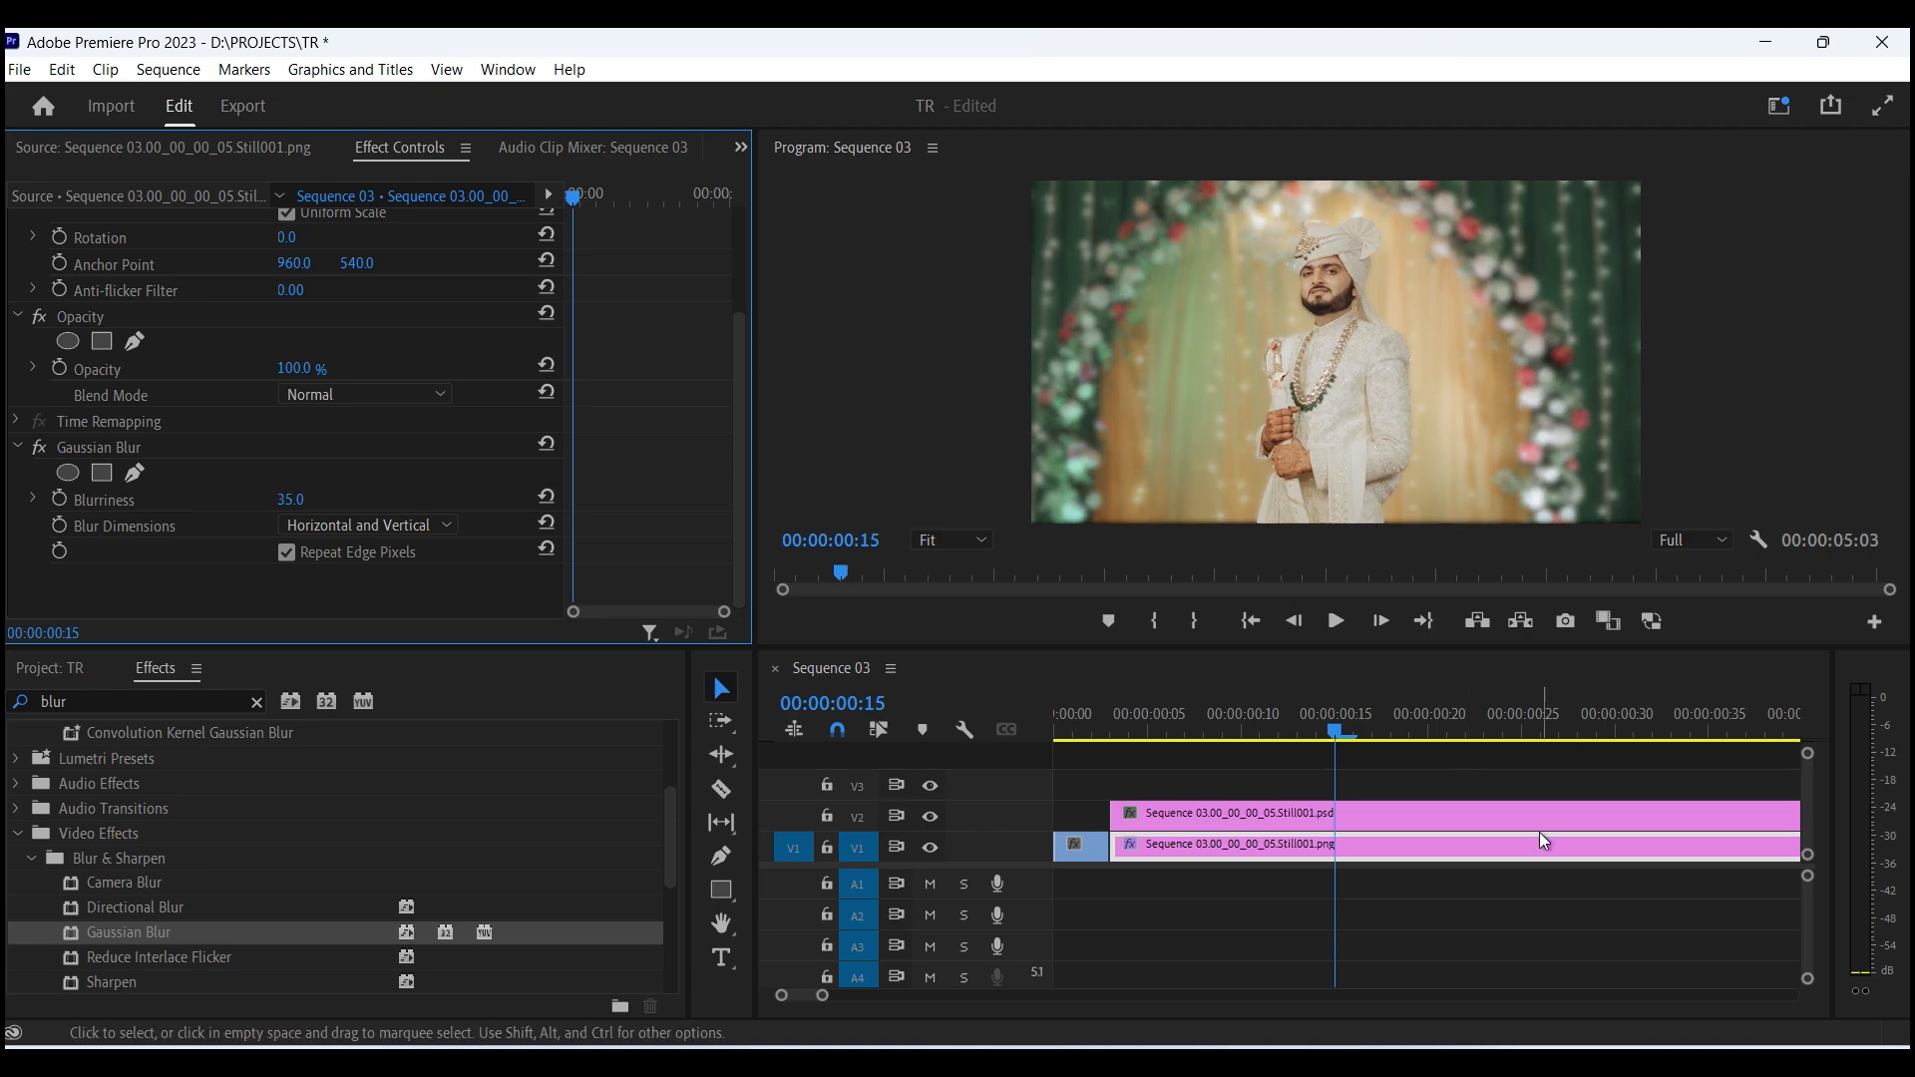
- Search the effects for radial and apply Radial Shadow to the PSD clip on V2
left_click(1252, 712)
key("minus")
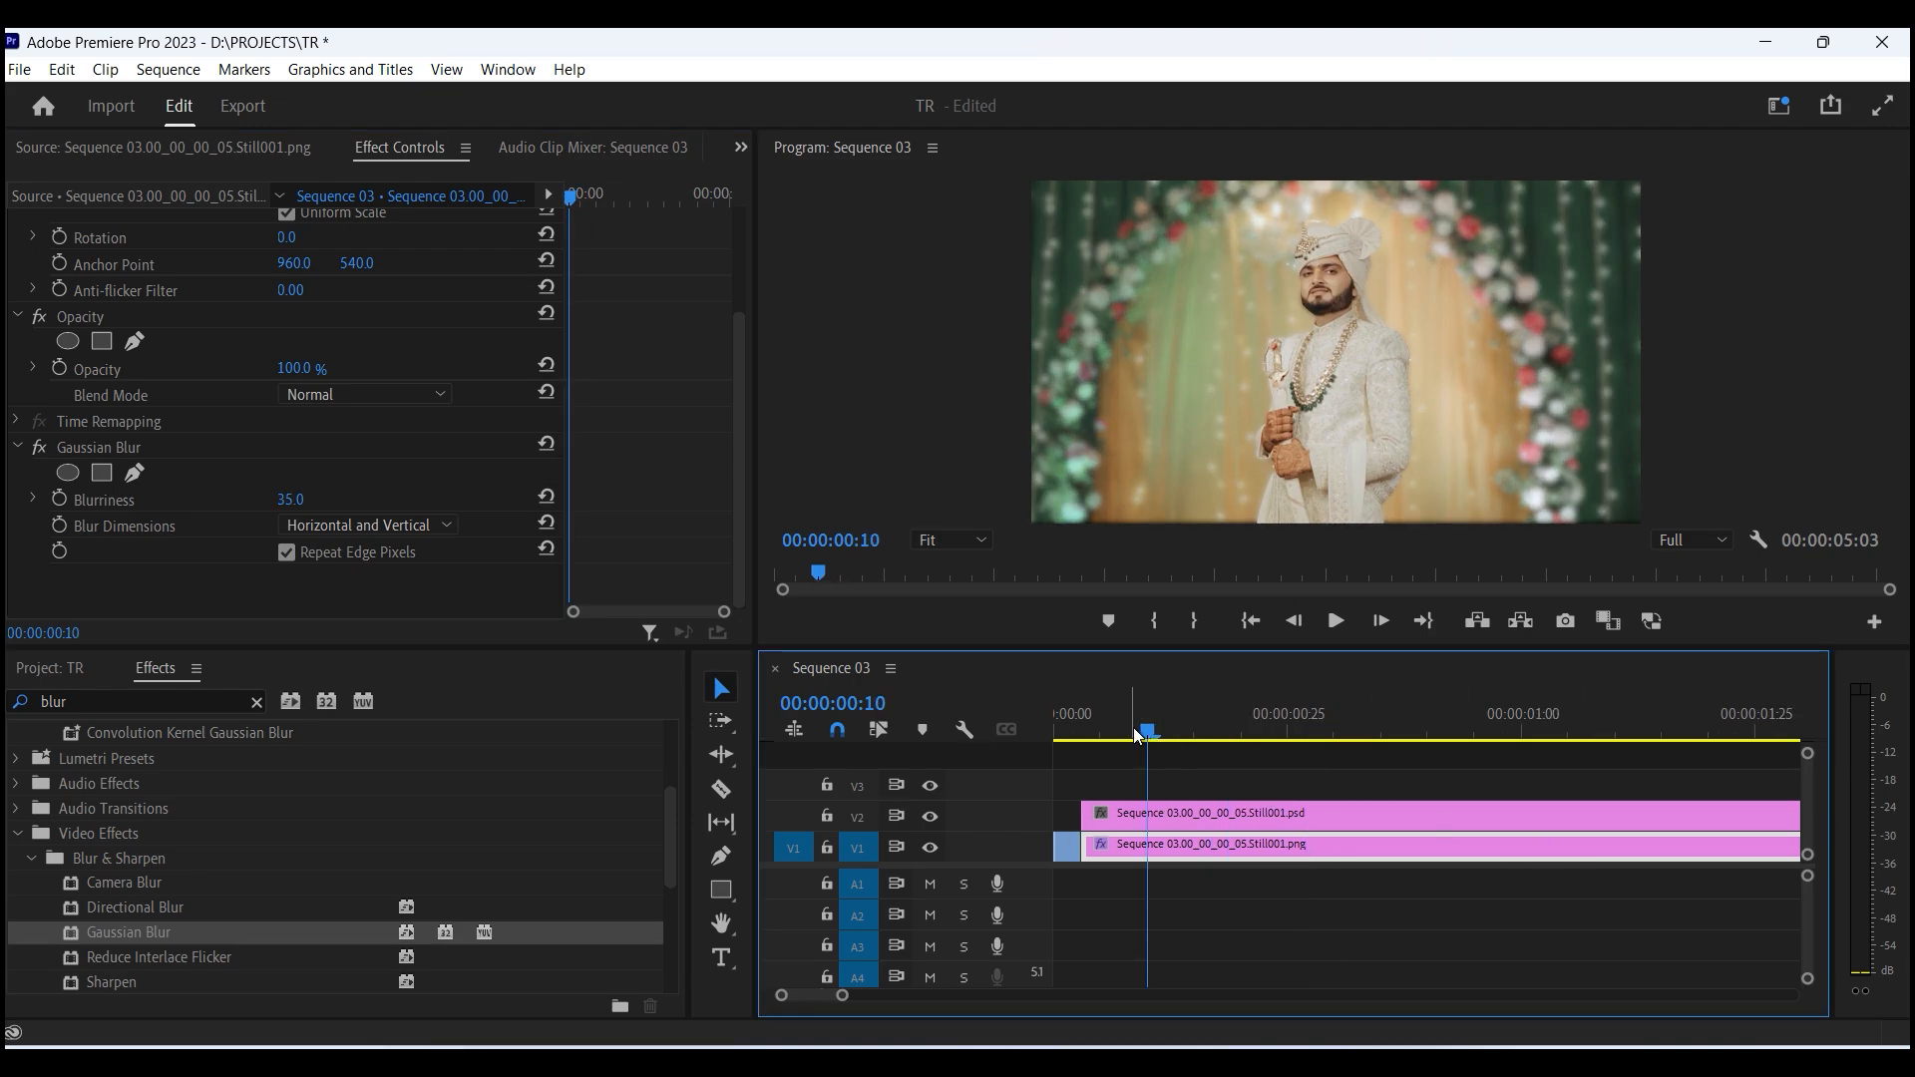
left_click_drag(1133, 727, 1098, 718)
left_click(1217, 820)
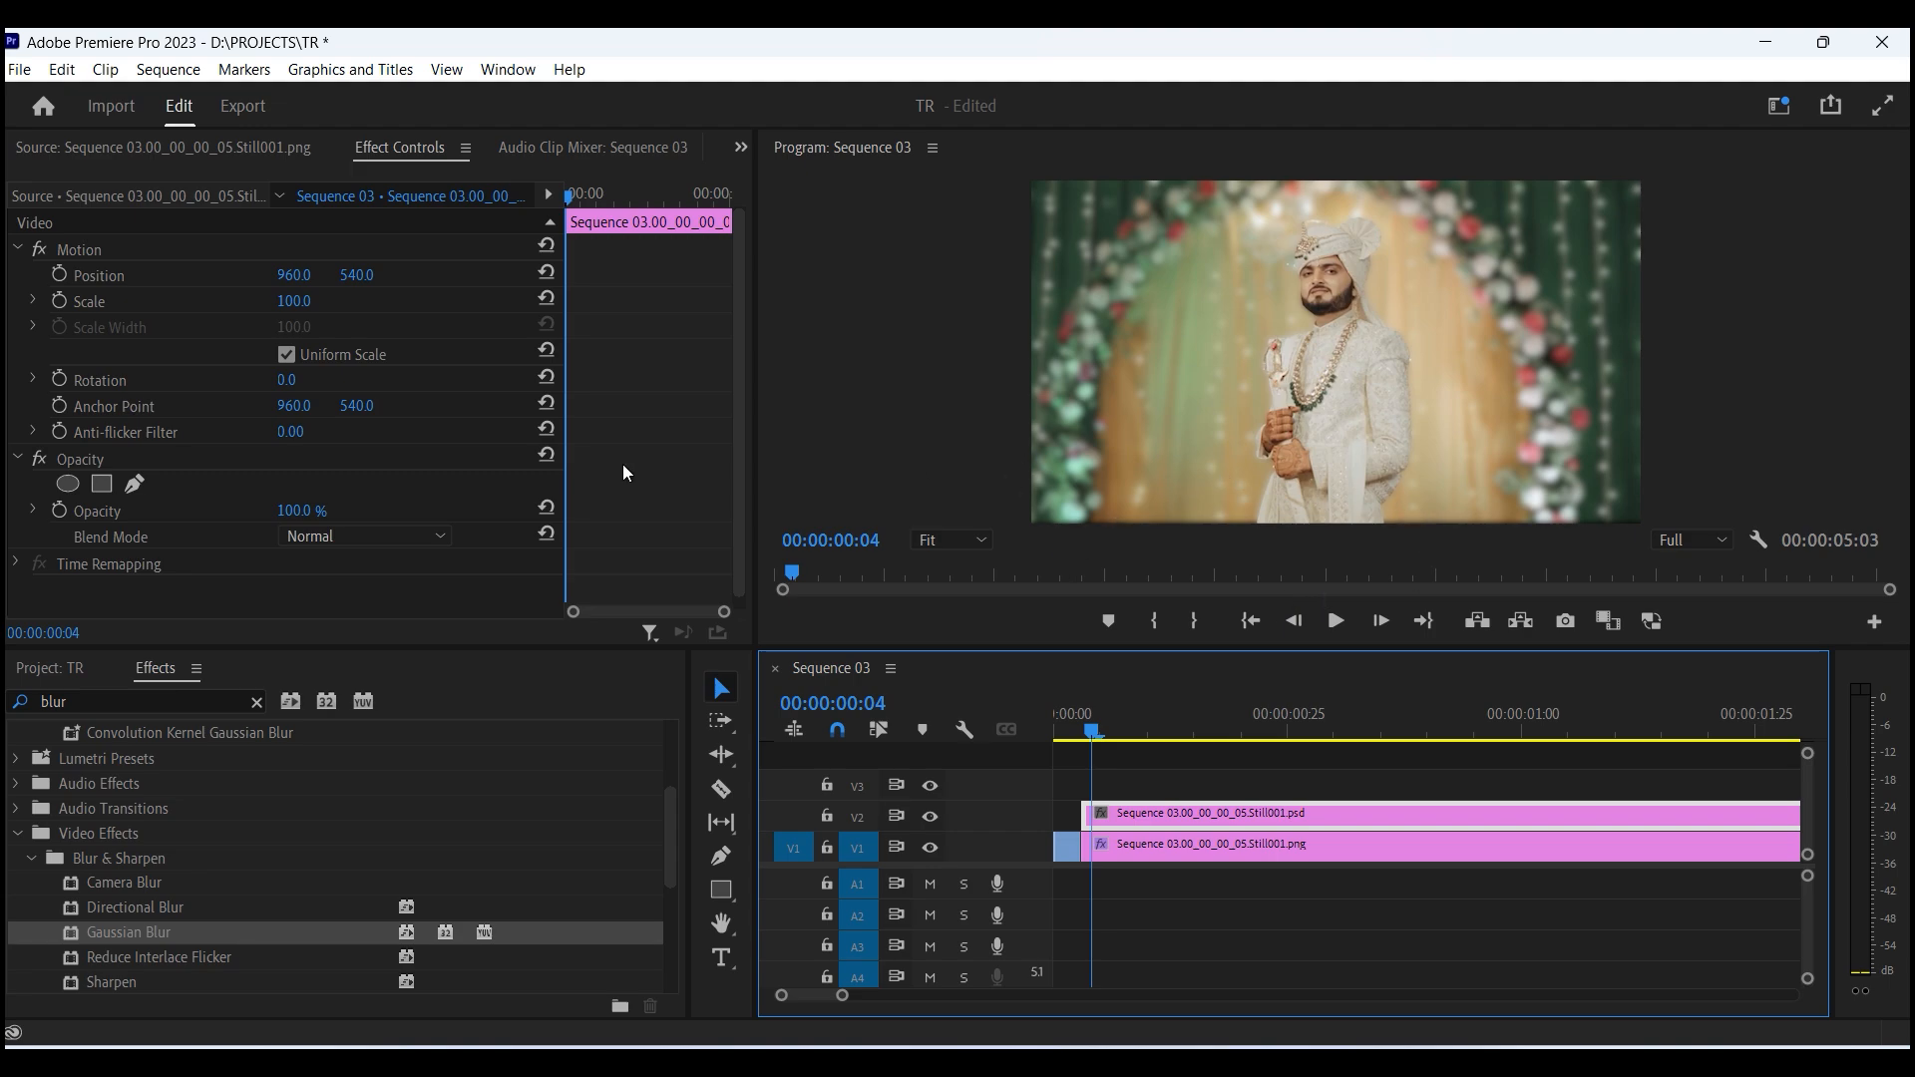
scroll(525, 253, "down", 1)
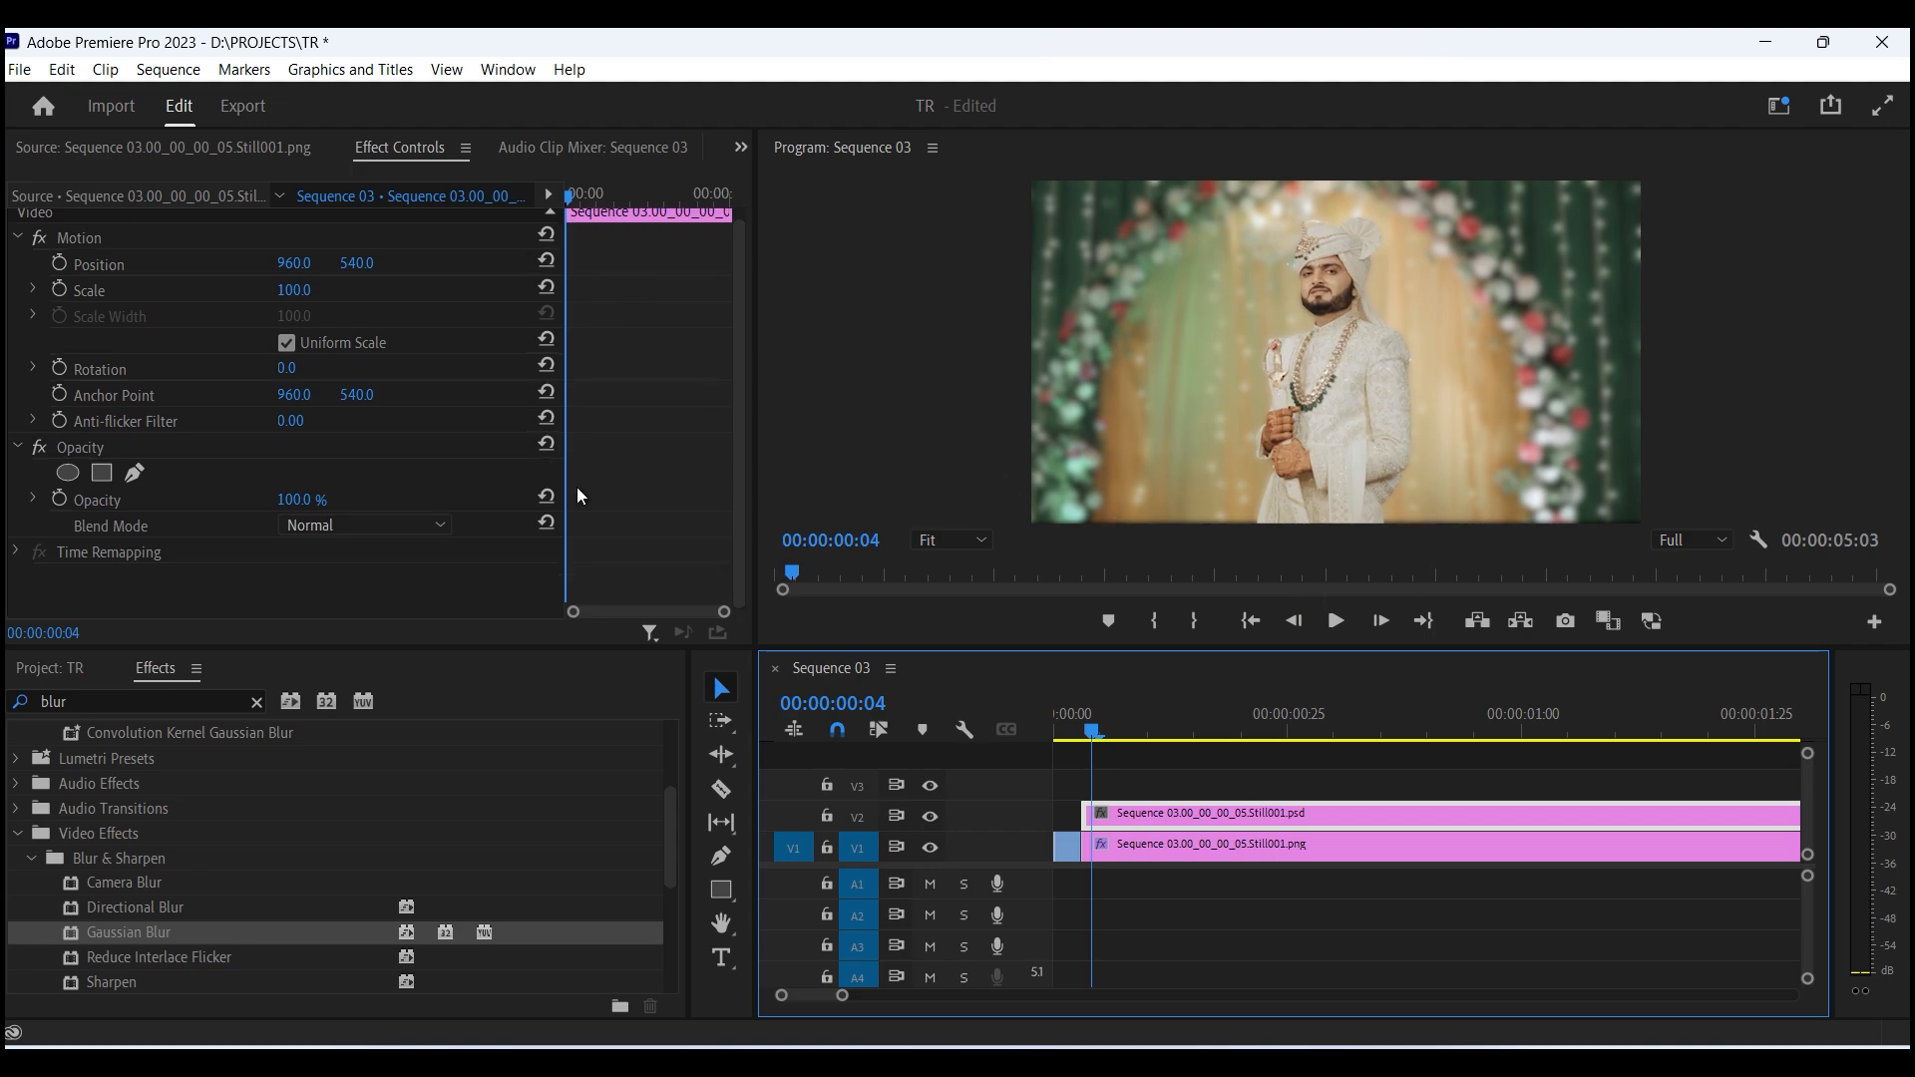
left_click(257, 702)
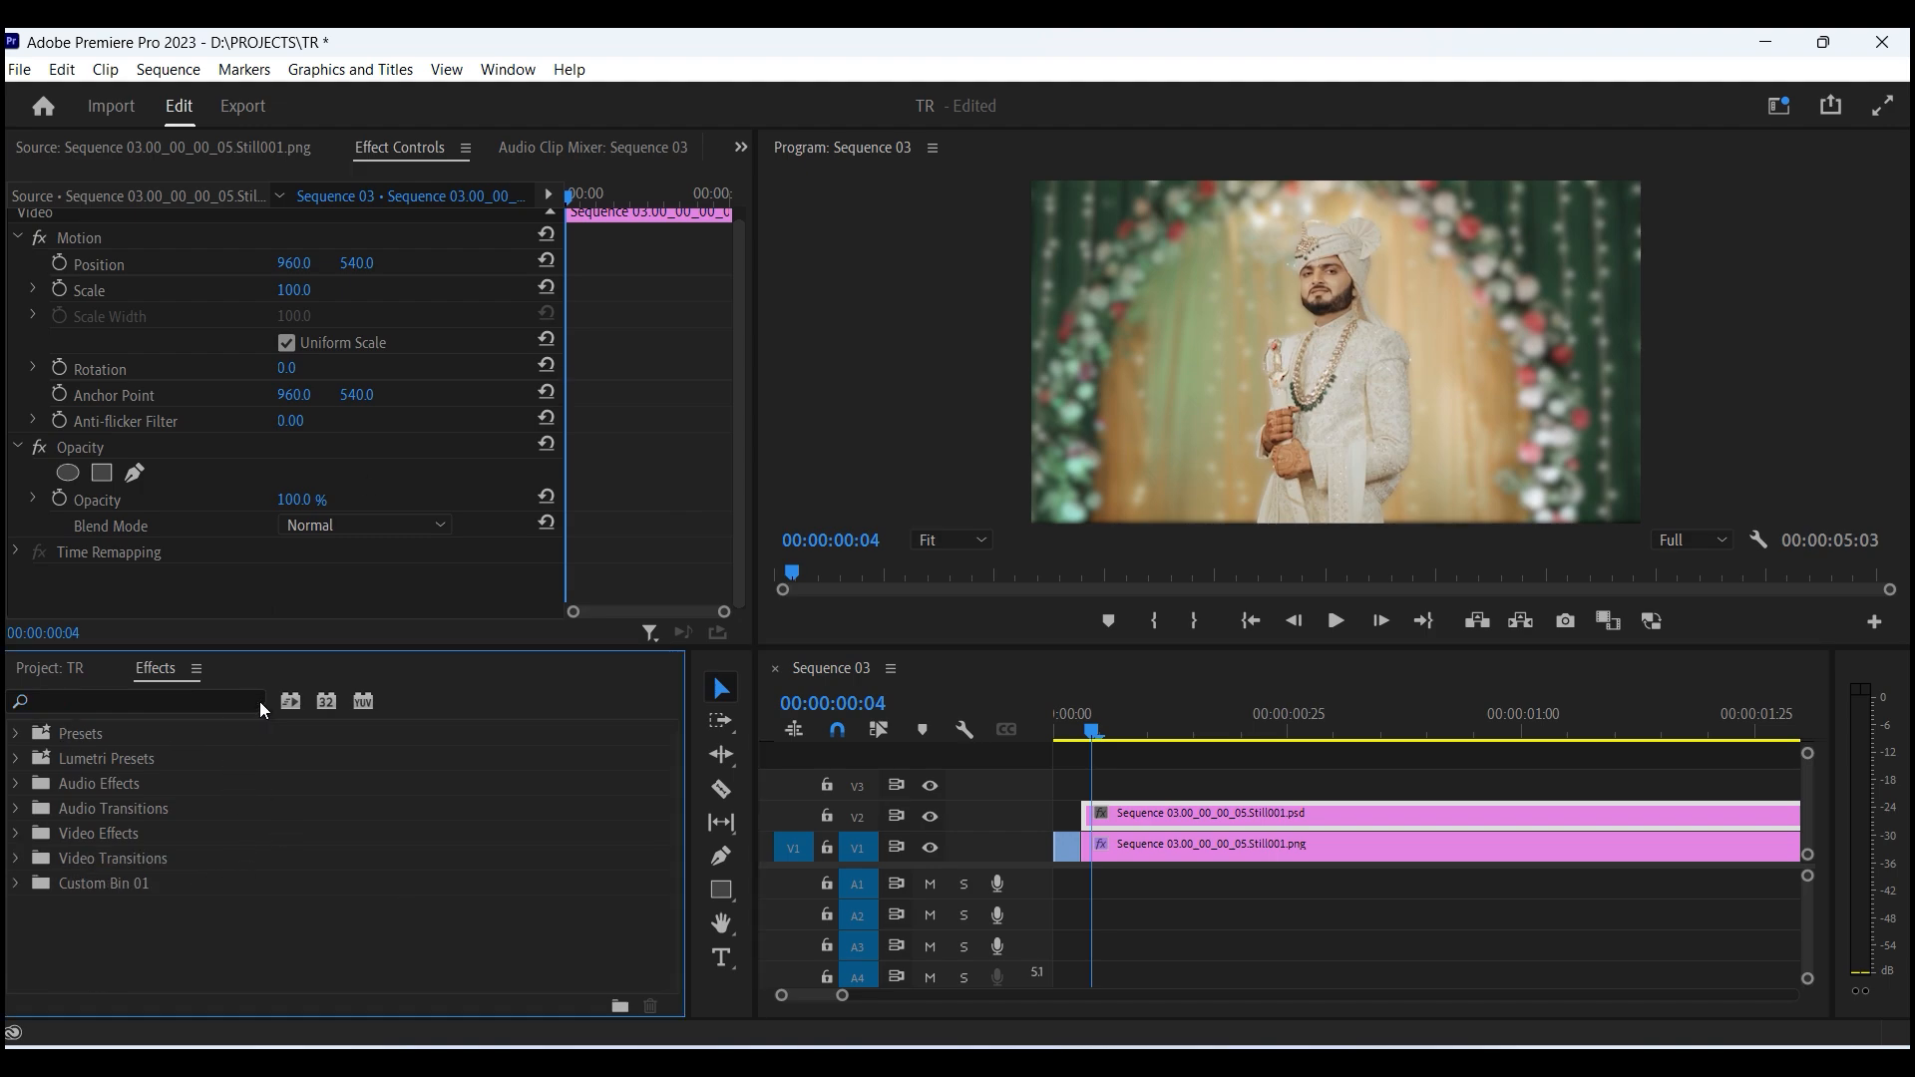
left_click(97, 704)
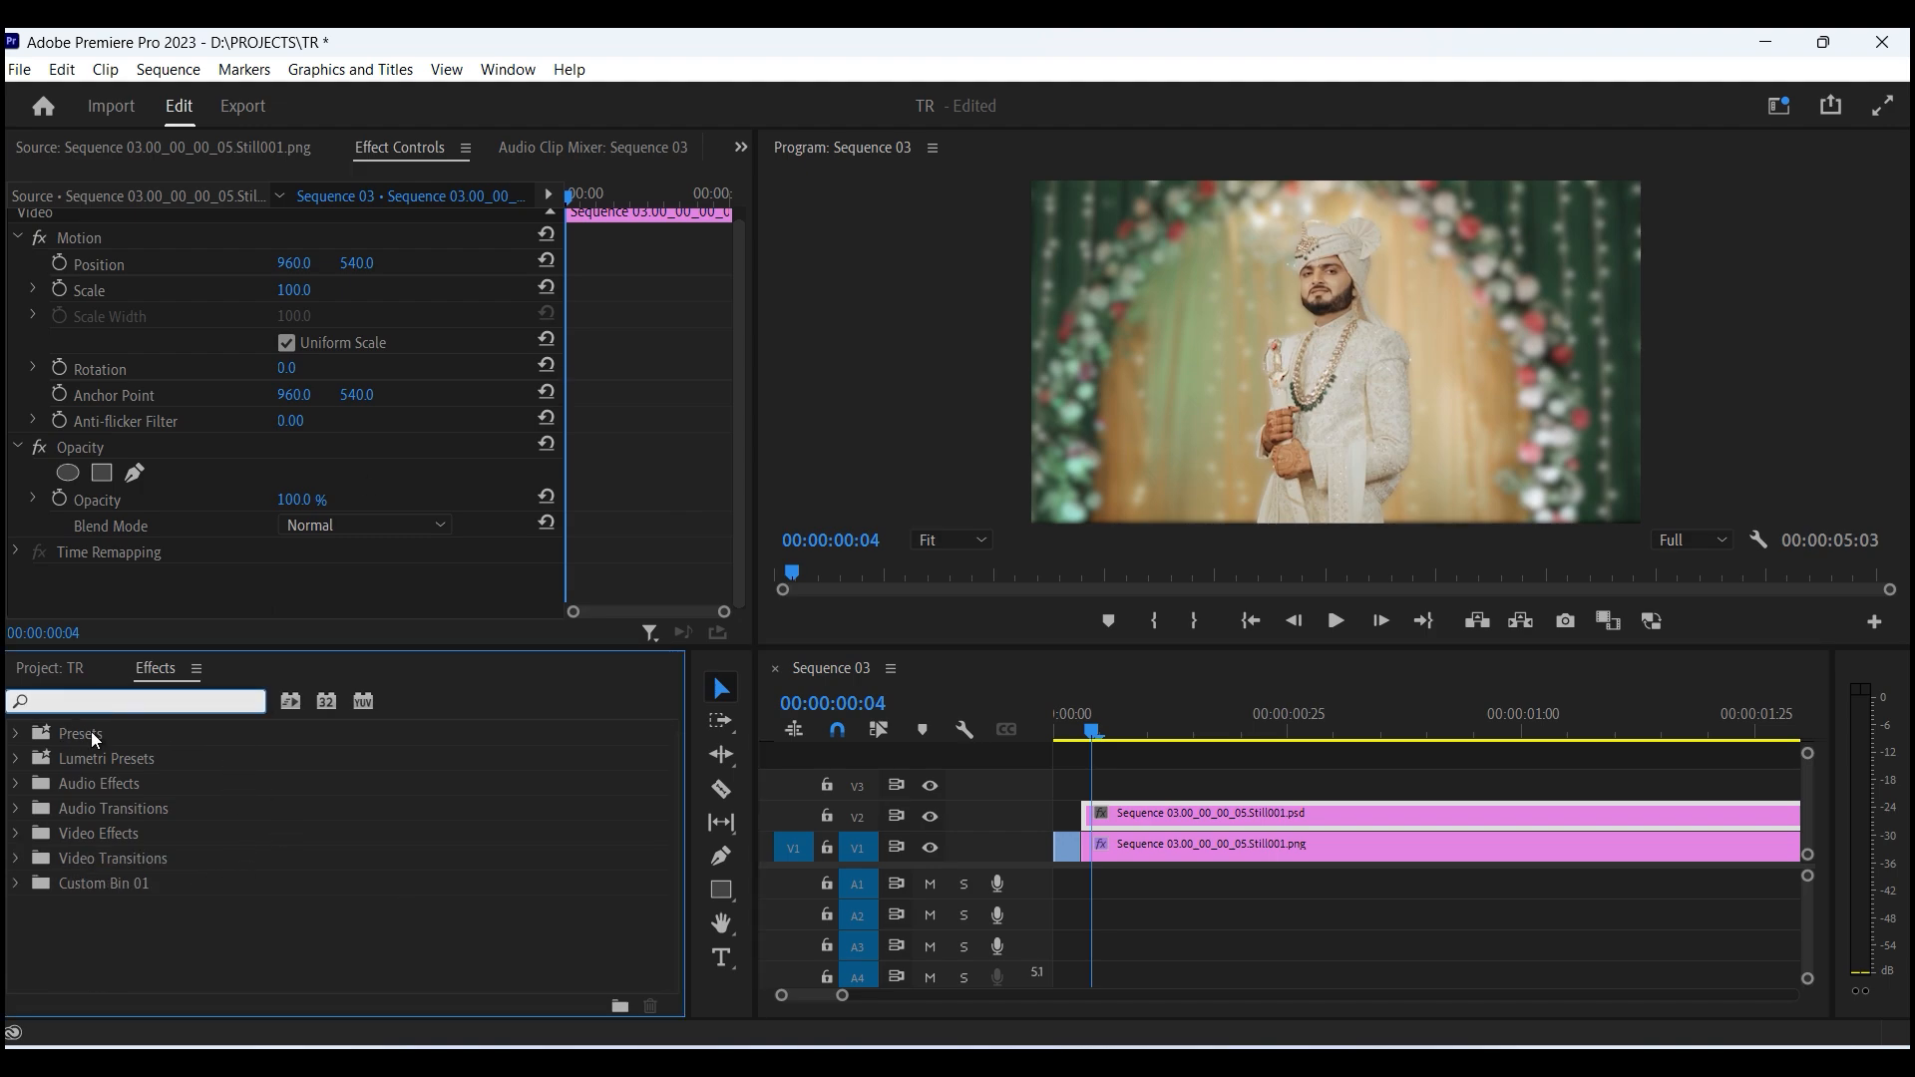
type("da")
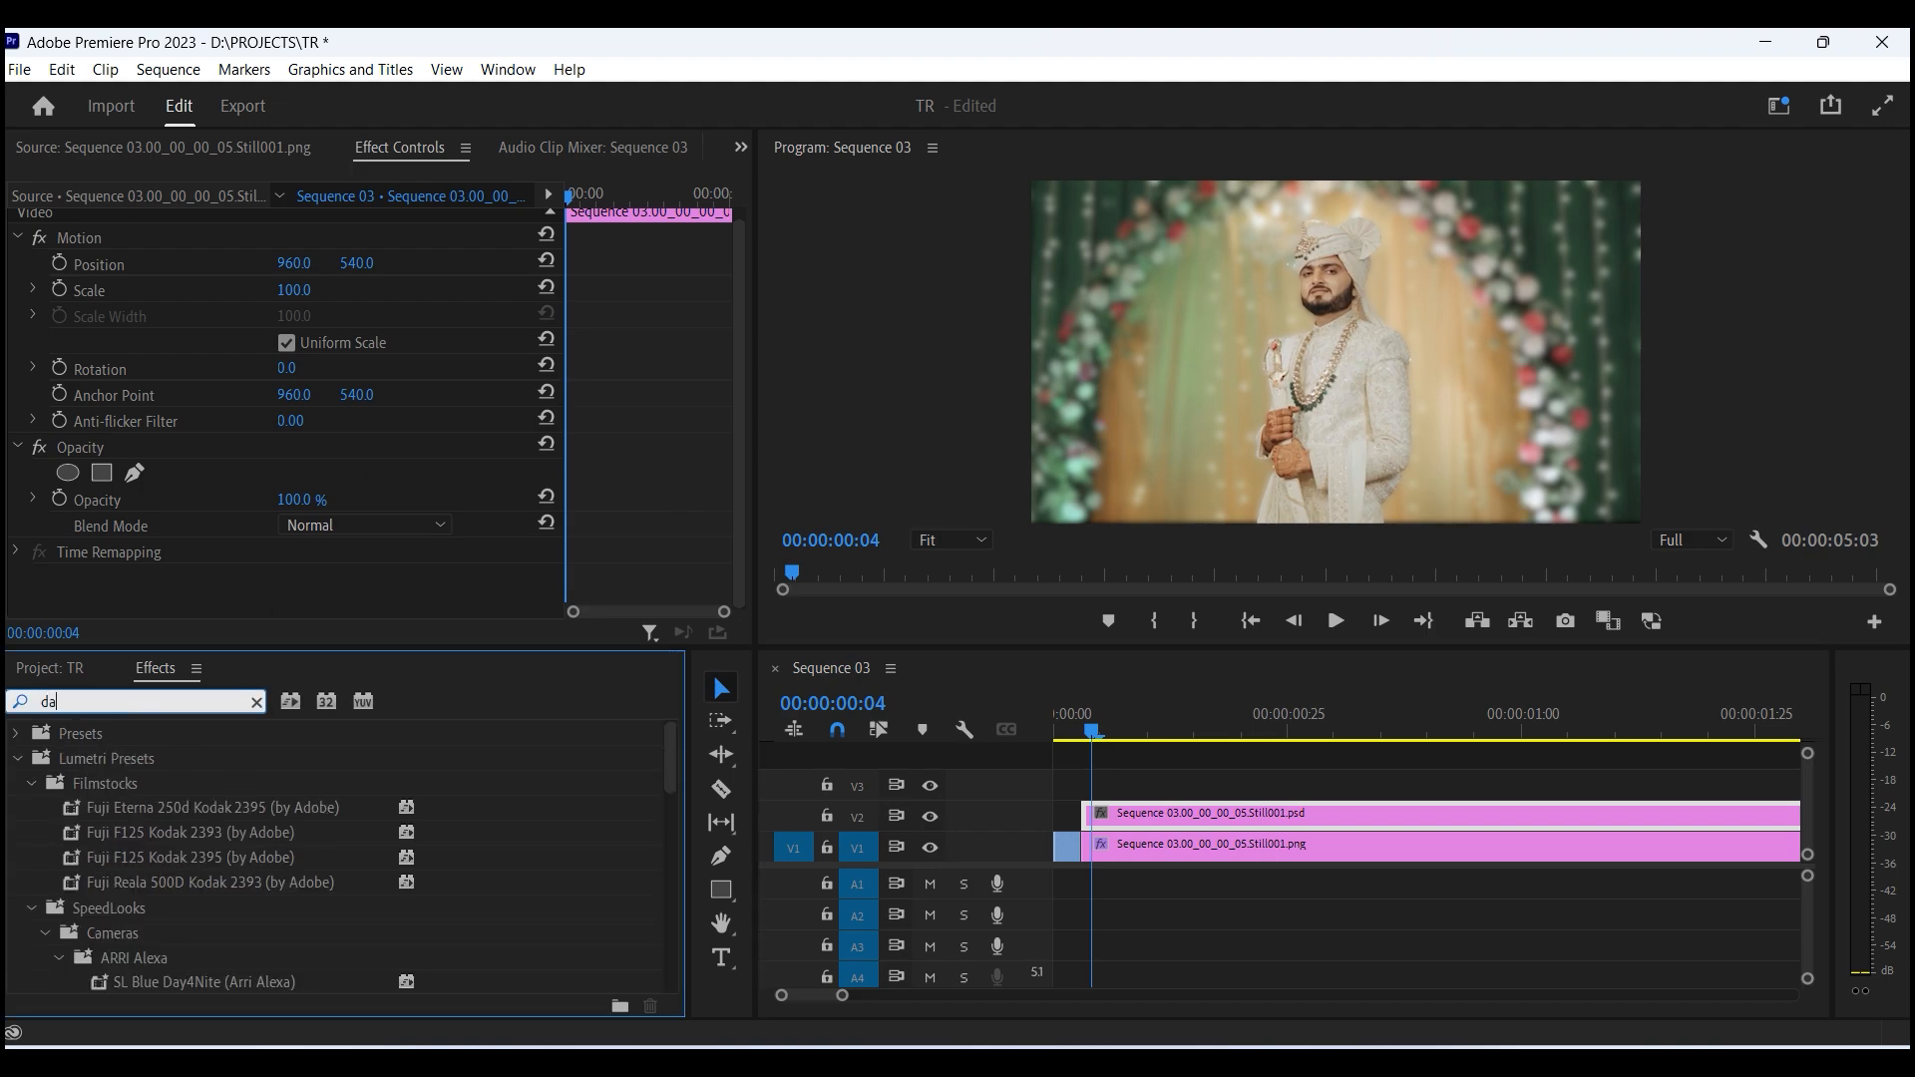
key("BackSpace")
key("BackSpace")
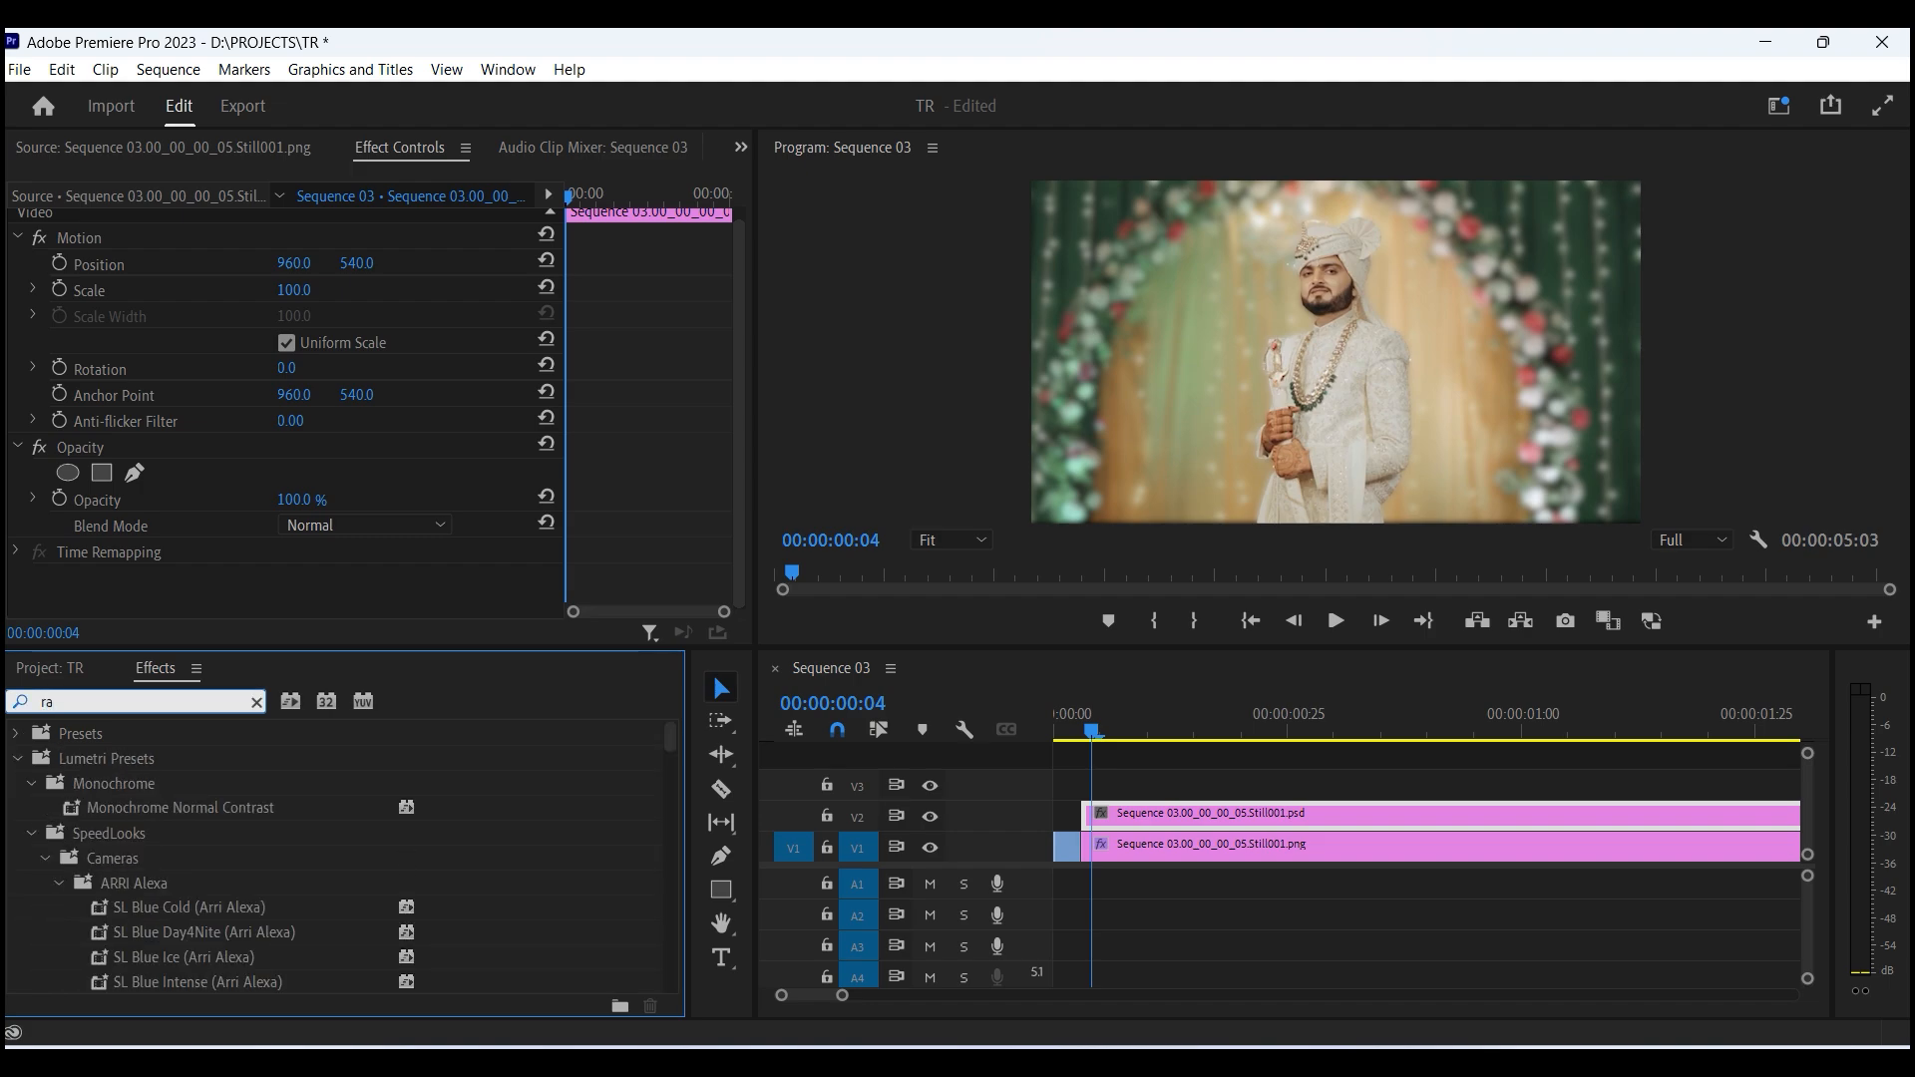
type("dial")
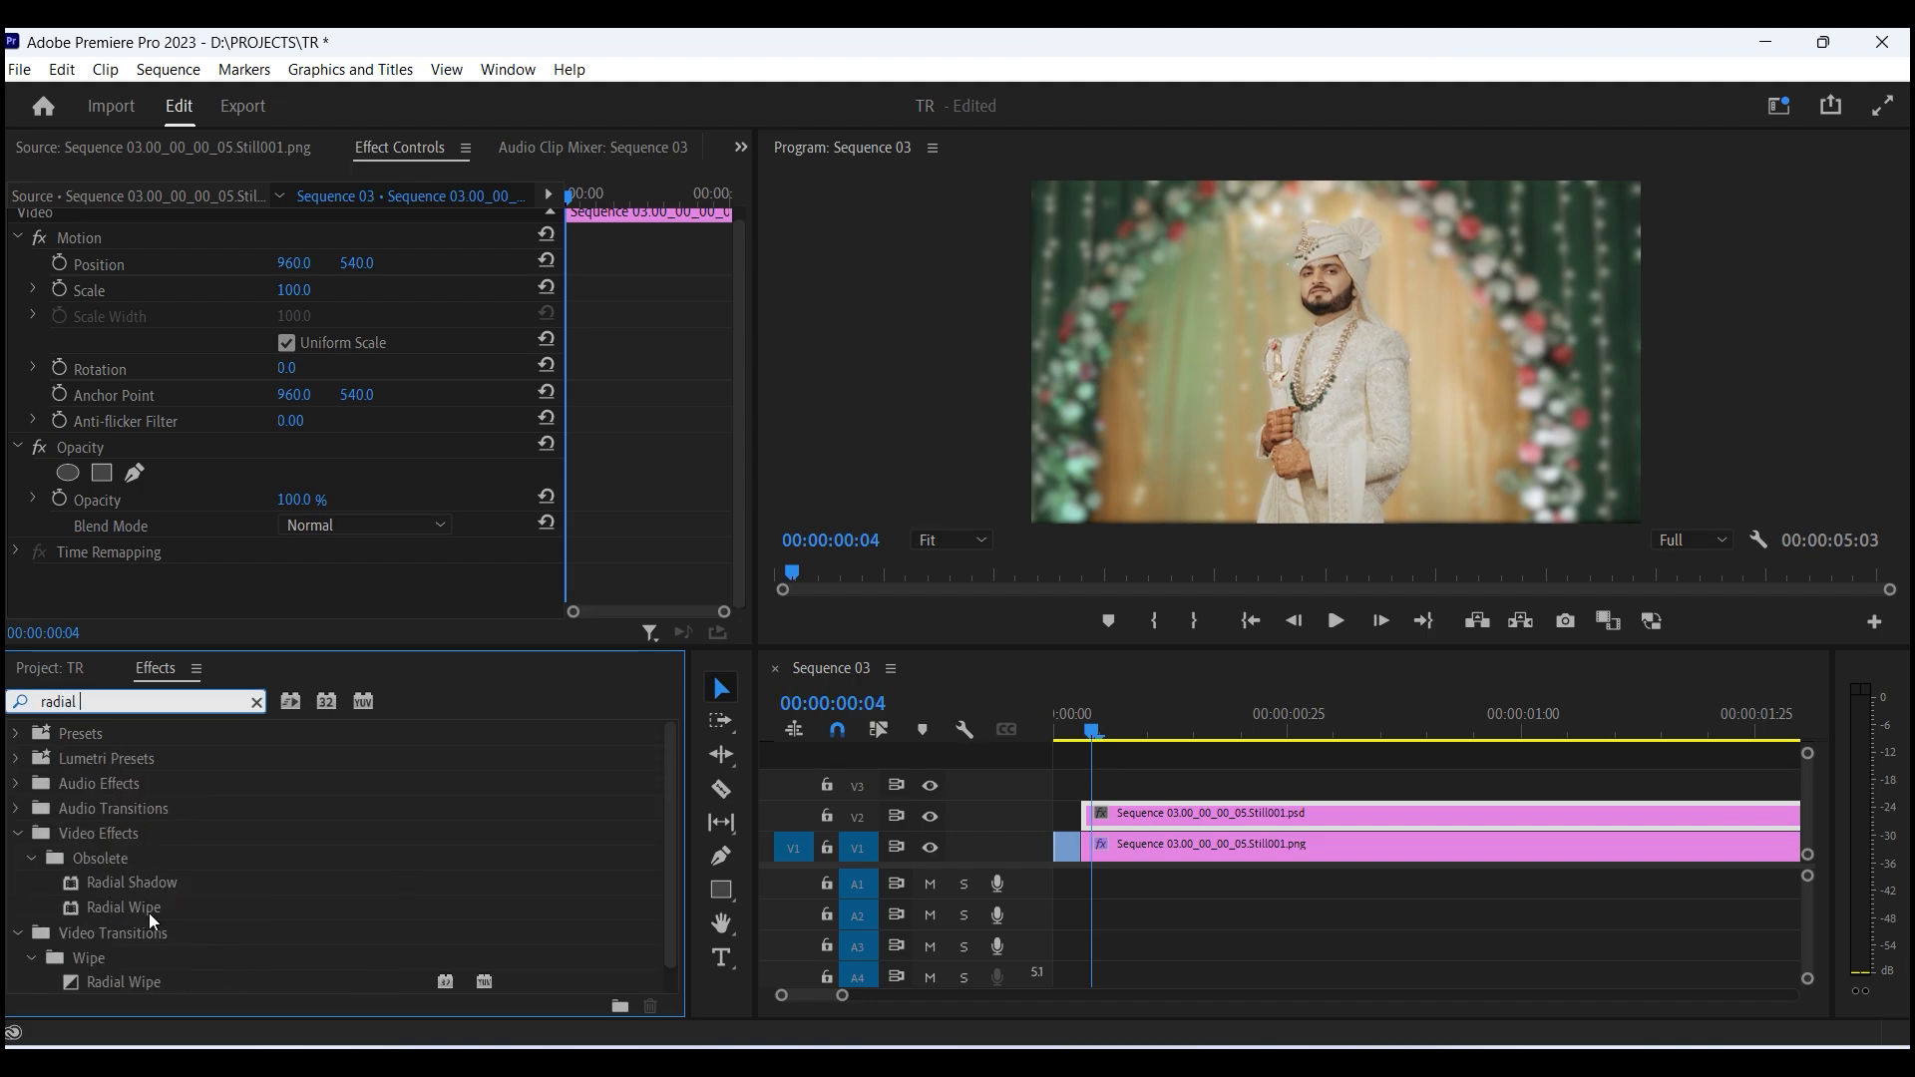
left_click_drag(170, 881, 1116, 809)
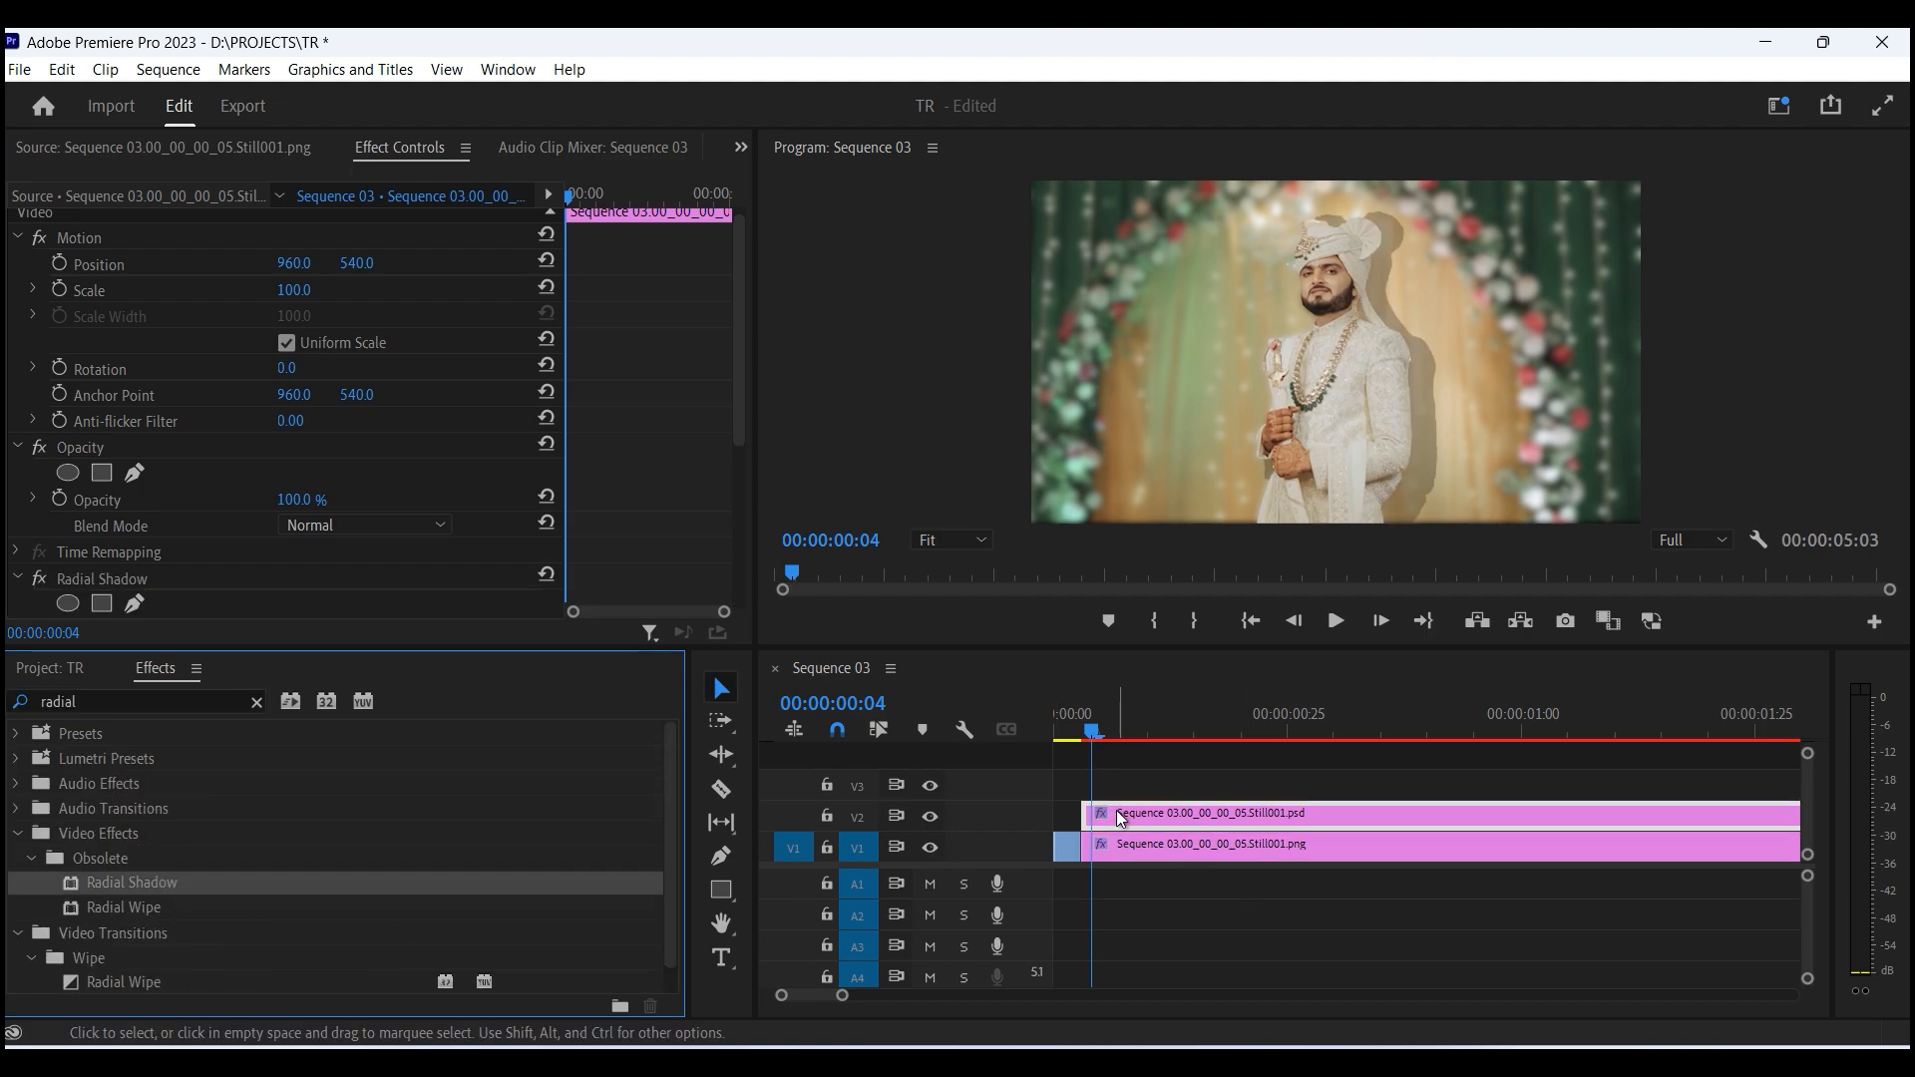
- Set the Radial Shadow opacity to 100%
scroll(433, 369, "down", 5)
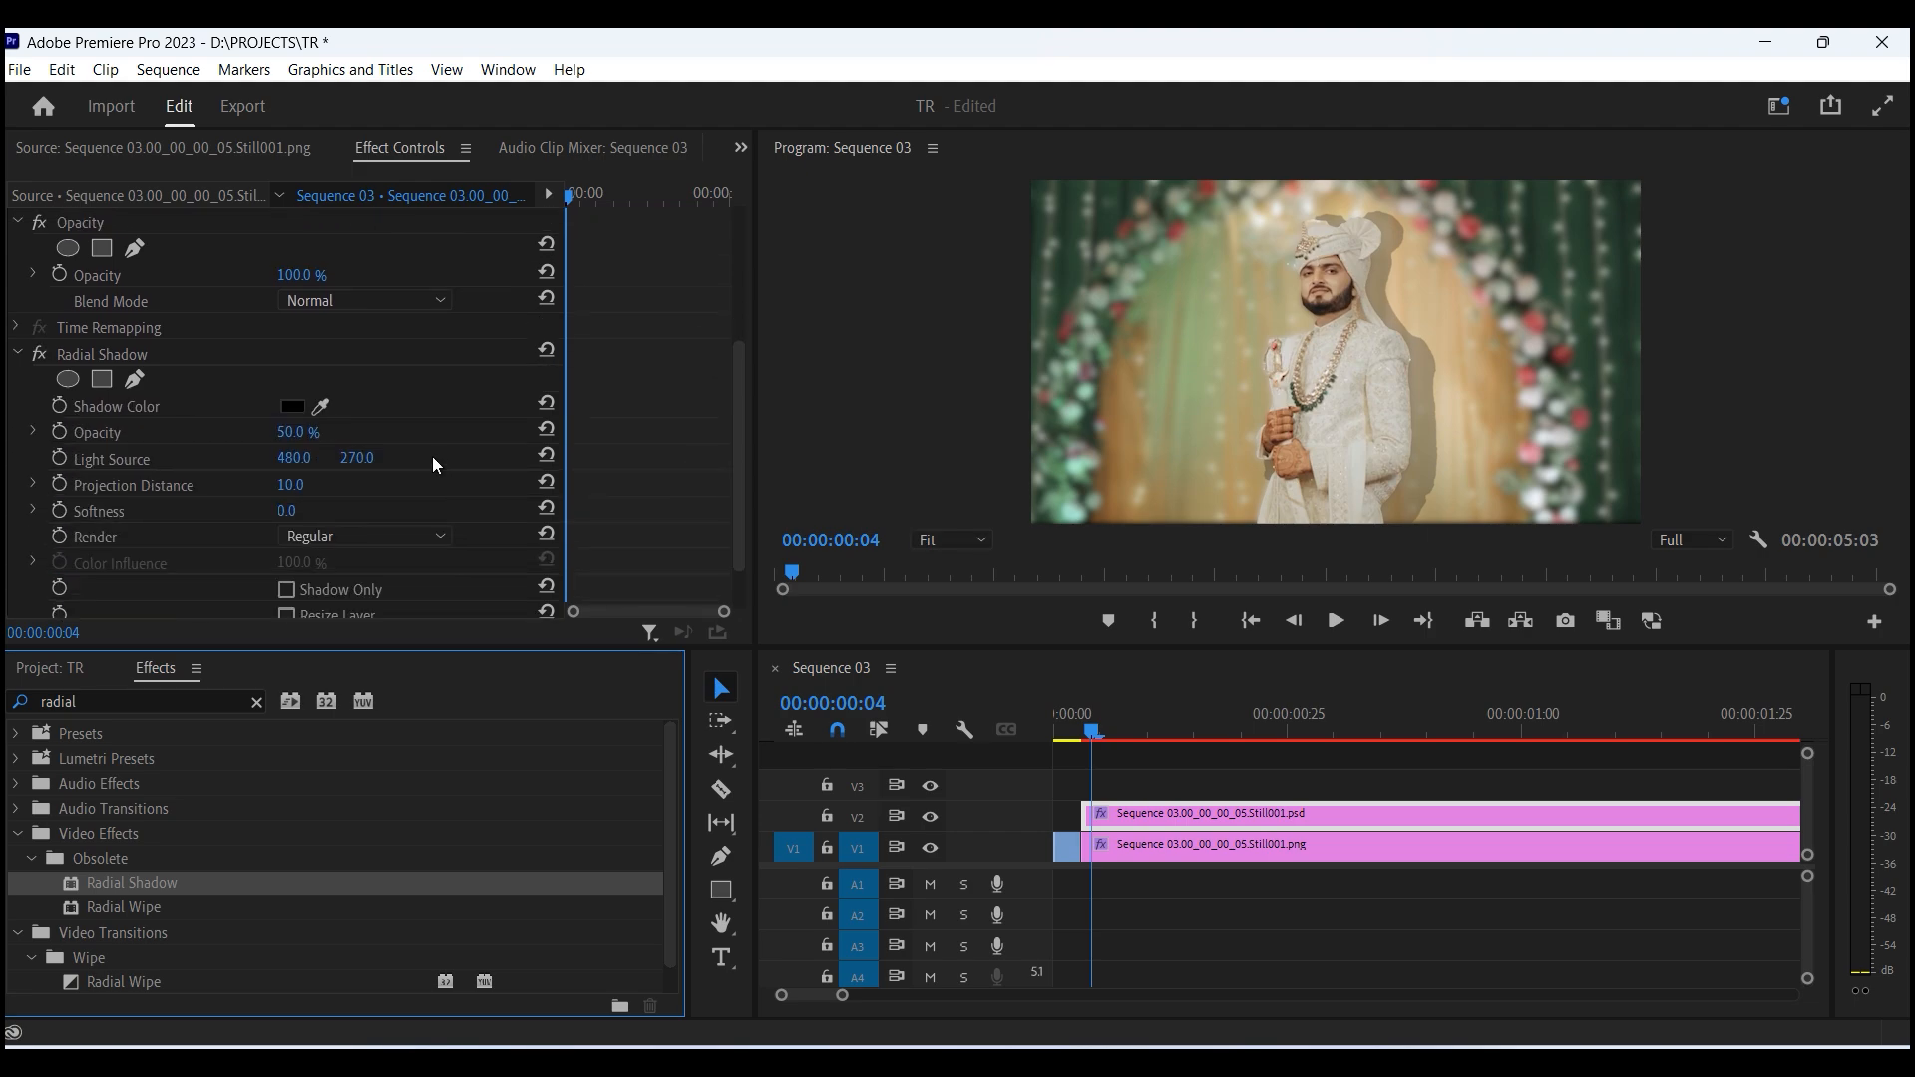
left_click(295, 432)
type("100")
key("Return")
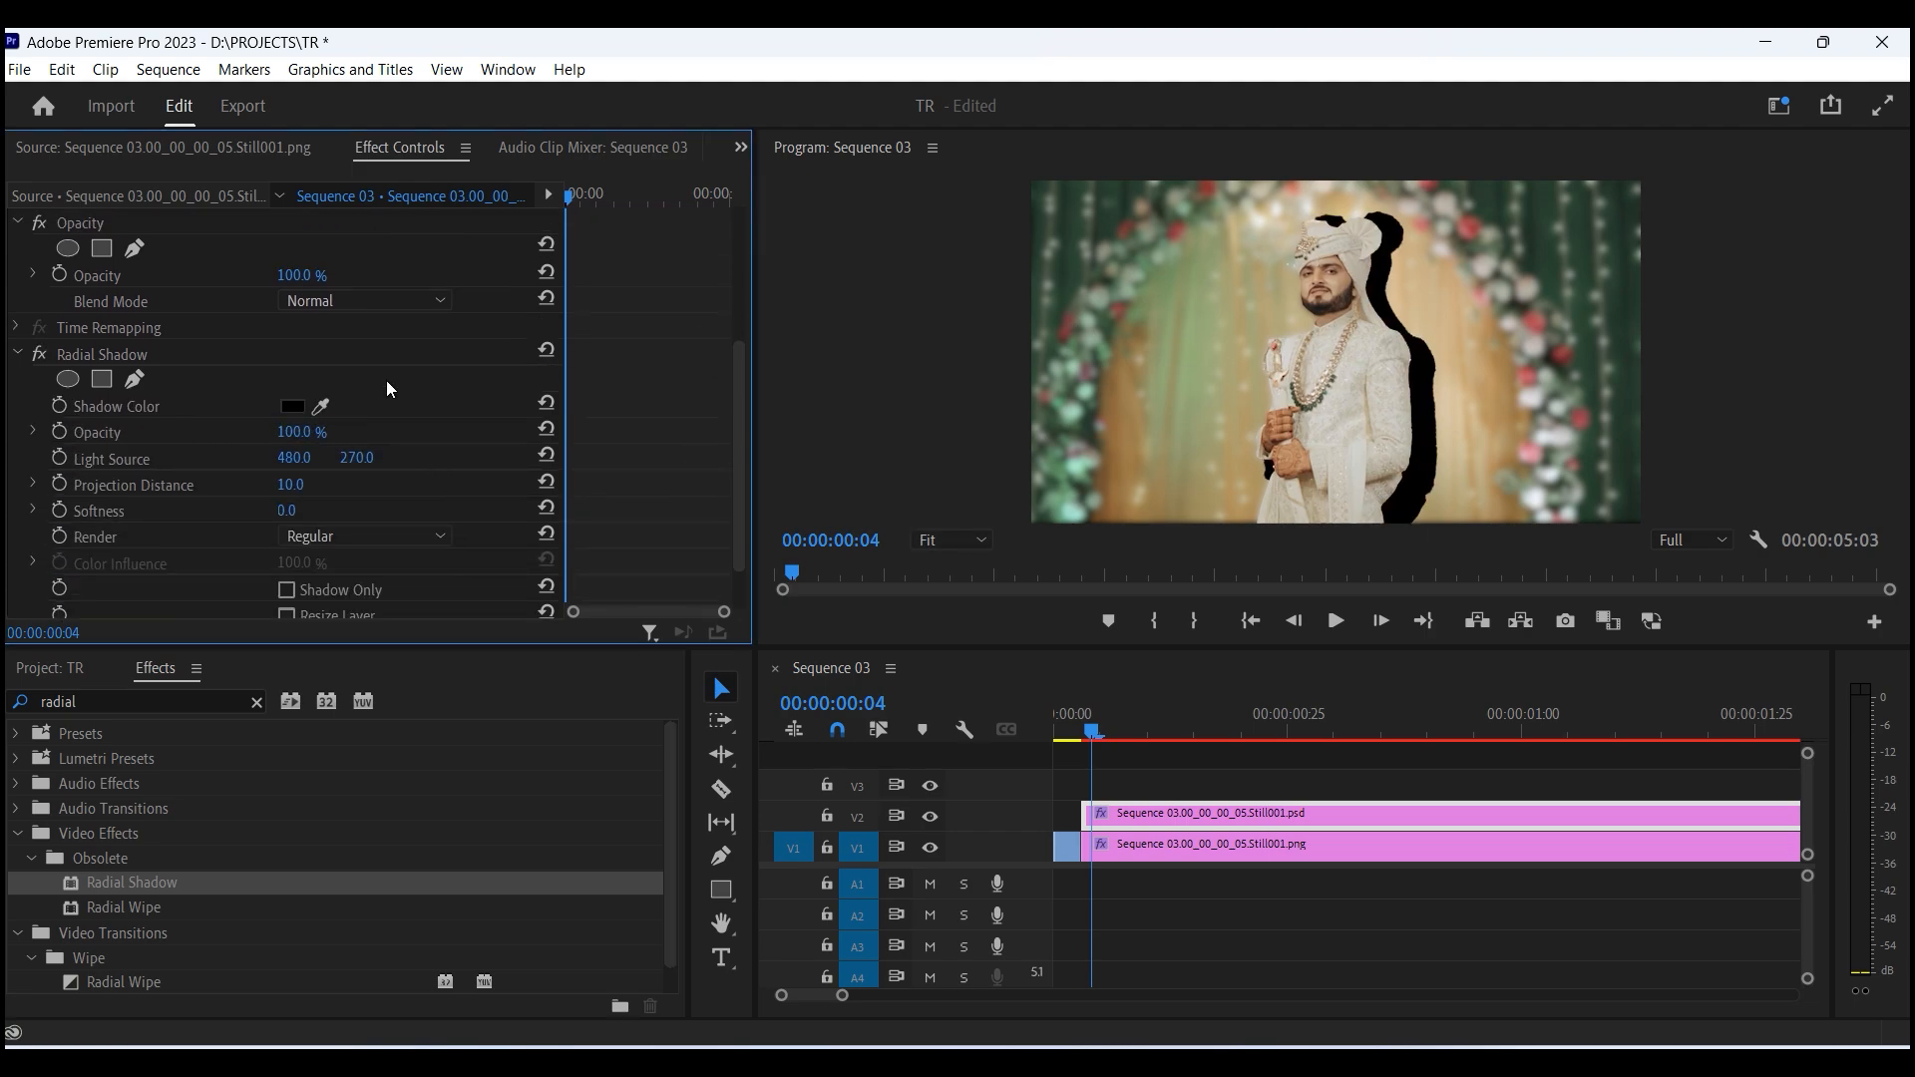
- Change the Radial Shadow colour to white in the Color Picker
left_click(292, 407)
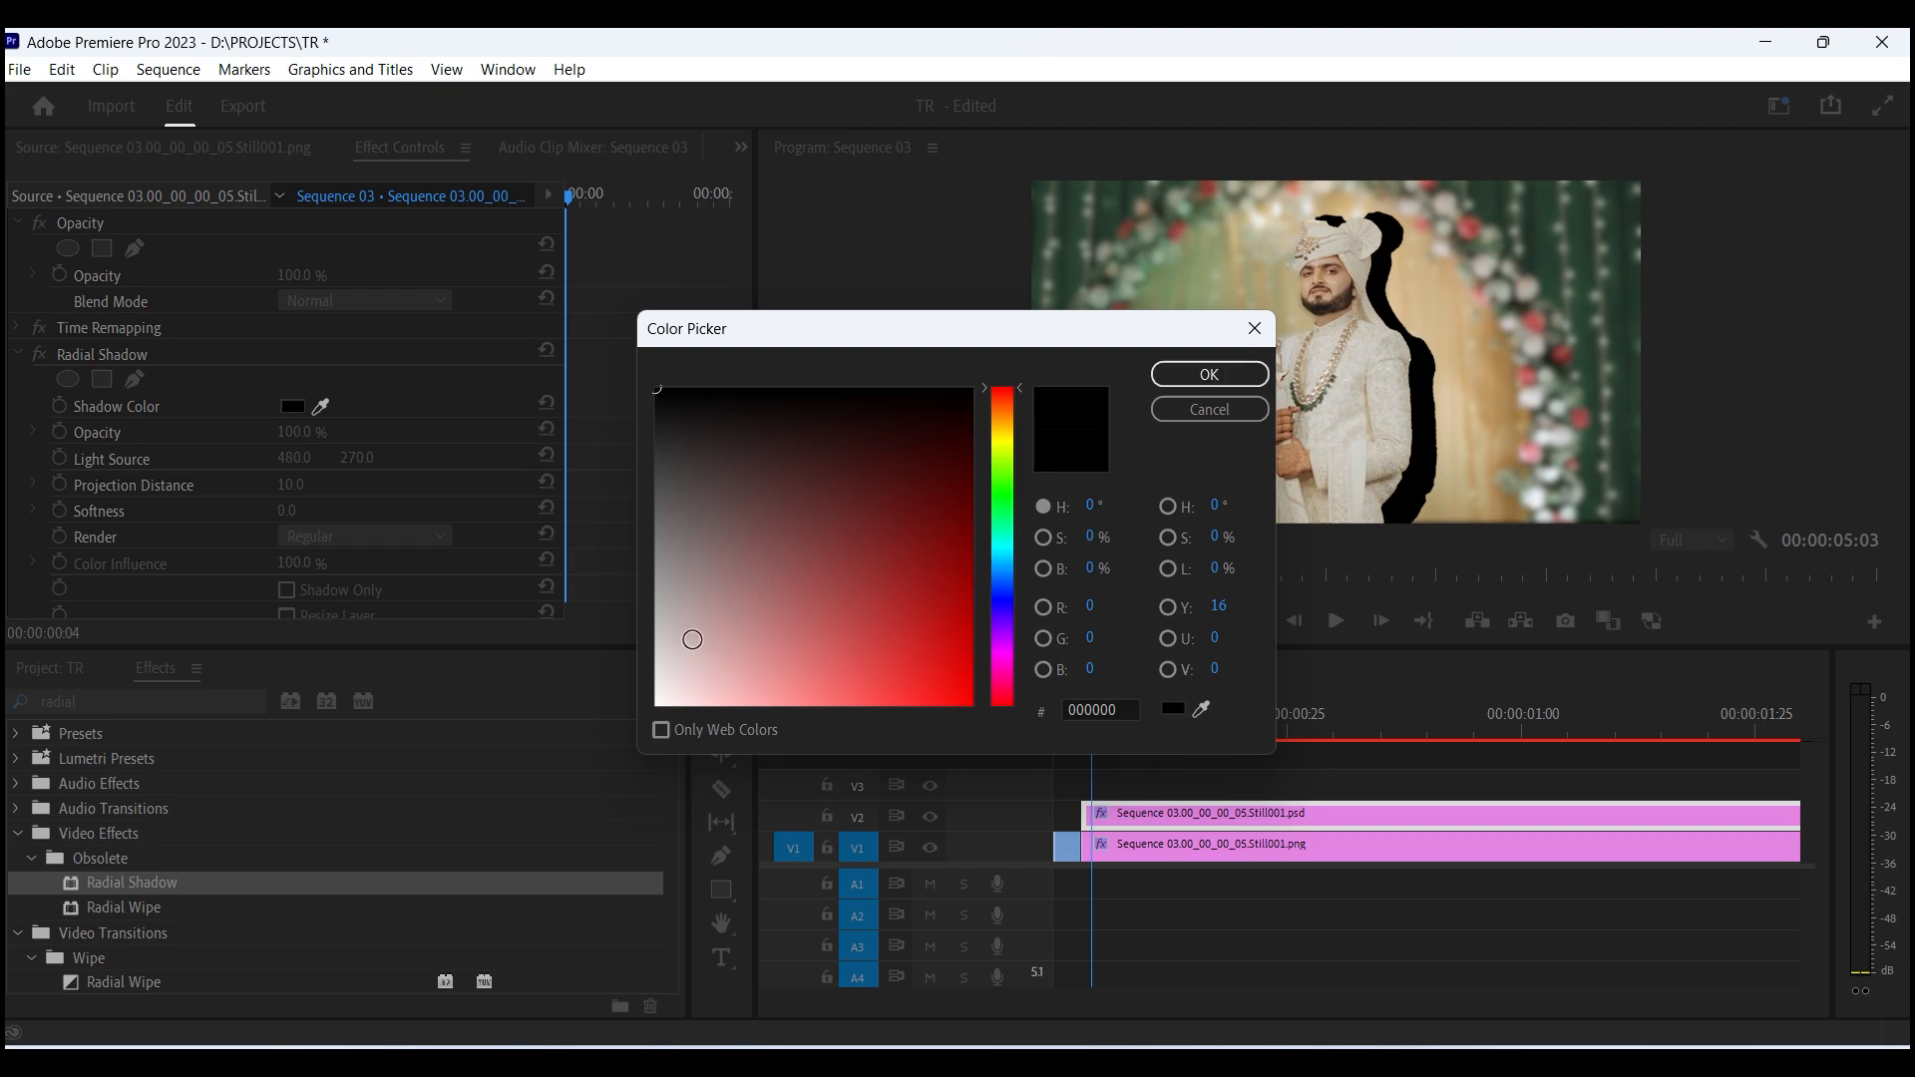
left_click(664, 696)
left_click(1209, 375)
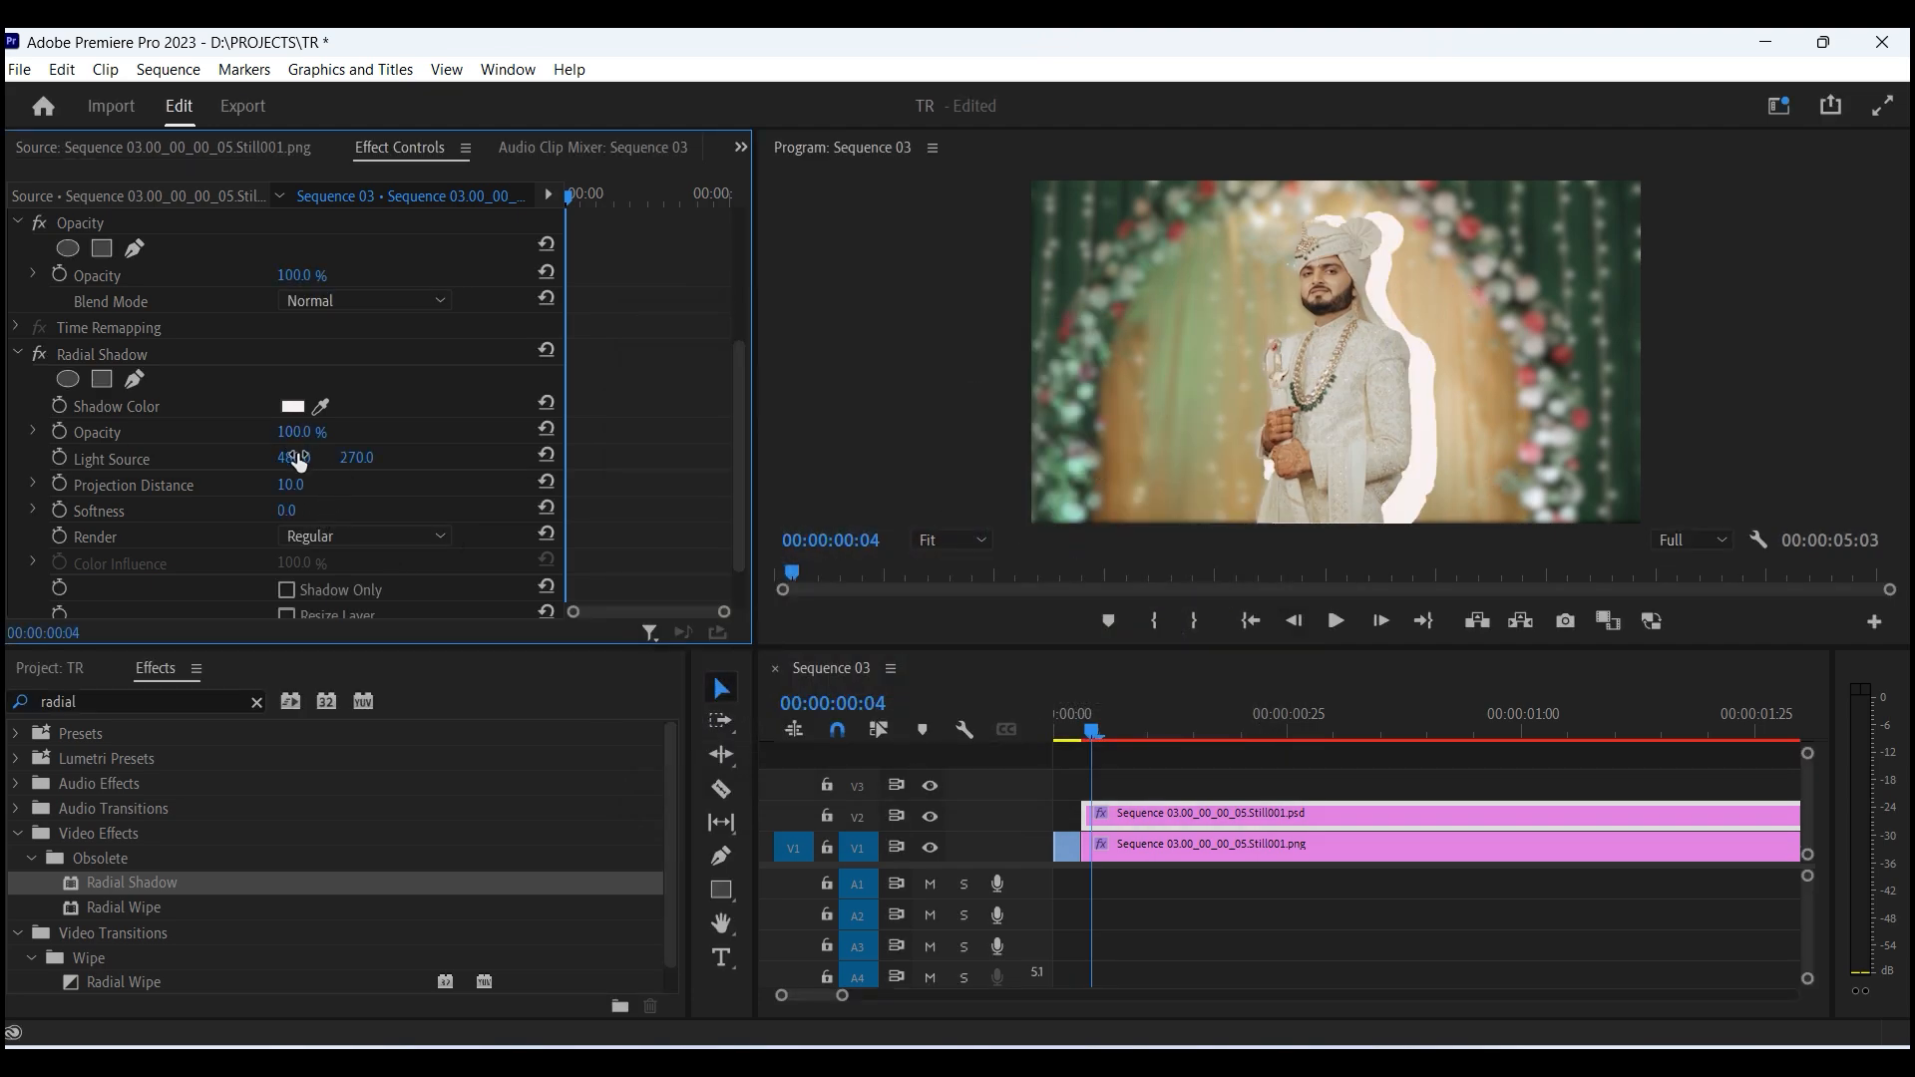
- Set the Radial Shadow light source to 964.0, 368.0 to center the white outline around the groom
left_click_drag(294, 457, 819, 457)
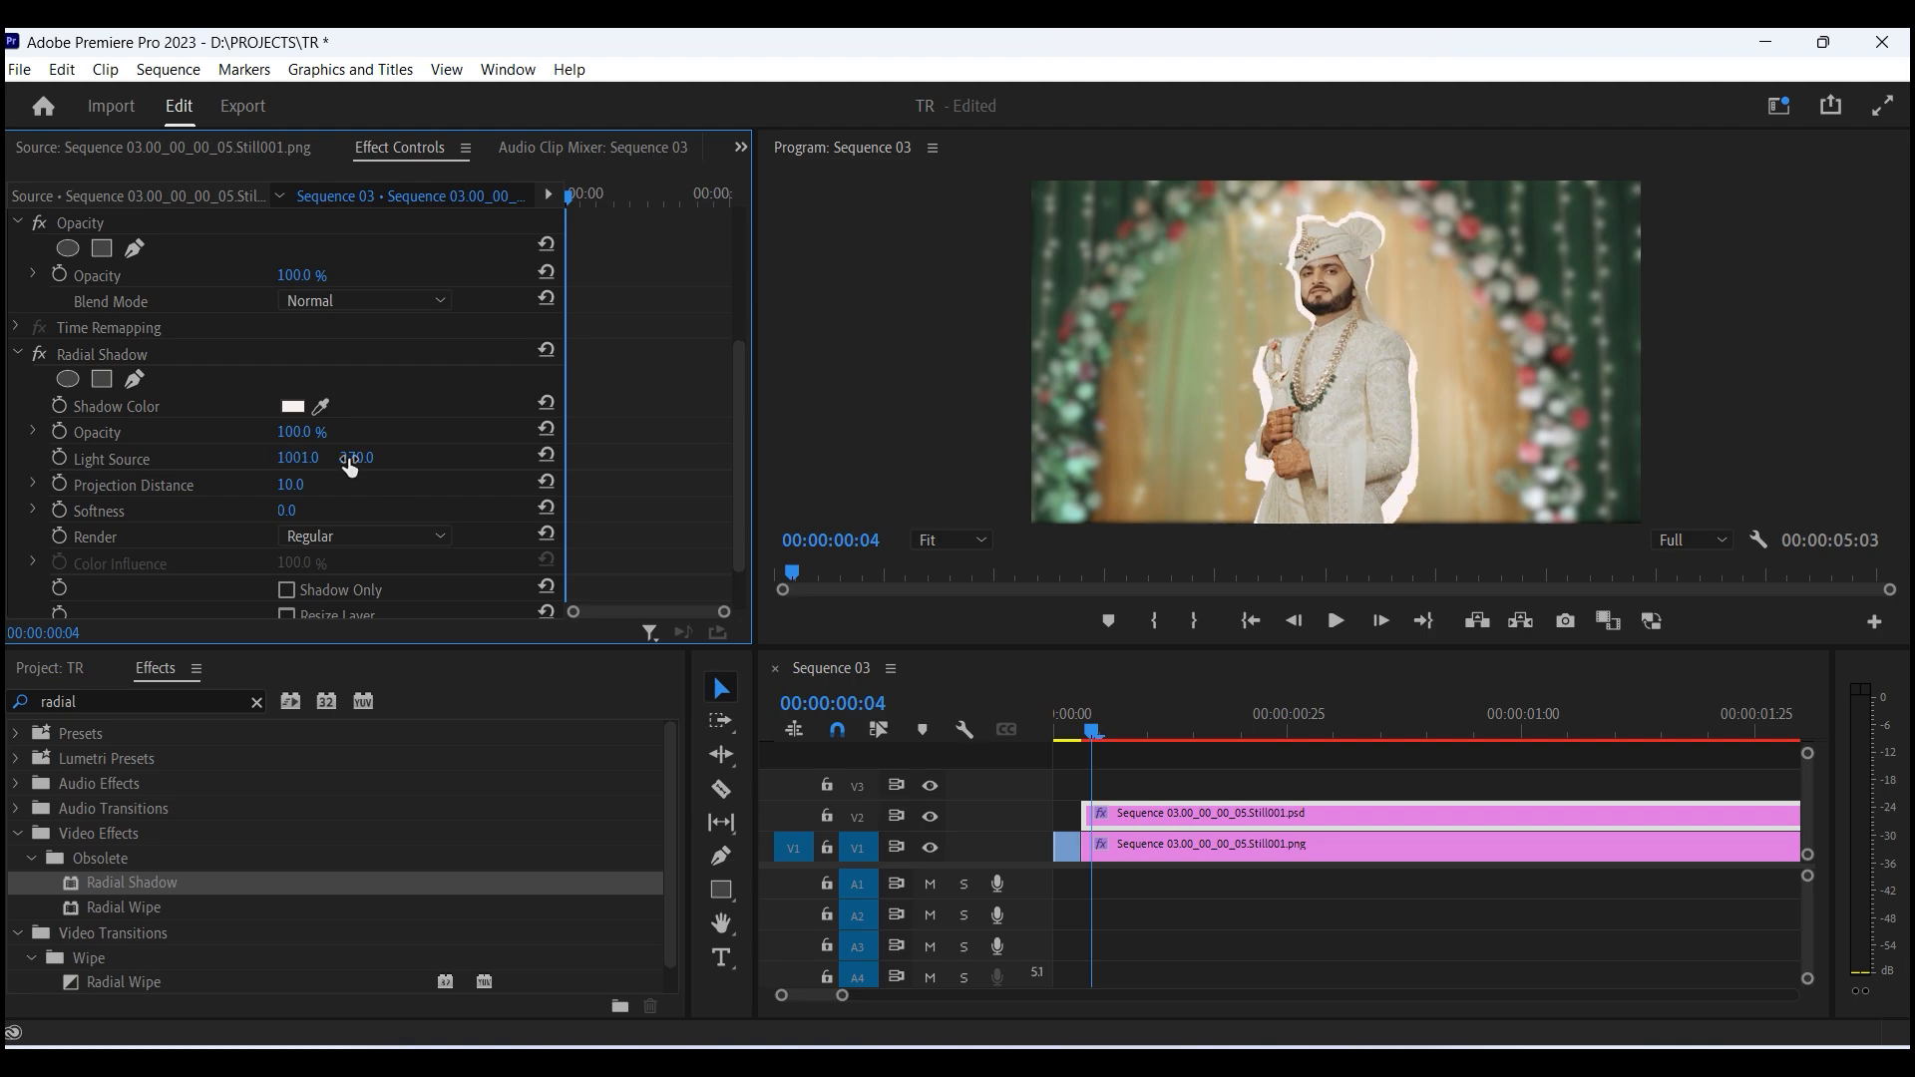
left_click_drag(351, 458, 346, 459)
left_click_drag(300, 463, 257, 464)
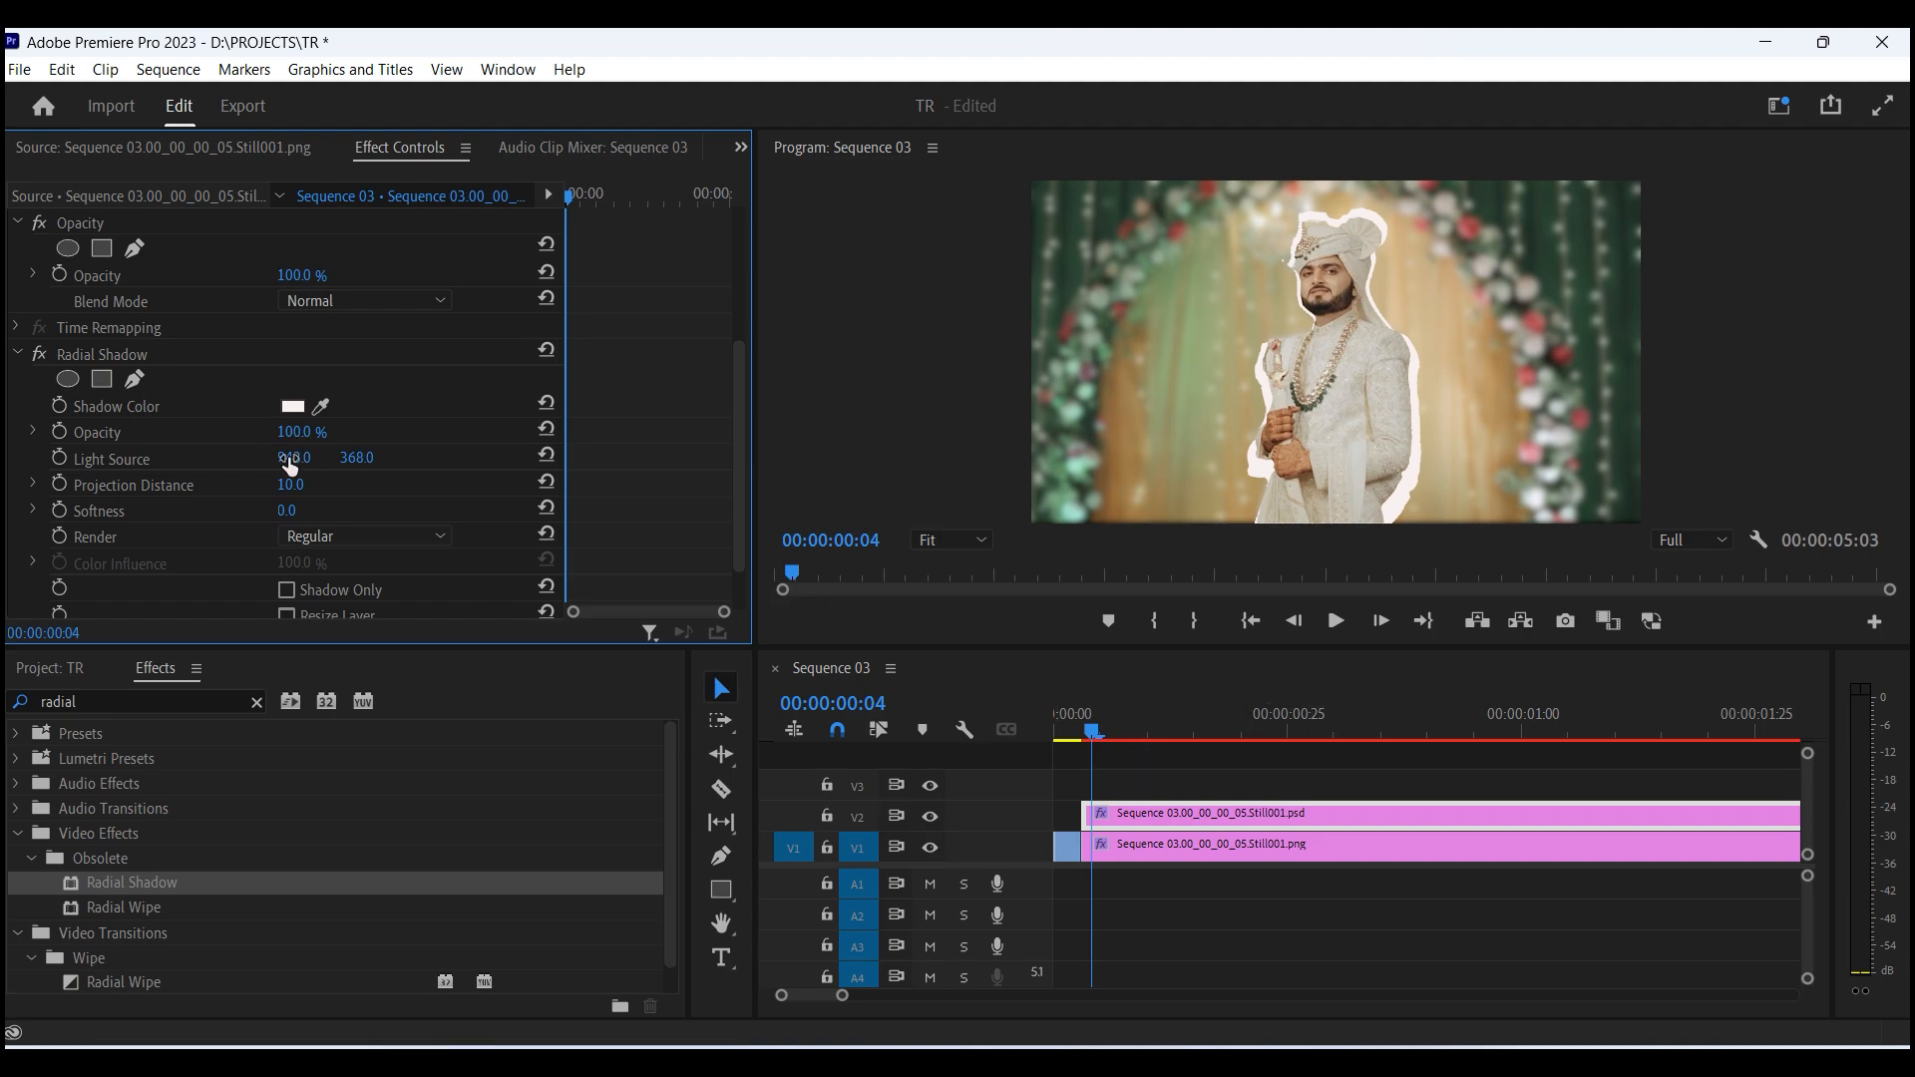
left_click_drag(290, 465, 296, 465)
left_click_drag(1094, 735, 1119, 735)
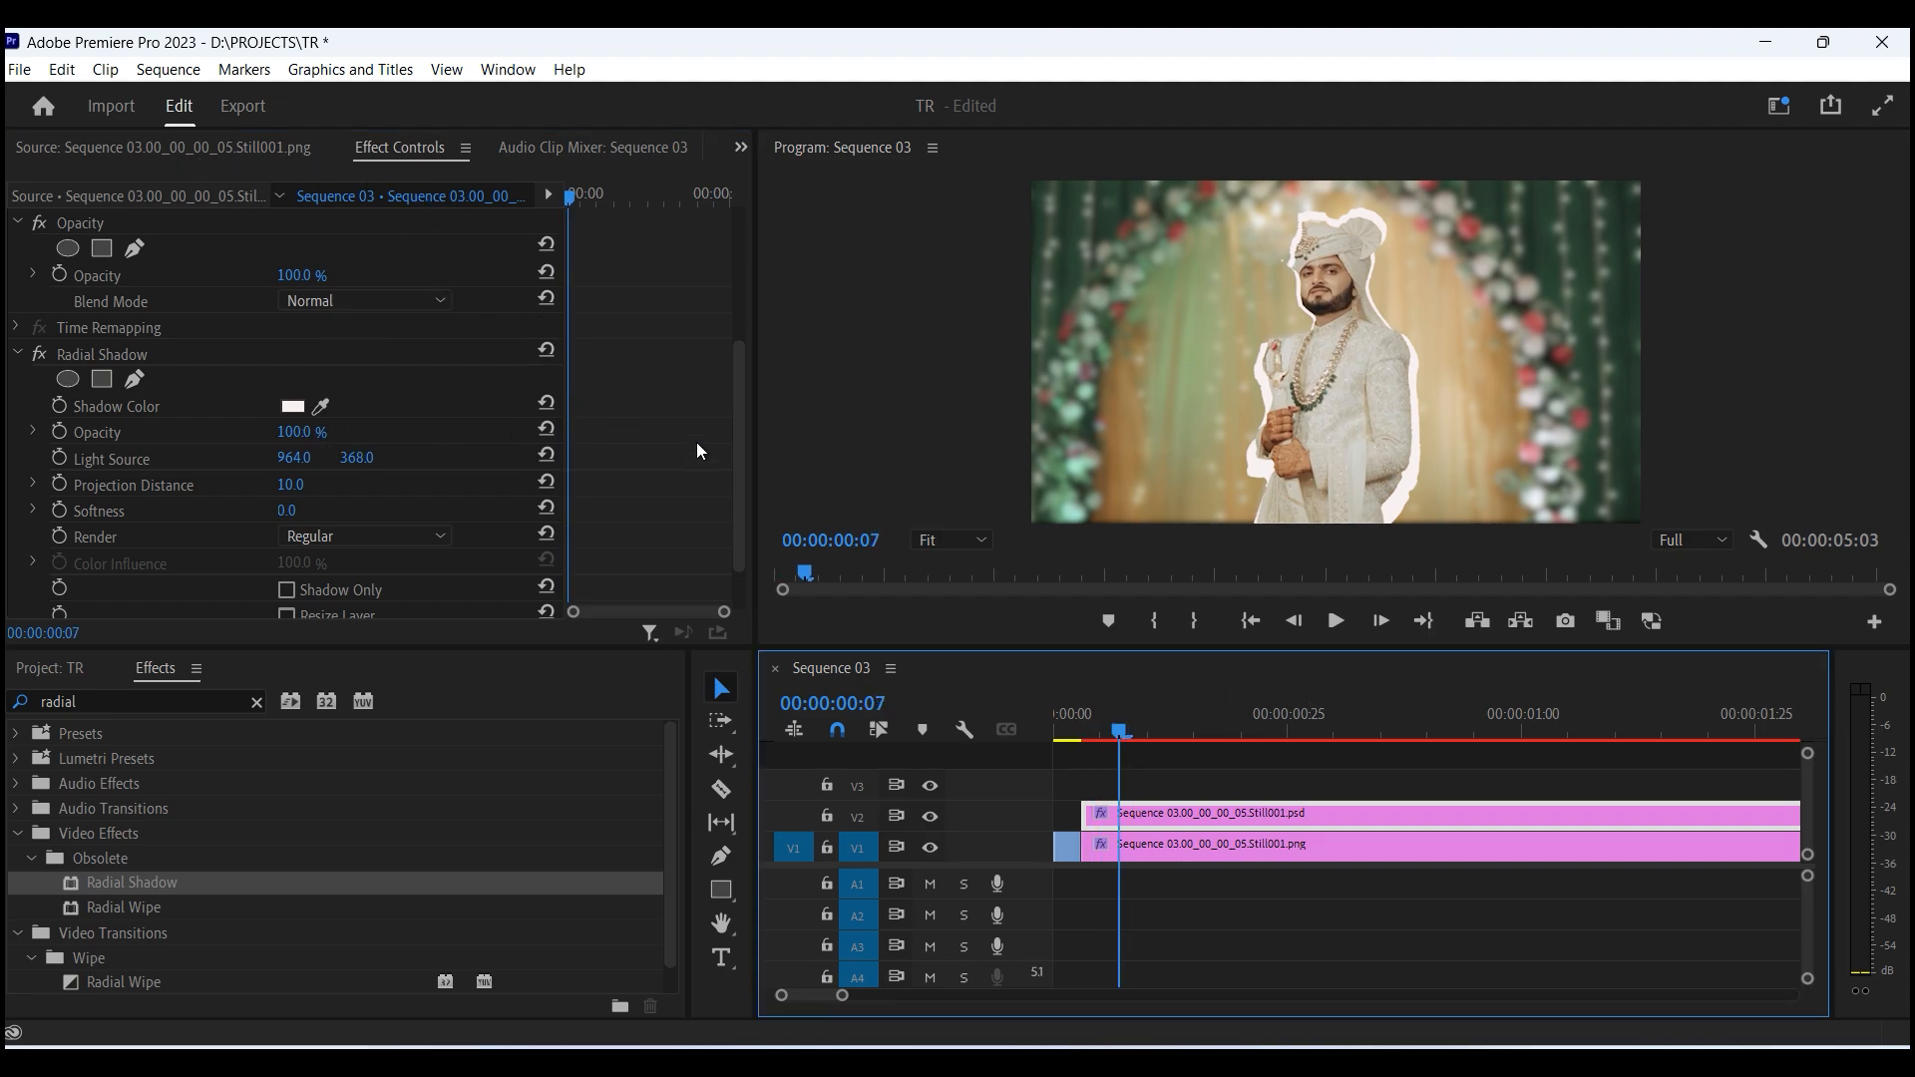
scroll(699, 450, "up", 5)
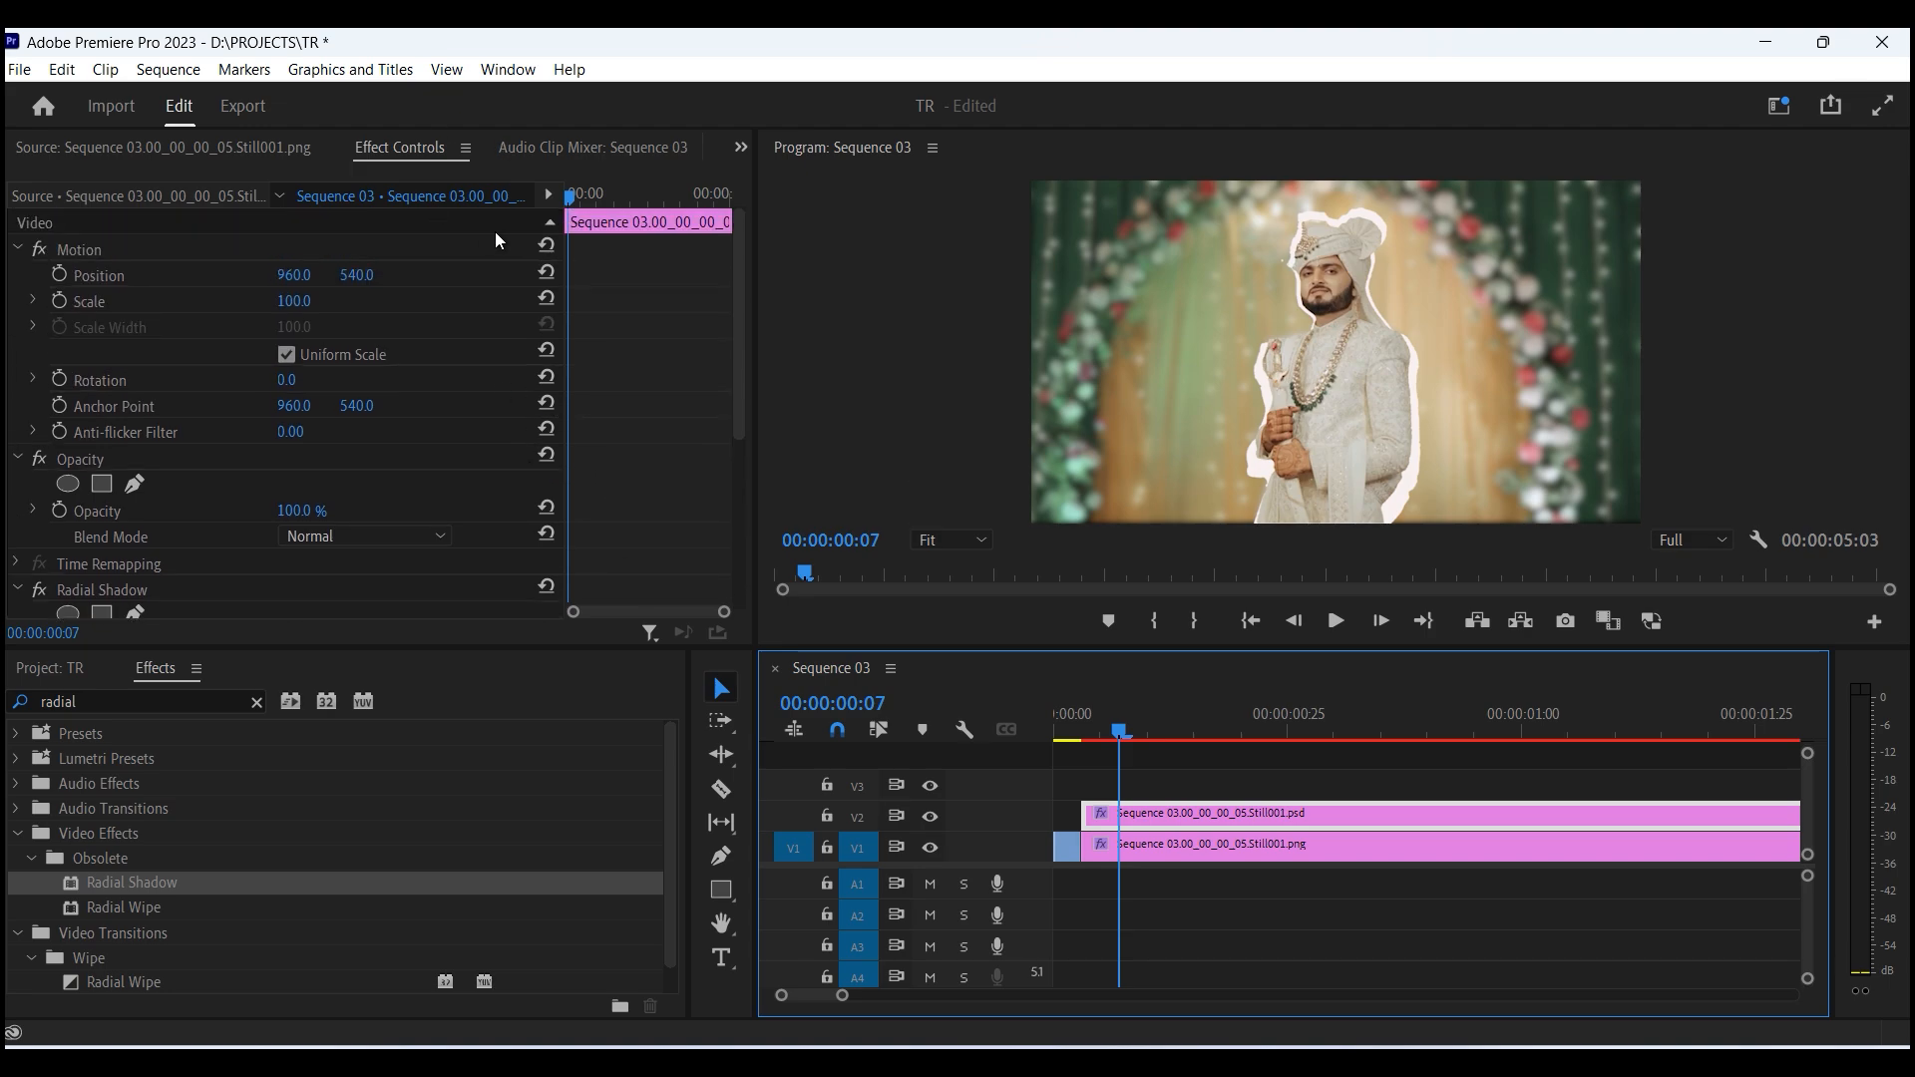
- Add position and scale keyframes to the groom cutout and scale it up to 110
left_click(60, 297)
left_click(60, 276)
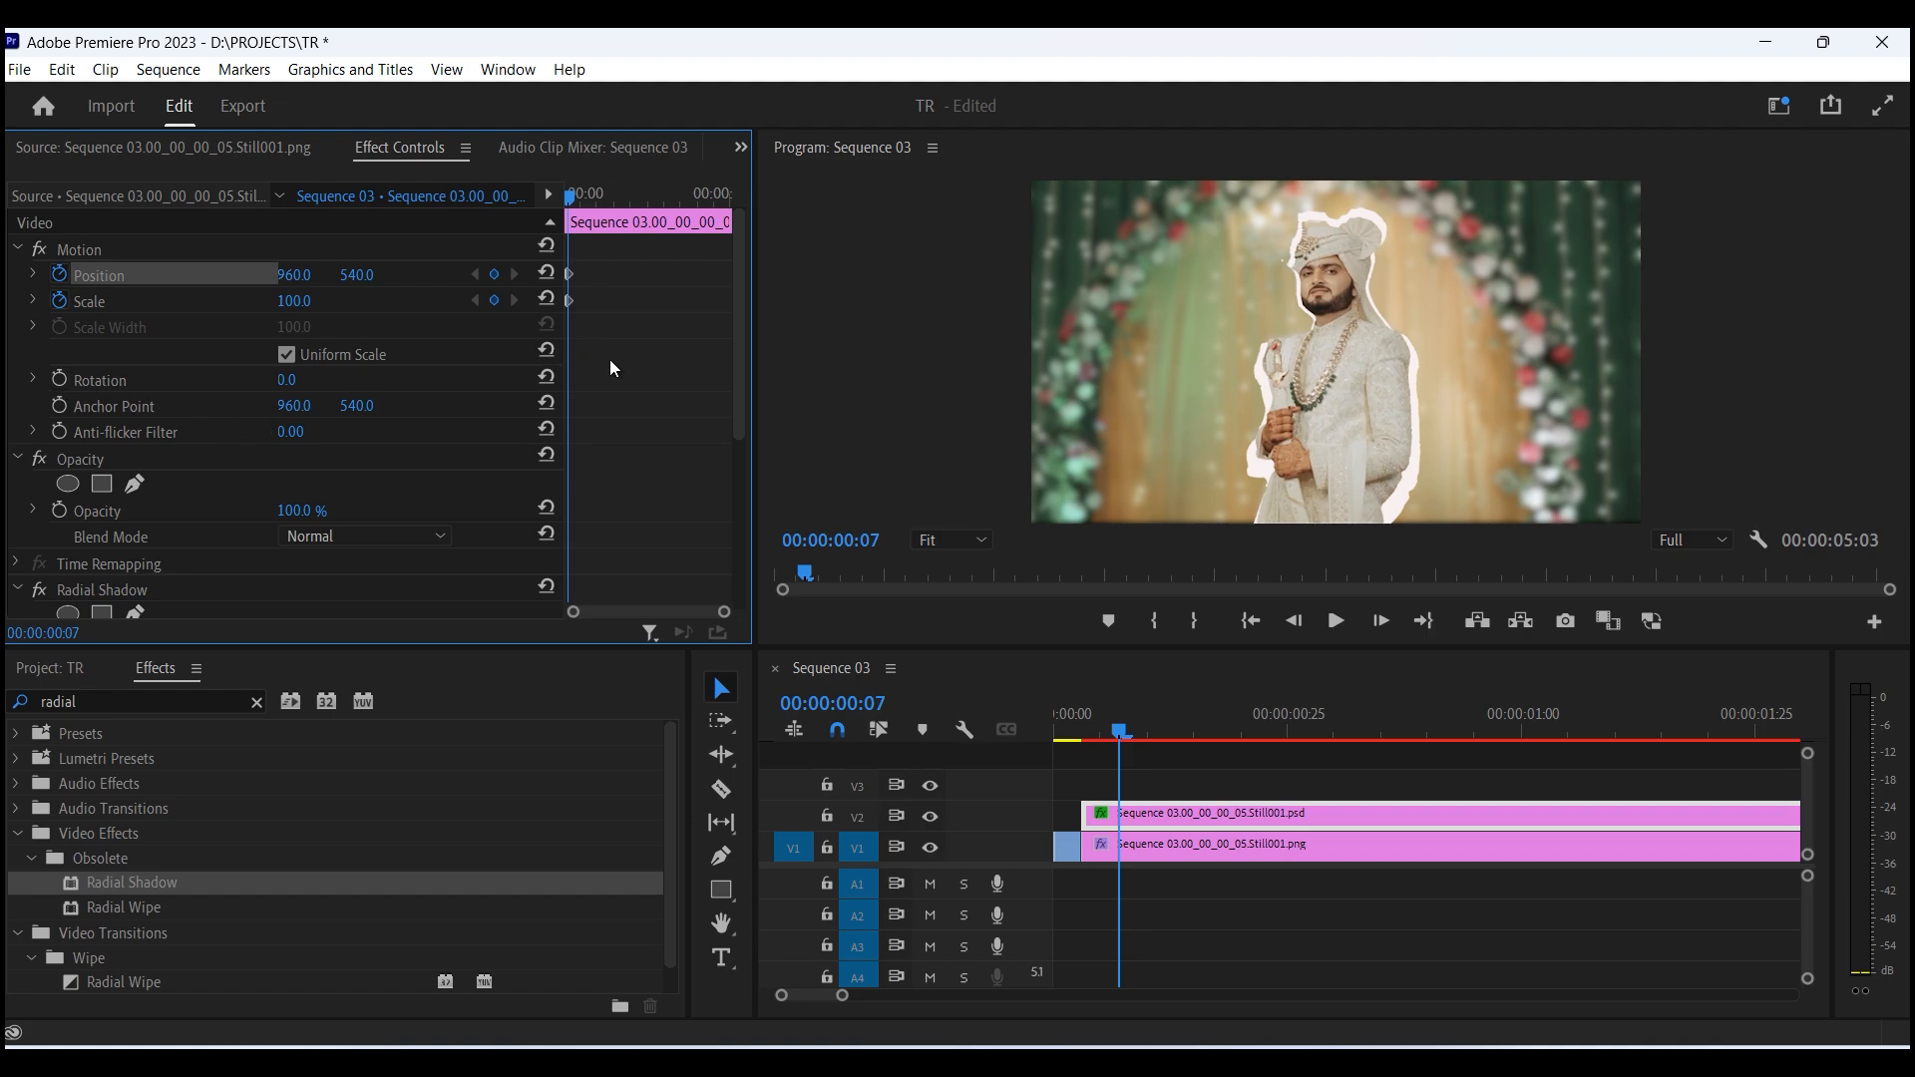
left_click_drag(611, 363, 561, 272)
left_click_drag(295, 303, 305, 302)
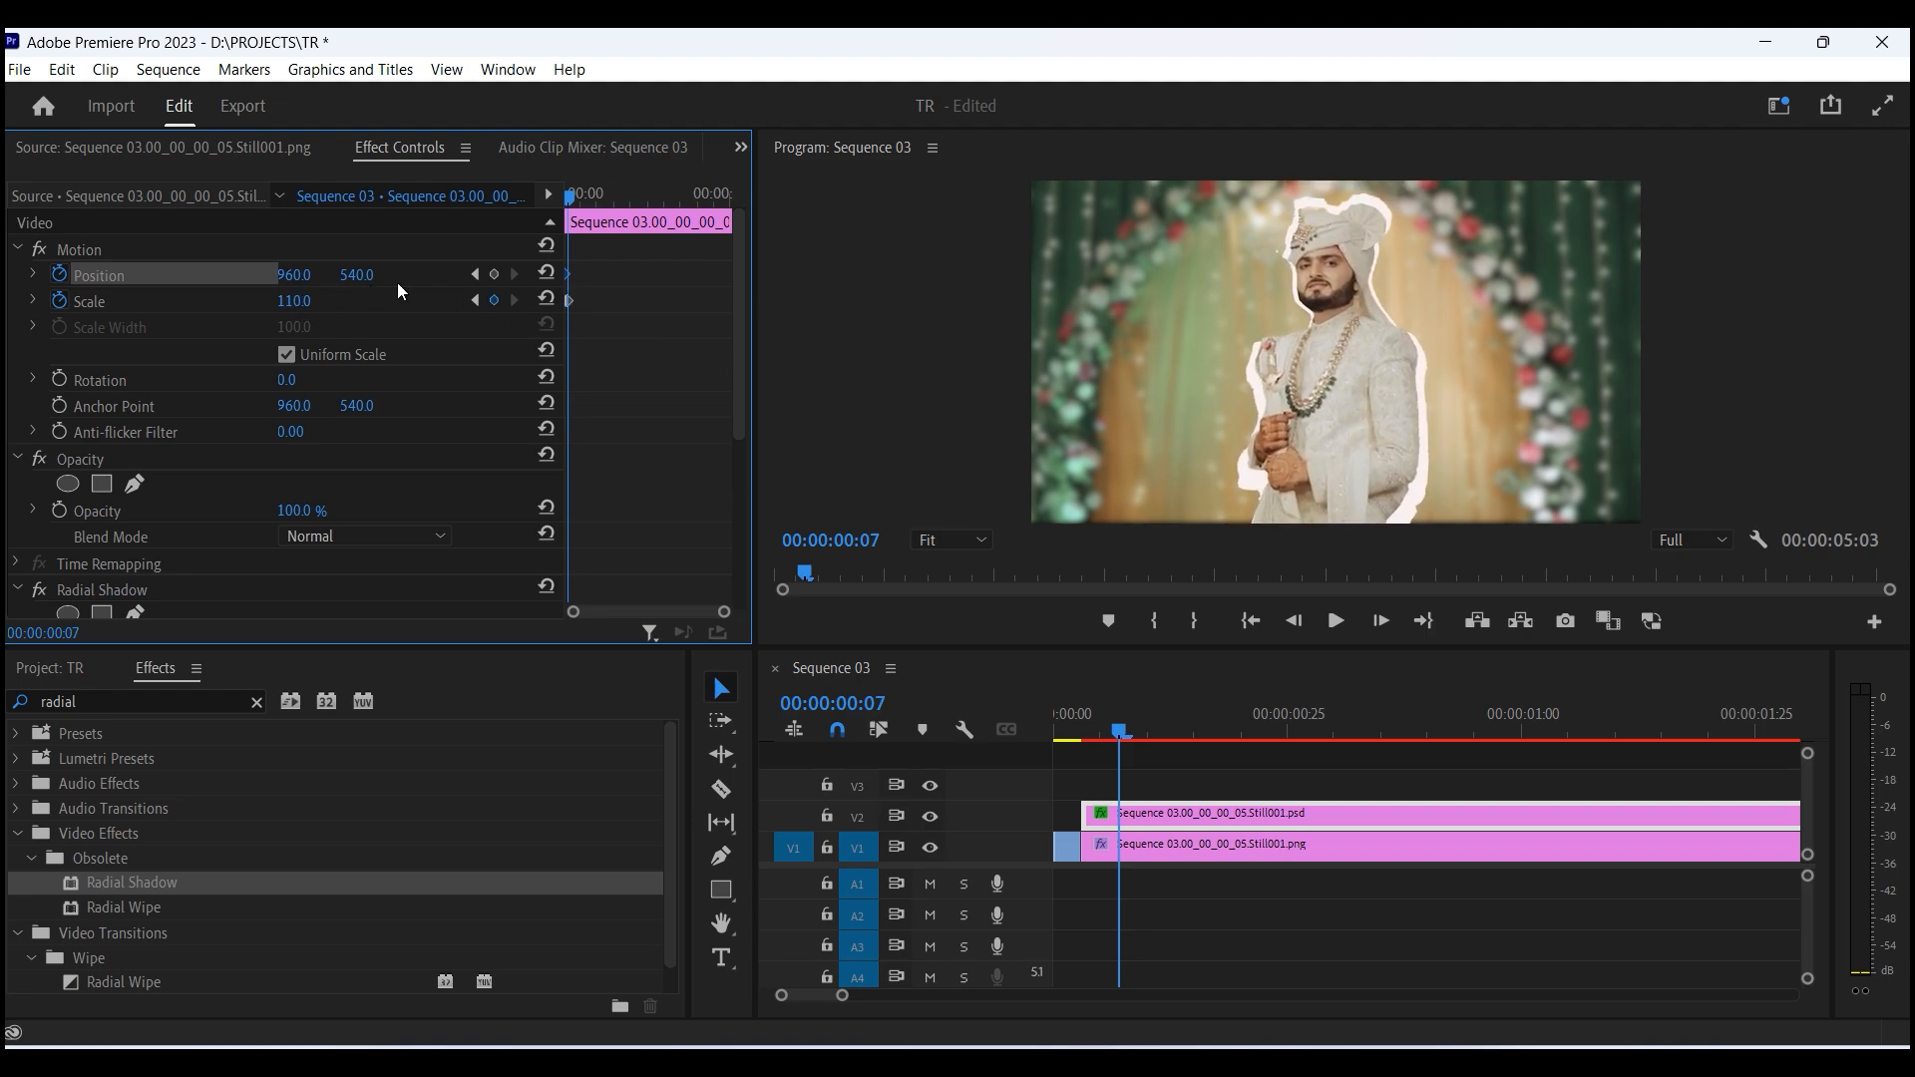
- Play back the cutout's zoom animation from the start of the sequence
scroll(620, 280, "up", 5)
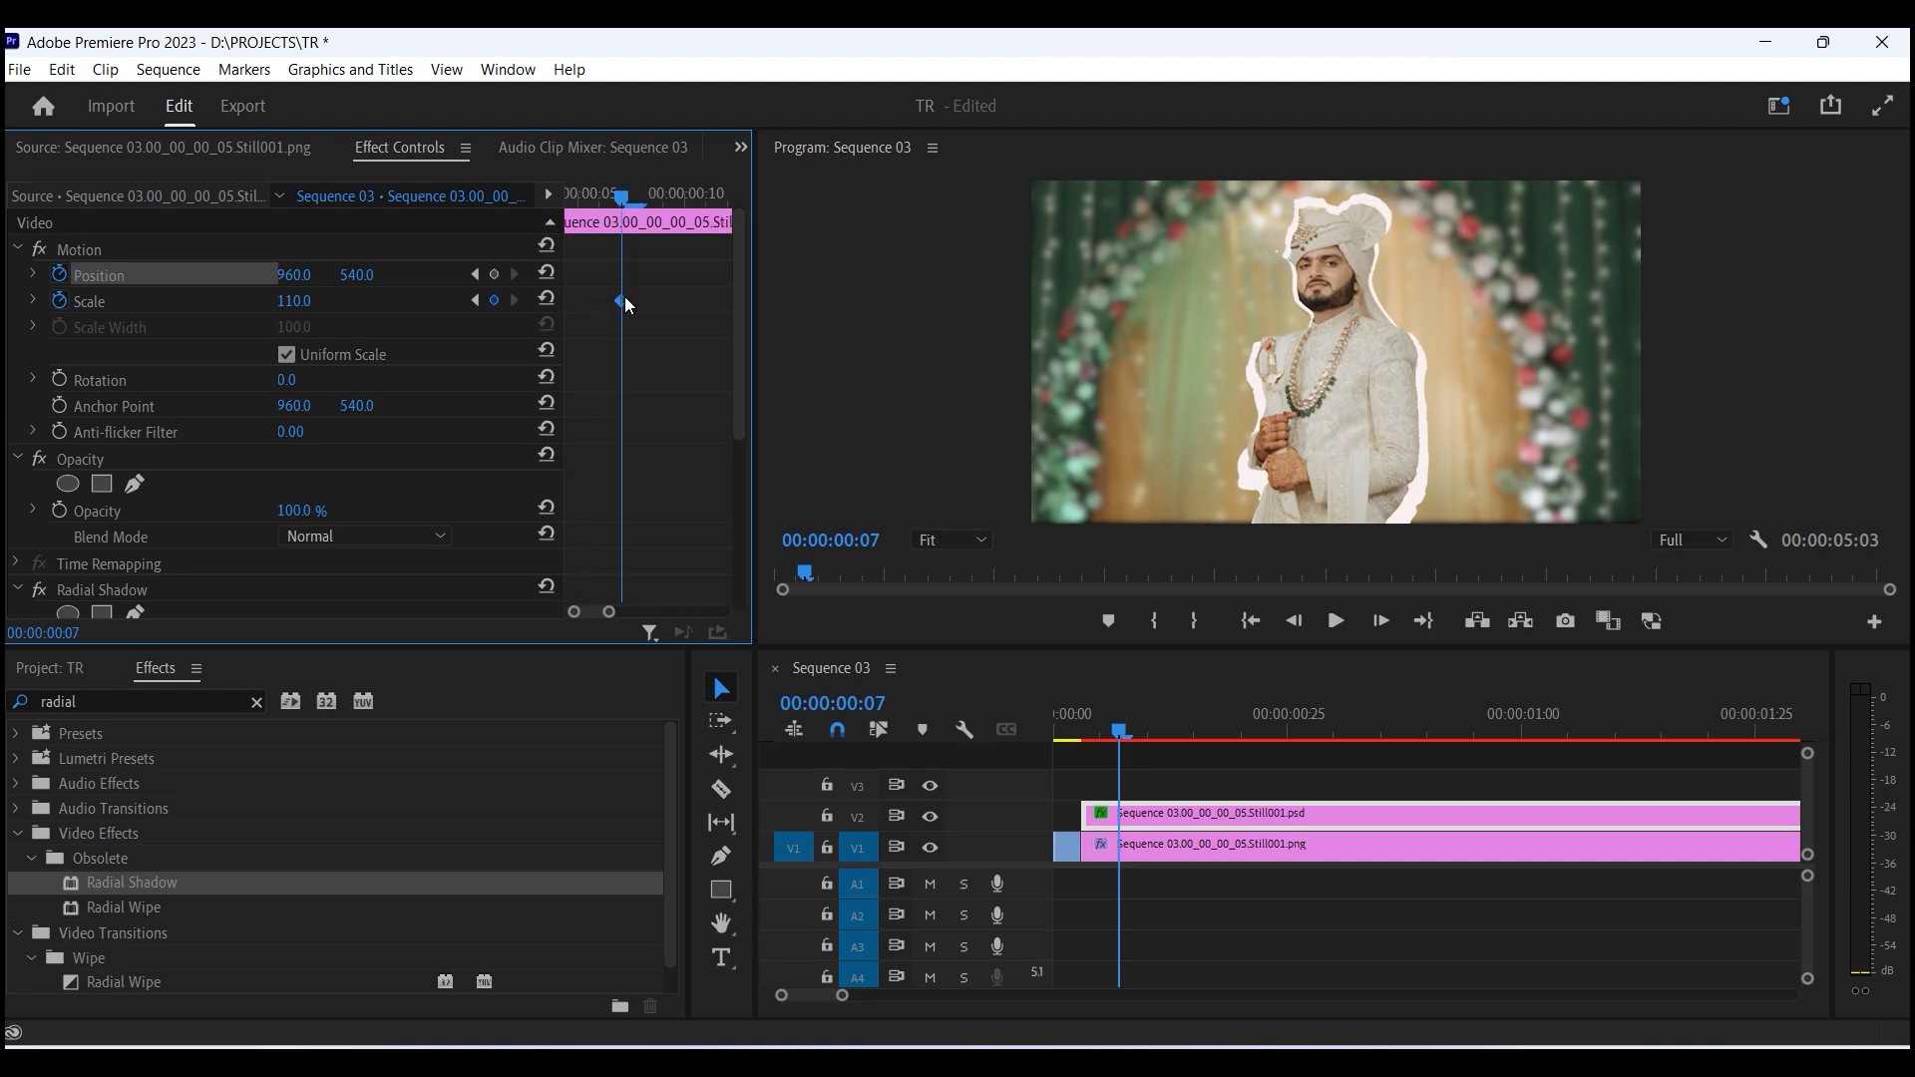
left_click_drag(622, 198, 529, 178)
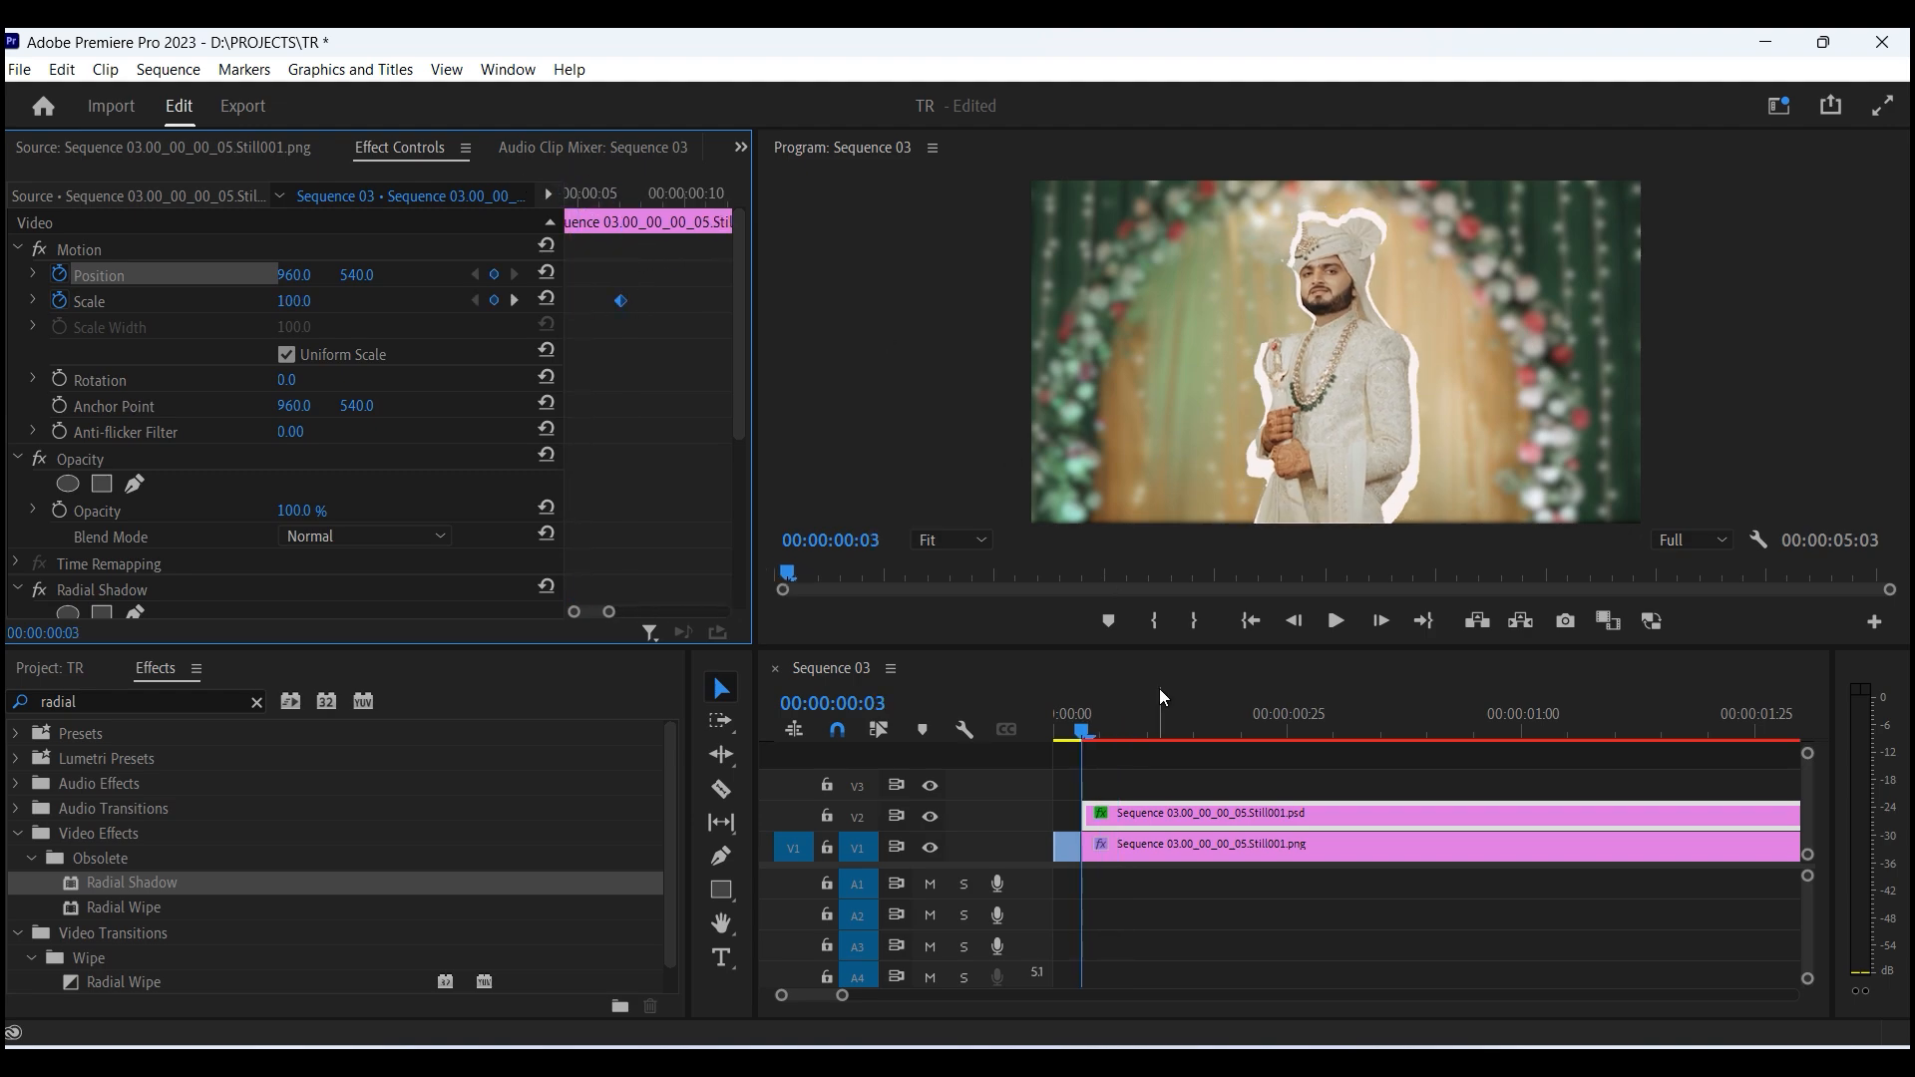
left_click(1065, 714)
key("space")
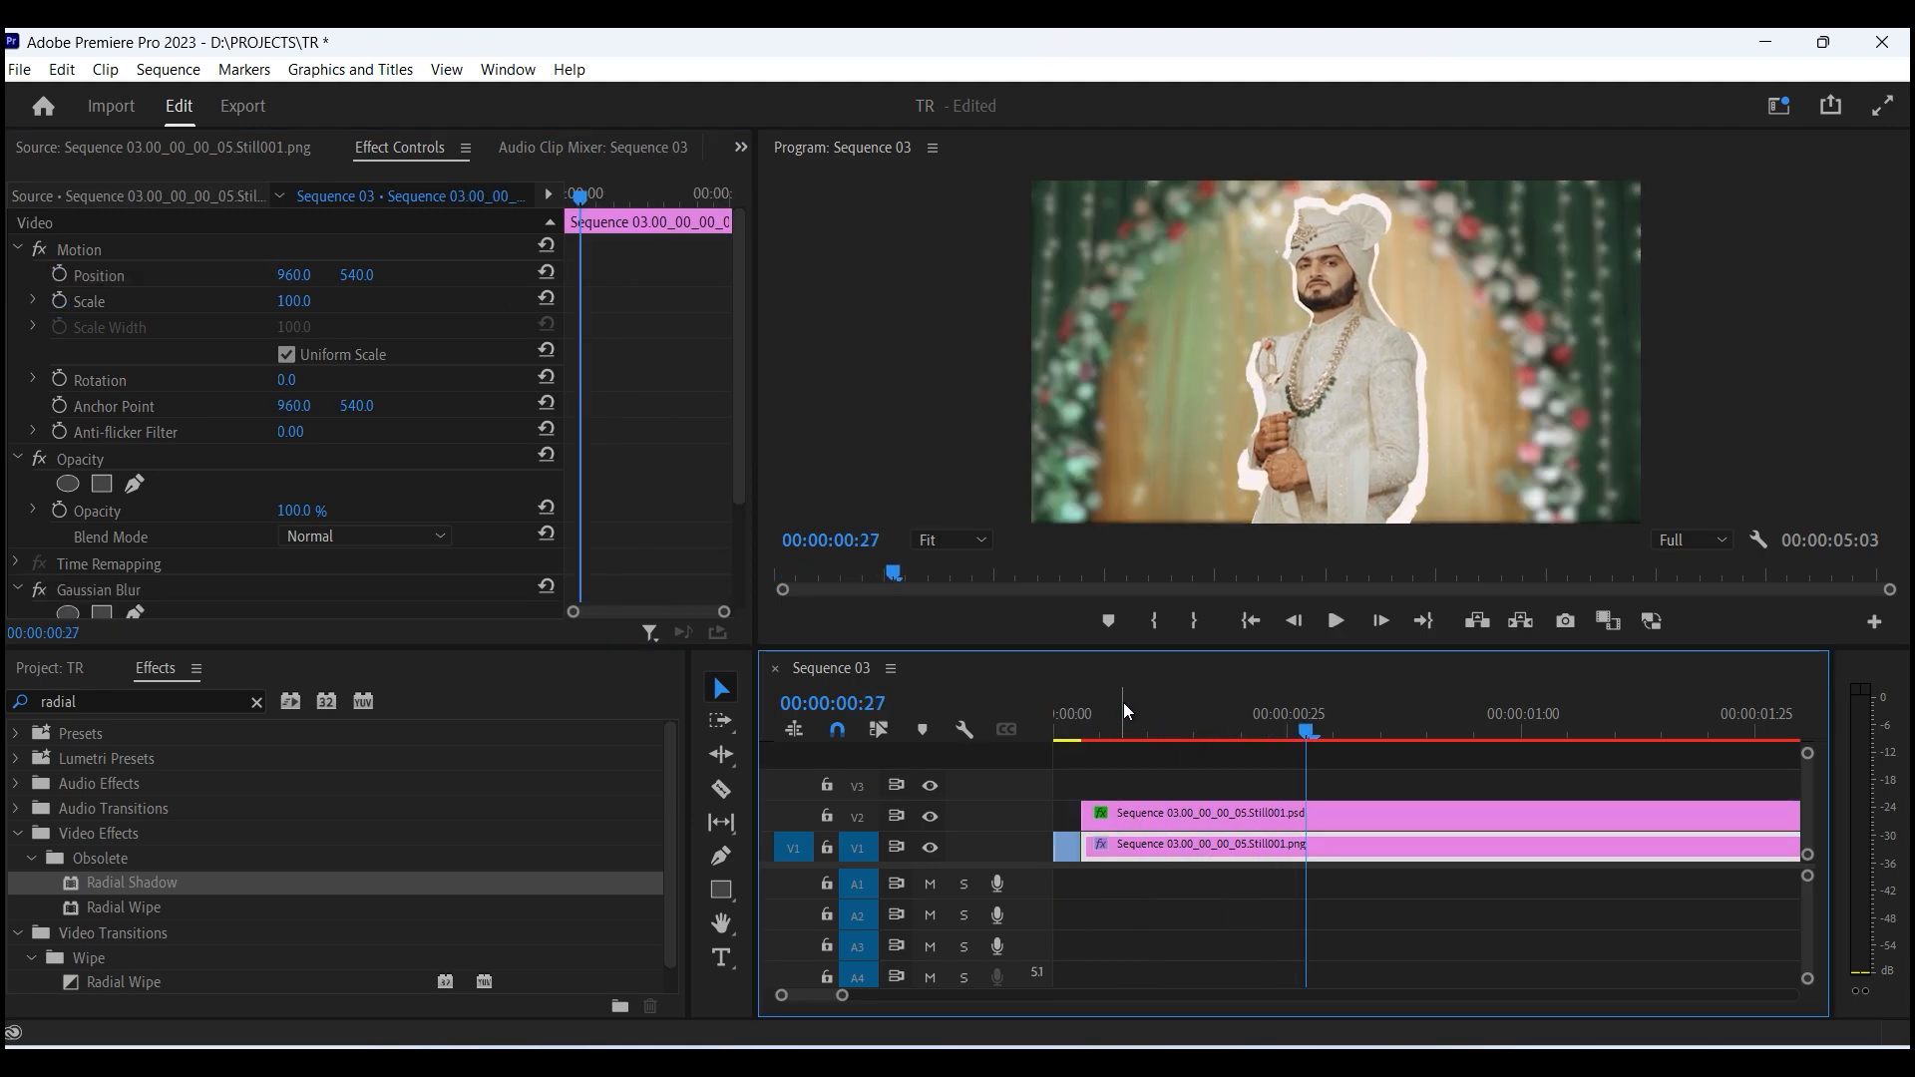
left_click(1060, 718)
key("space")
key("minus")
key("space")
key("minus")
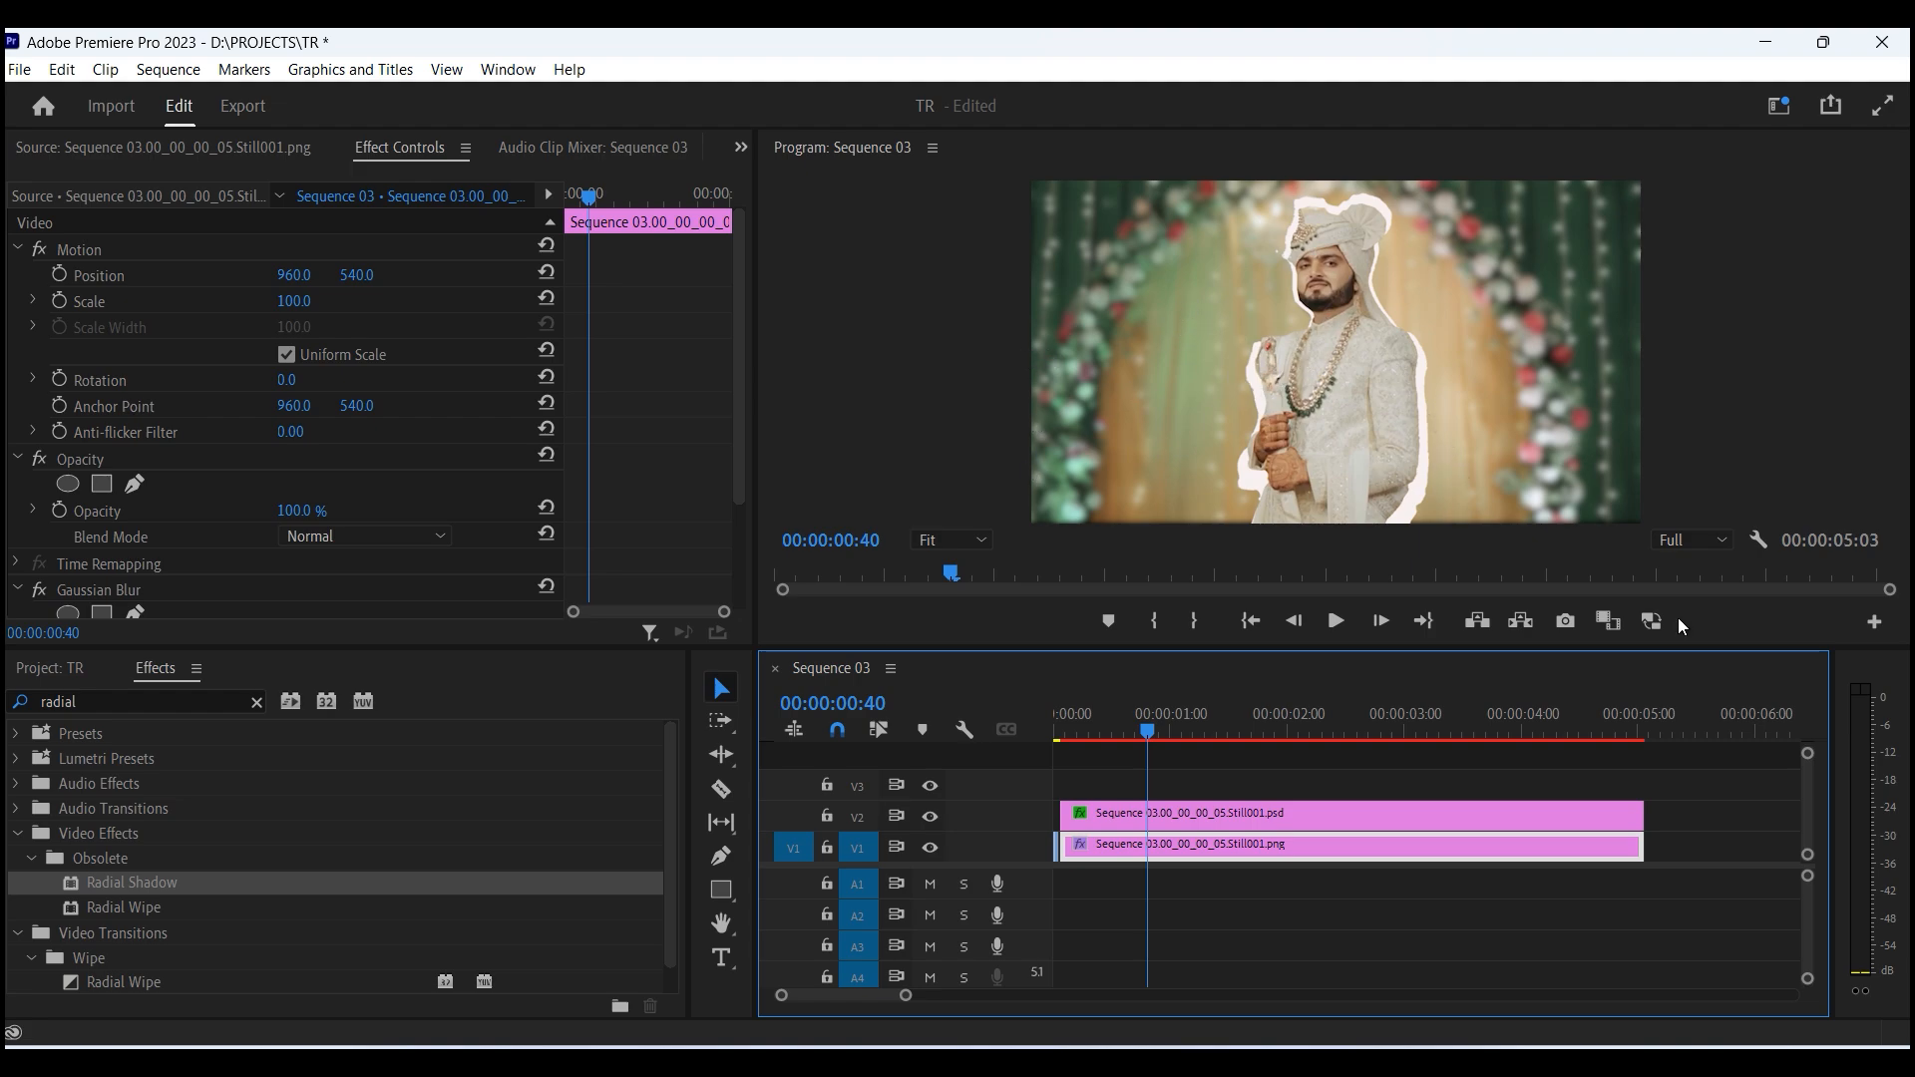
- Switch to File Explorer and open the NEWW folder on the SOFT WARES (D:) drive
left_click(84, 669)
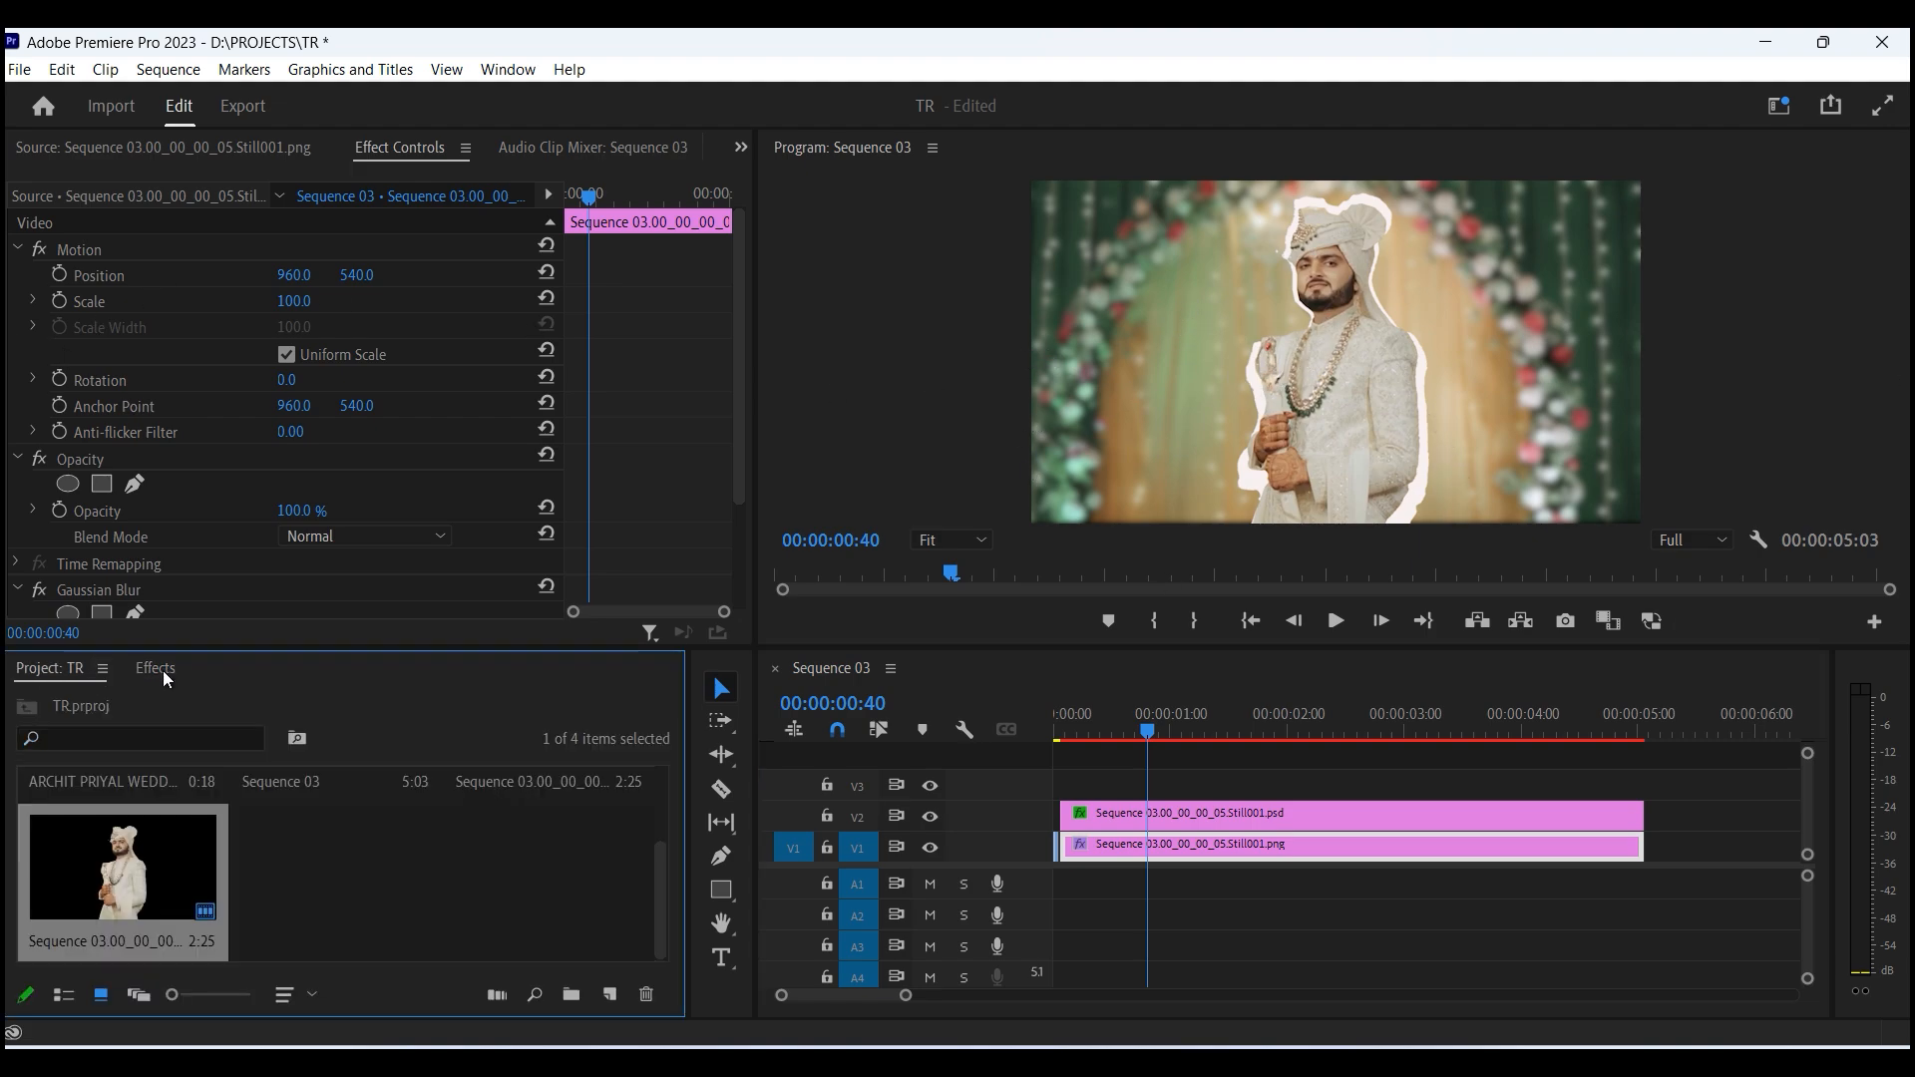
mouse_move(1072, 1059)
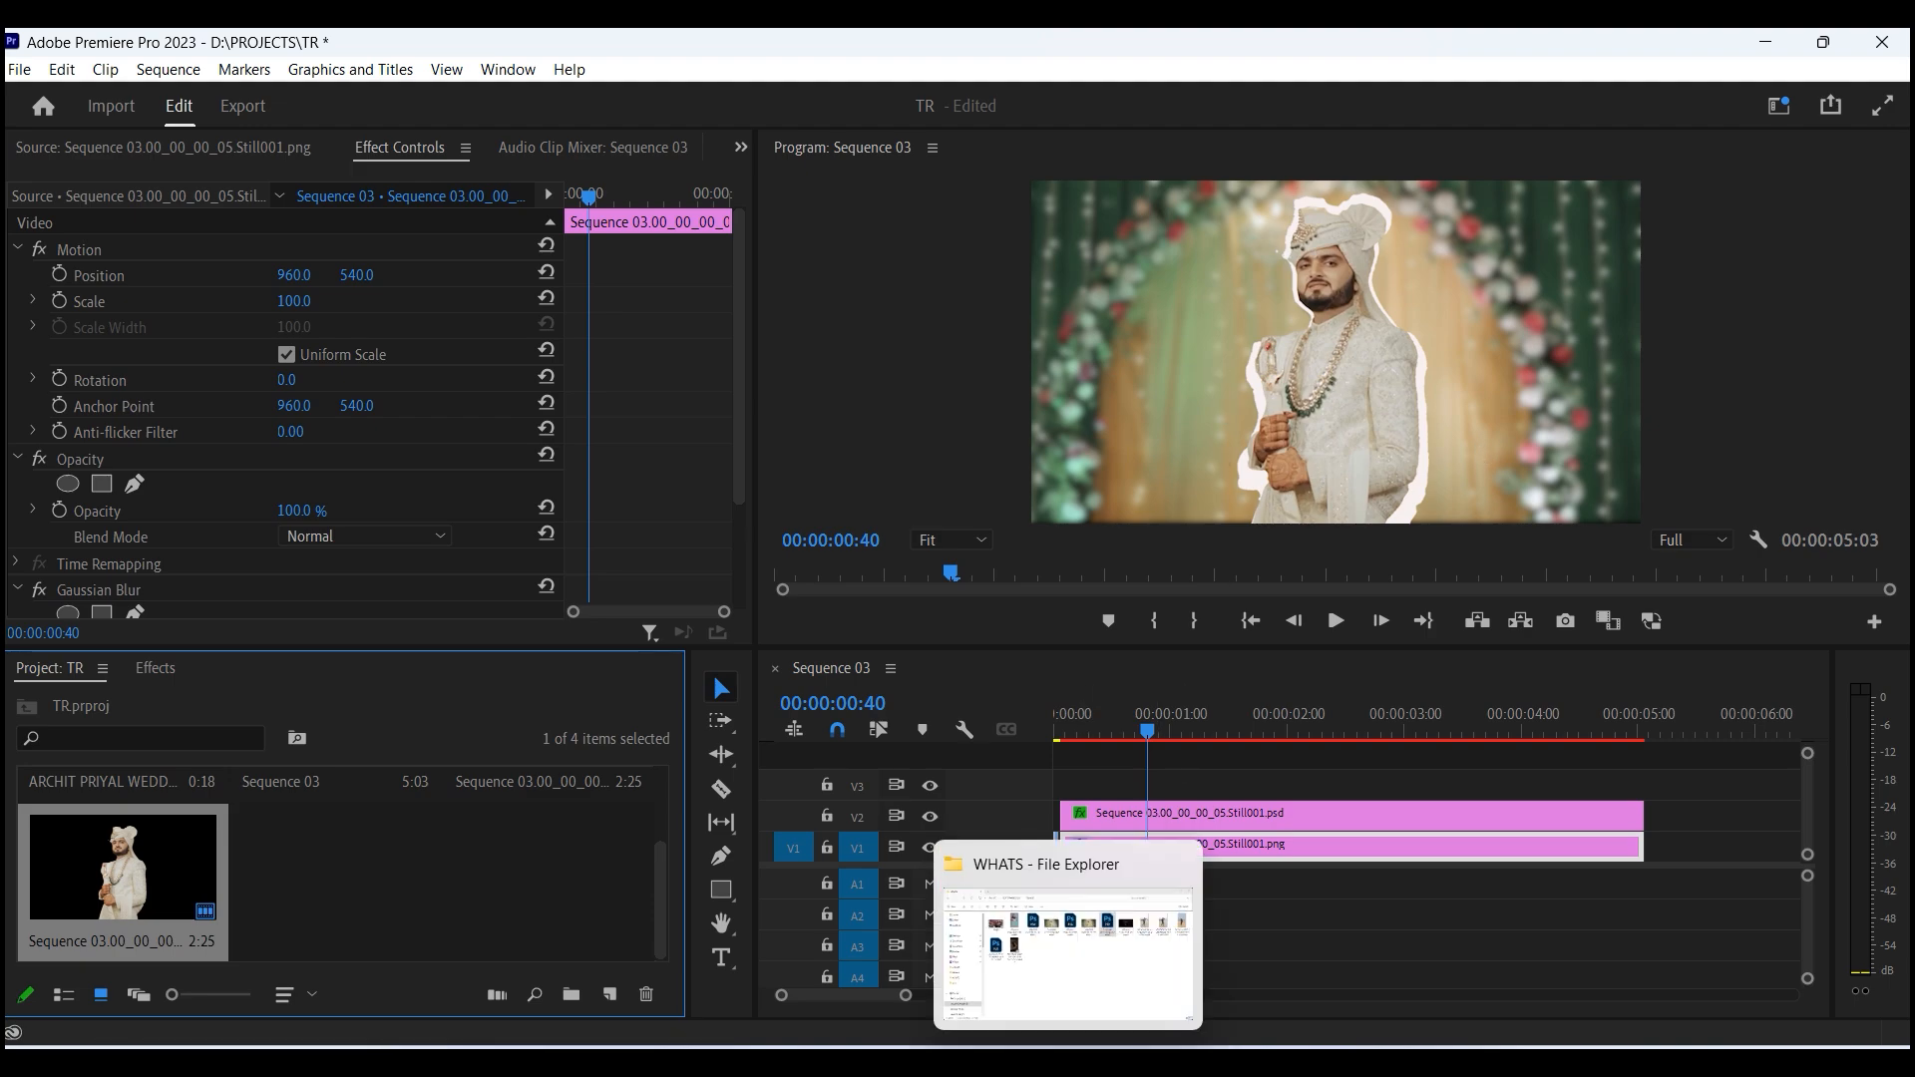
left_click(1106, 969)
left_click(346, 60)
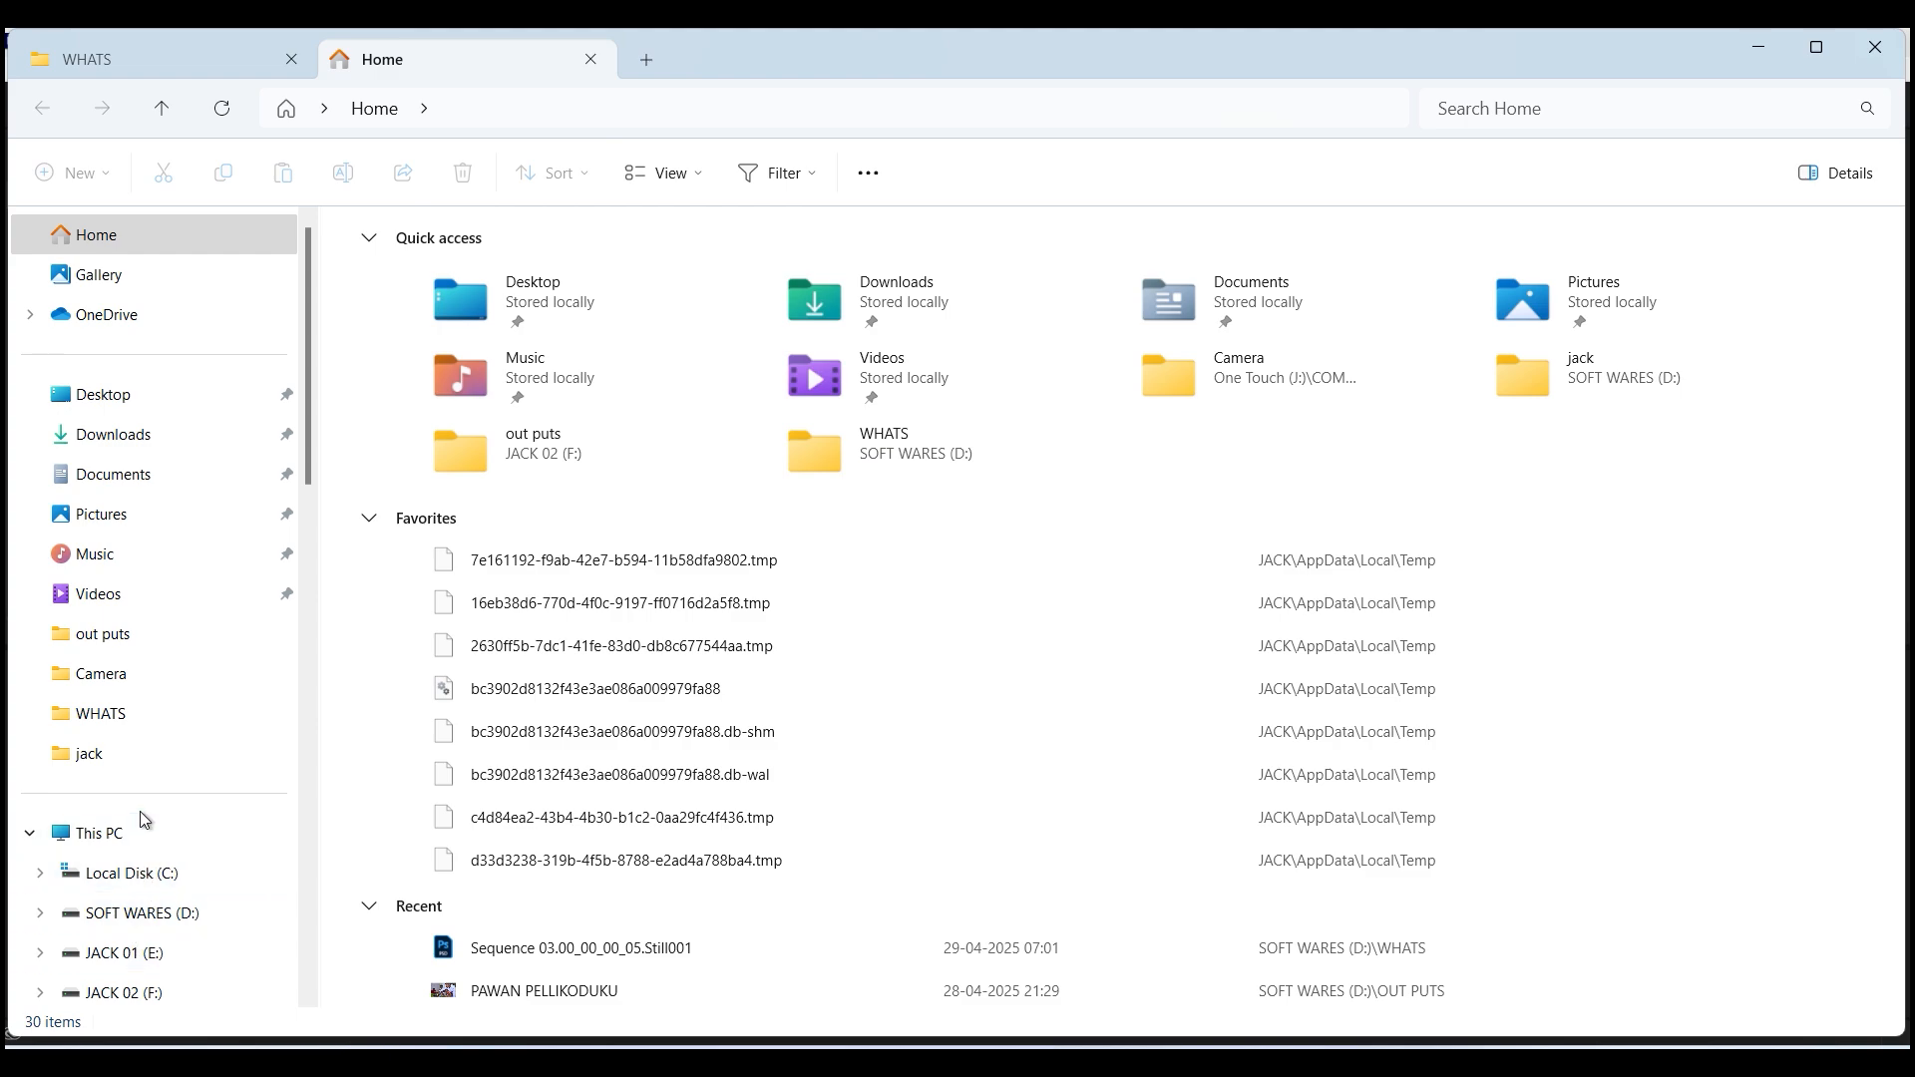
left_click(105, 833)
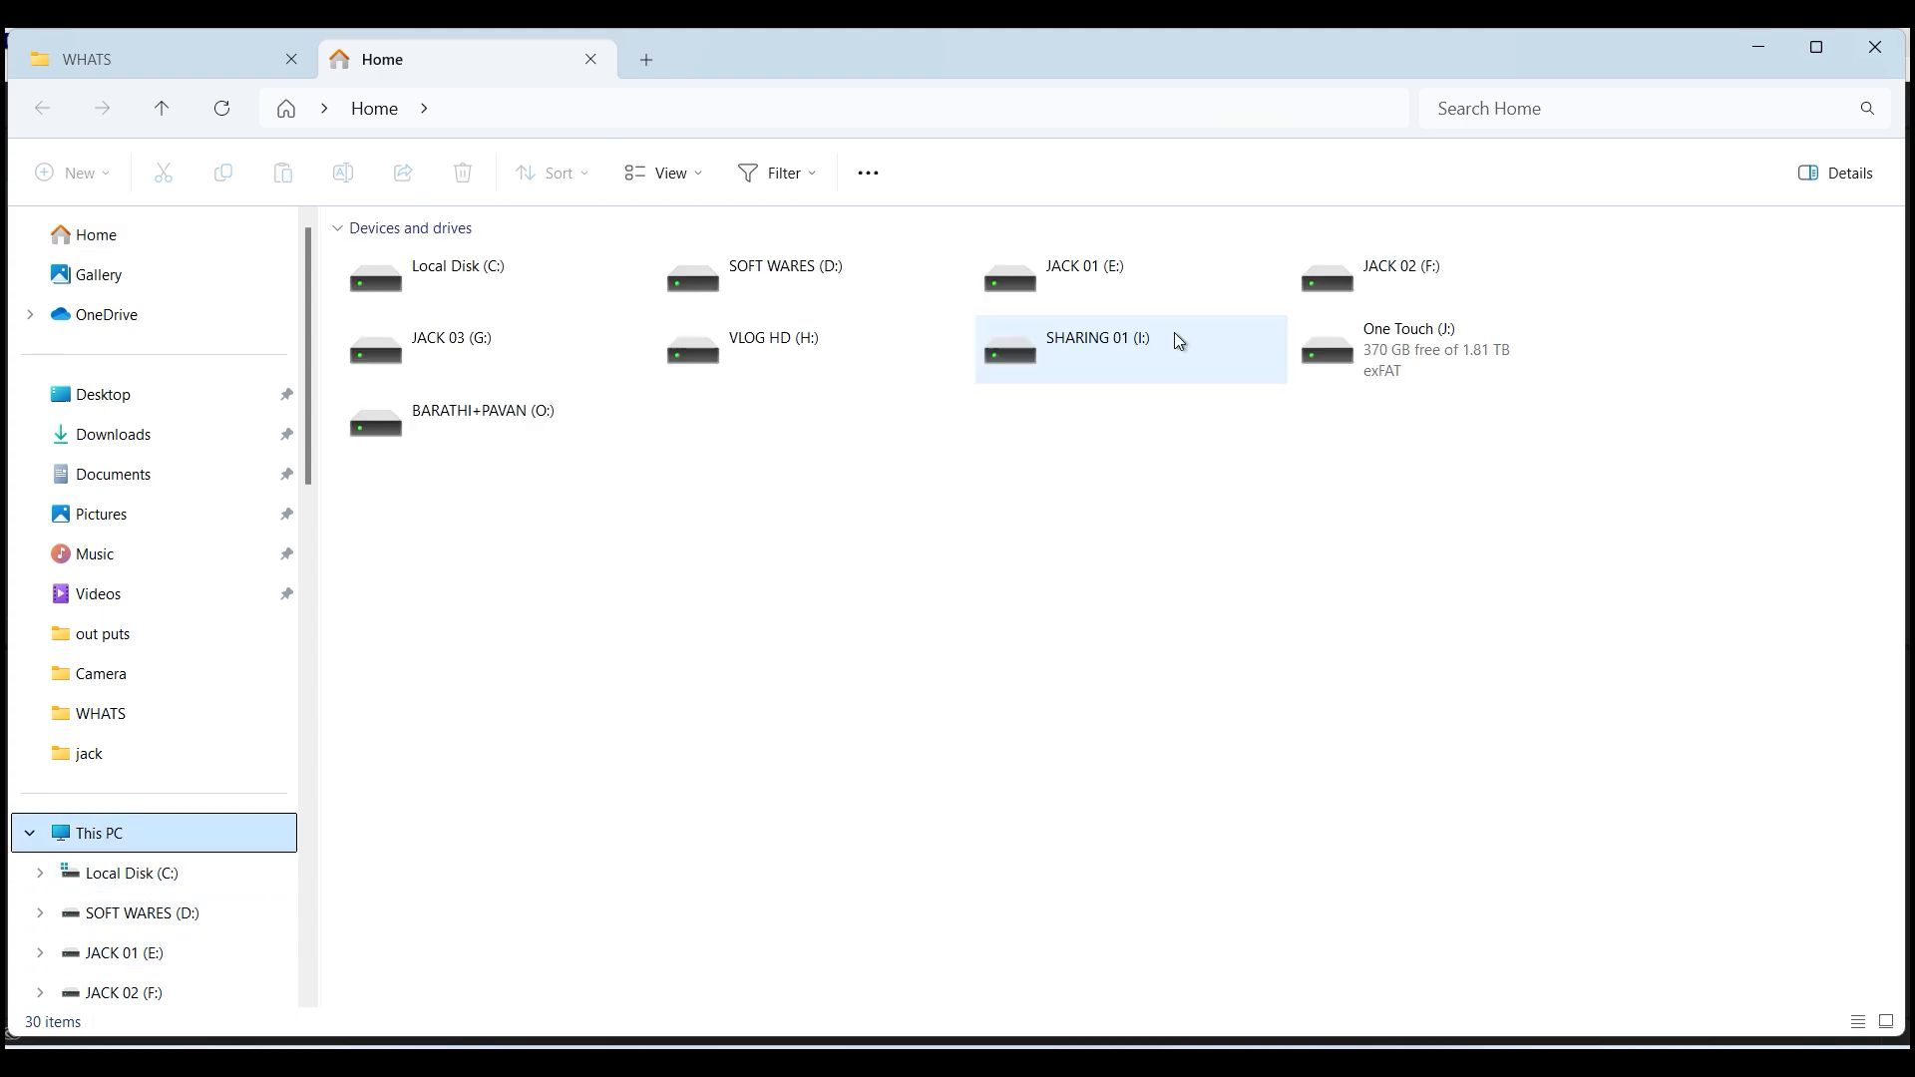
double_click(889, 269)
double_click(1800, 299)
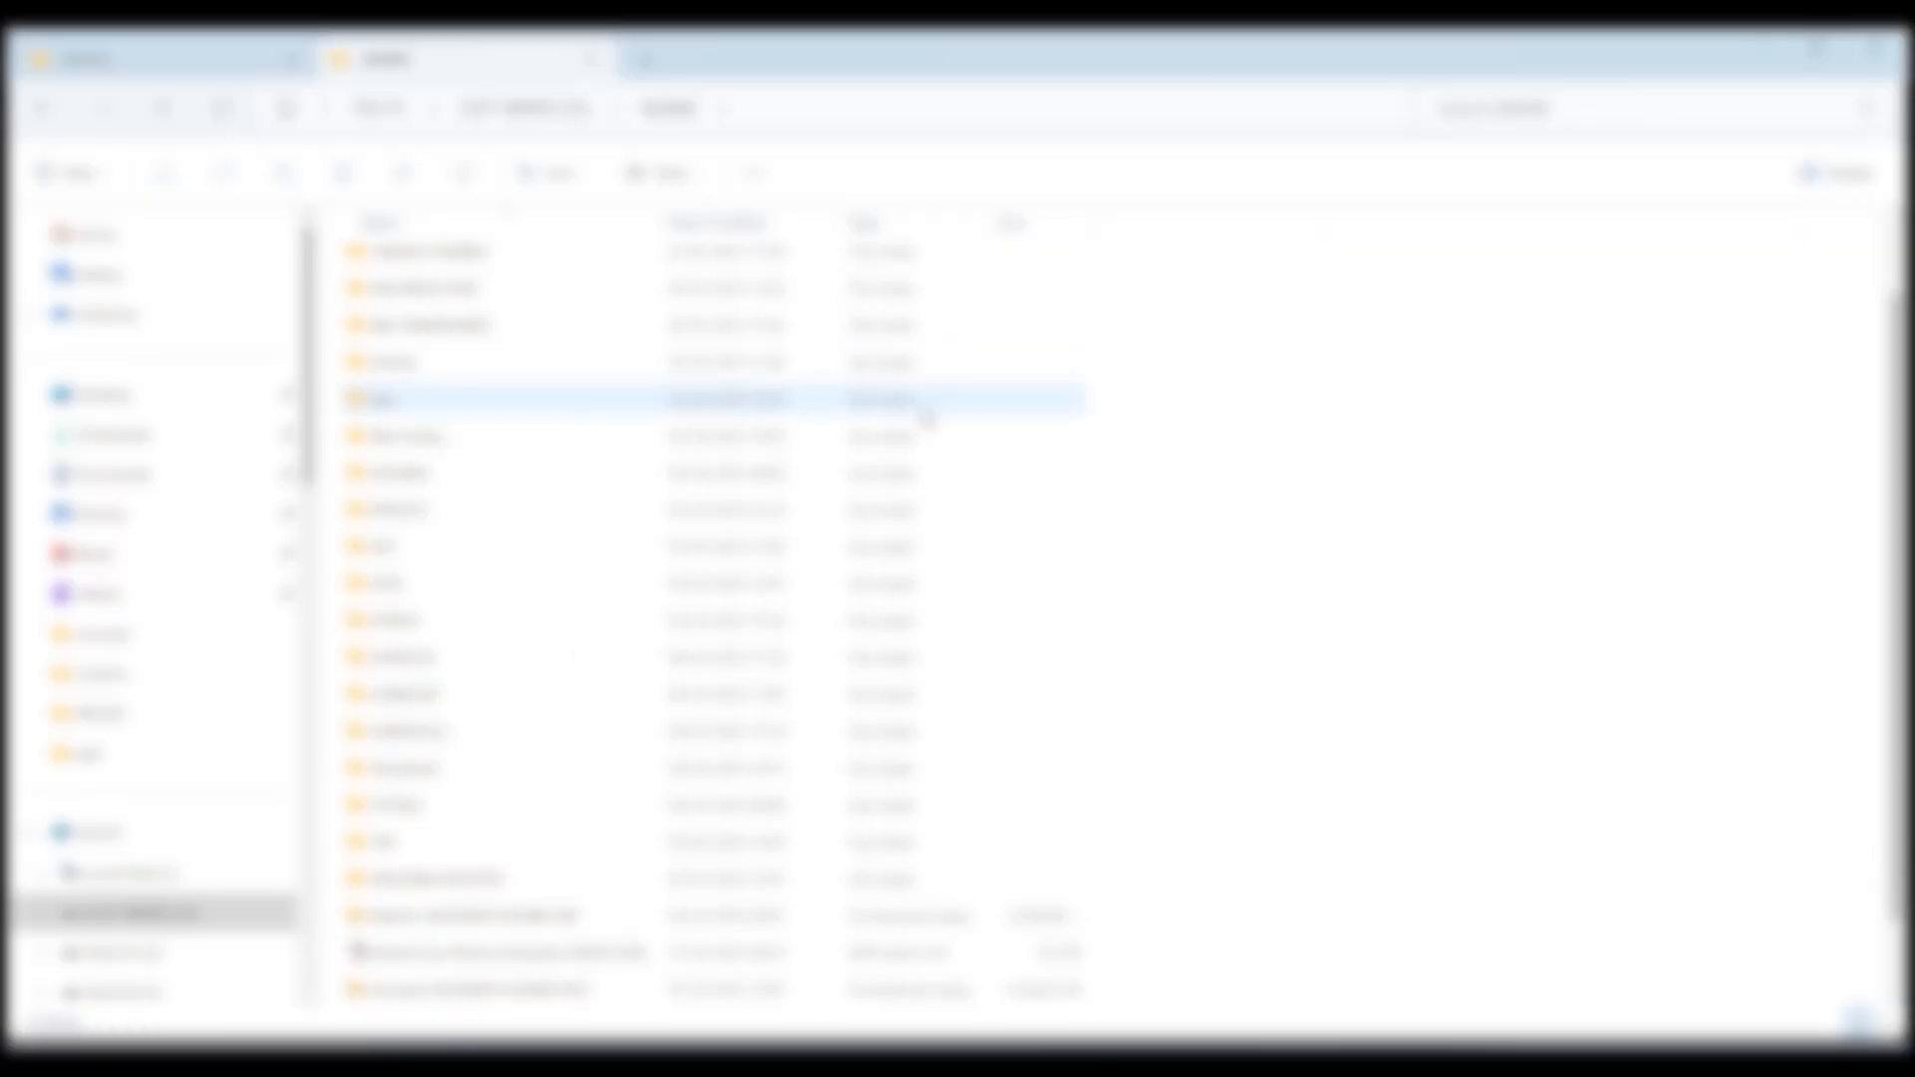
scroll(559, 479, "down", 3)
scroll(559, 589, "up", 1)
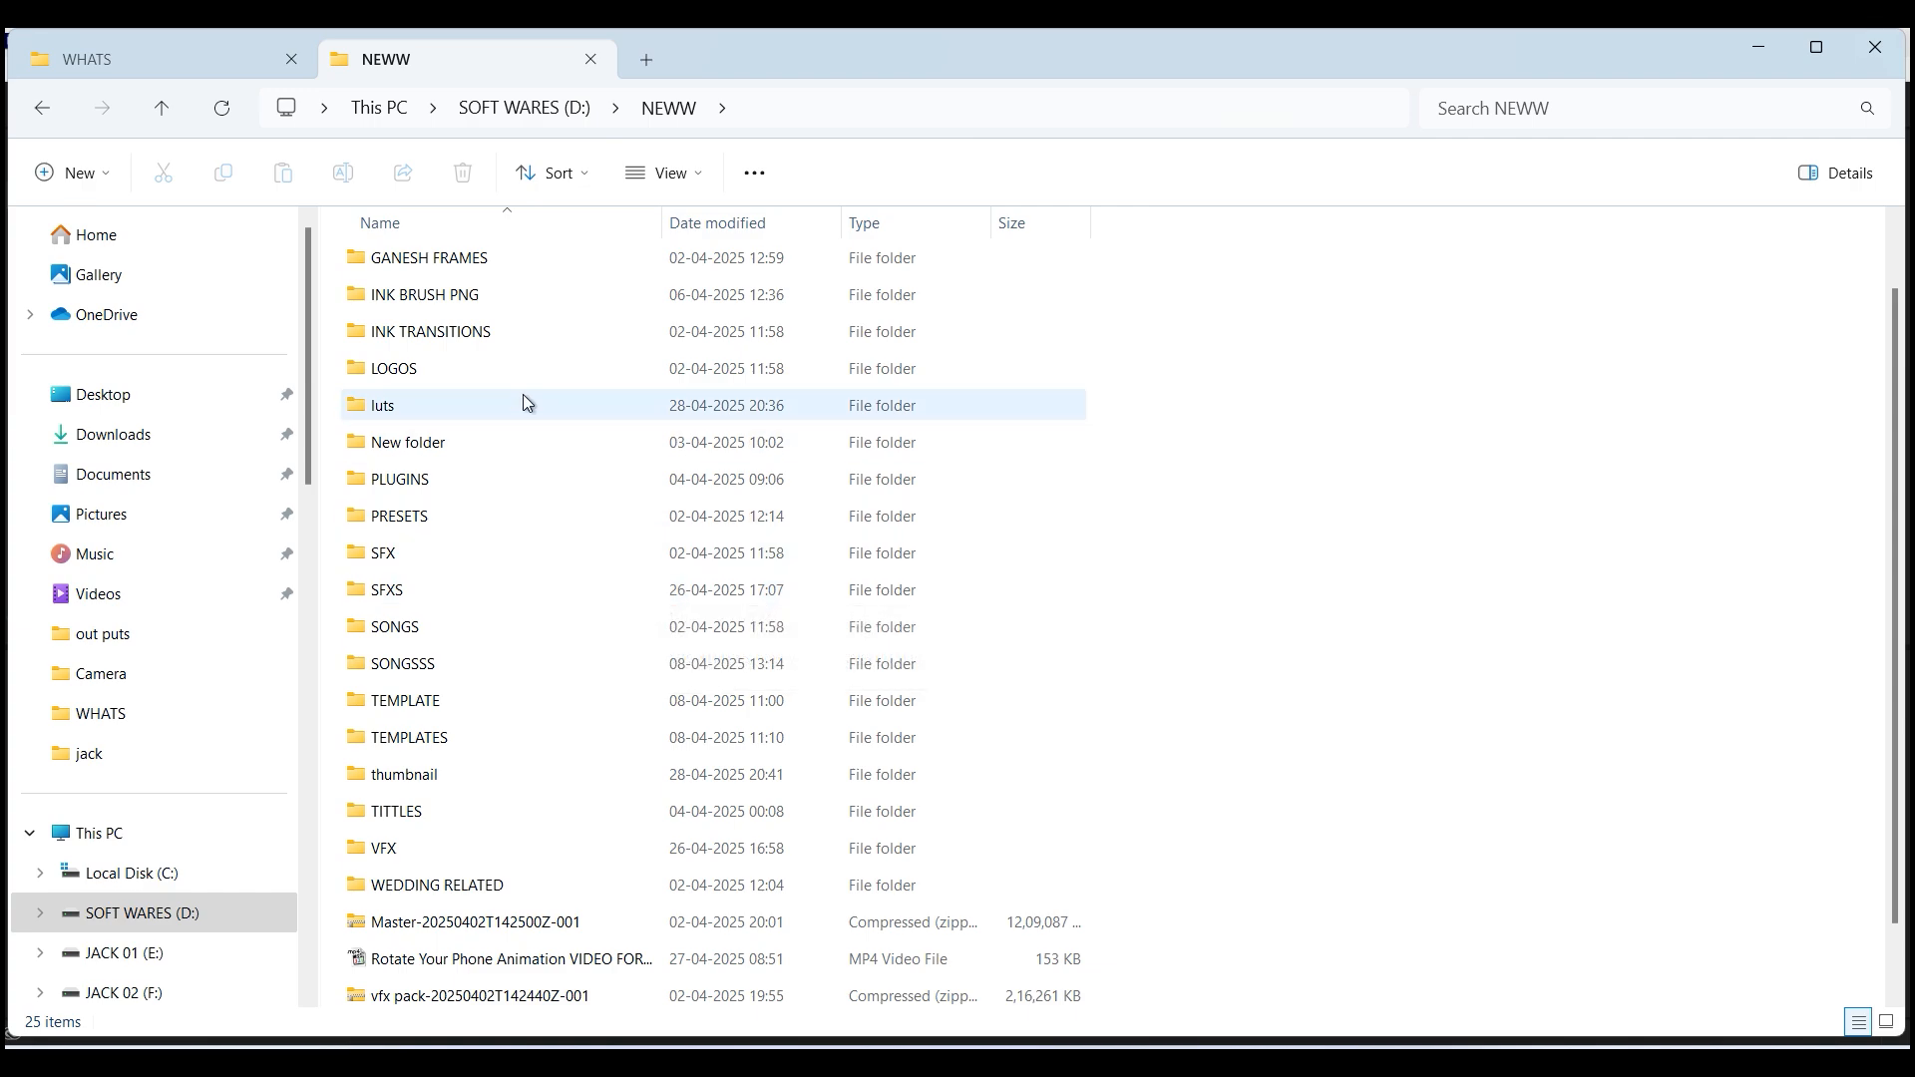
- Open the INK BRUSH PNG folder and import pngegg (1) into the project
left_click(503, 299)
double_click(503, 299)
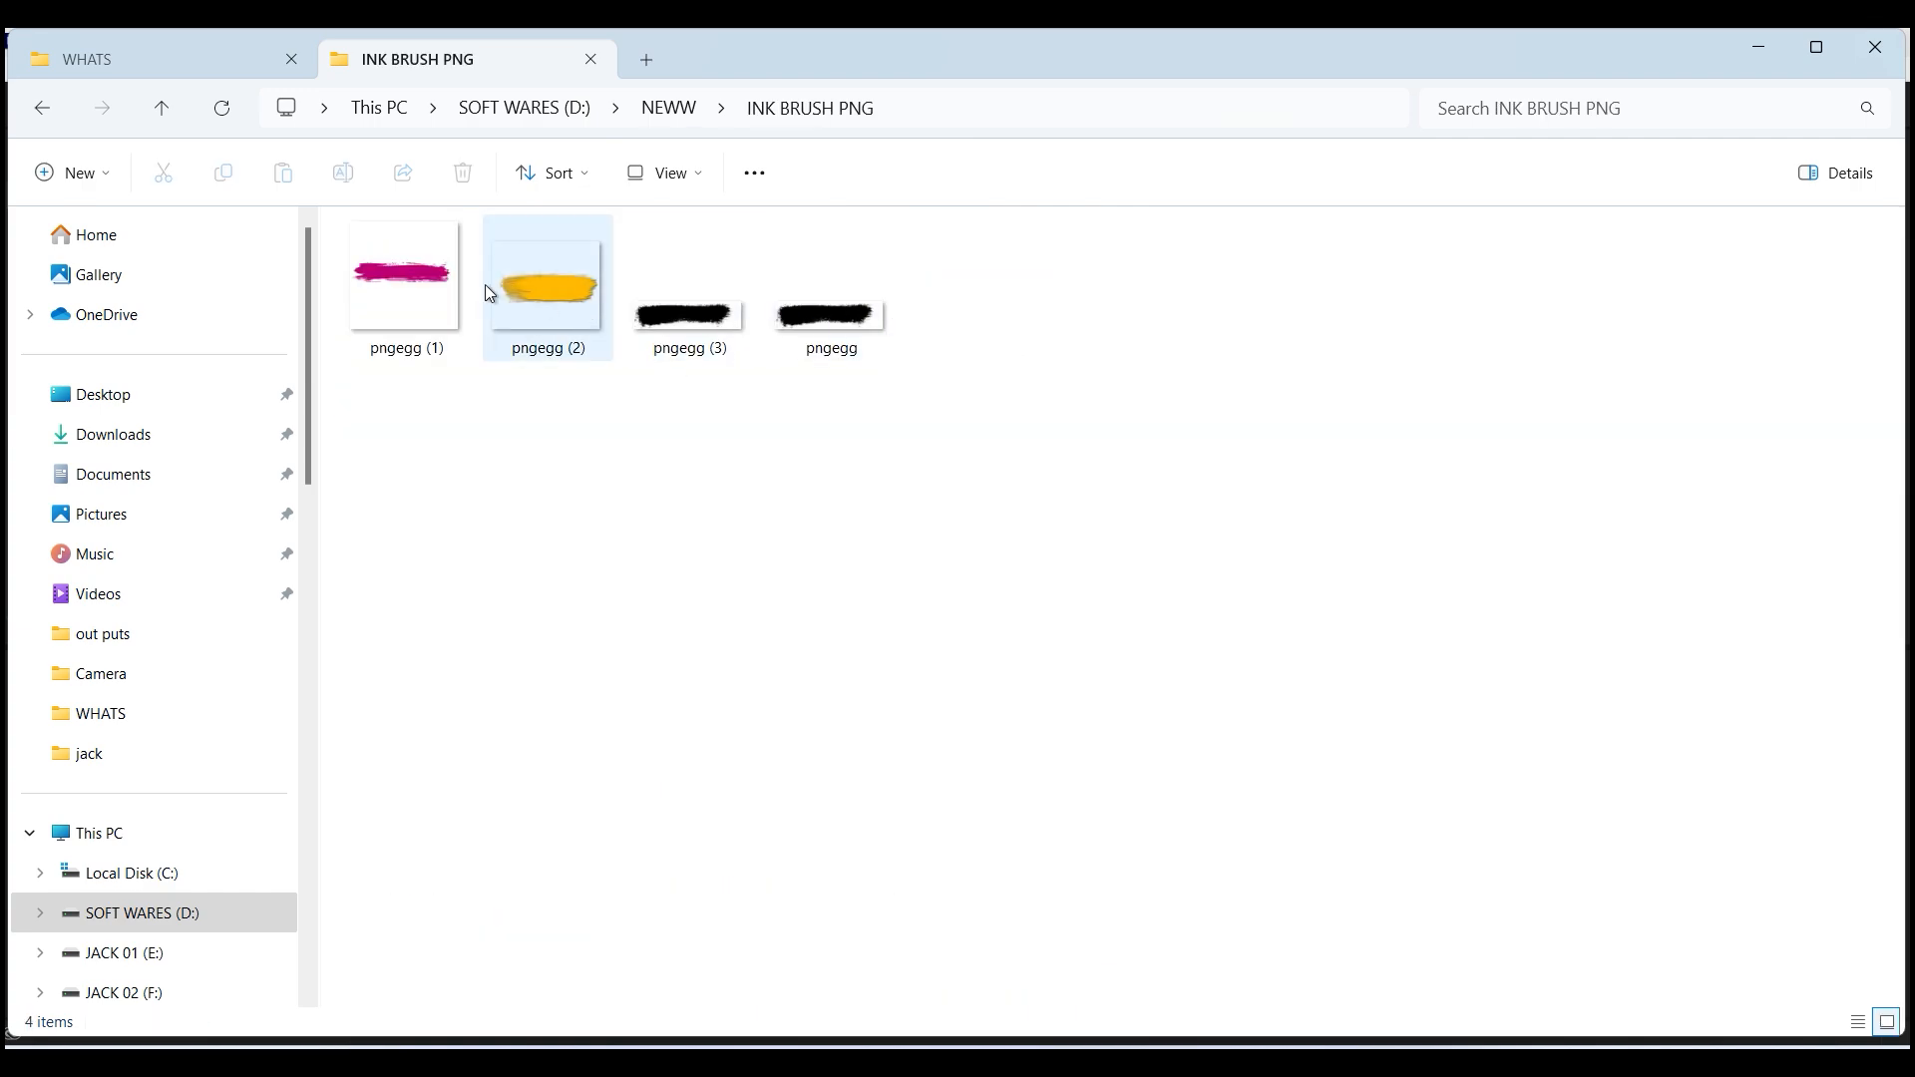
mouse_move(536, 290)
left_mouse_down()
mouse_move(1210, 831)
mouse_move(1044, 523)
mouse_move(722, 317)
left_mouse_up()
left_click_drag(440, 277, 368, 920)
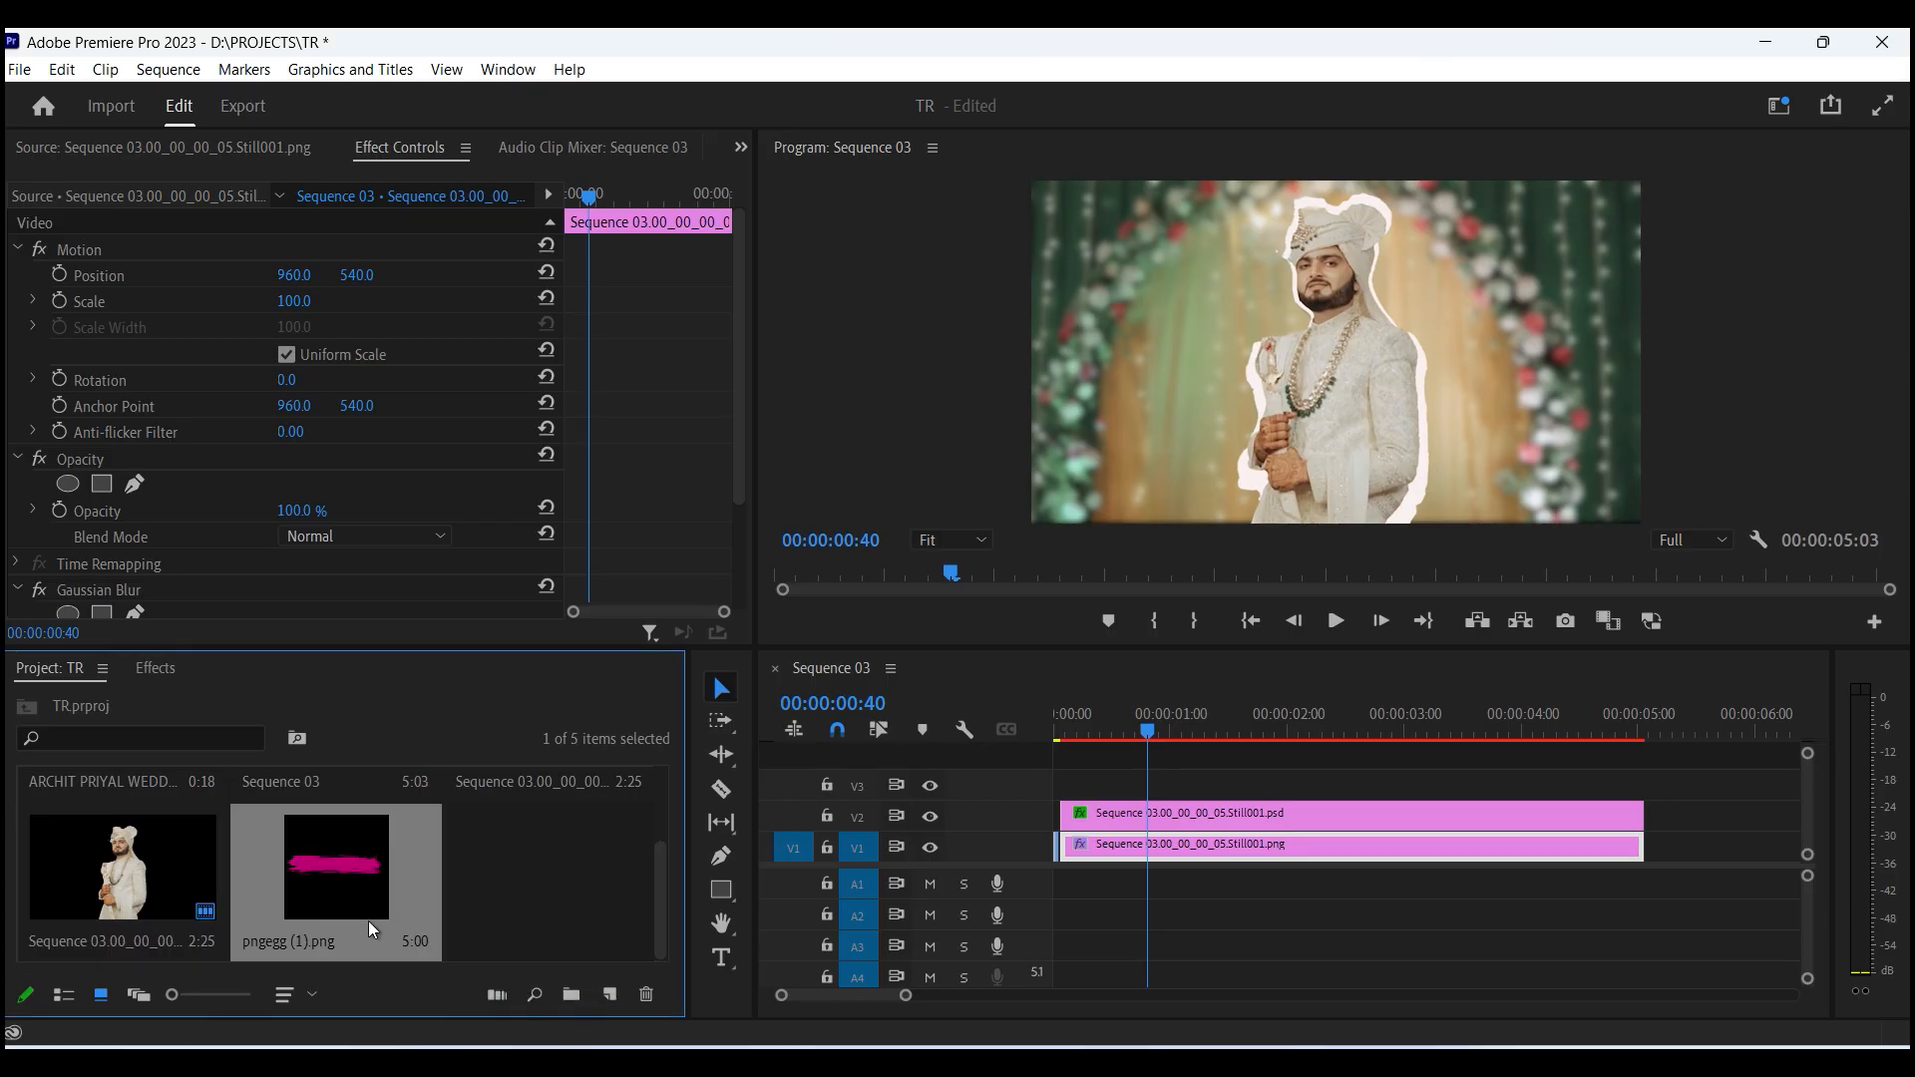
- Place pngegg (1).png on the timeline on V2, beneath the groom cutout on V4
double_click(381, 875)
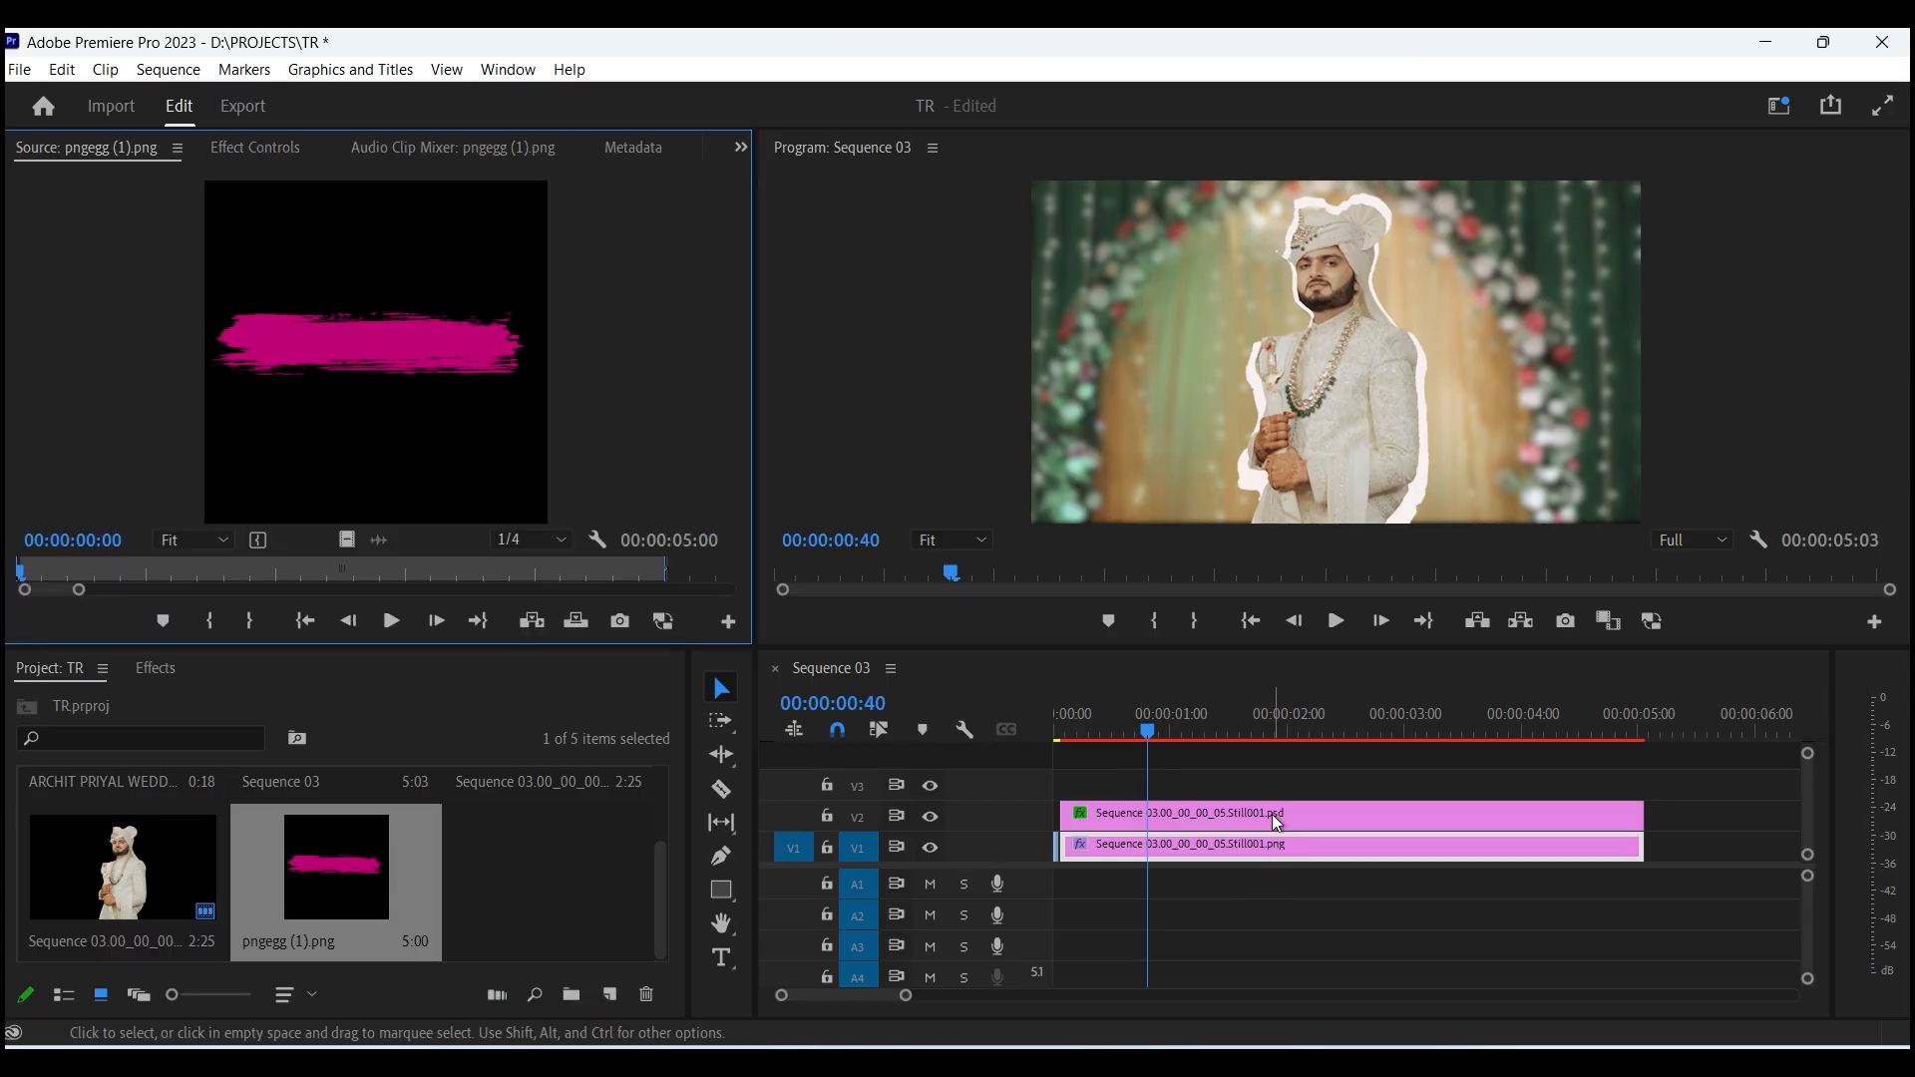
left_click_drag(348, 542, 1167, 750)
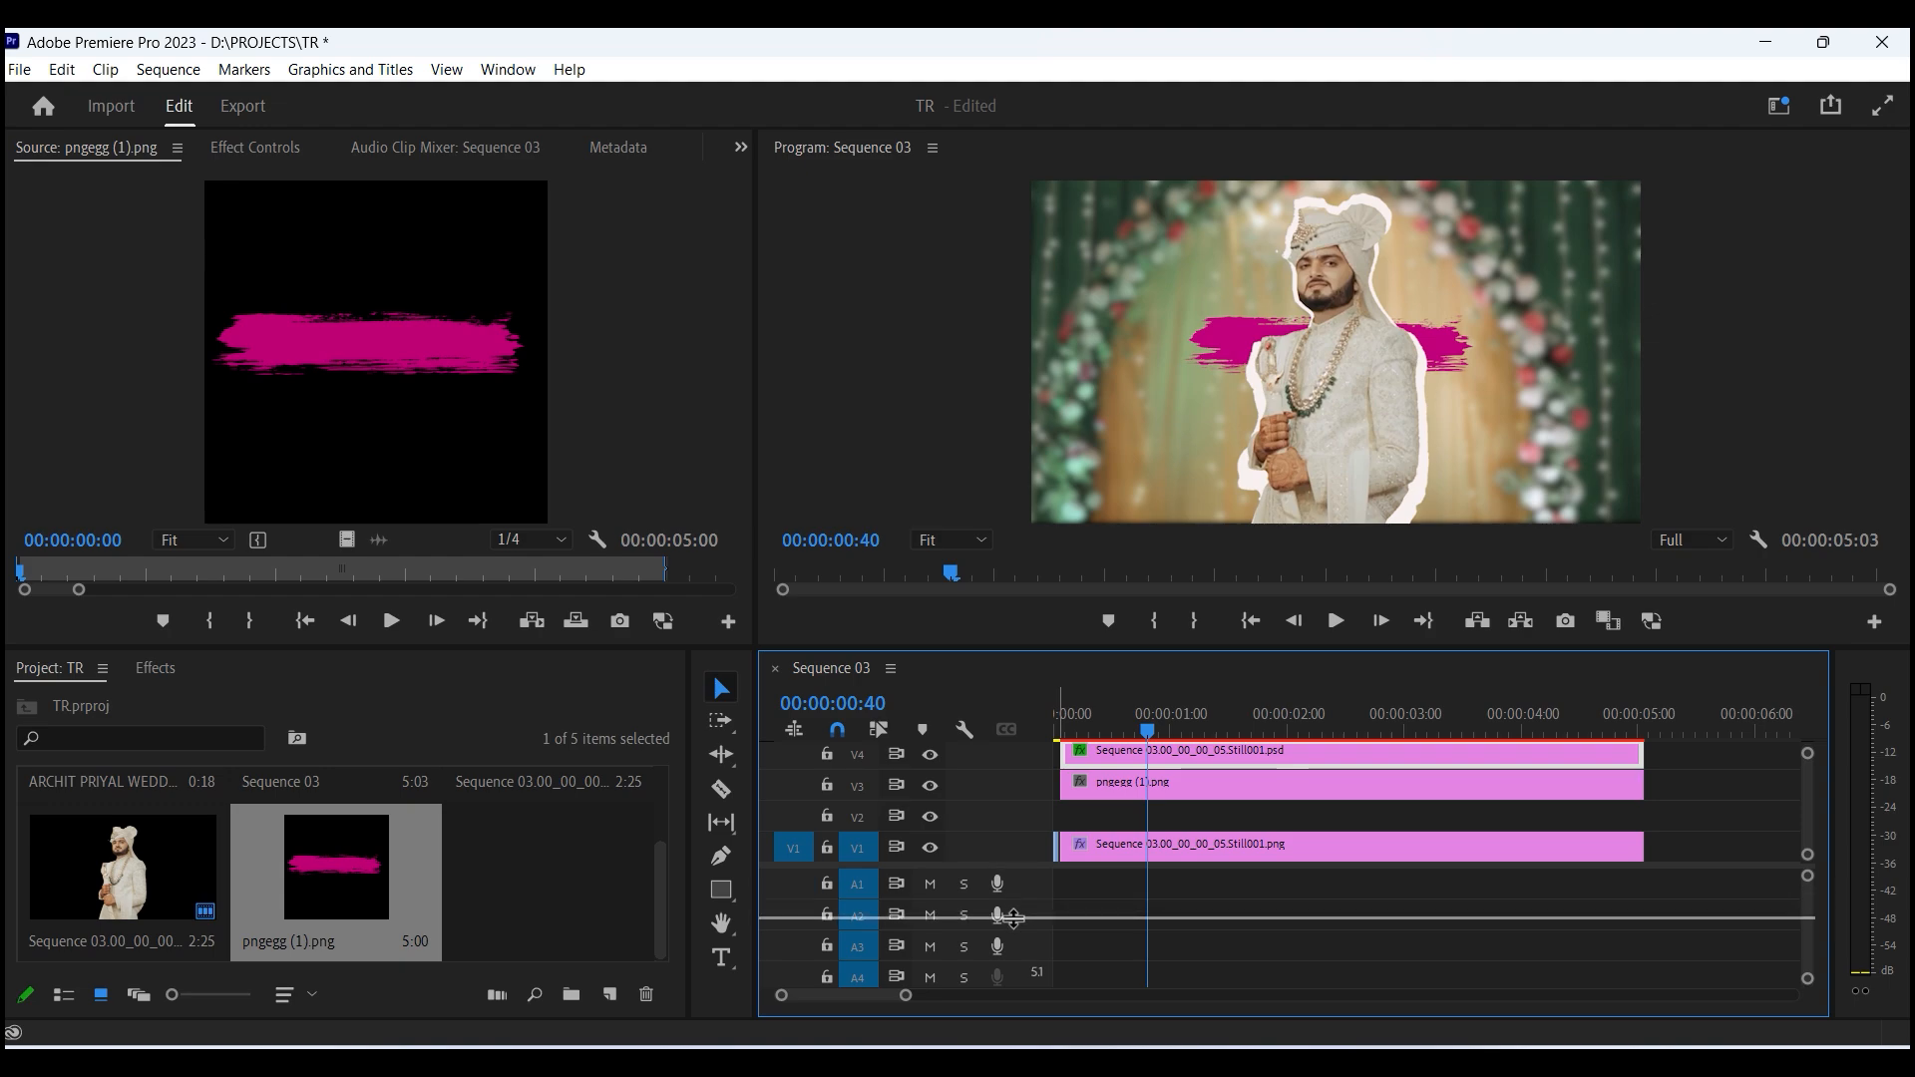
left_click_drag(1011, 864, 1012, 918)
left_click_drag(1165, 837, 1165, 870)
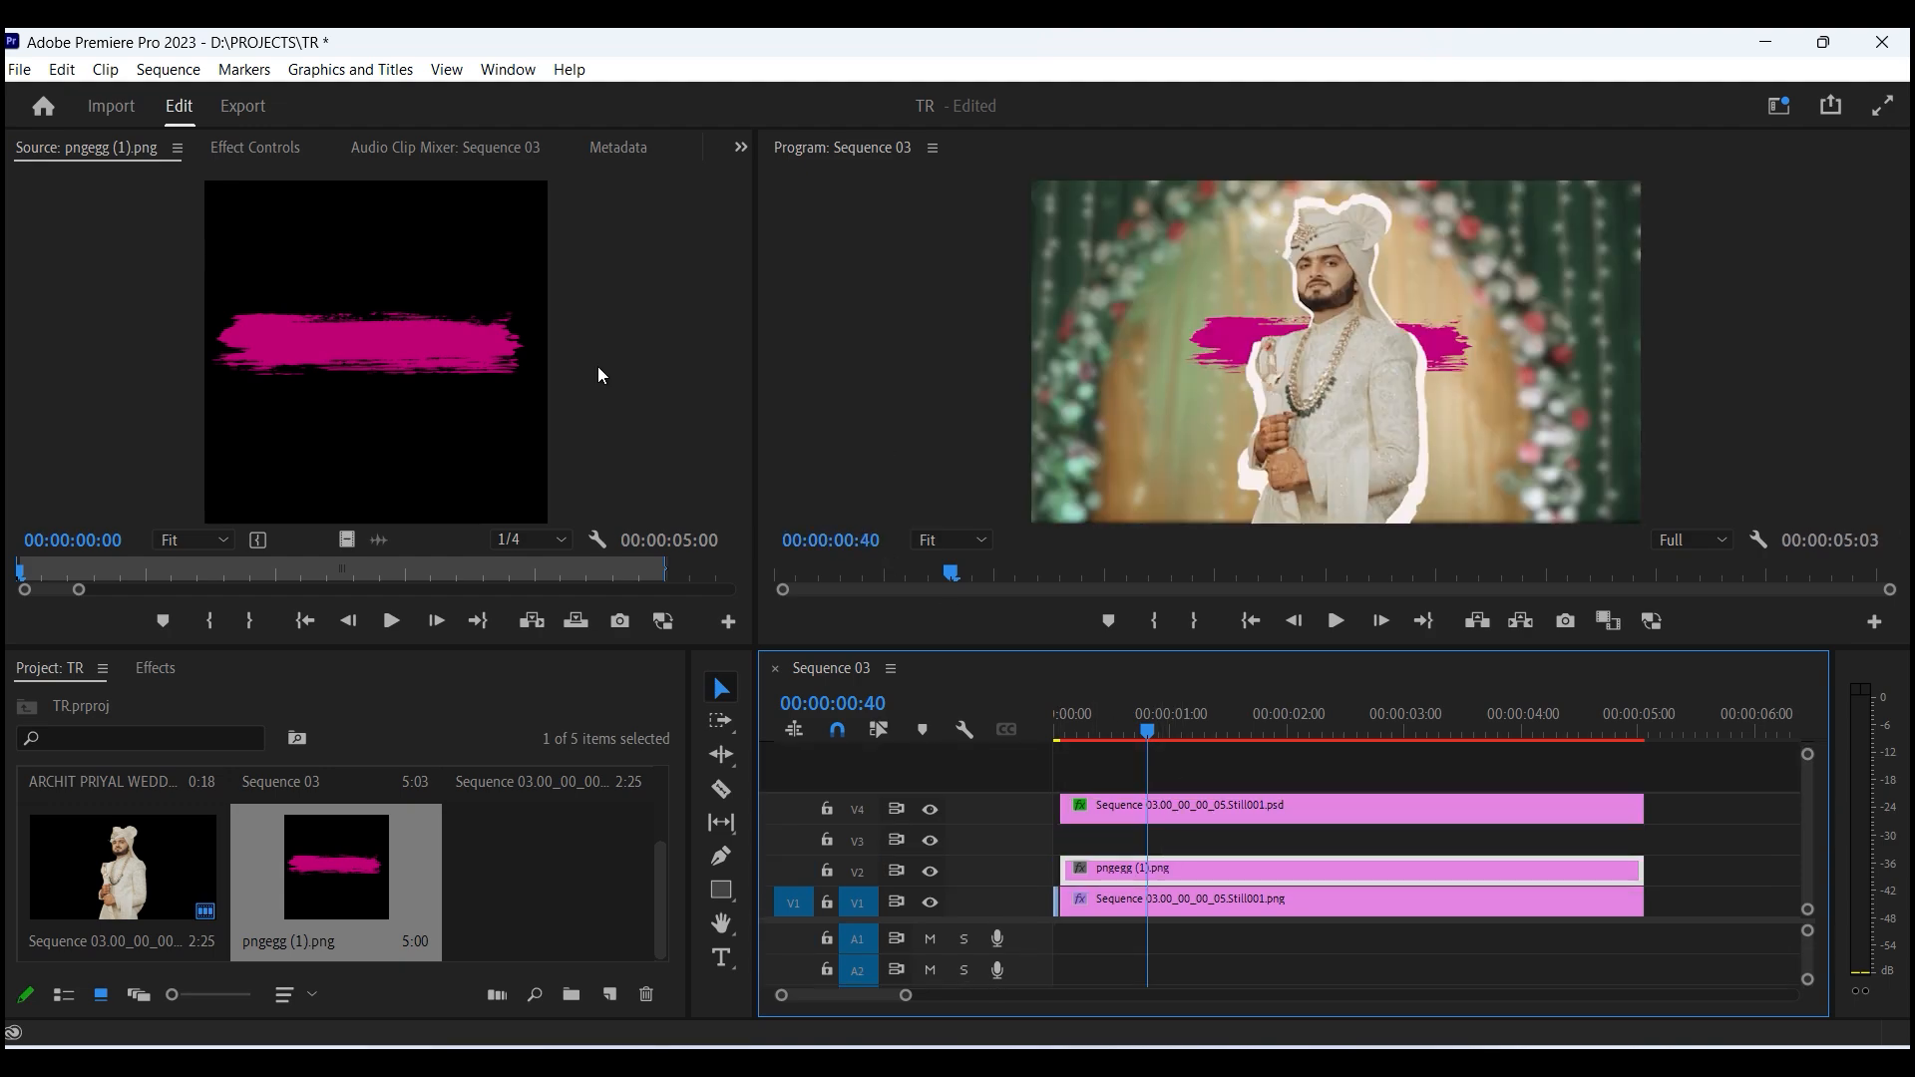
- Set the brush stroke's position to 652, 618 and its scale to 103
left_click(261, 147)
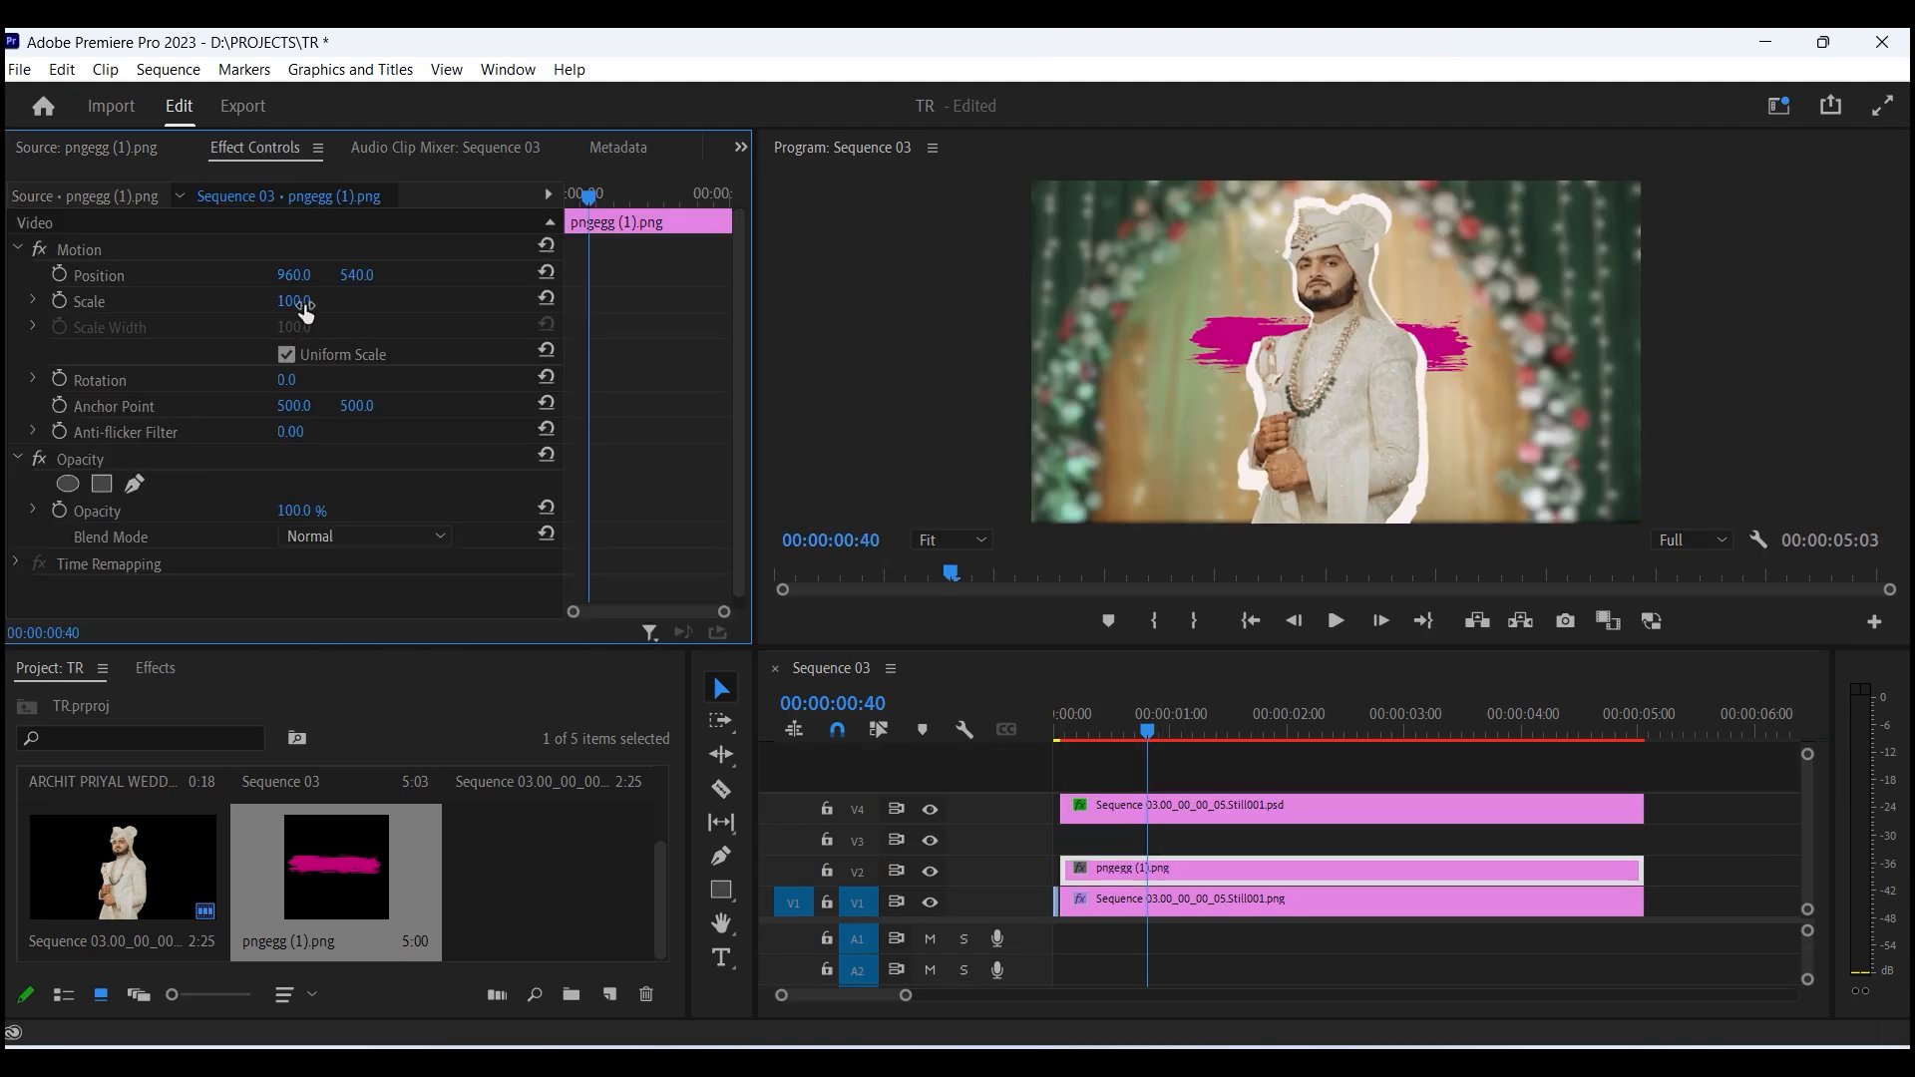
mouse_move(305, 313)
left_mouse_down()
mouse_move(332, 312)
mouse_move(100, 275)
left_mouse_up()
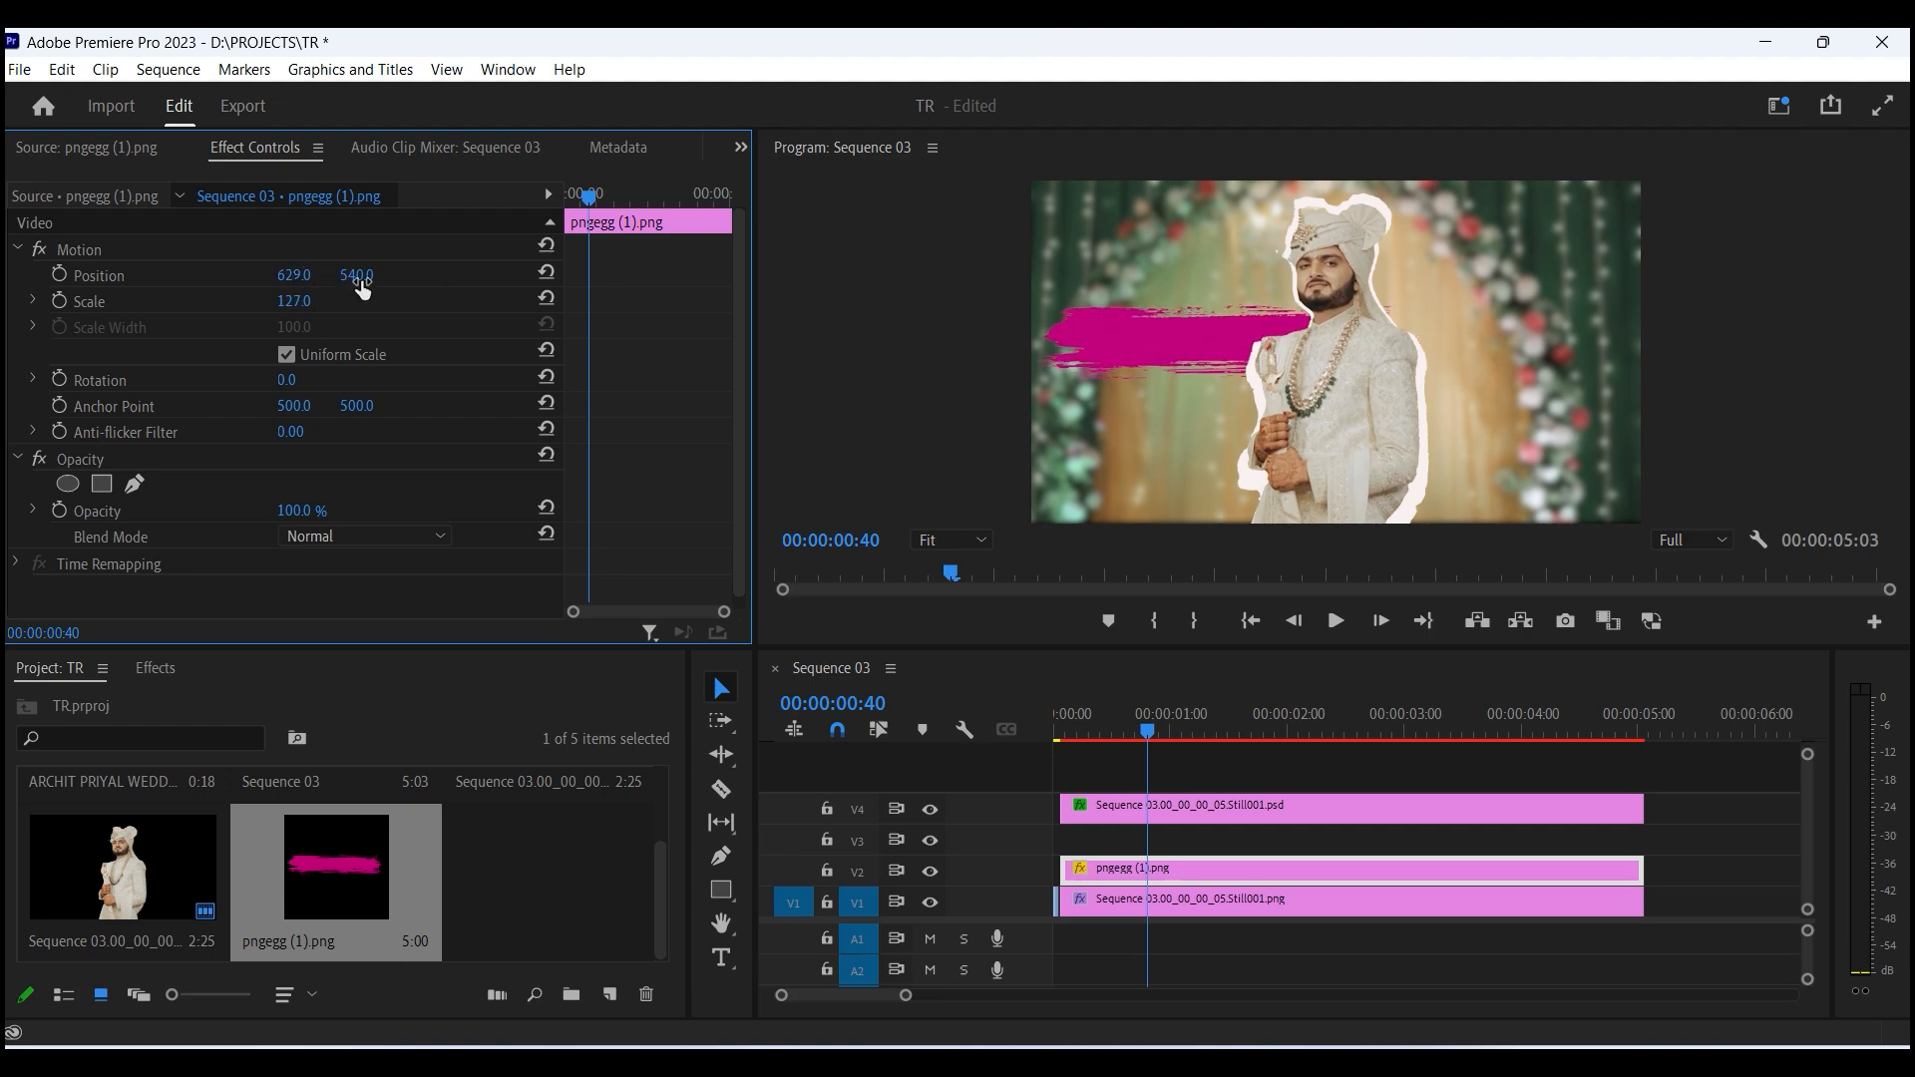
left_click_drag(358, 278, 469, 278)
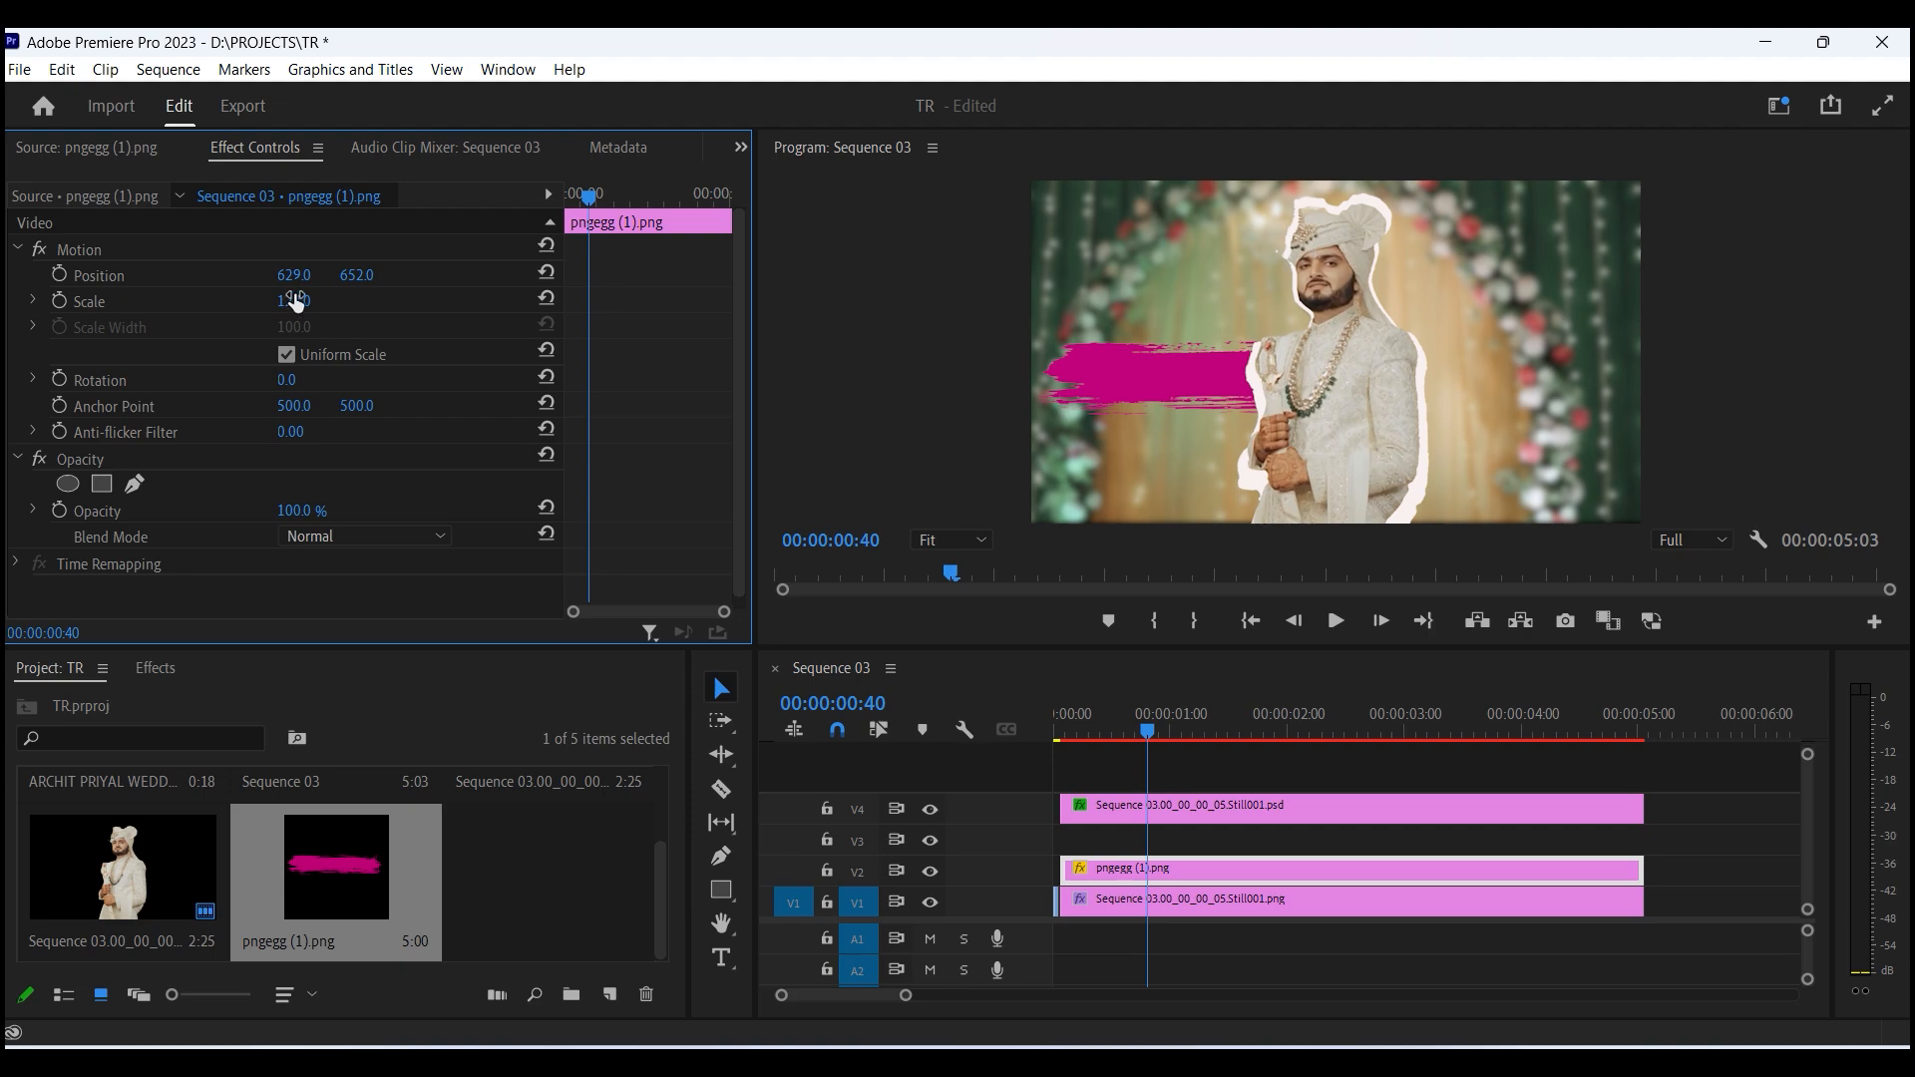
left_click_drag(291, 276, 315, 276)
left_click(262, 297)
mouse_move(302, 309)
left_mouse_down()
mouse_move(282, 309)
mouse_move(342, 276)
mouse_move(316, 275)
left_mouse_up()
left_click(830, 309)
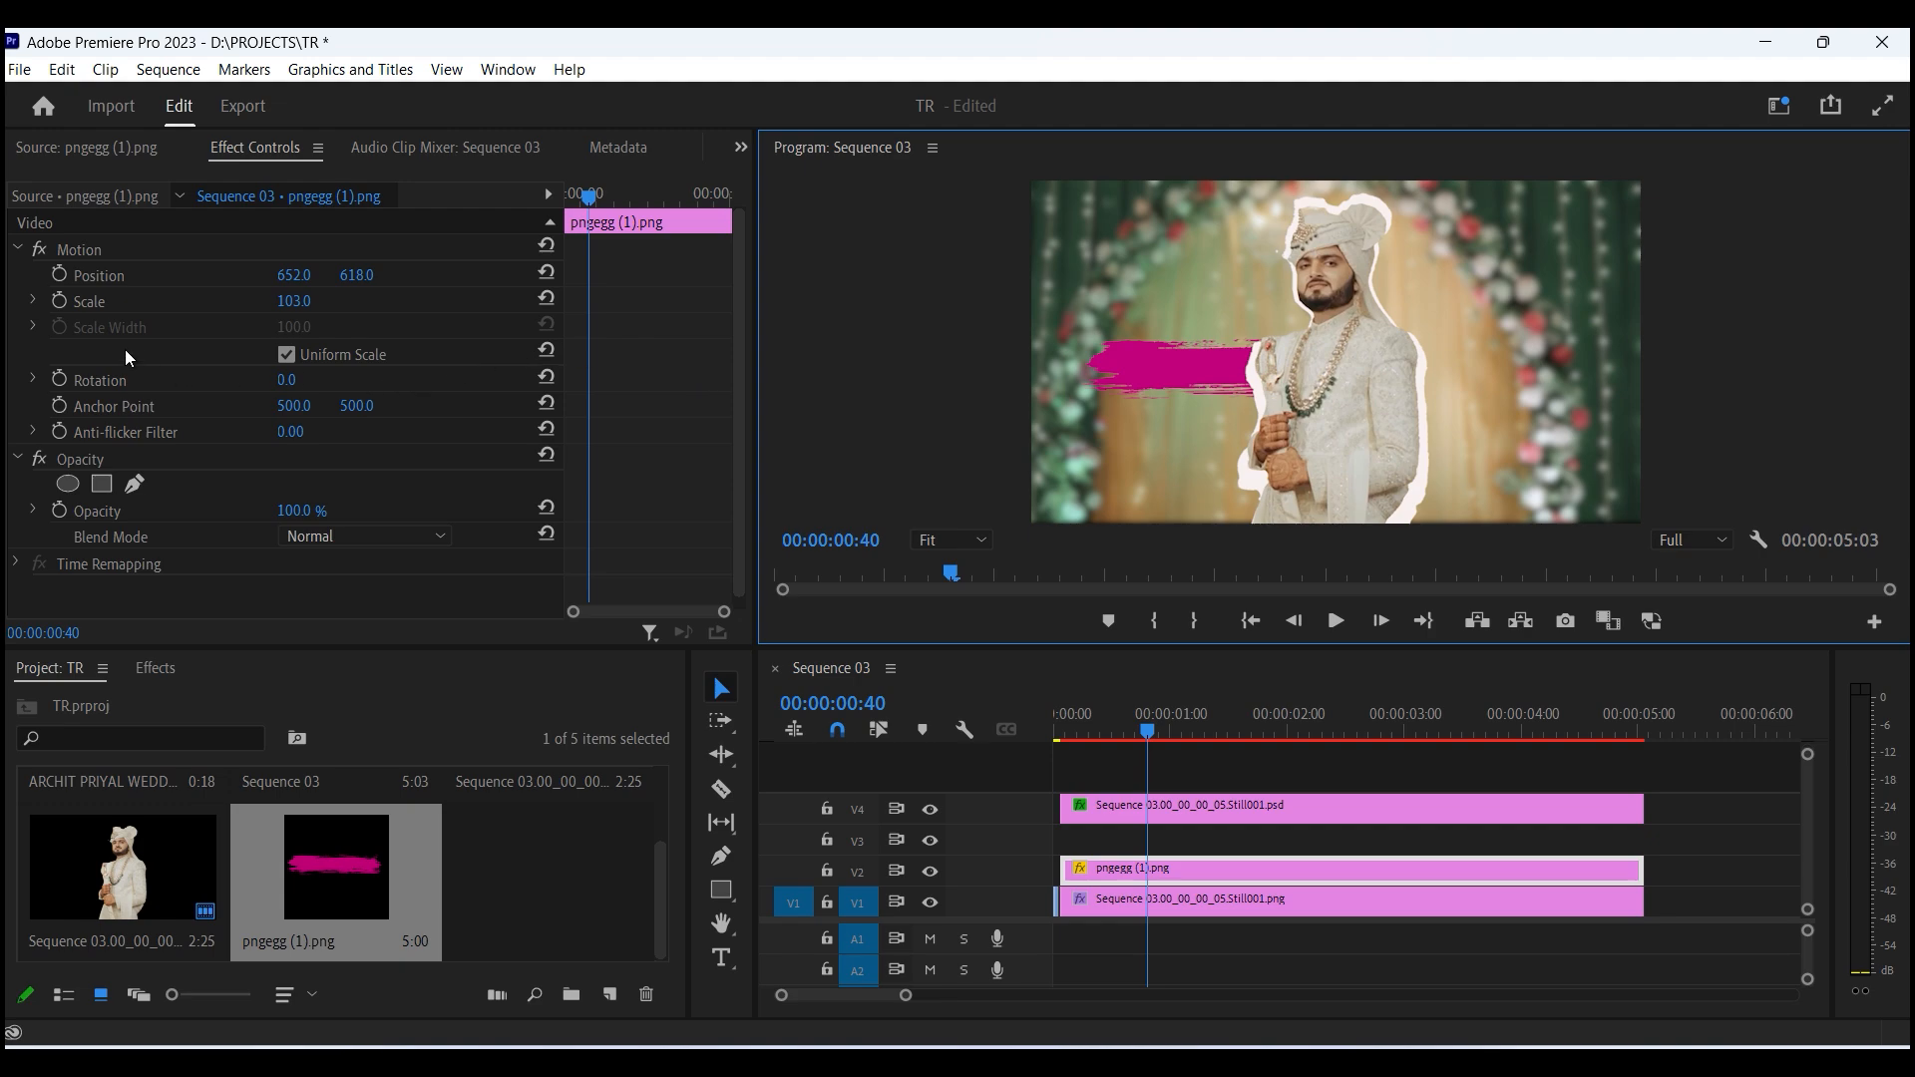
- Add position, scale and rotation keyframes to the brush stroke and set its rotation to 3°
left_click(61, 379)
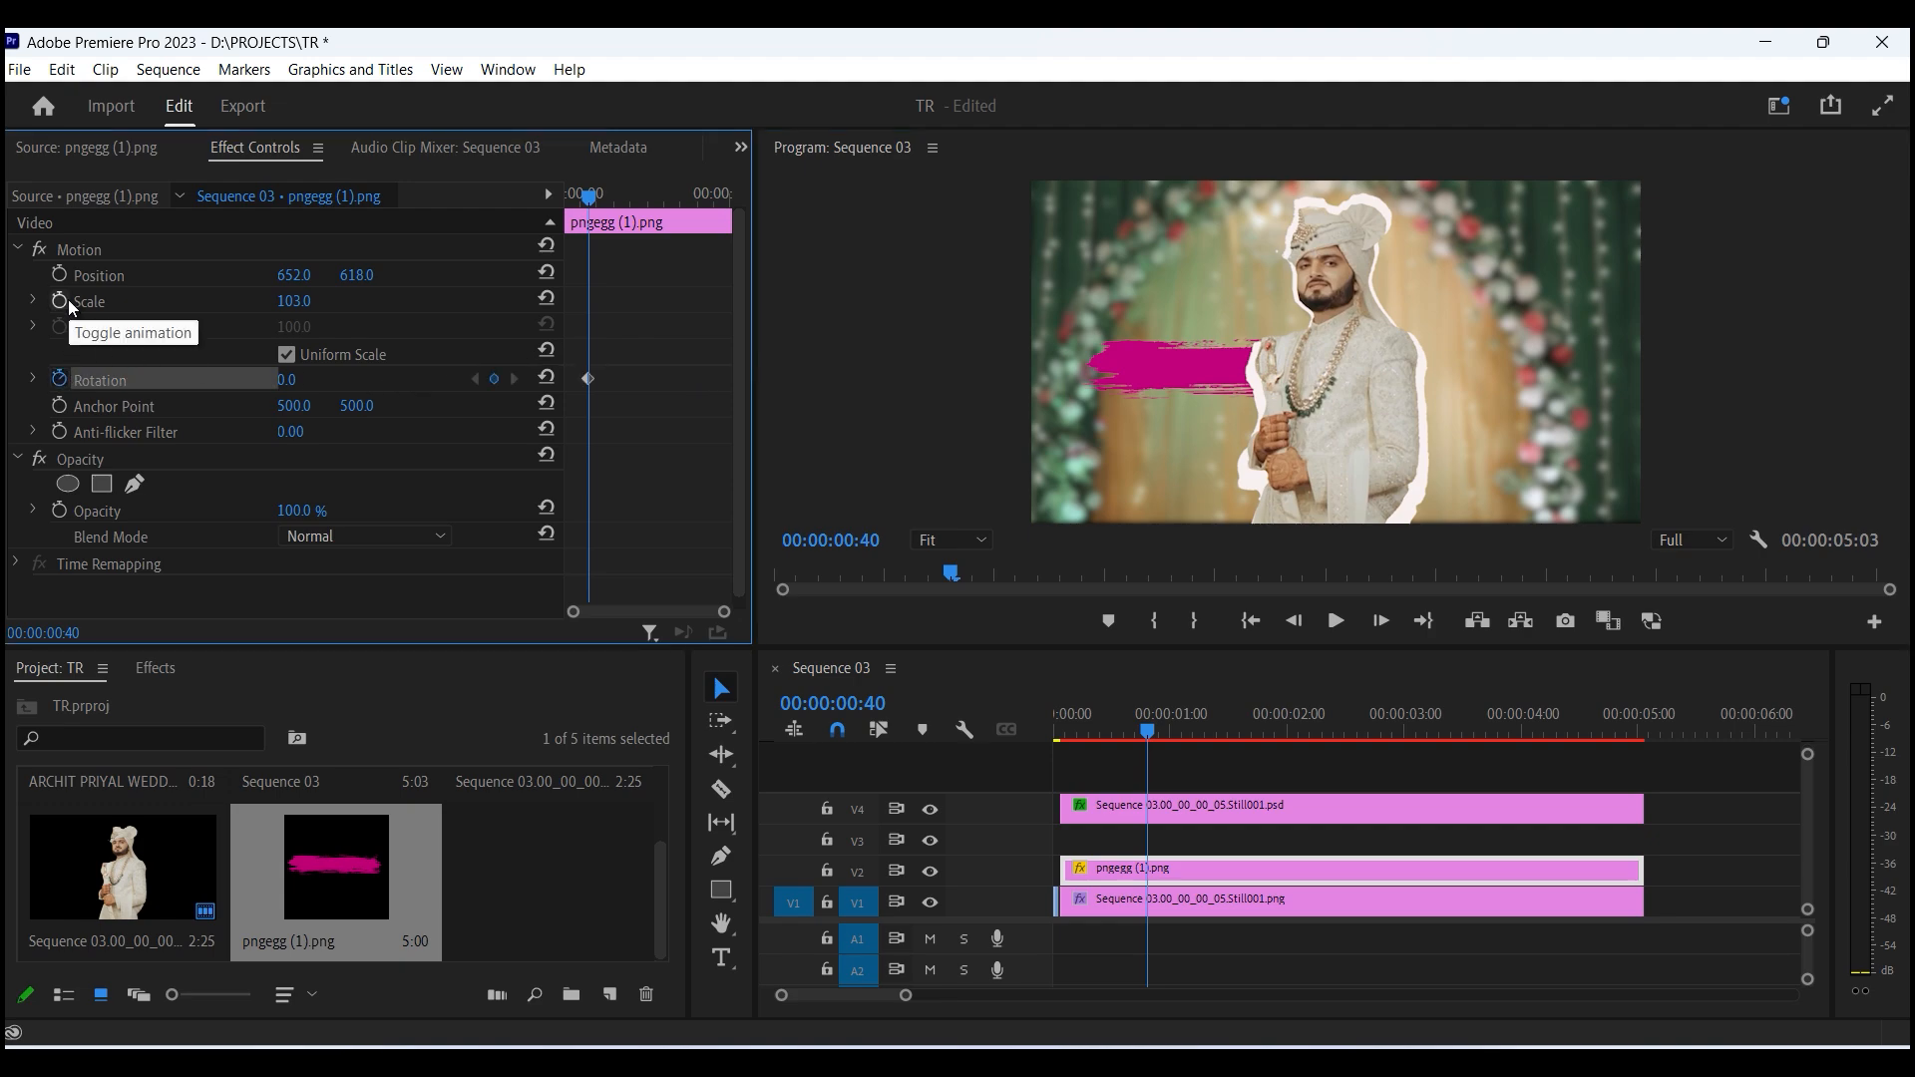
left_click(59, 300)
left_click(61, 276)
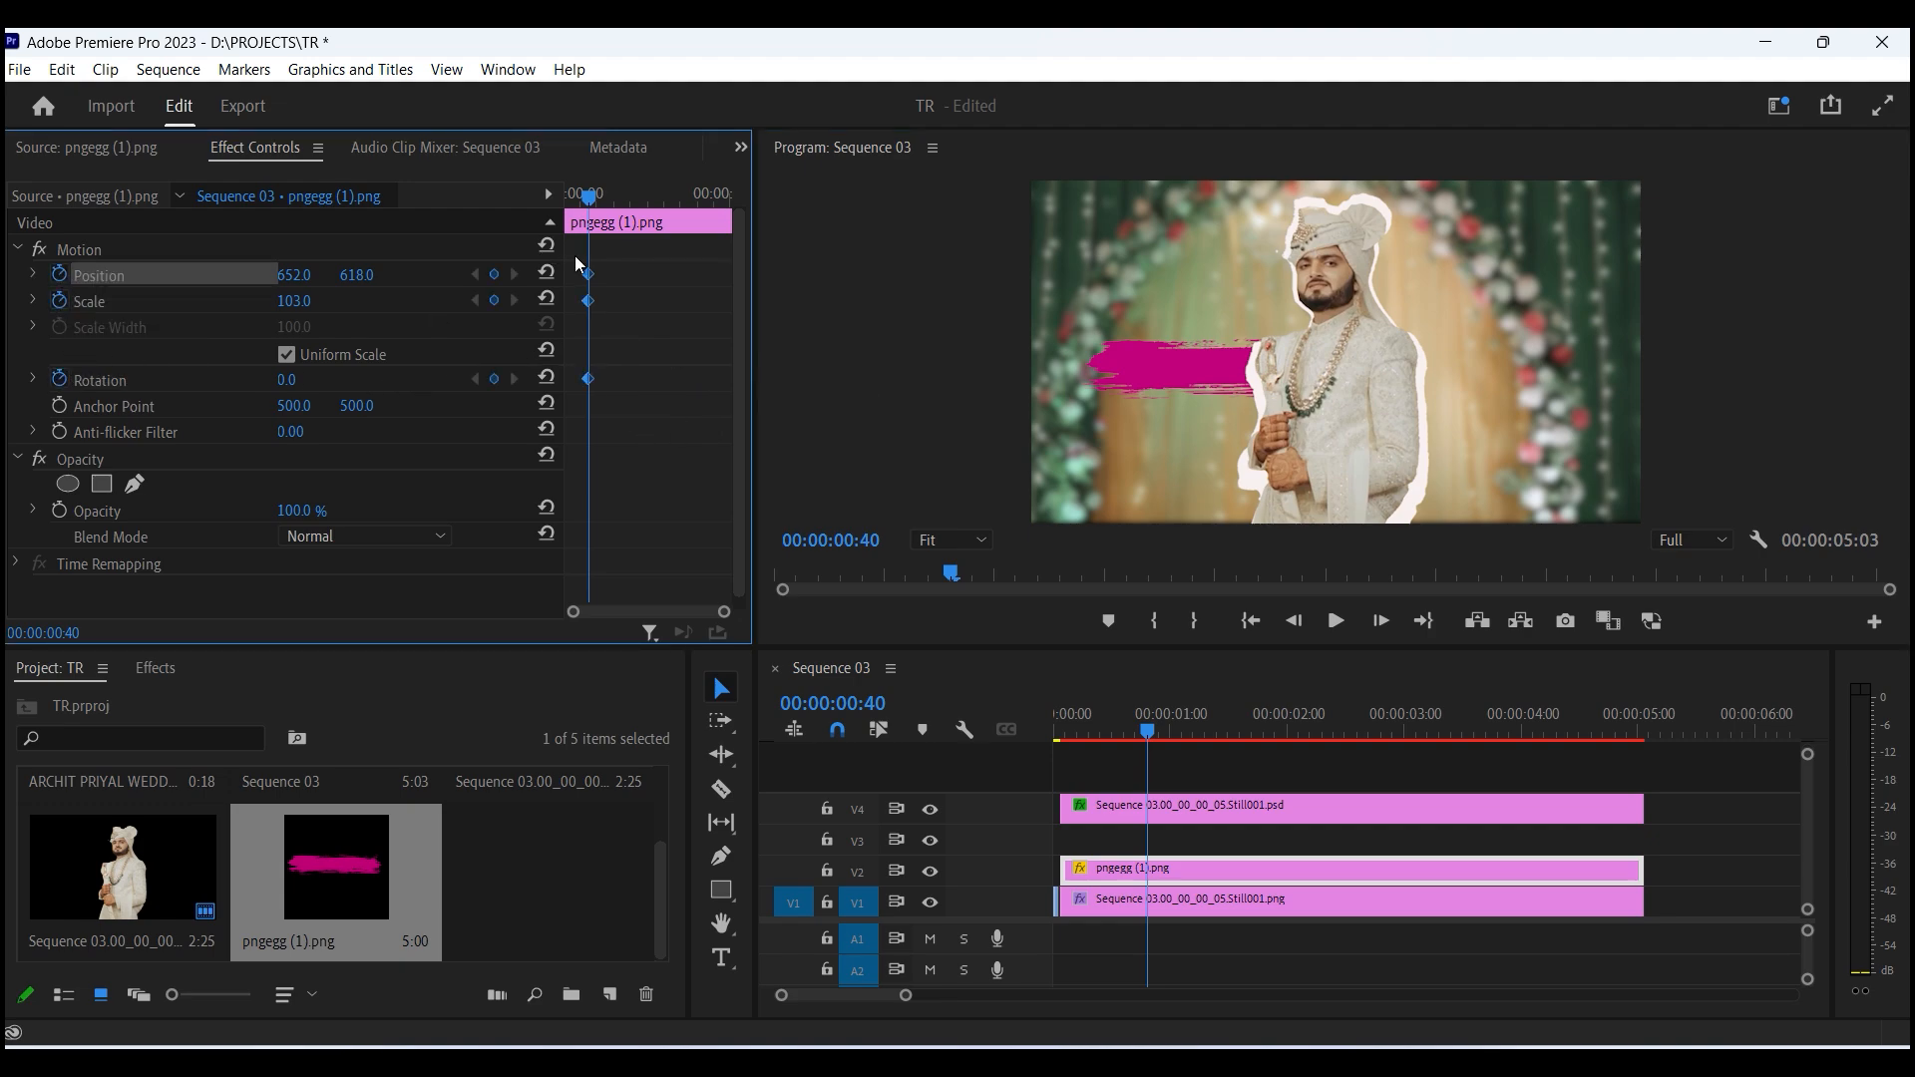
left_click_drag(586, 272, 496, 321)
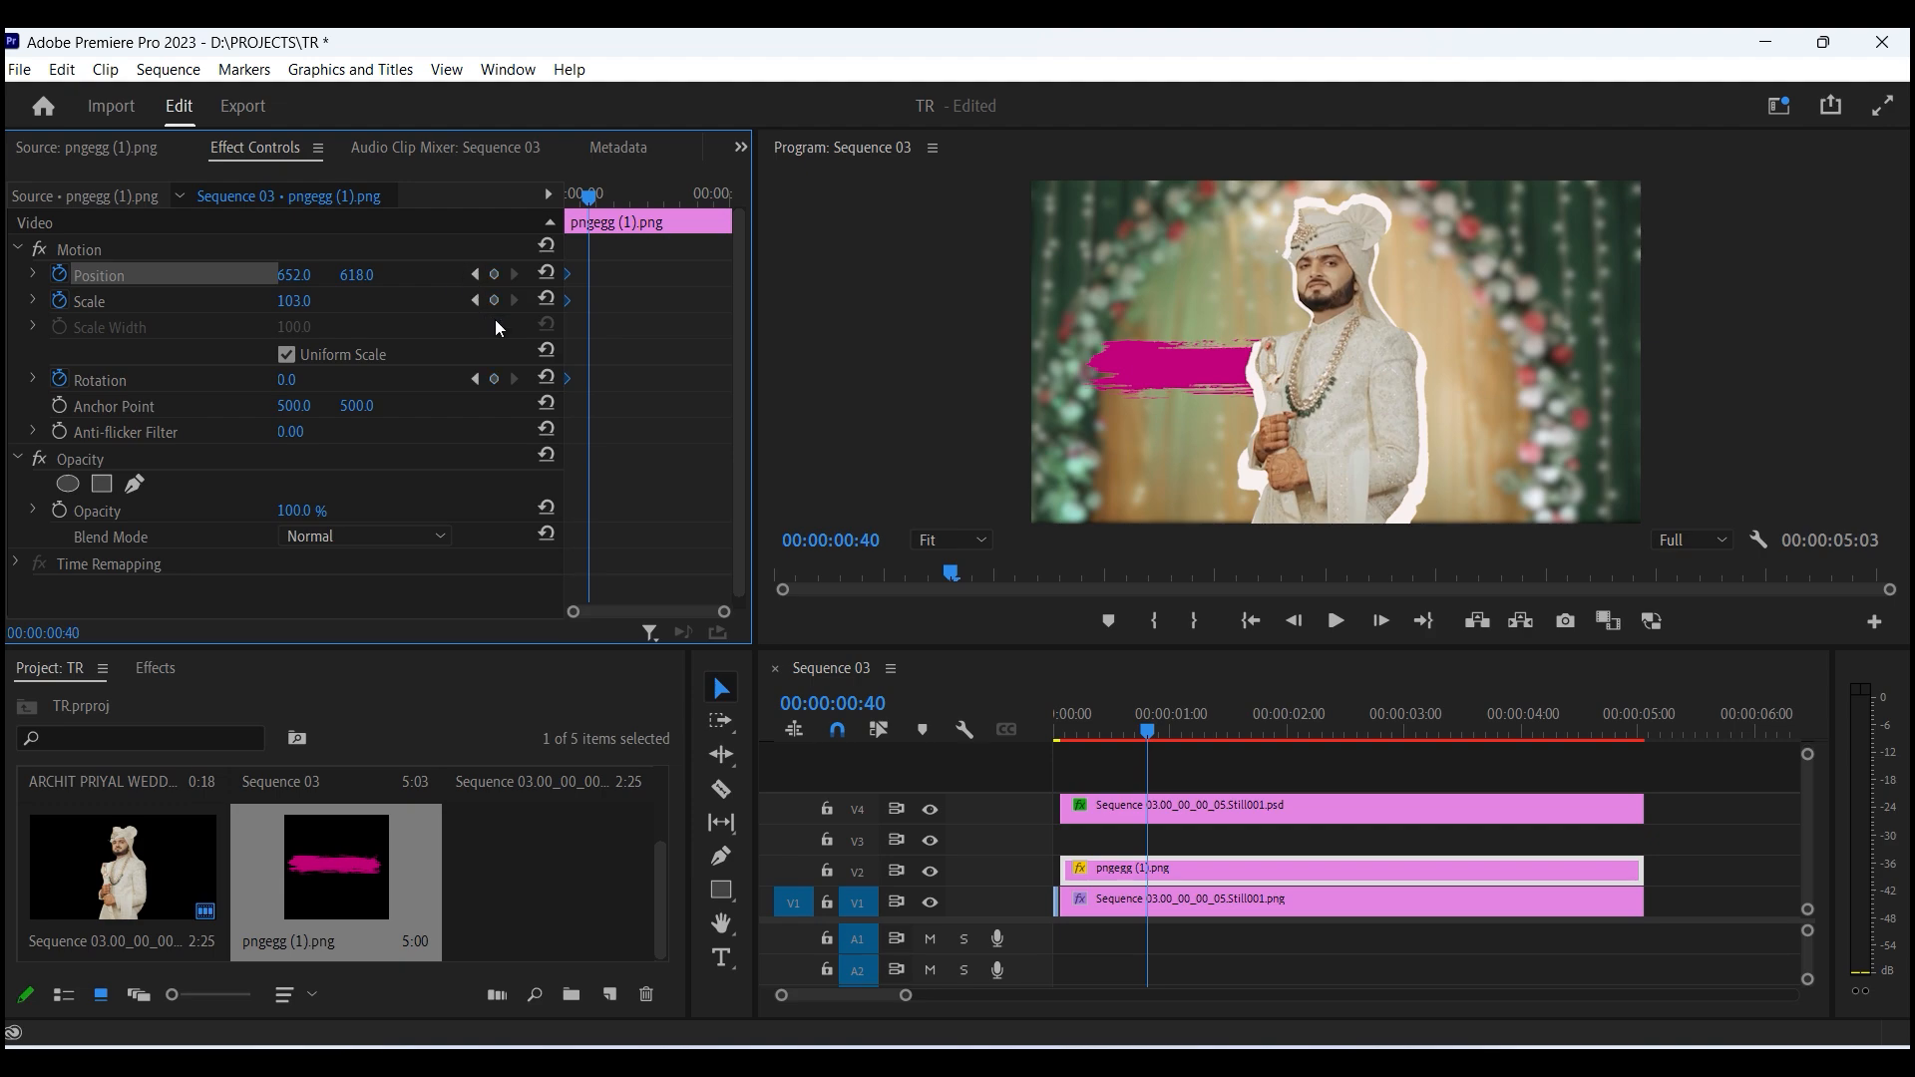
left_click(288, 379)
left_click_drag(314, 379, 260, 399)
key("Return")
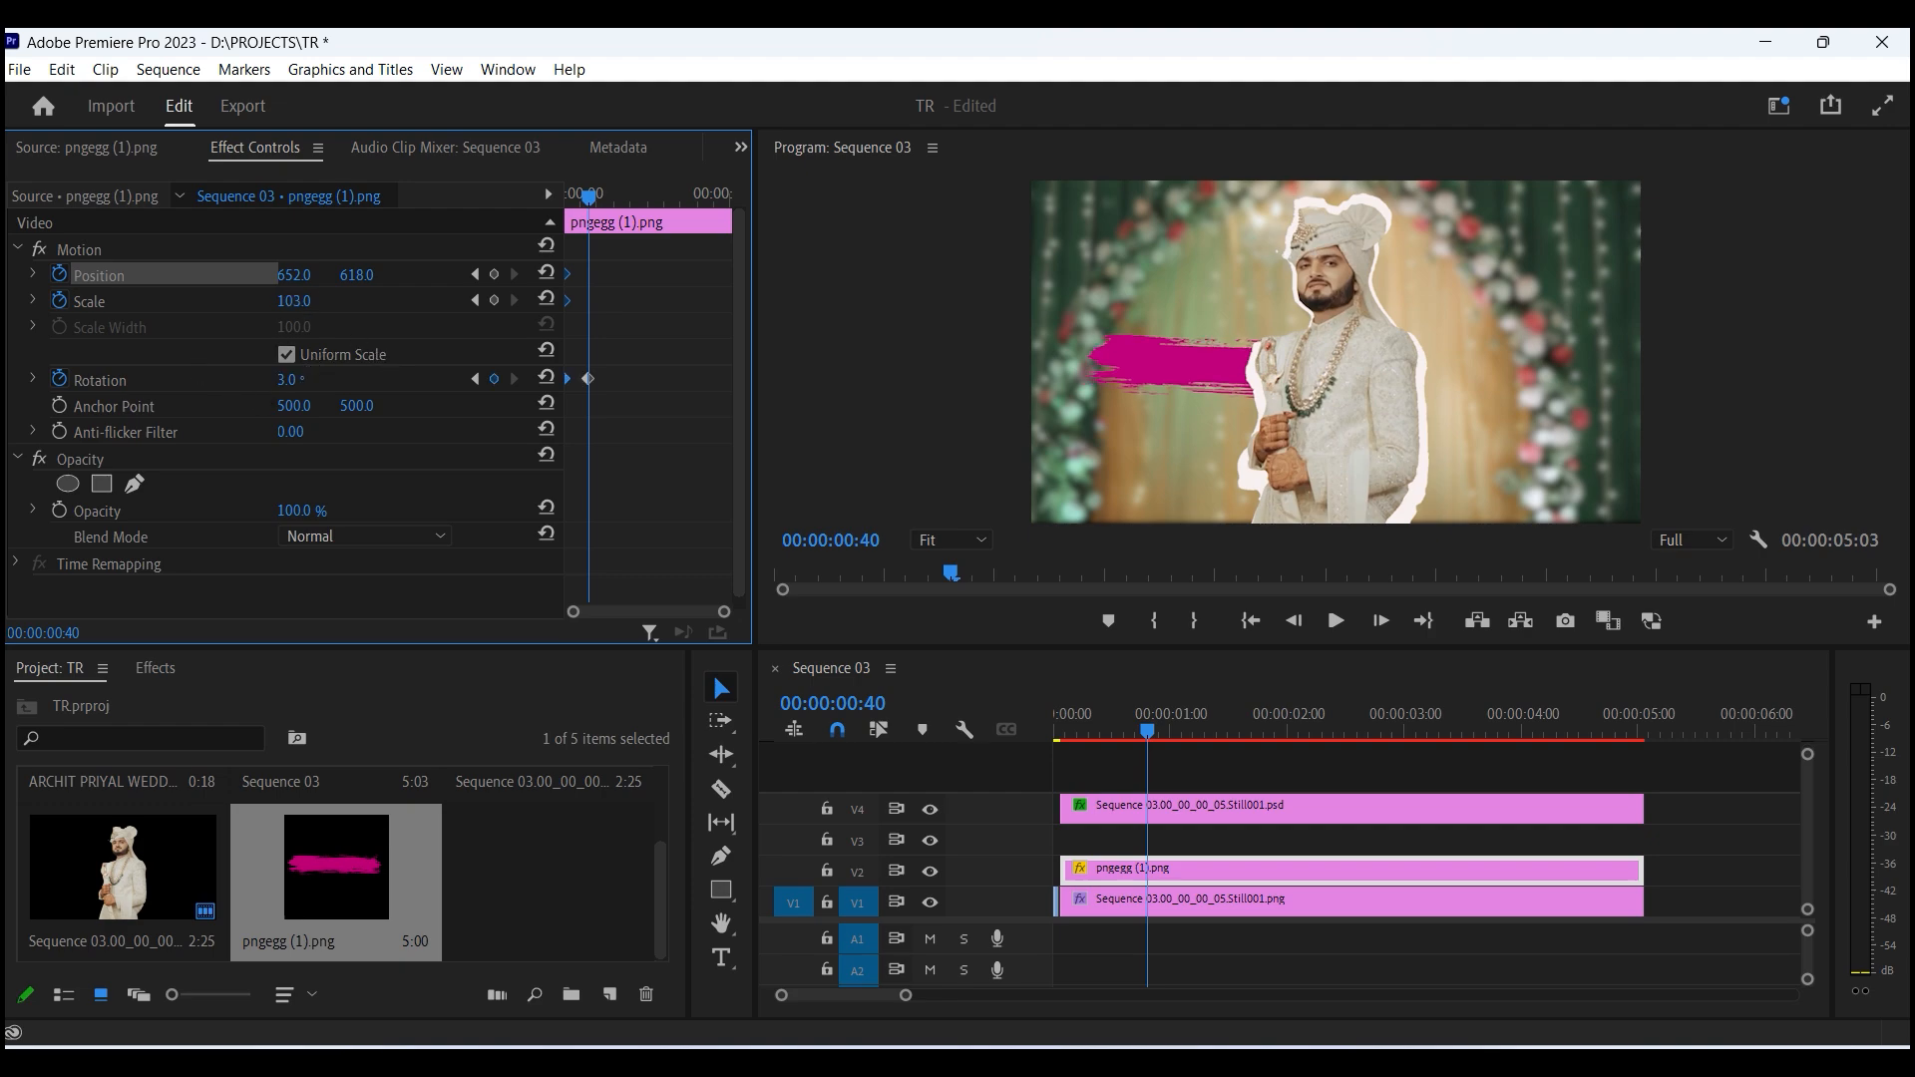
- Move the brush stroke's scale and rotation keyframes later and play back the animation
left_click_drag(294, 301, 291, 300)
left_click_drag(621, 429, 607, 302)
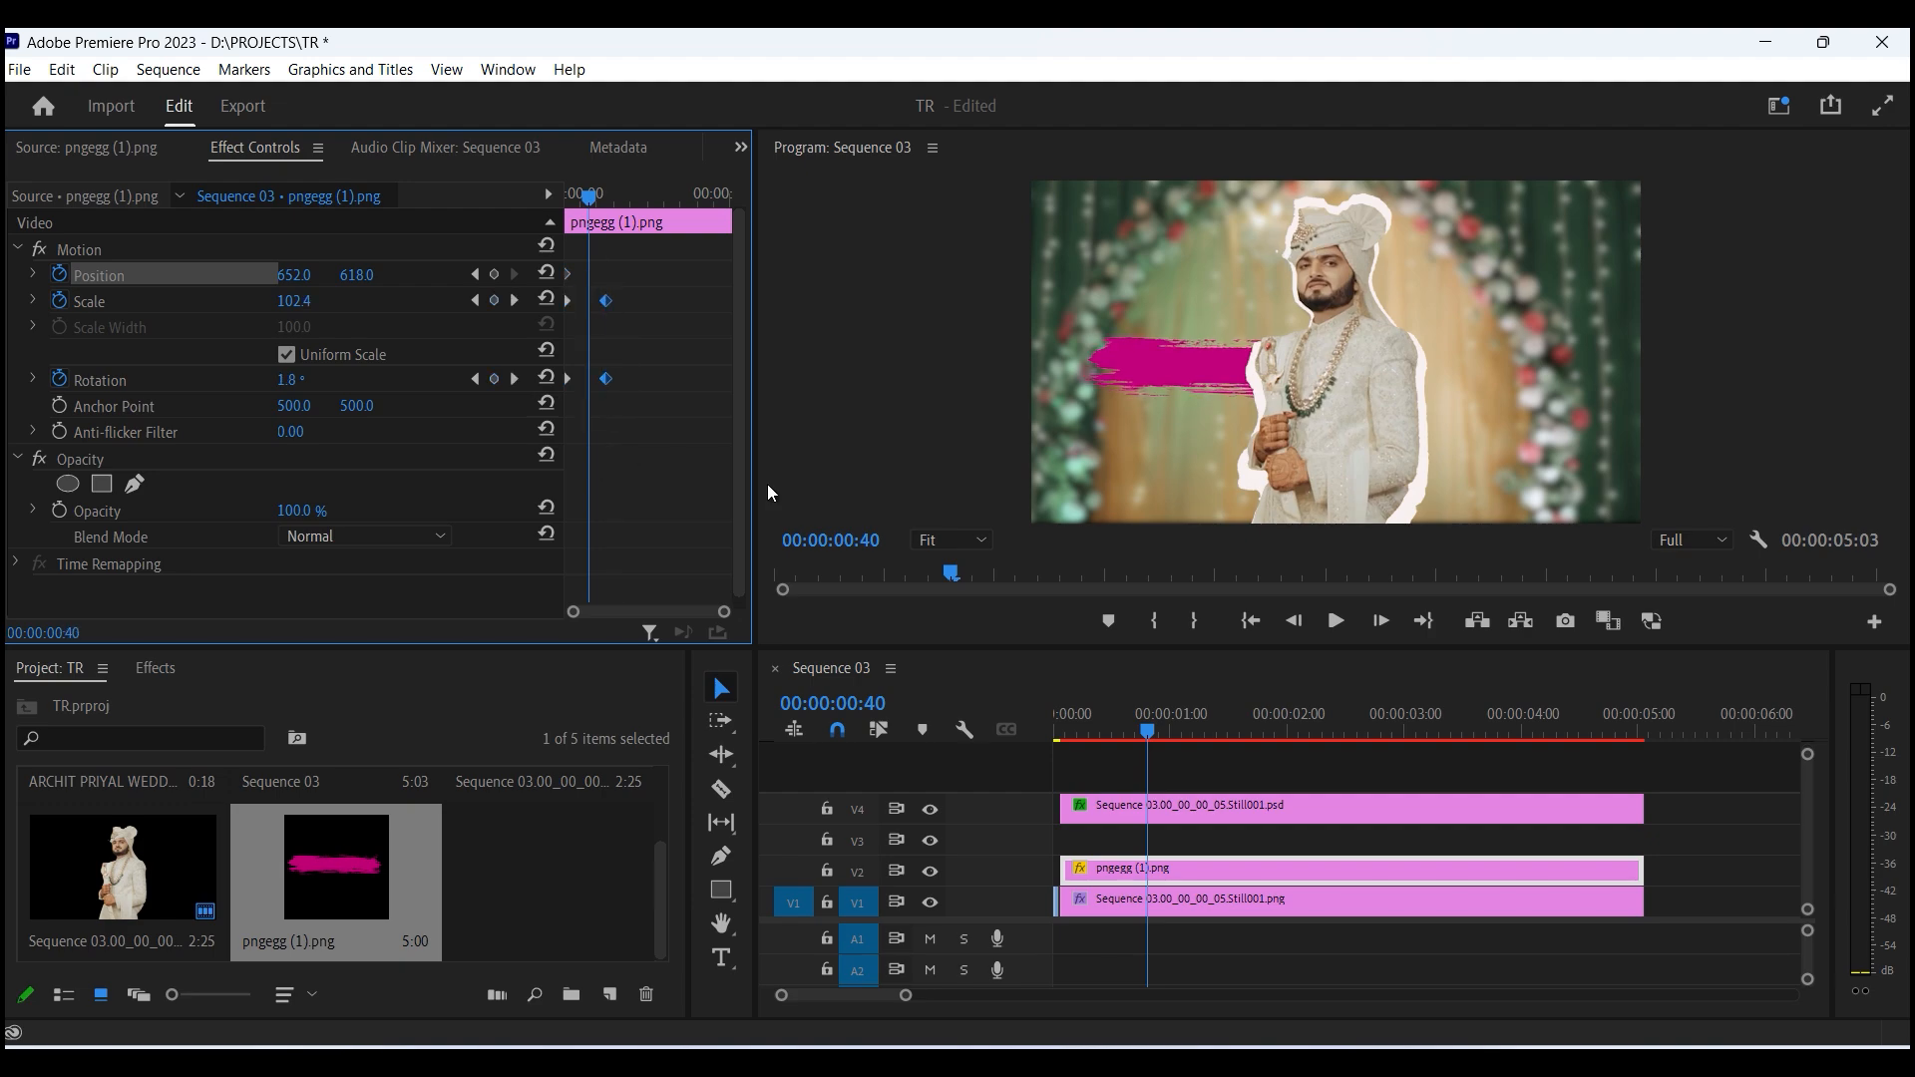
left_click(1070, 730)
key("minus")
left_click(1058, 726)
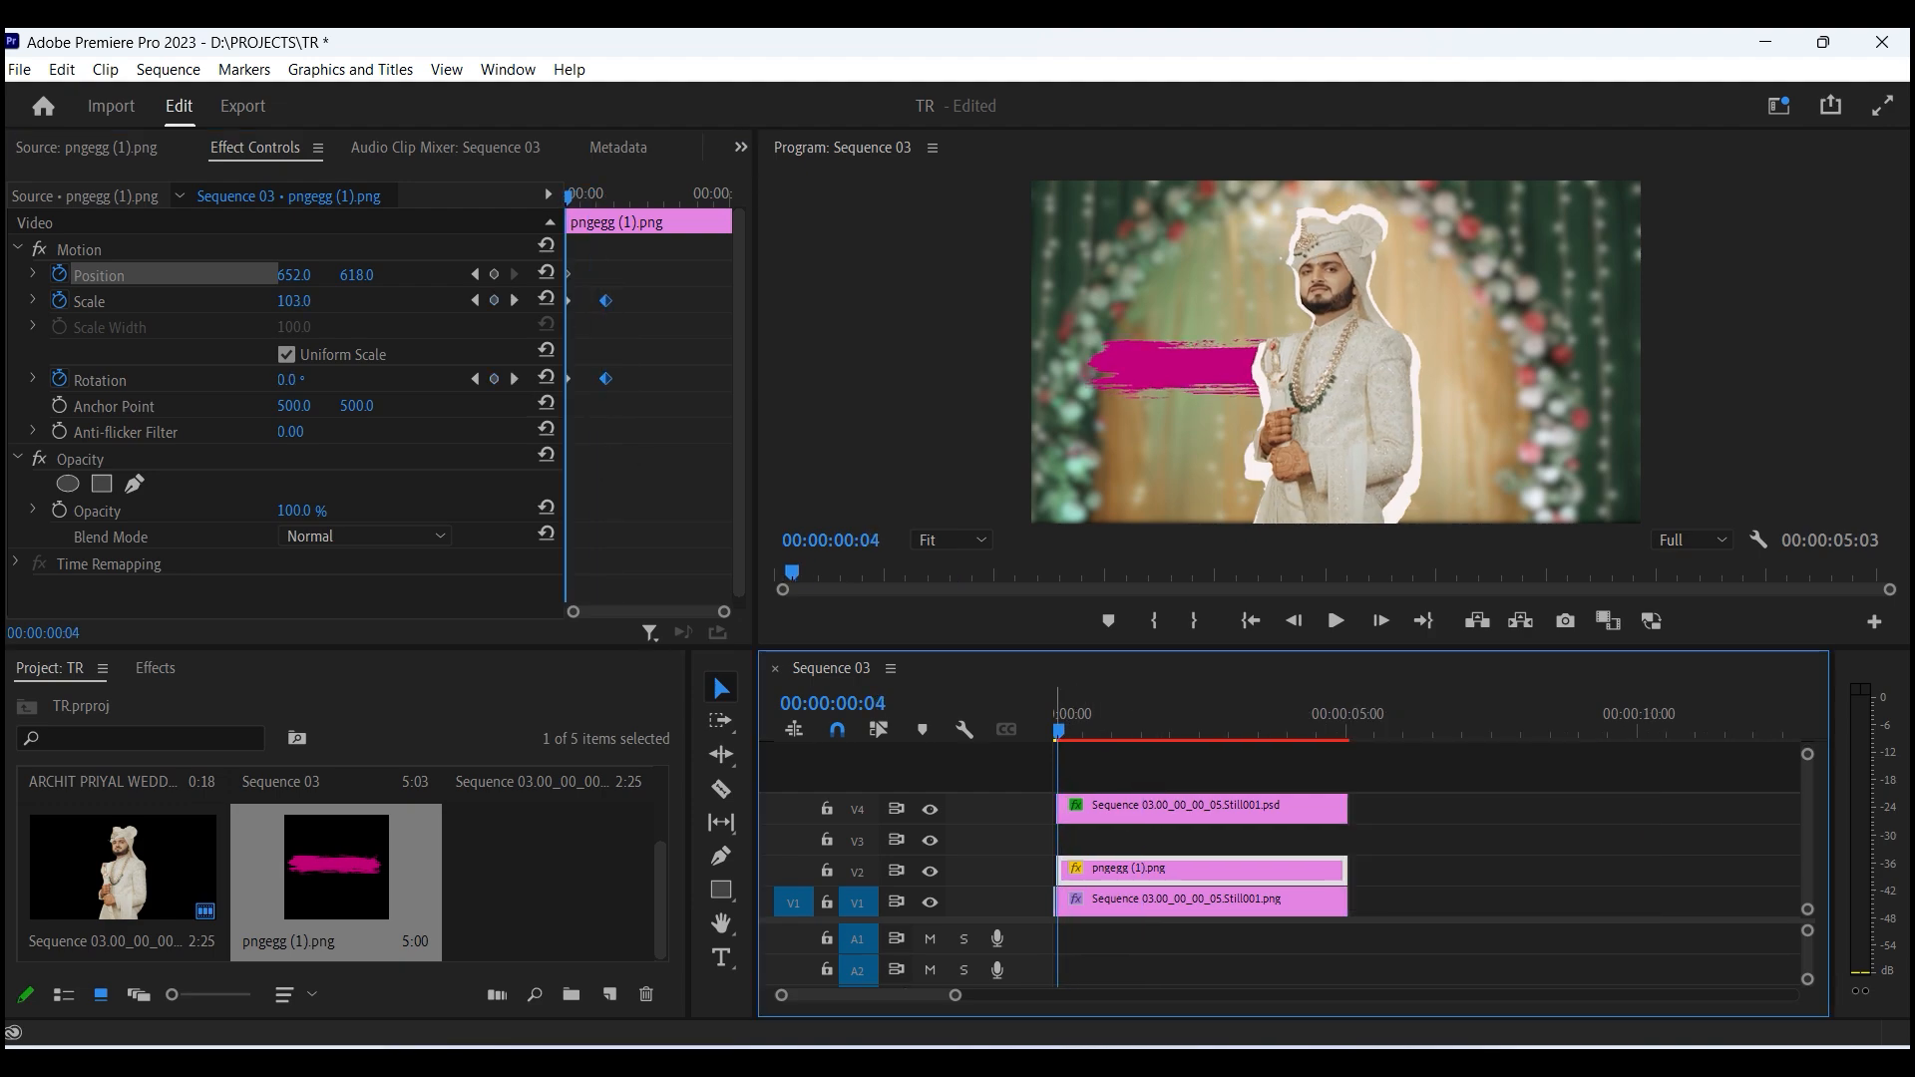
key("equal")
key("space")
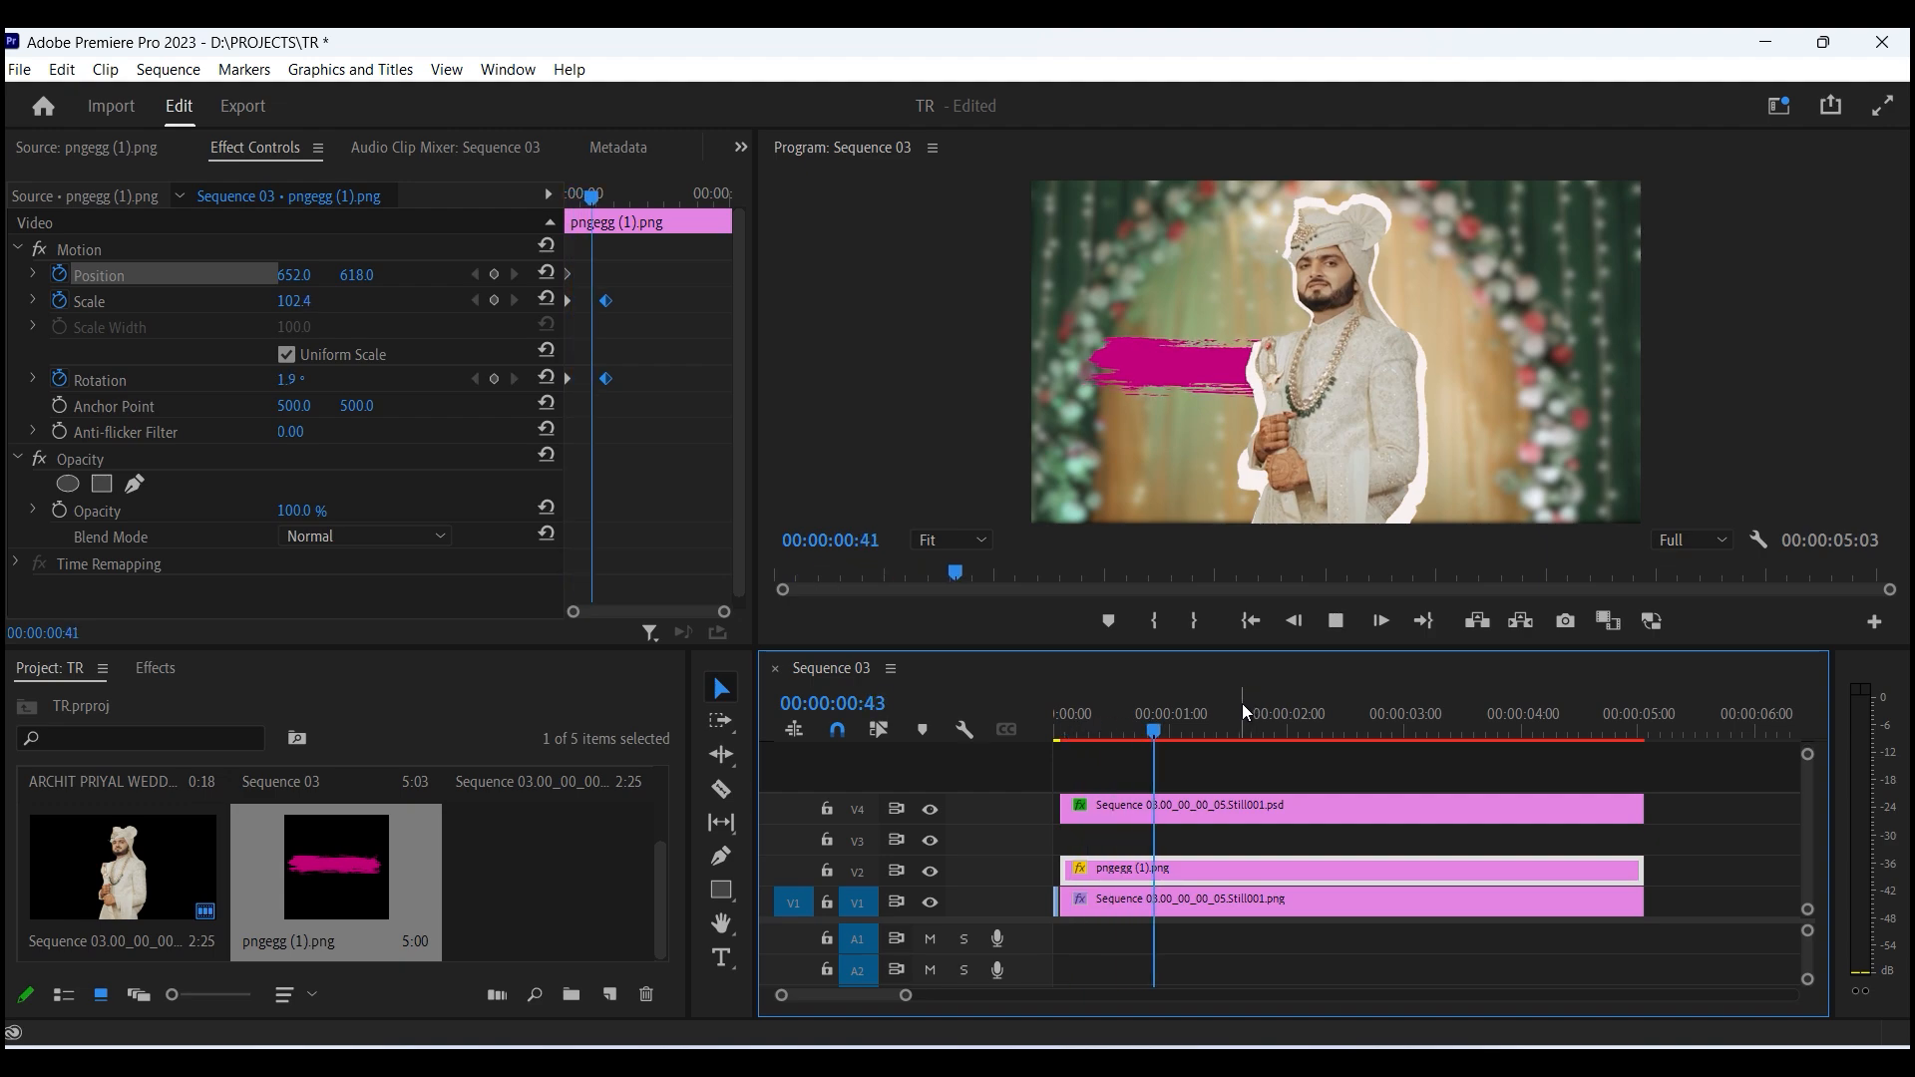
key("space")
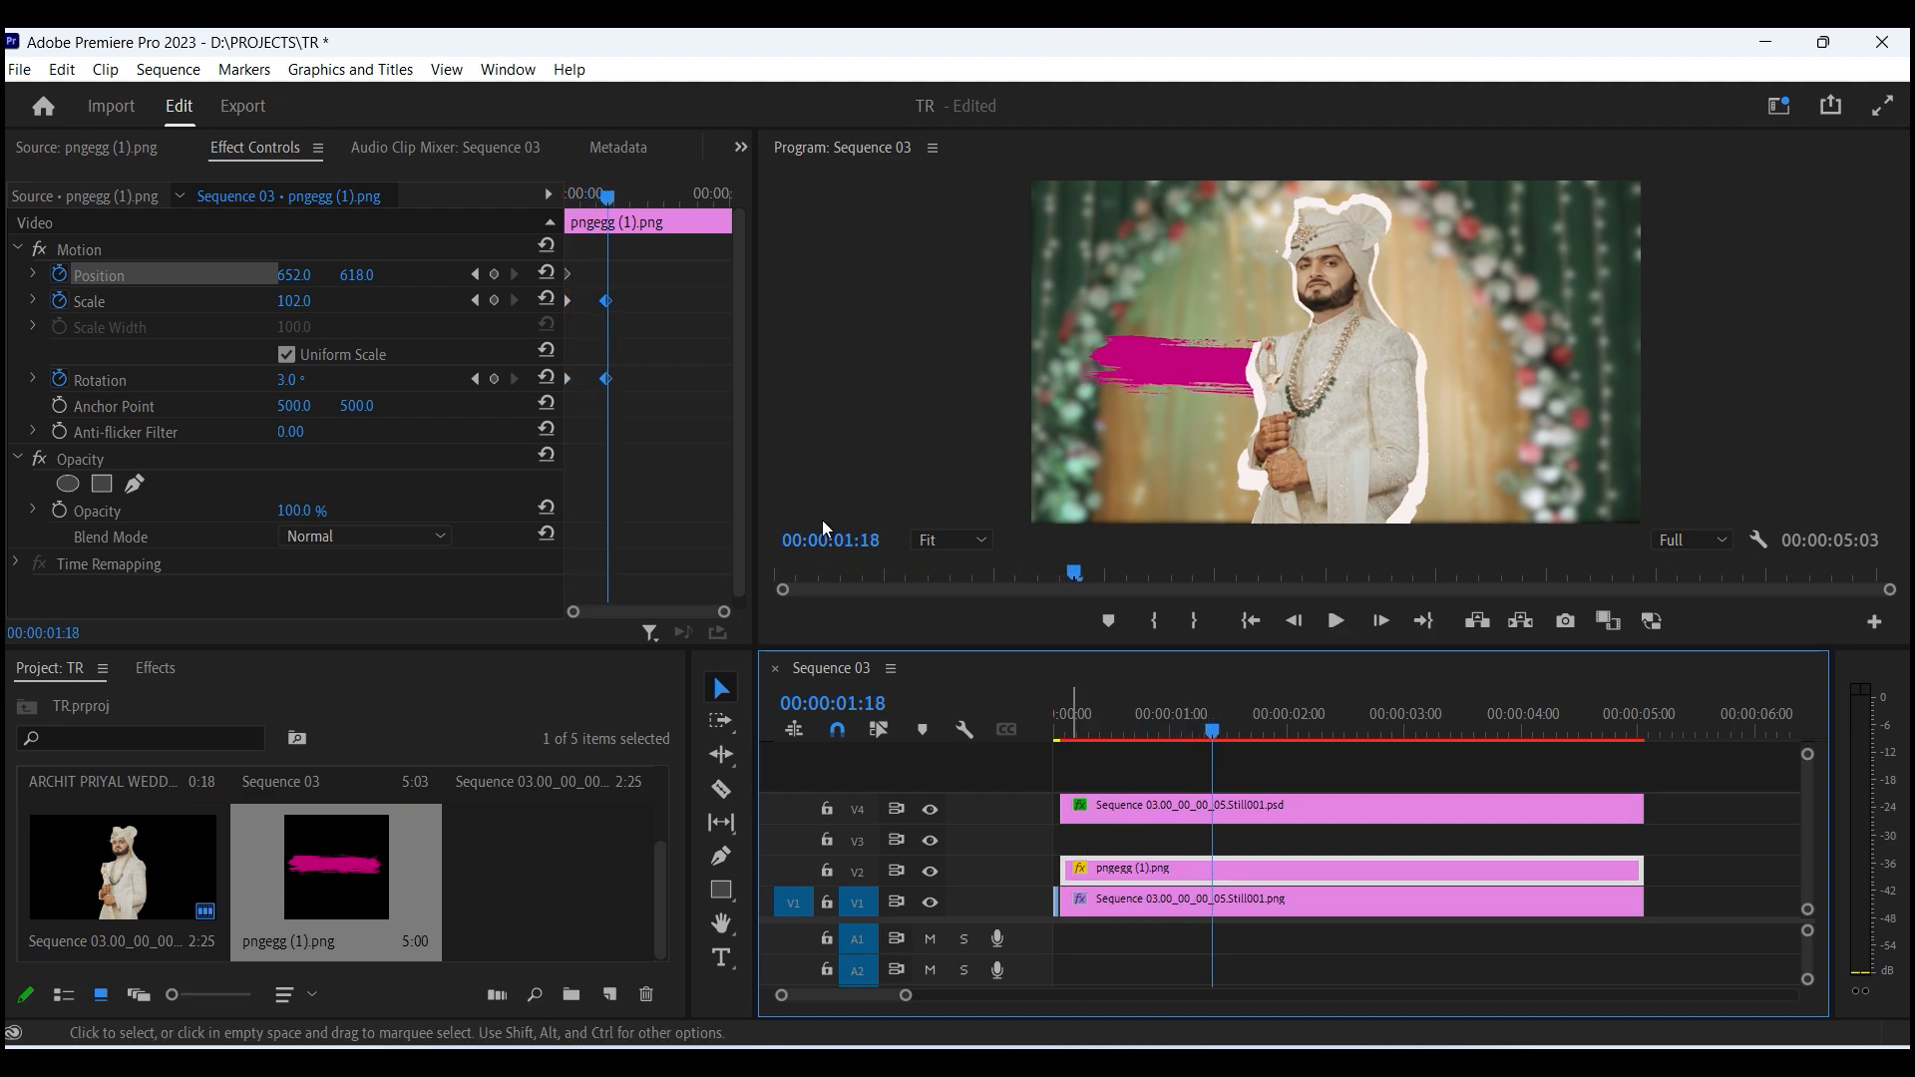
left_click_drag(649, 419, 591, 298)
left_click(1072, 733)
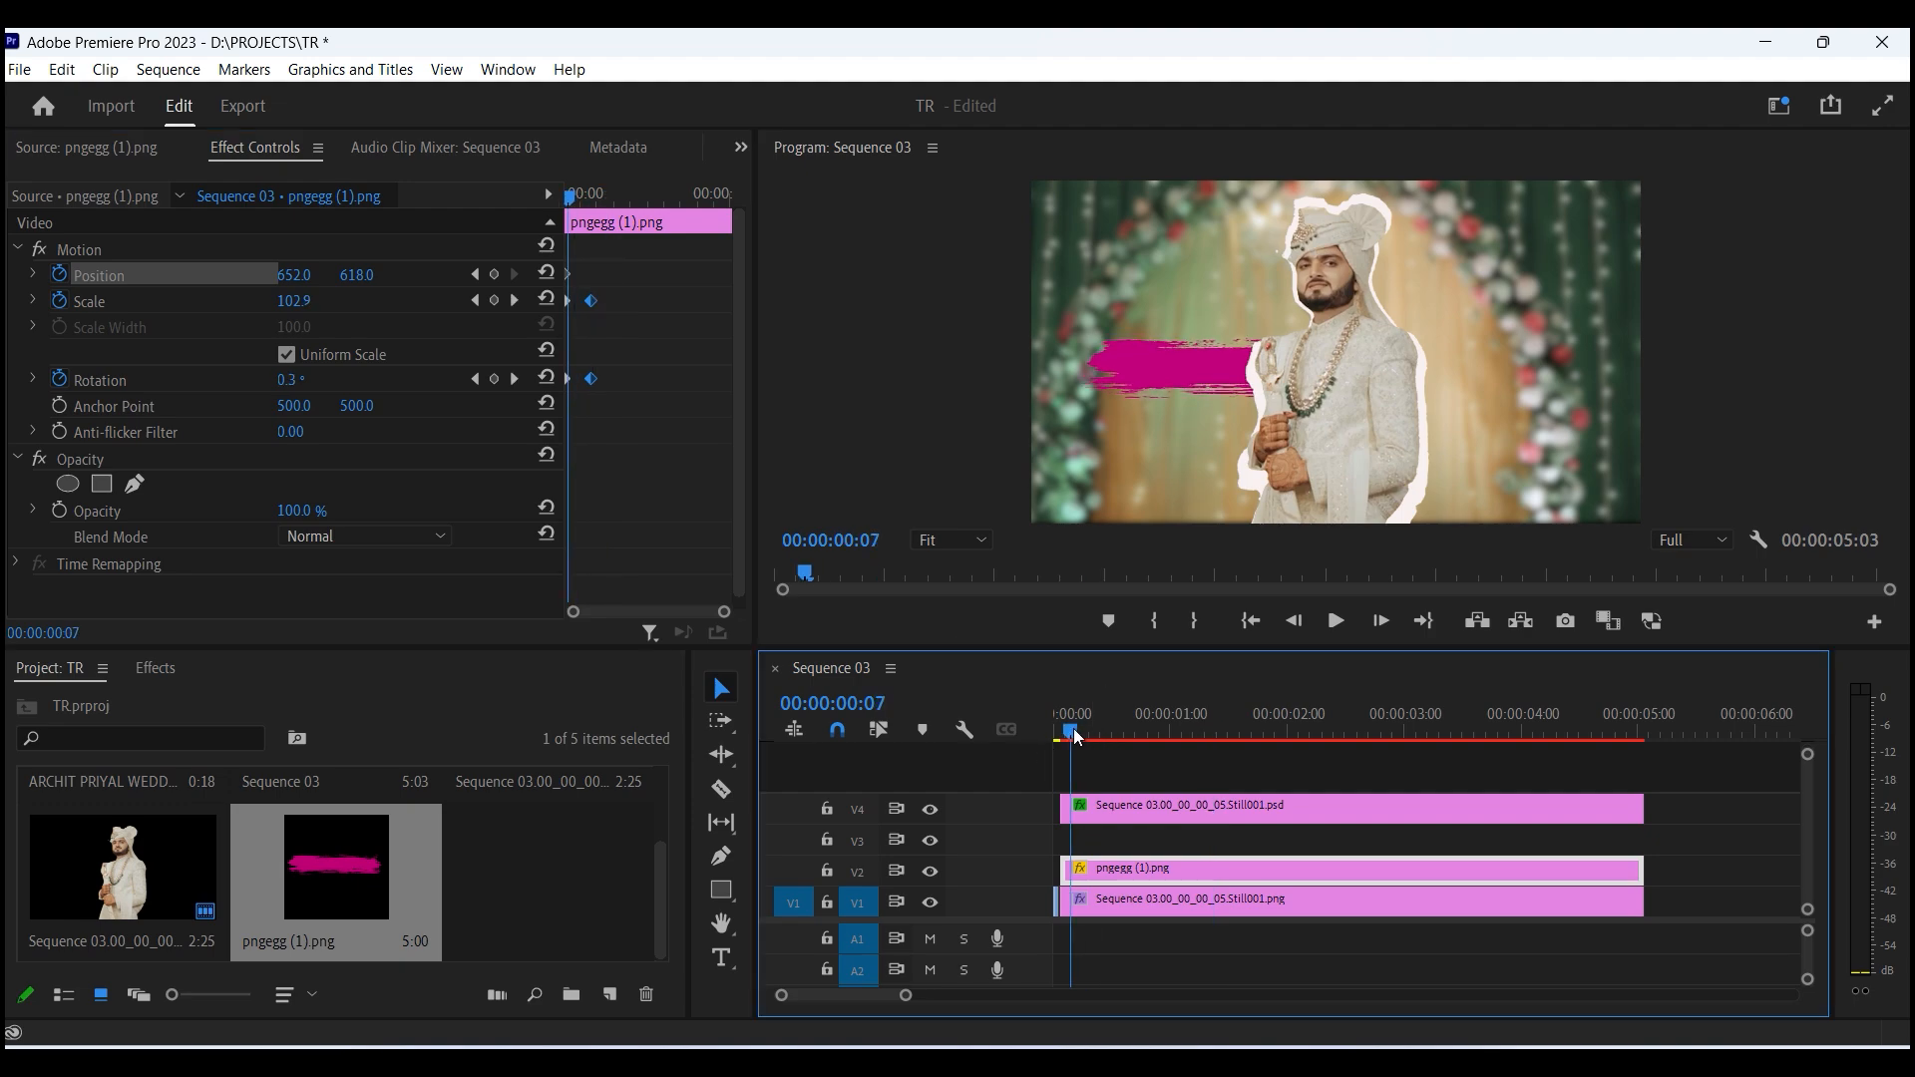
key("space")
key("space")
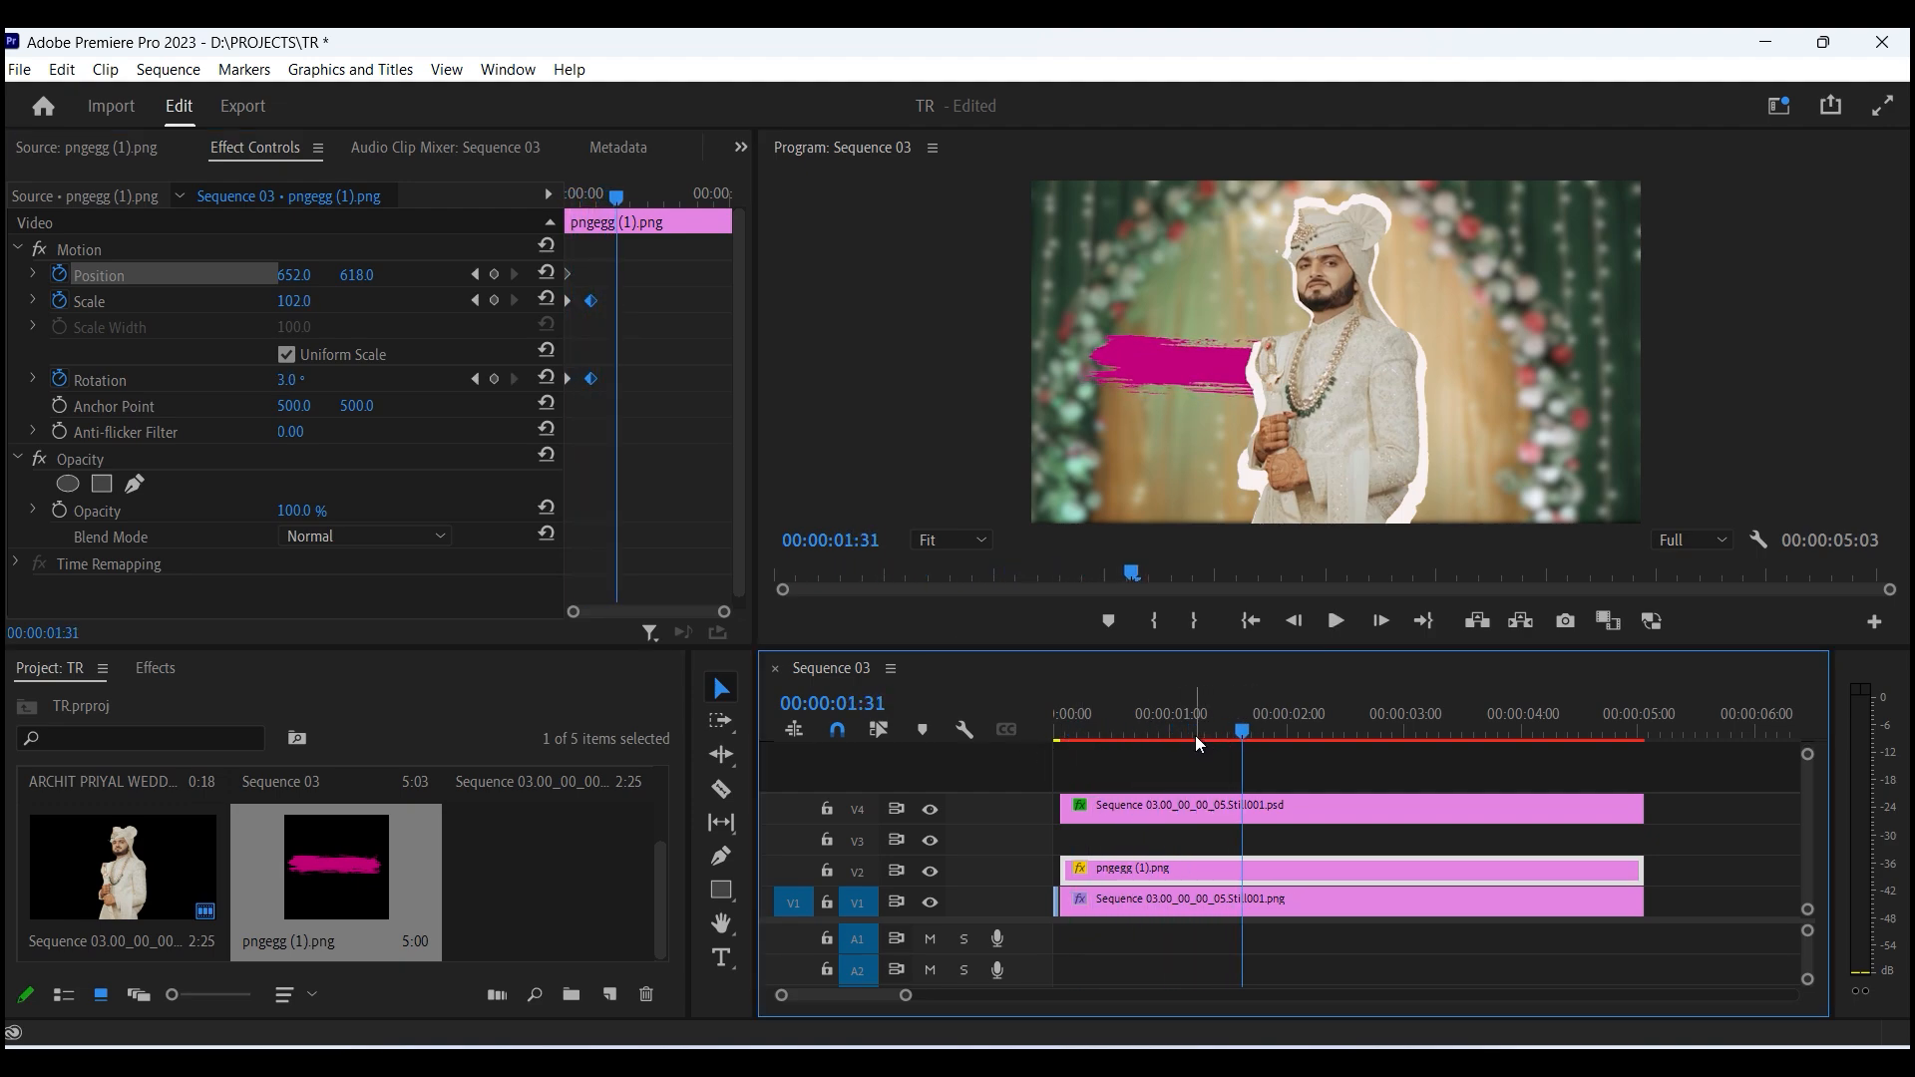
- Fine-tune the timing of the brush stroke's keyframes and review the animation
left_click(1148, 734)
key("=")
left_click(626, 439)
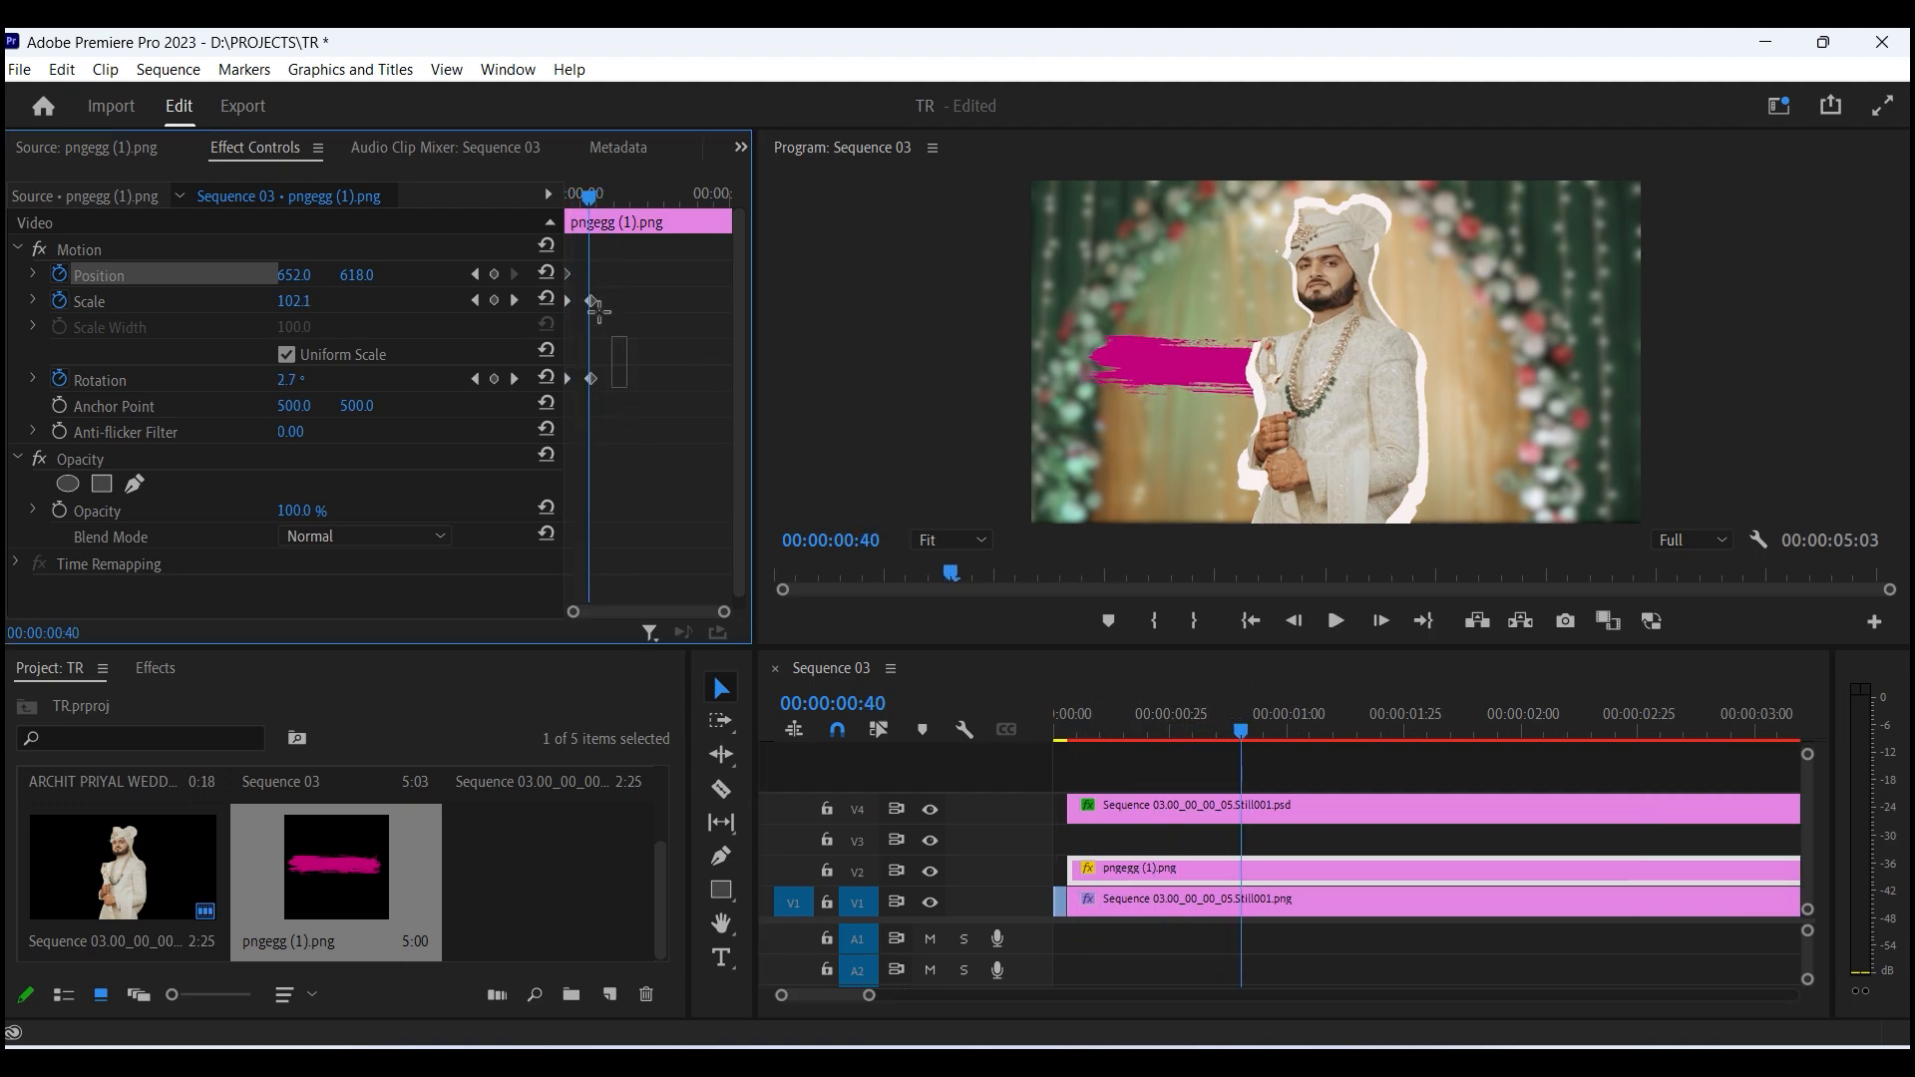
left_click_drag(589, 302, 582, 302)
key("=")
key("=")
left_click_drag(669, 412, 591, 295)
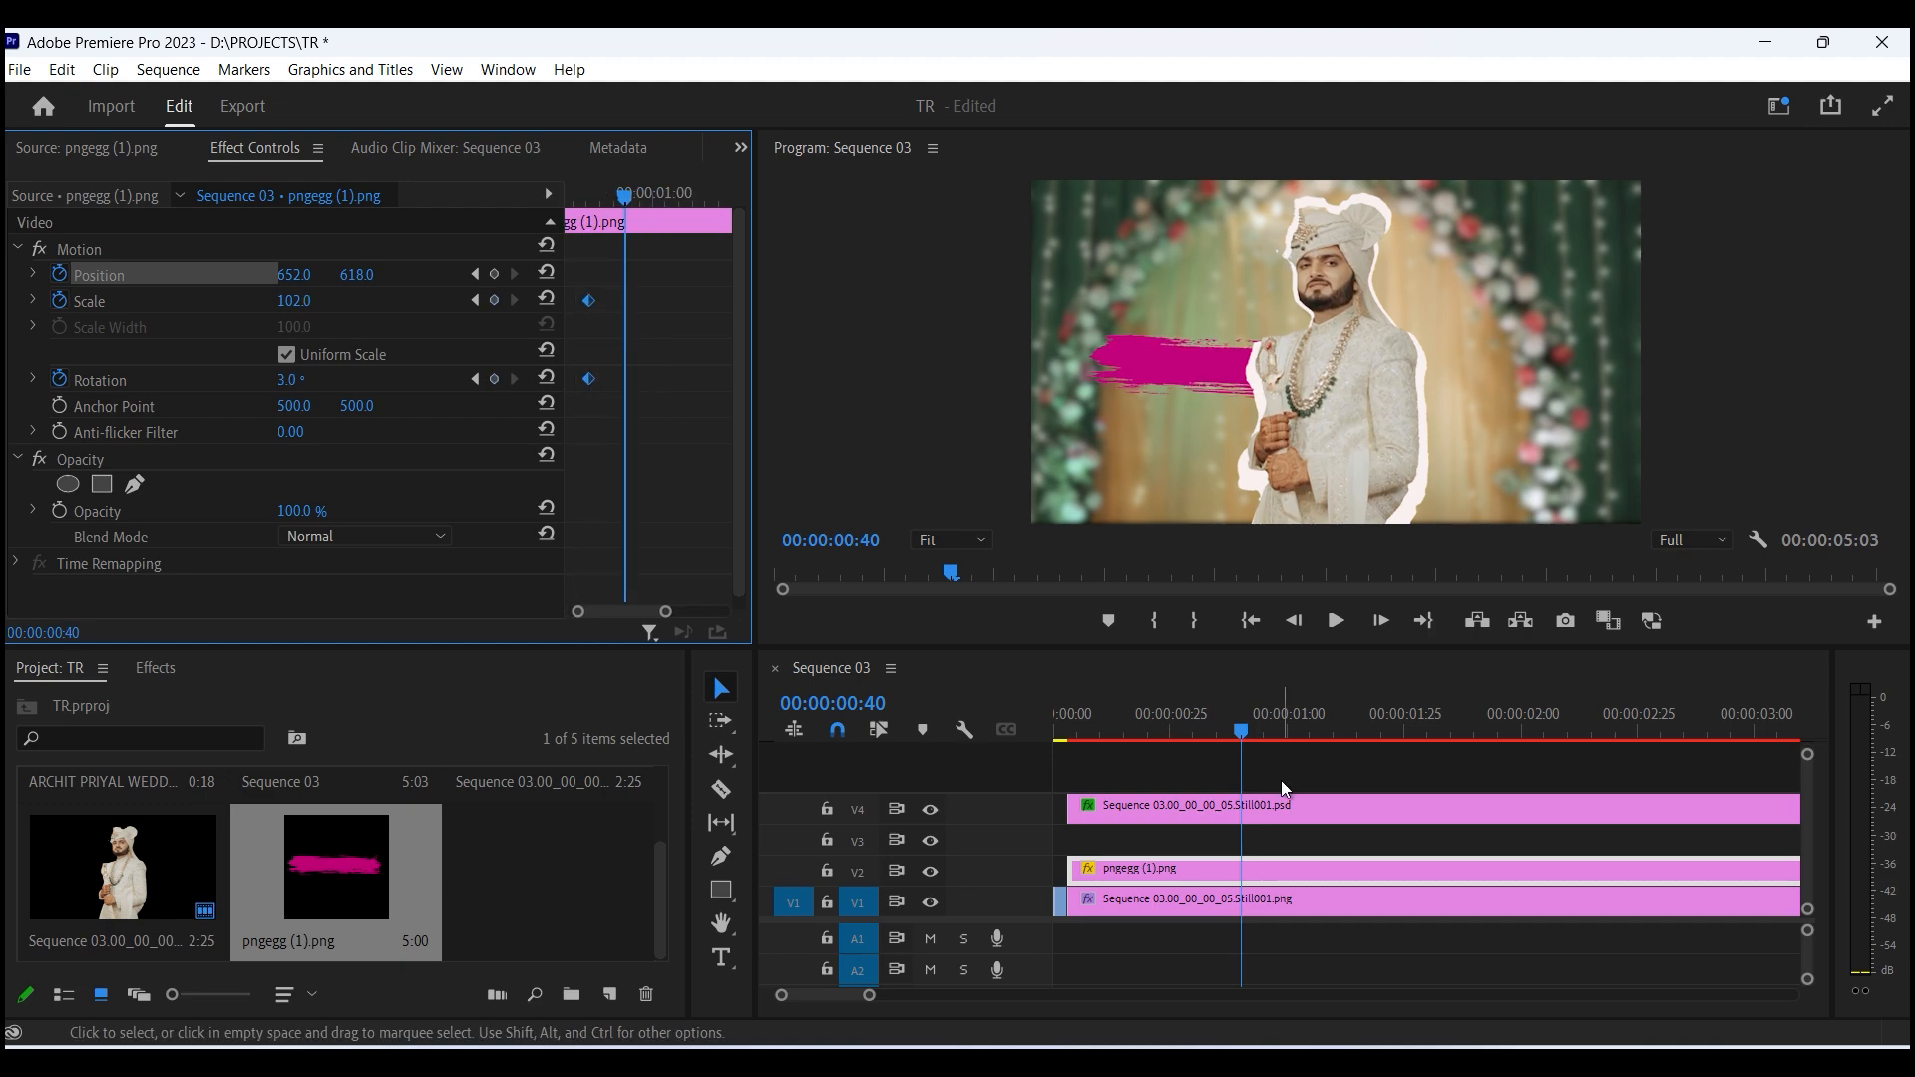
left_click_drag(1239, 734, 1152, 717)
key("-")
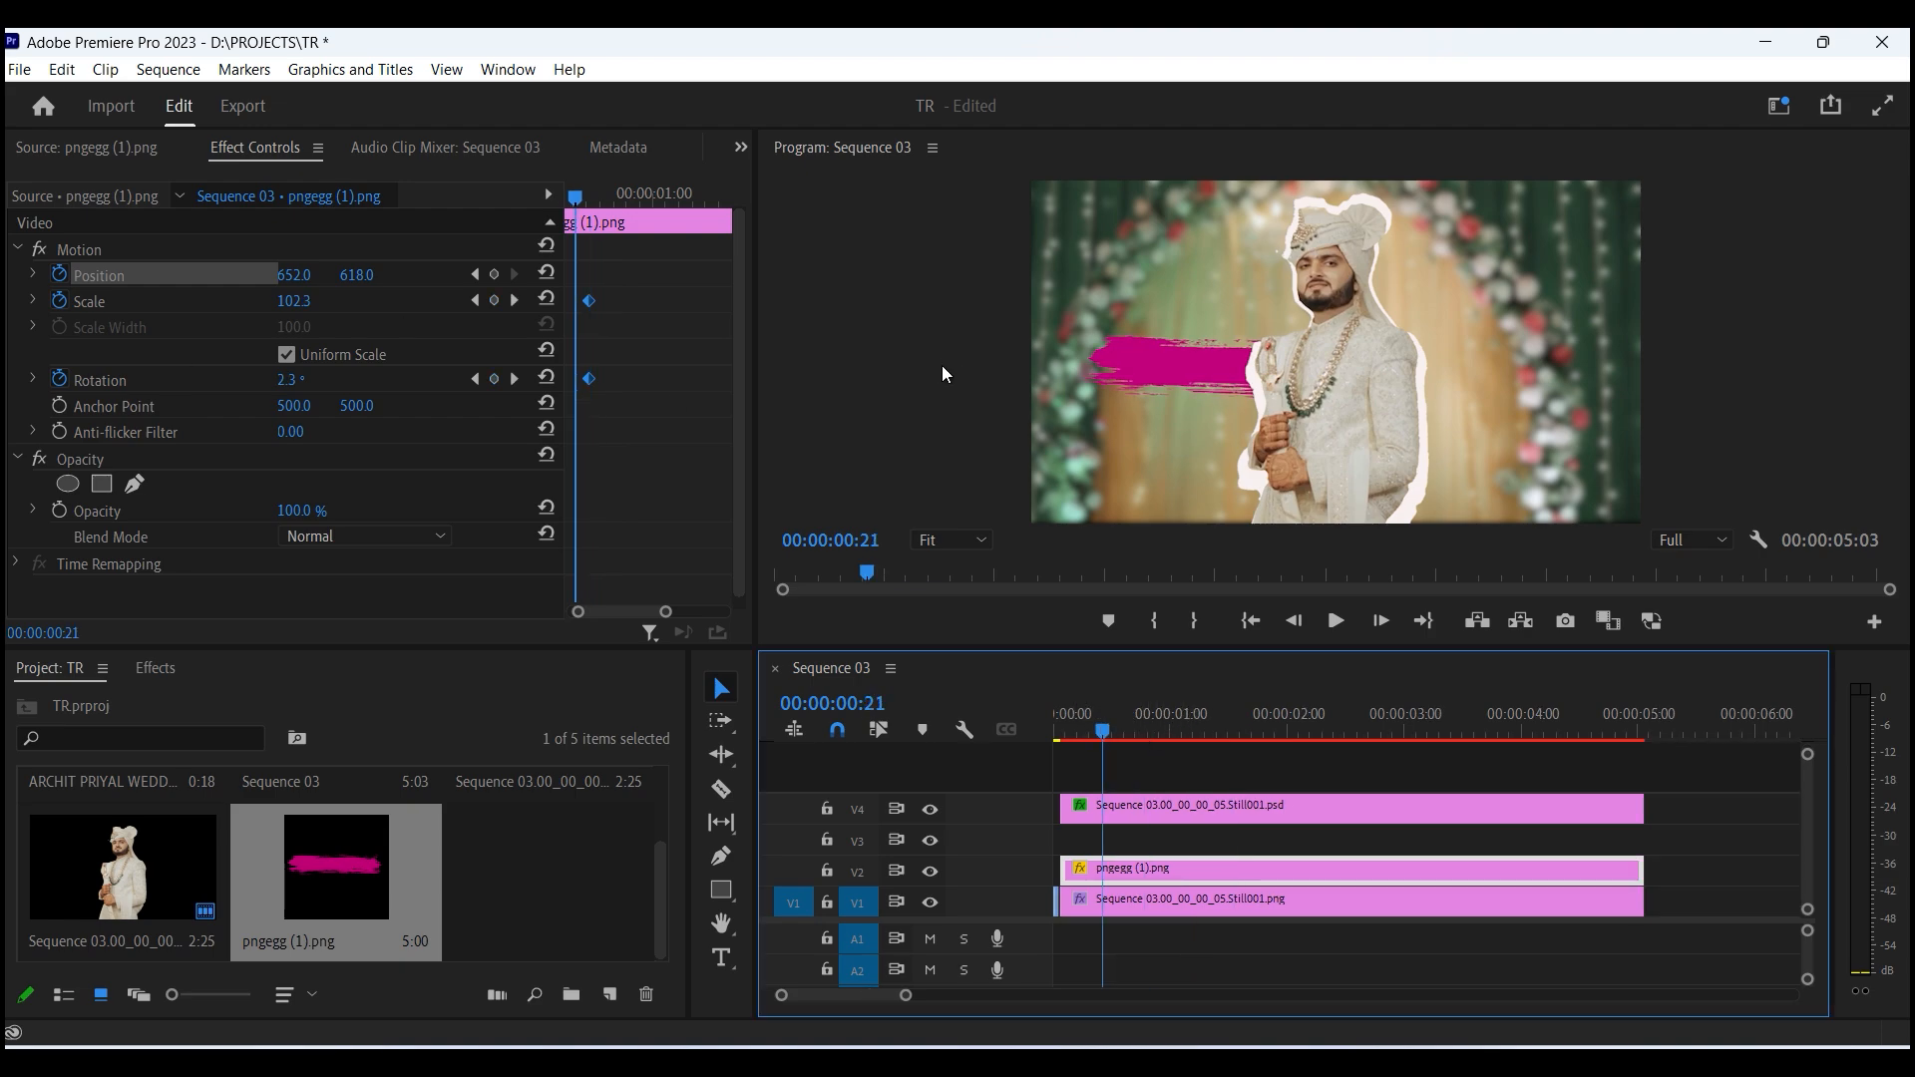
- Add a new text layer over the brush stroke and type the title "archit"
key("ctrl+t")
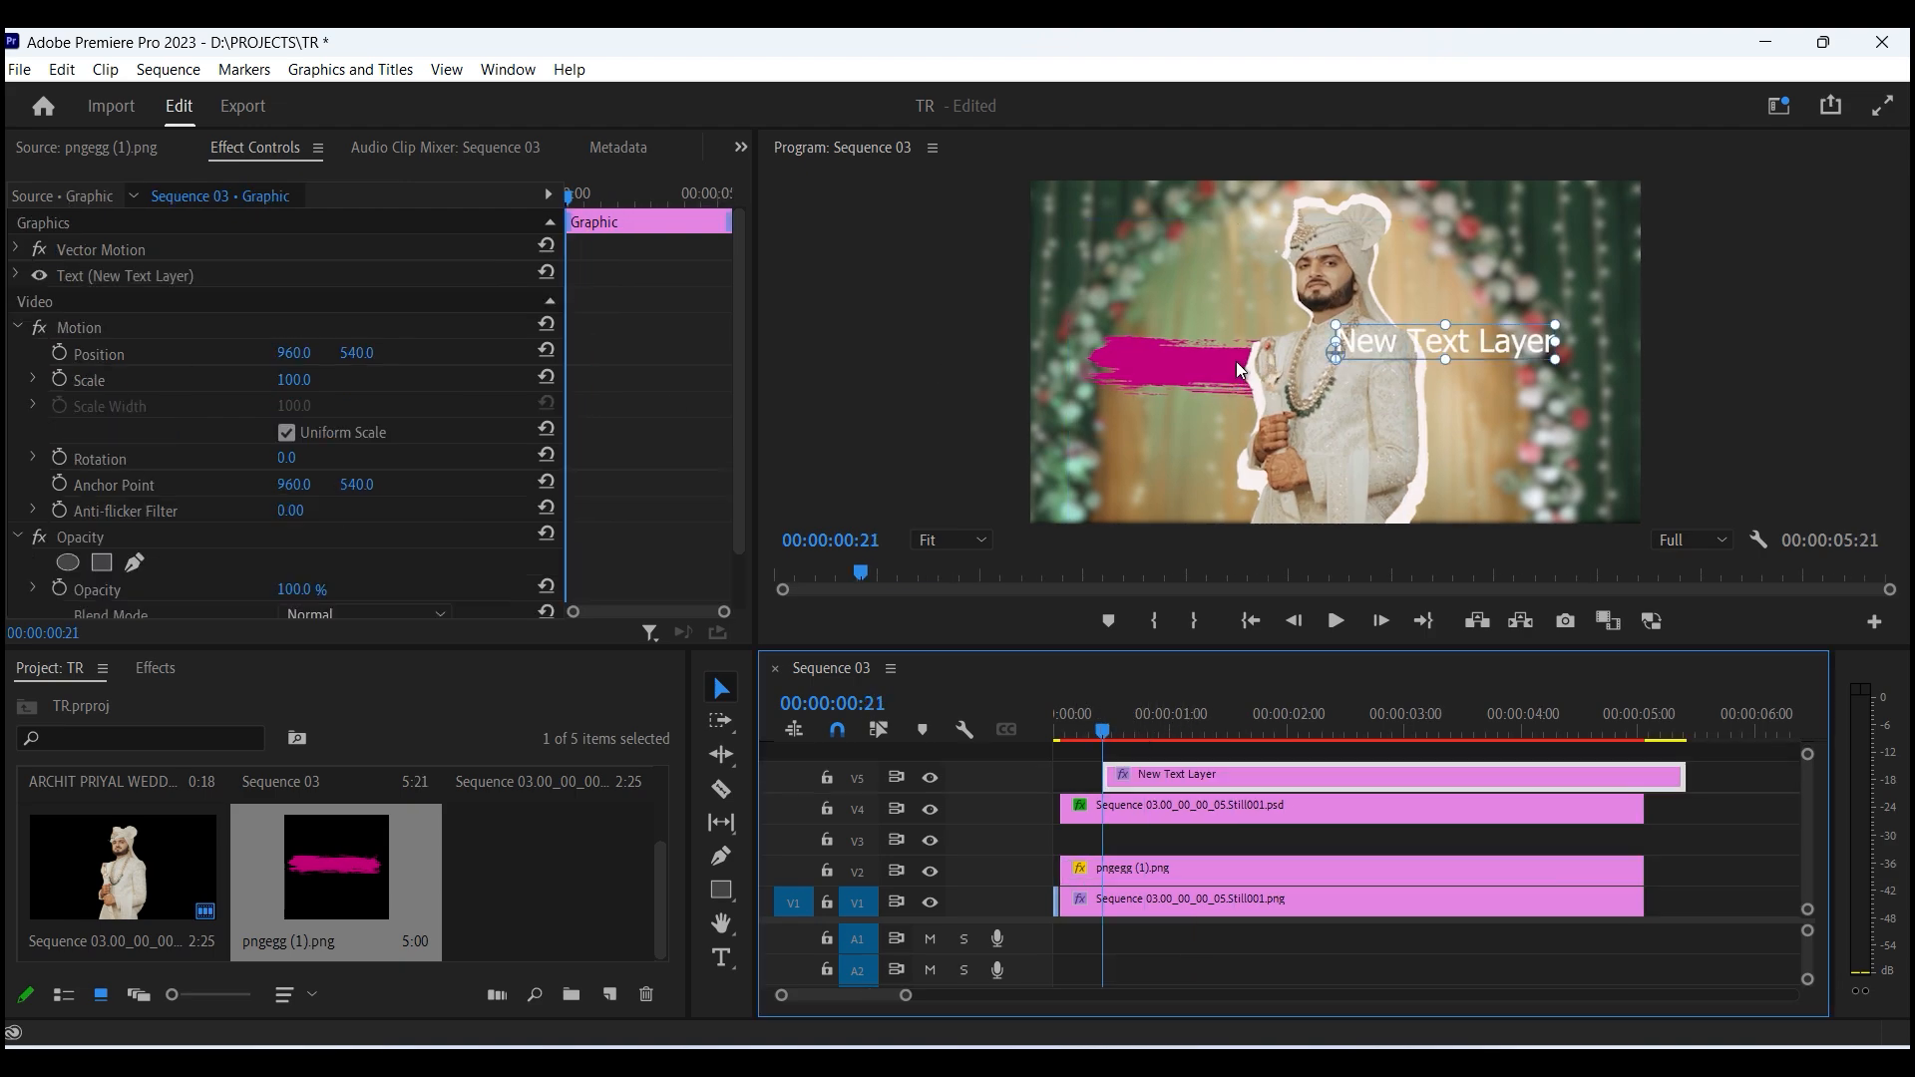
left_click_drag(1391, 361, 1143, 380)
double_click(1149, 379)
type("ar")
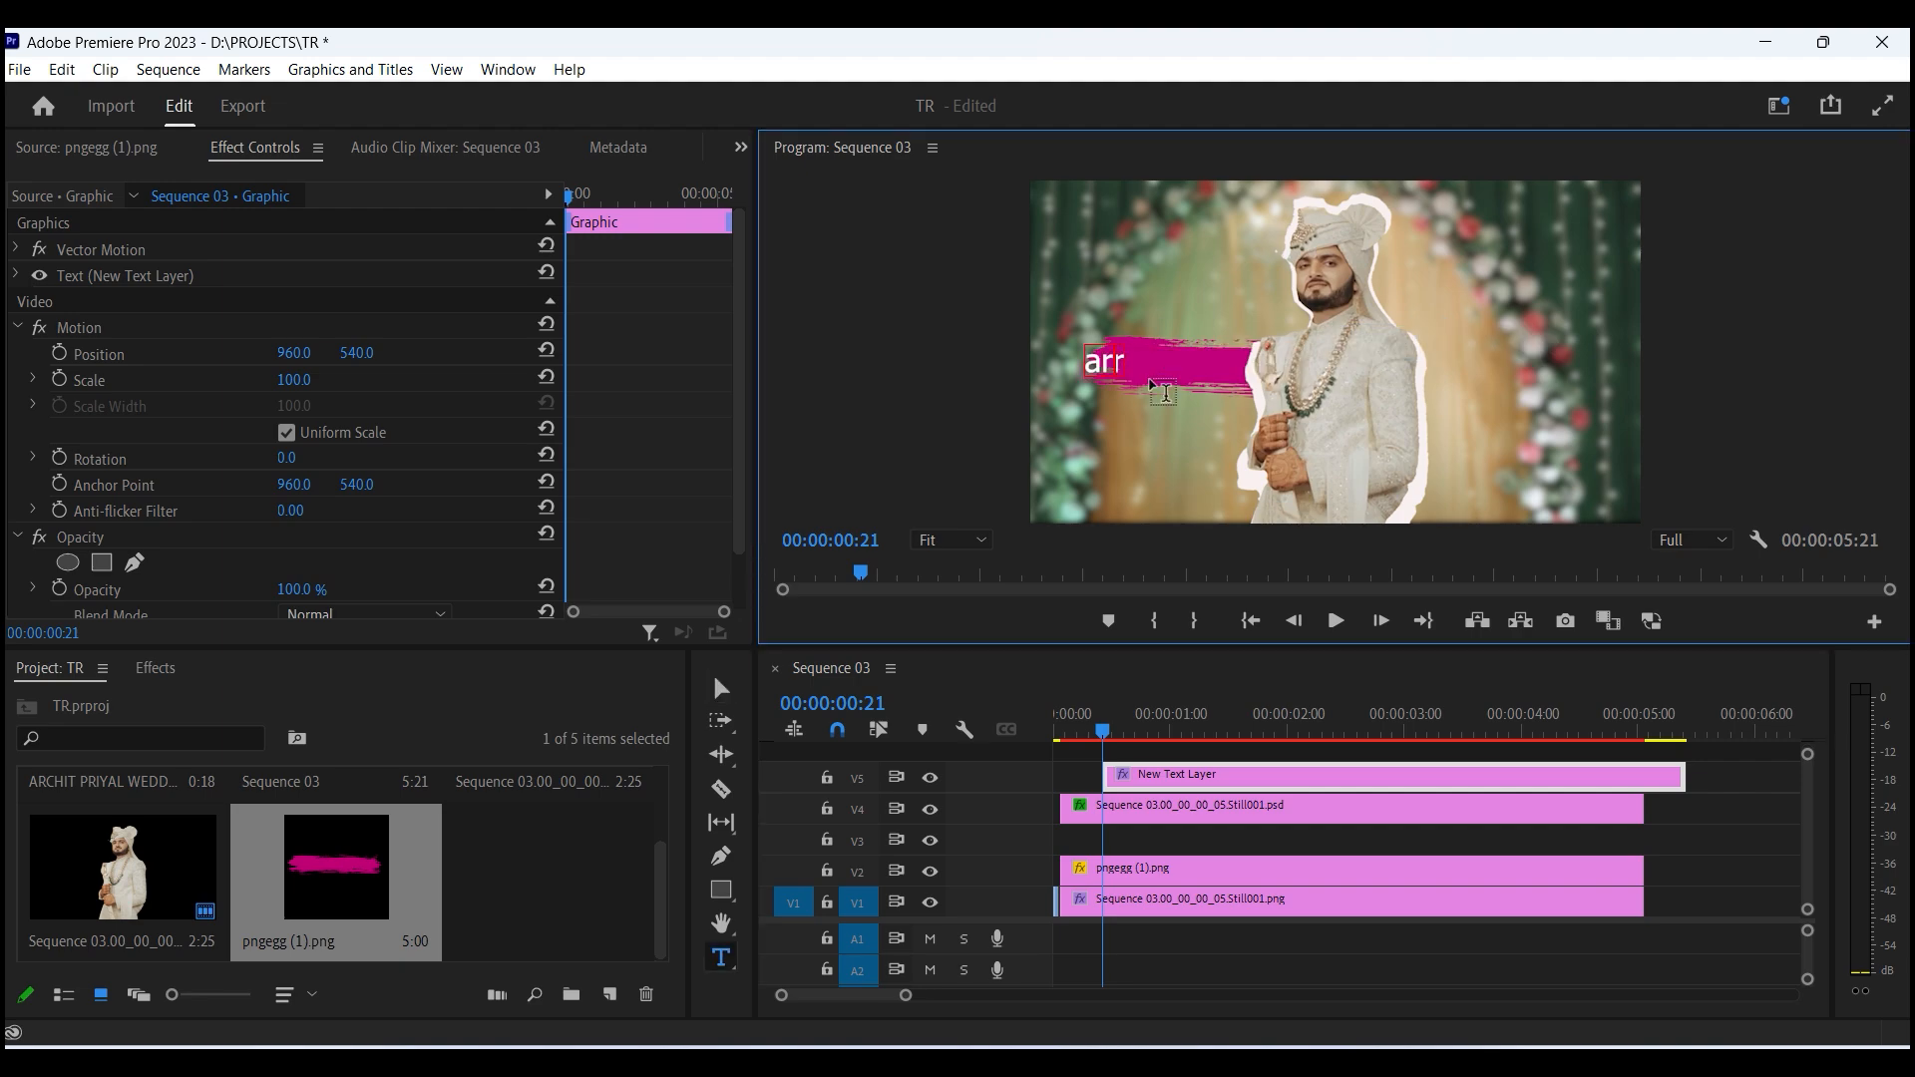
type("chit")
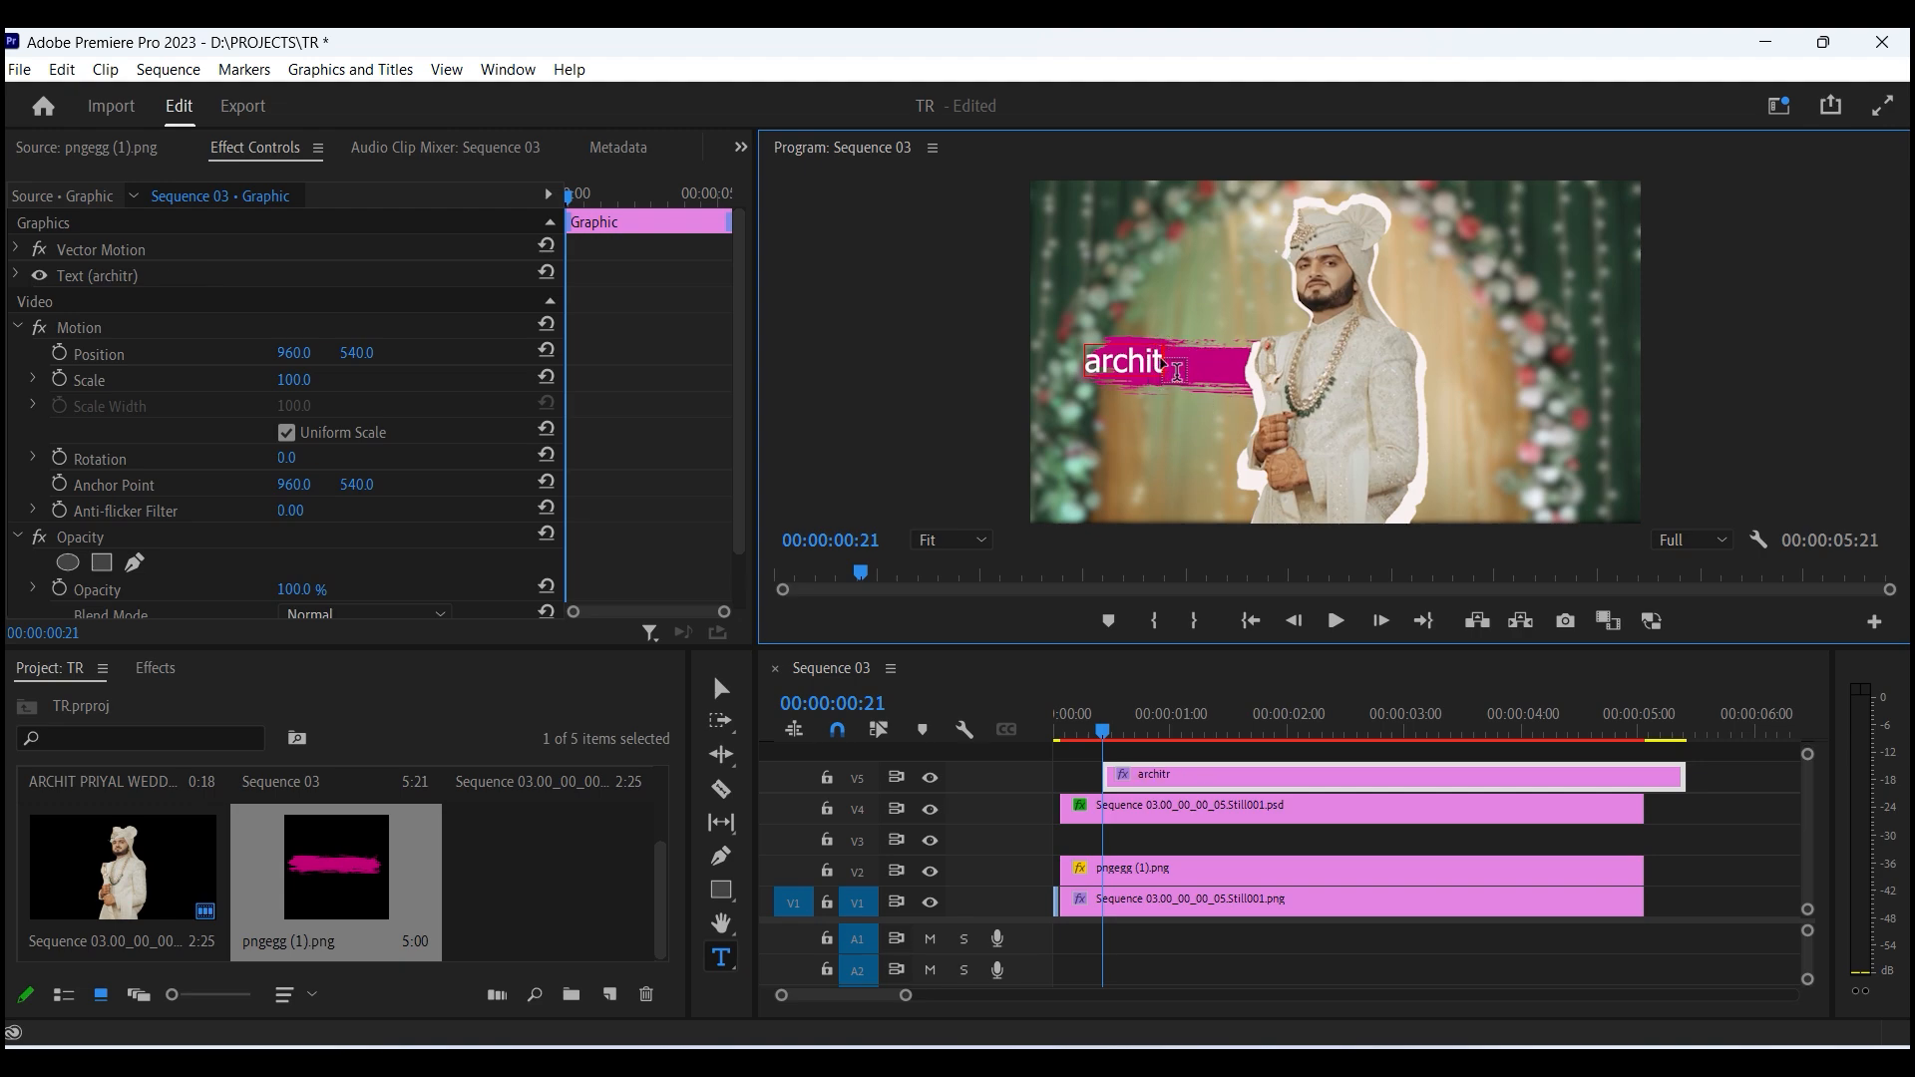
- Switch to the Captions and Graphics workspace and move the title left onto the brush stroke
left_click(1780, 108)
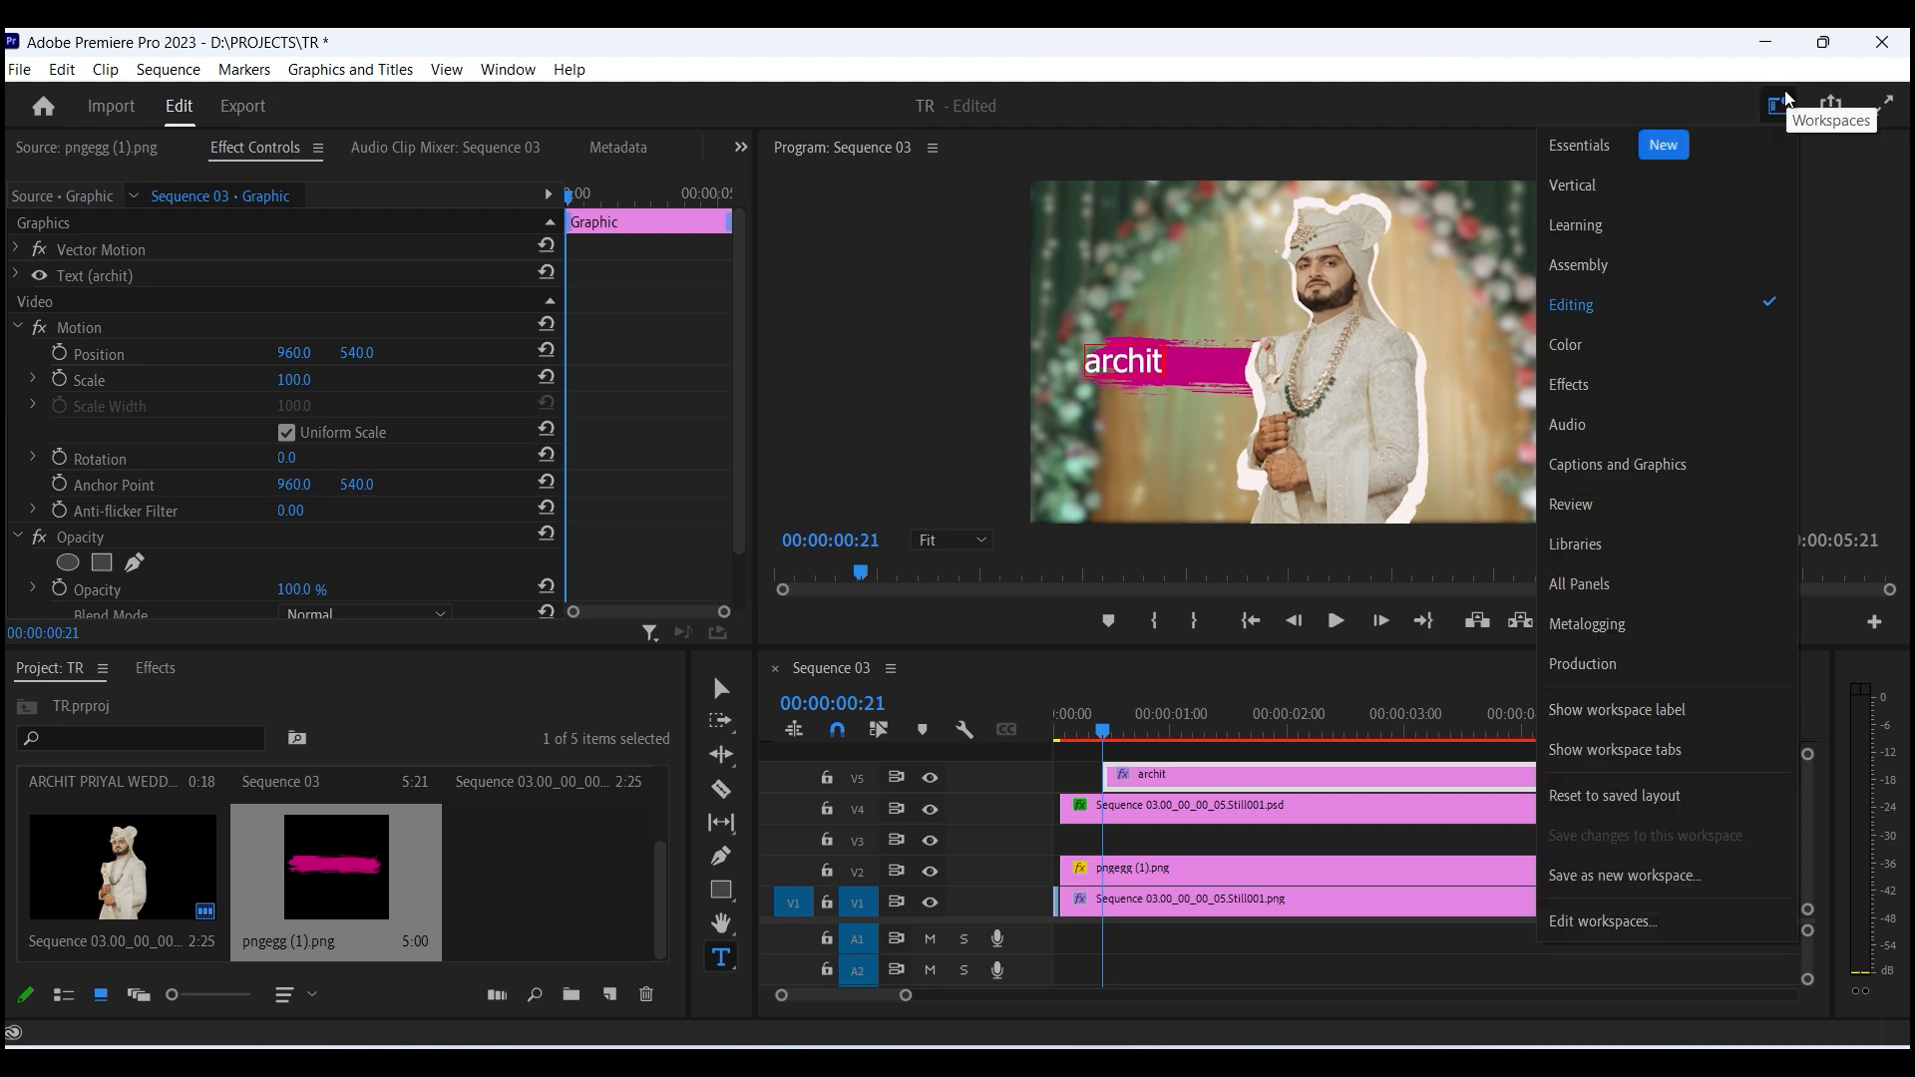
left_click(1617, 464)
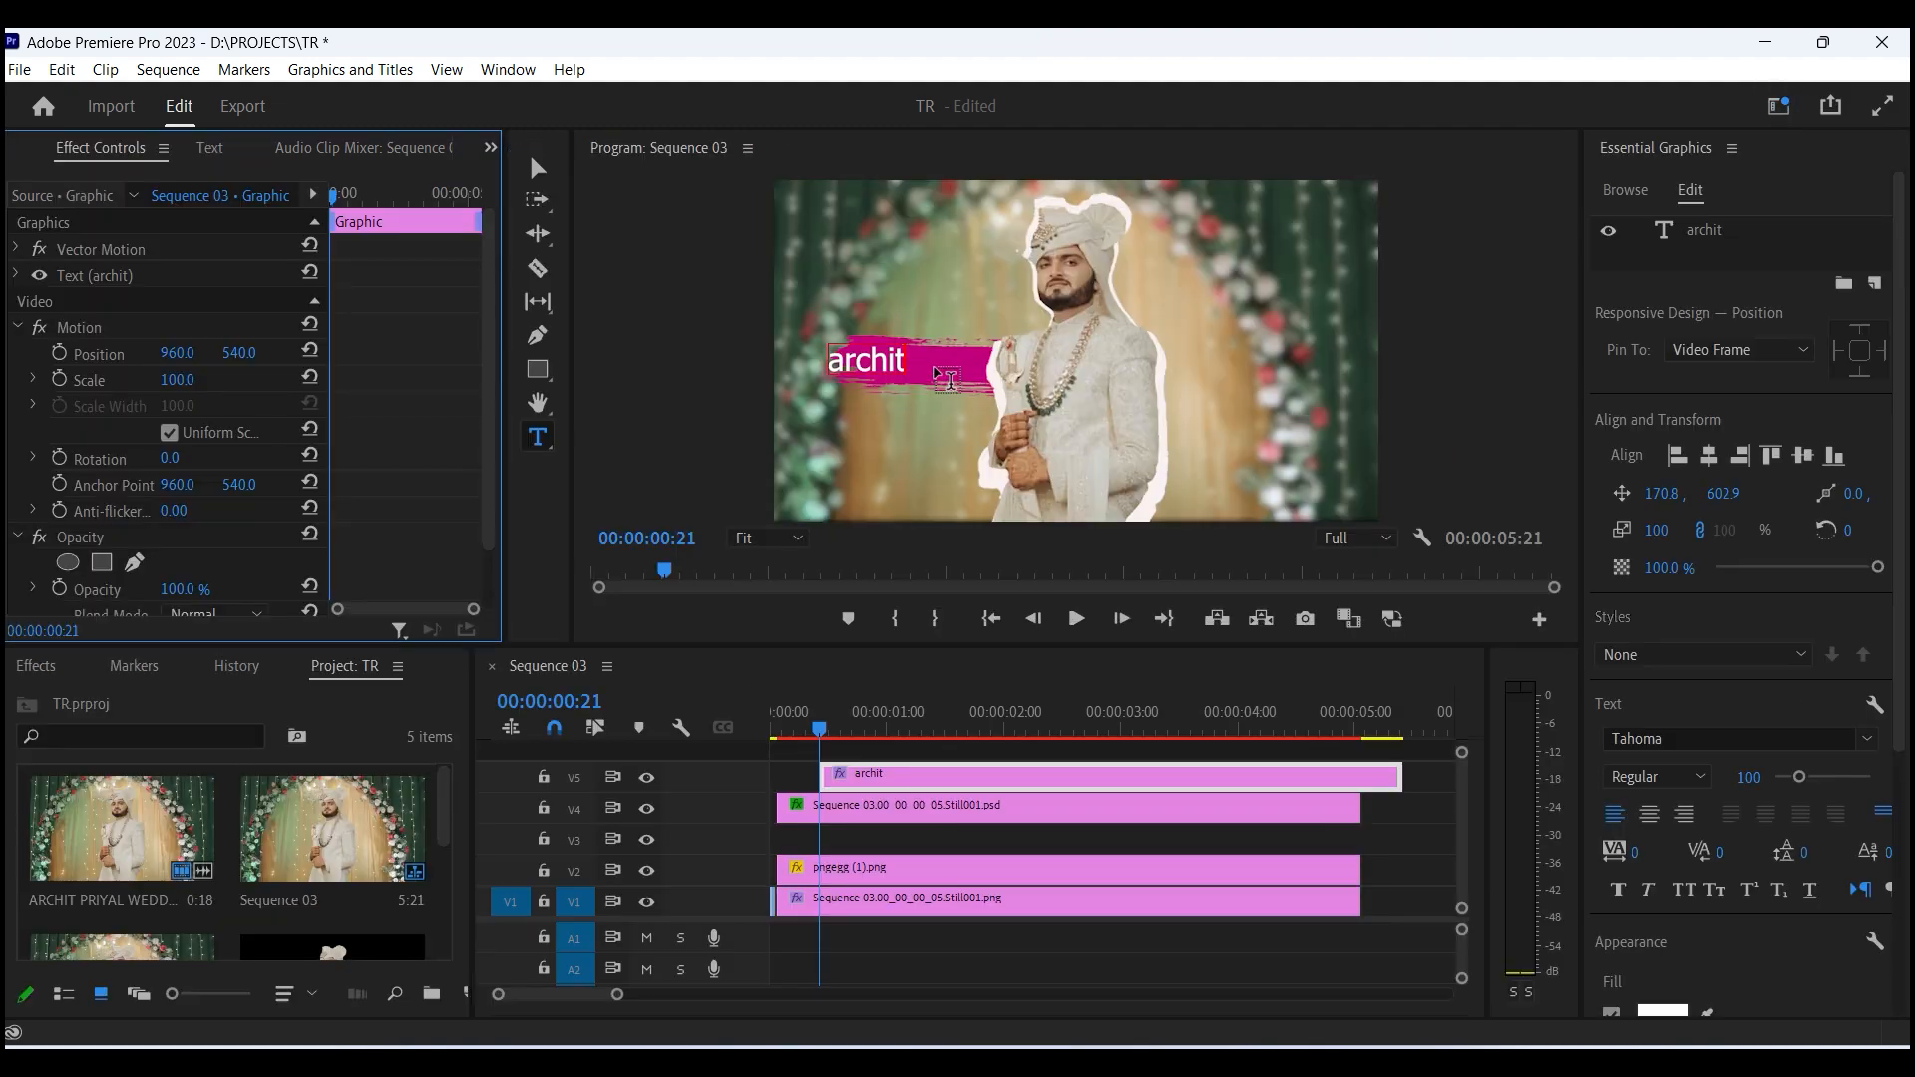
left_click_drag(905, 368, 748, 356)
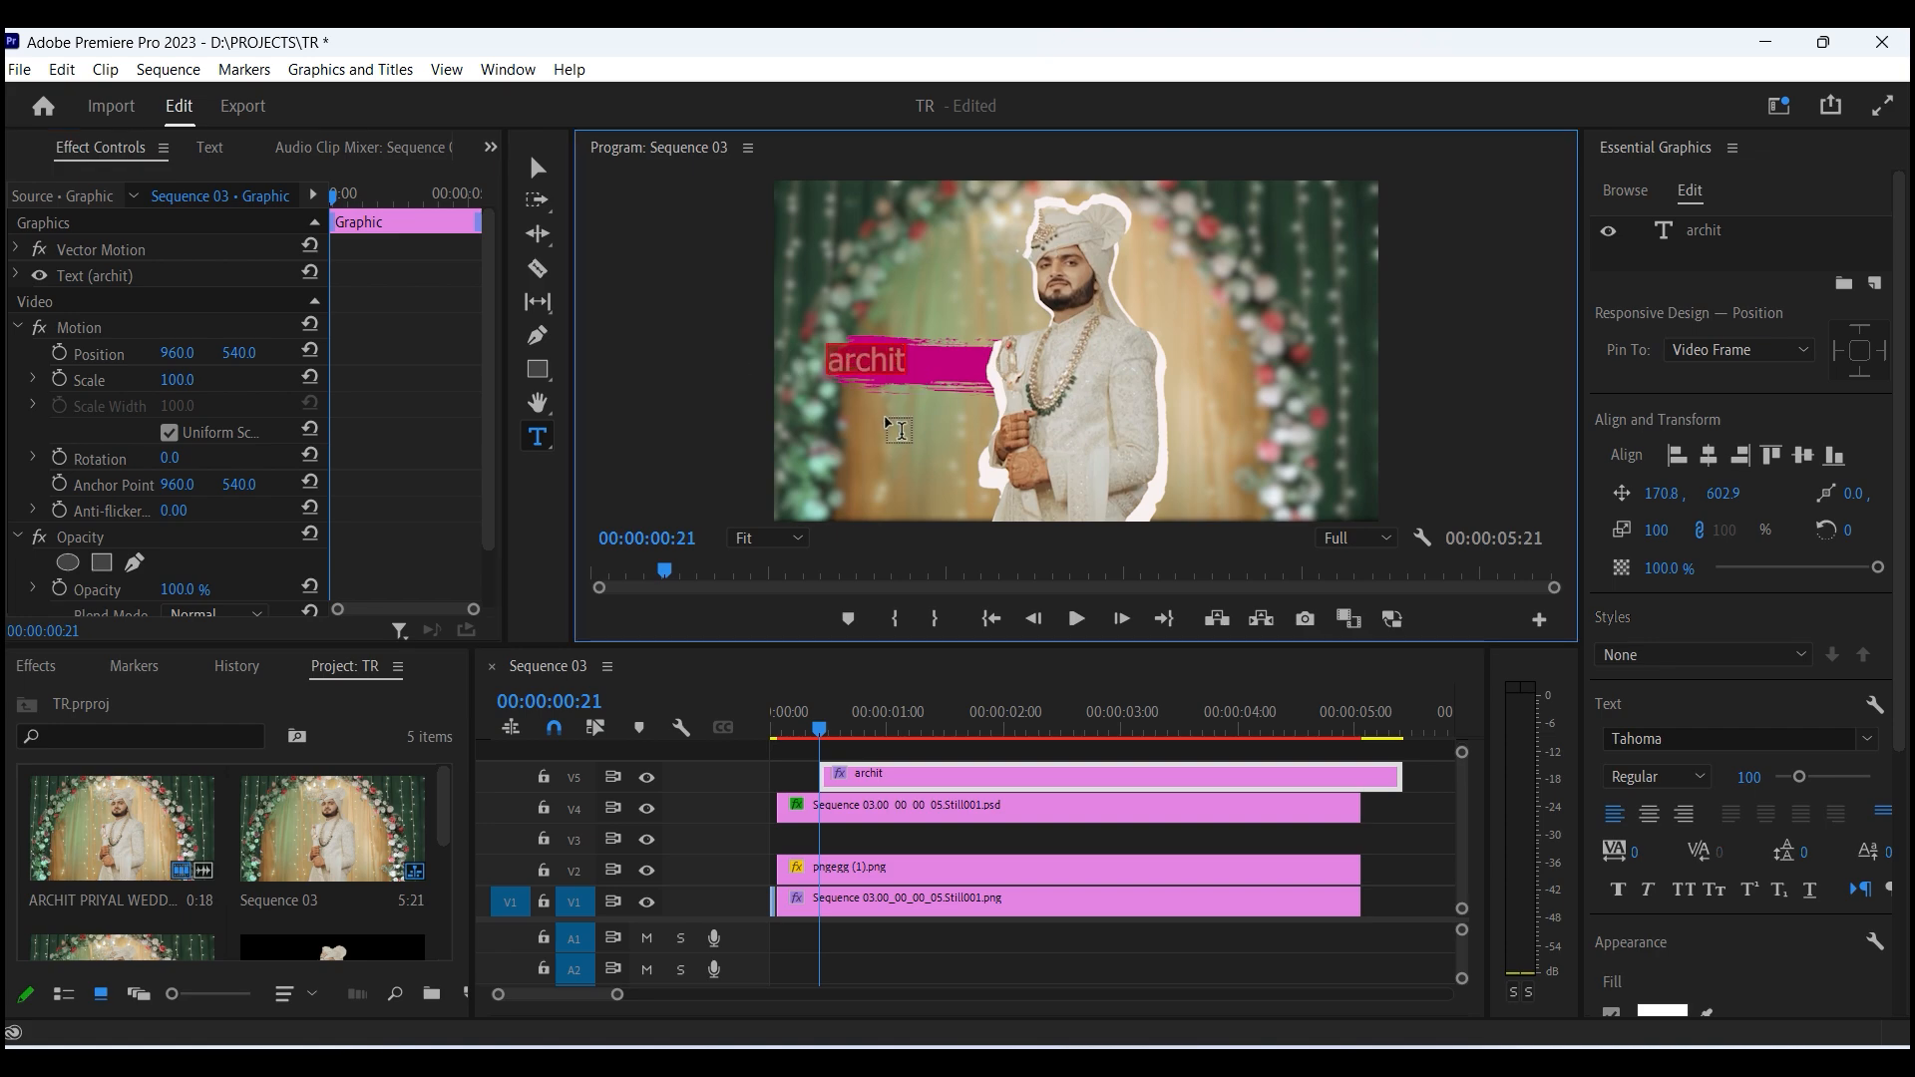
- Try the TinplateTitlingBlackWide and Troublemarker DEMO fonts on the title
left_click(1688, 777)
left_click(1710, 736)
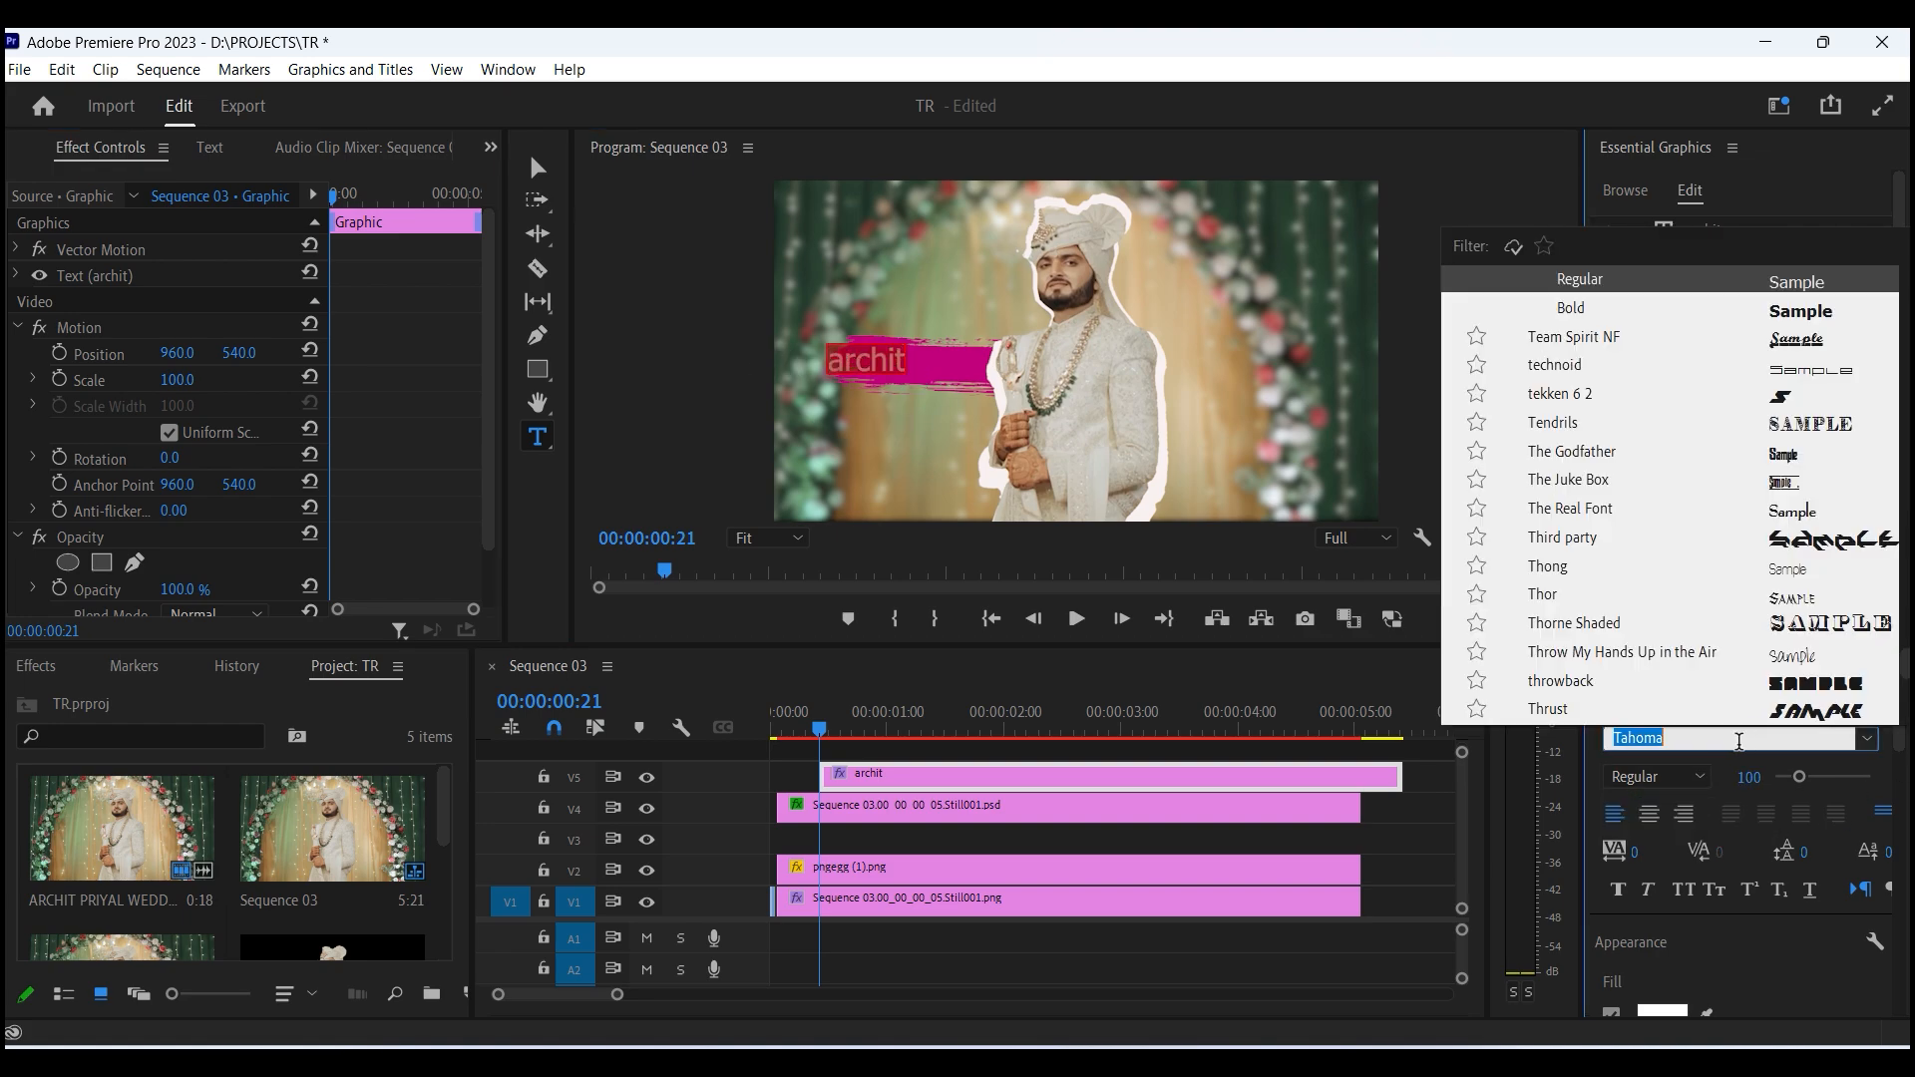
scroll(1788, 403, "down", 3)
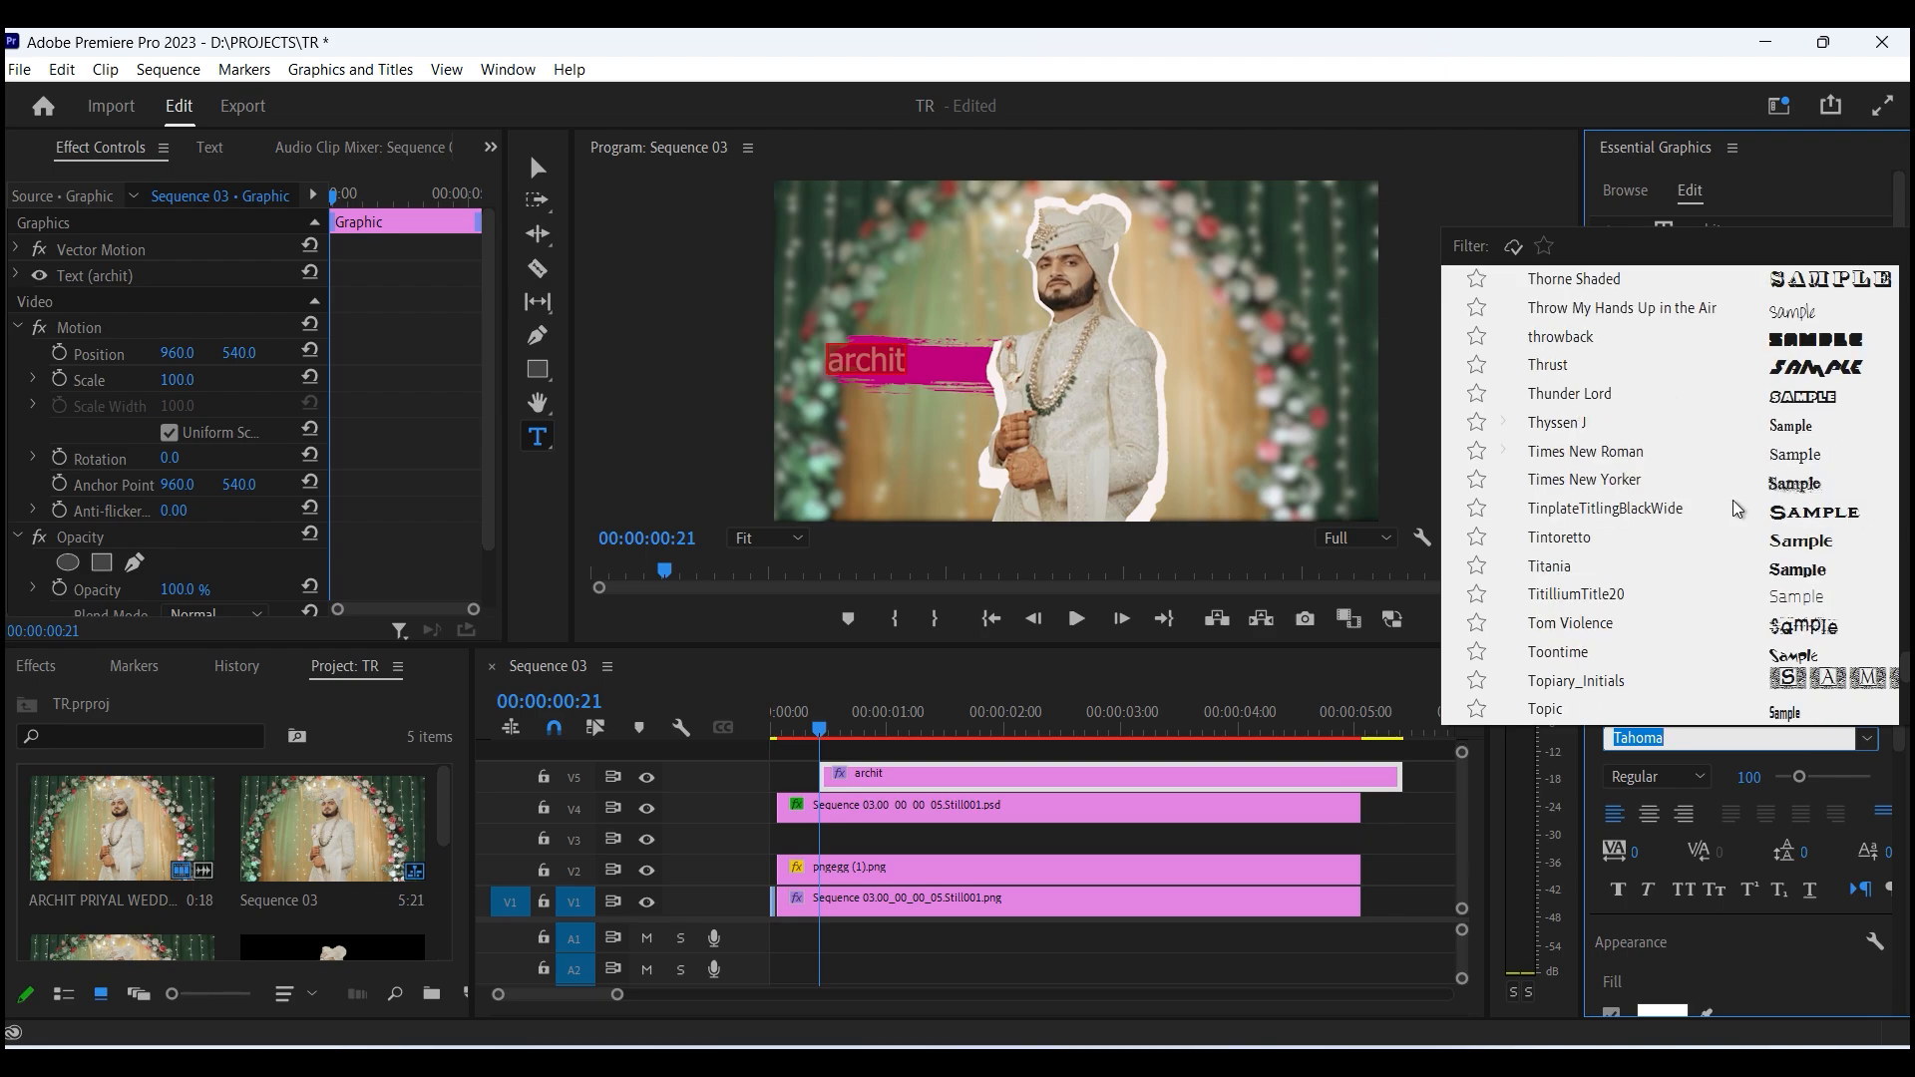
scroll(1596, 529, "down", 3)
key("Escape")
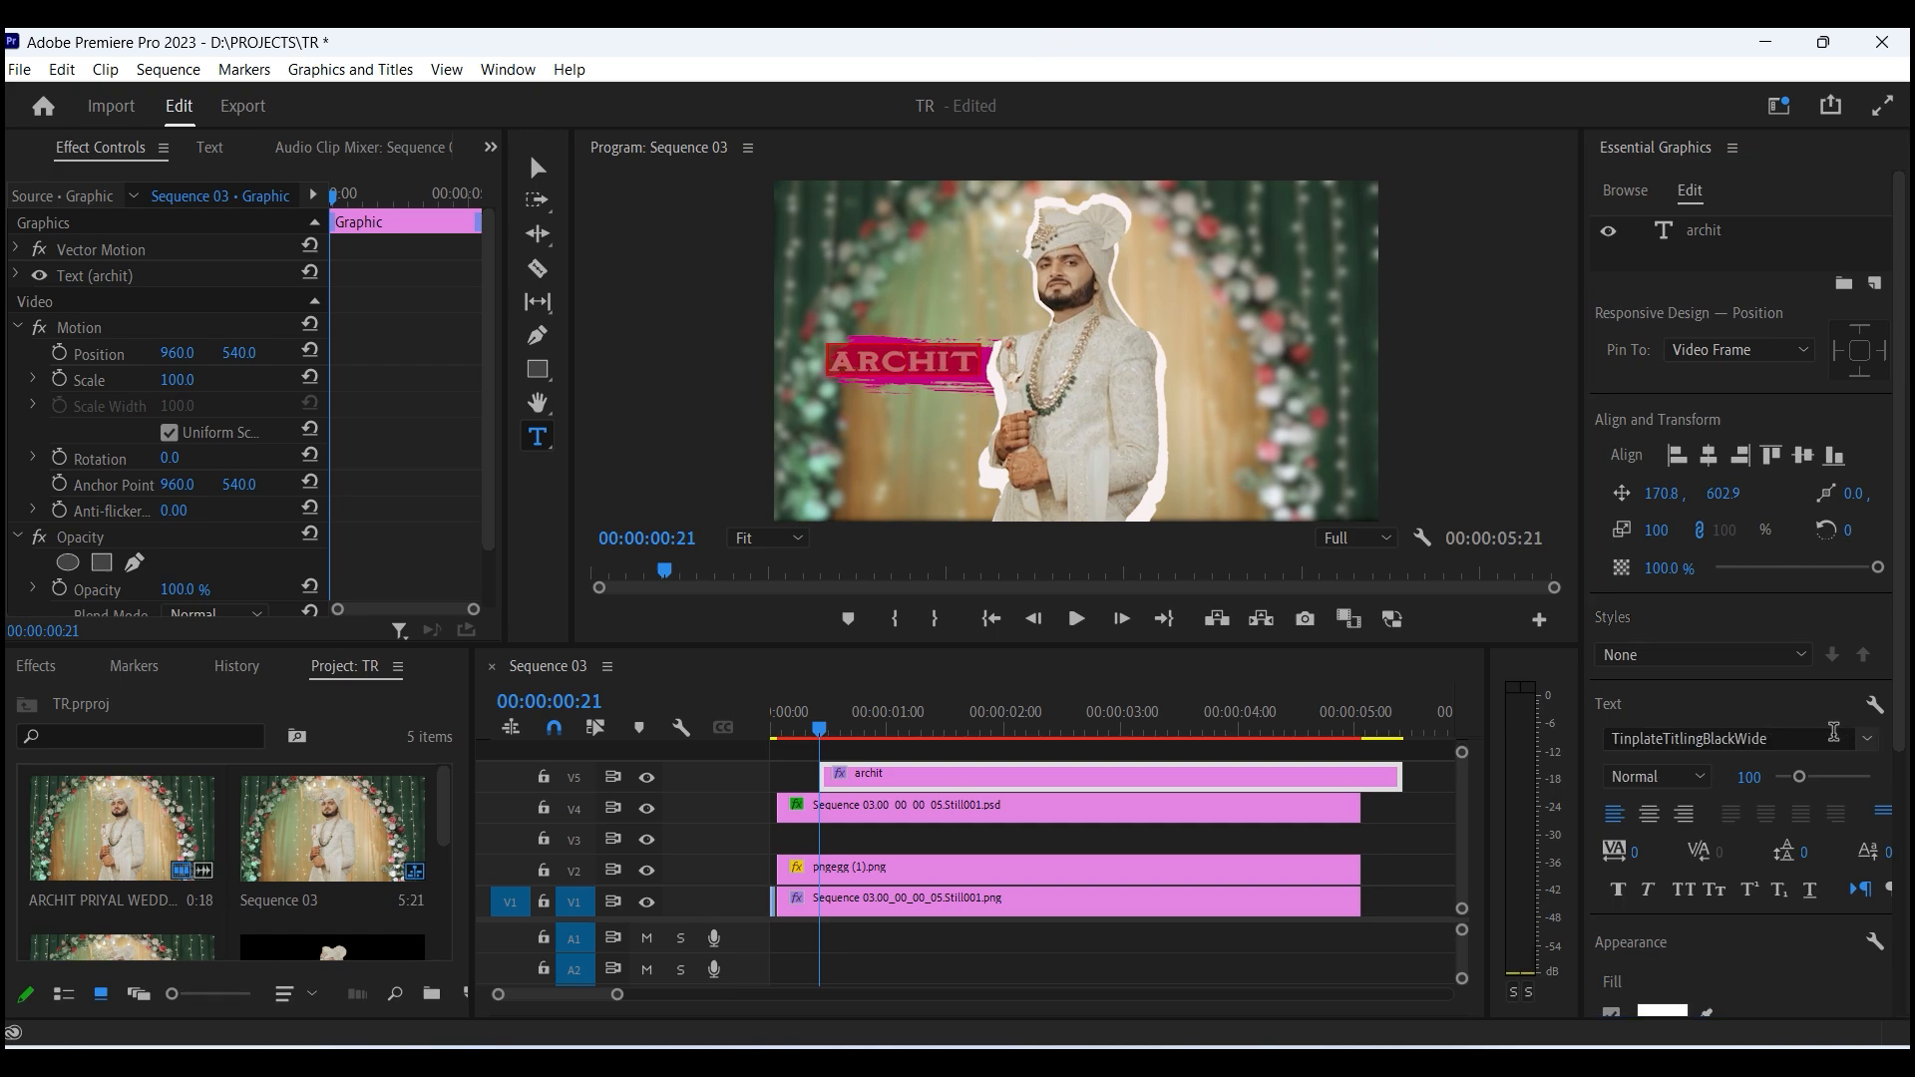
left_click(1827, 734)
scroll(1647, 502, "down", 4)
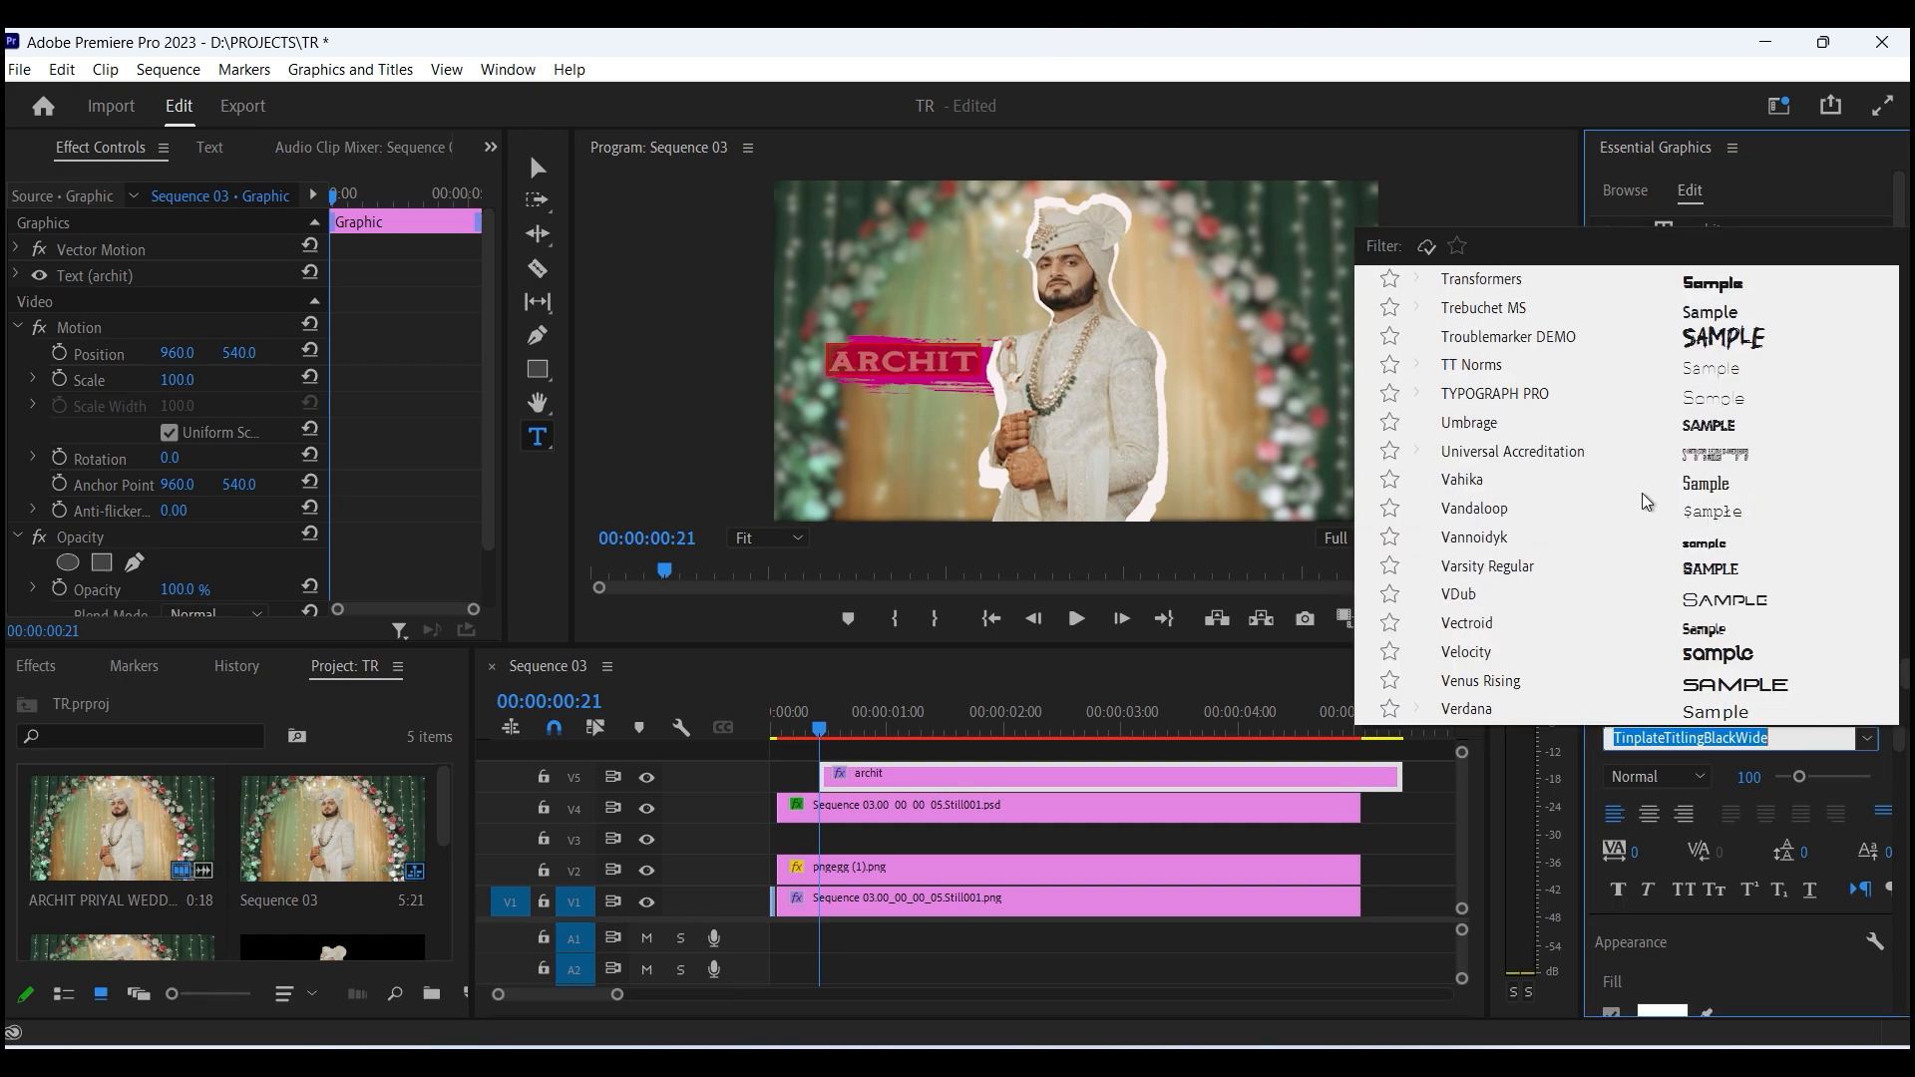
scroll(1679, 349, "down", 1)
left_click(1678, 344)
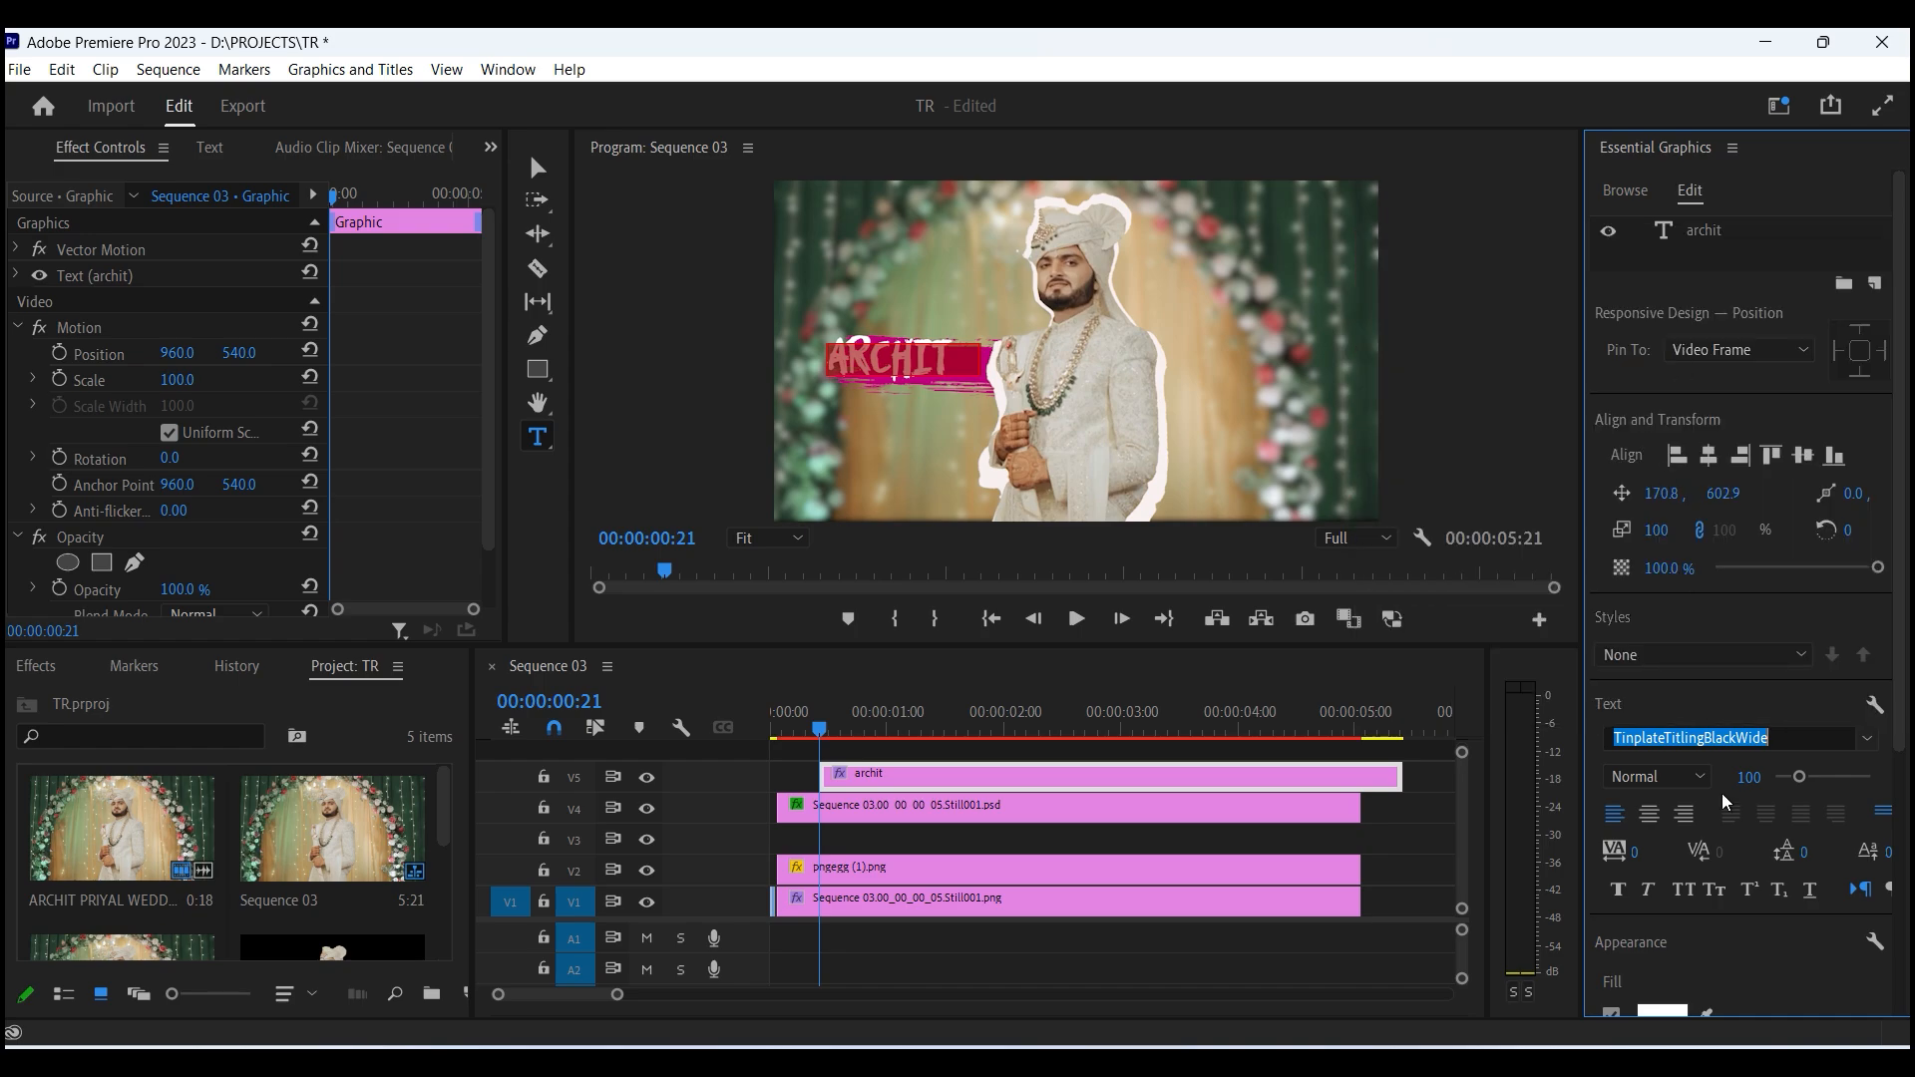
- Set the title's font to Zoika font, centre-align it, and deselect the title
left_click(1806, 738)
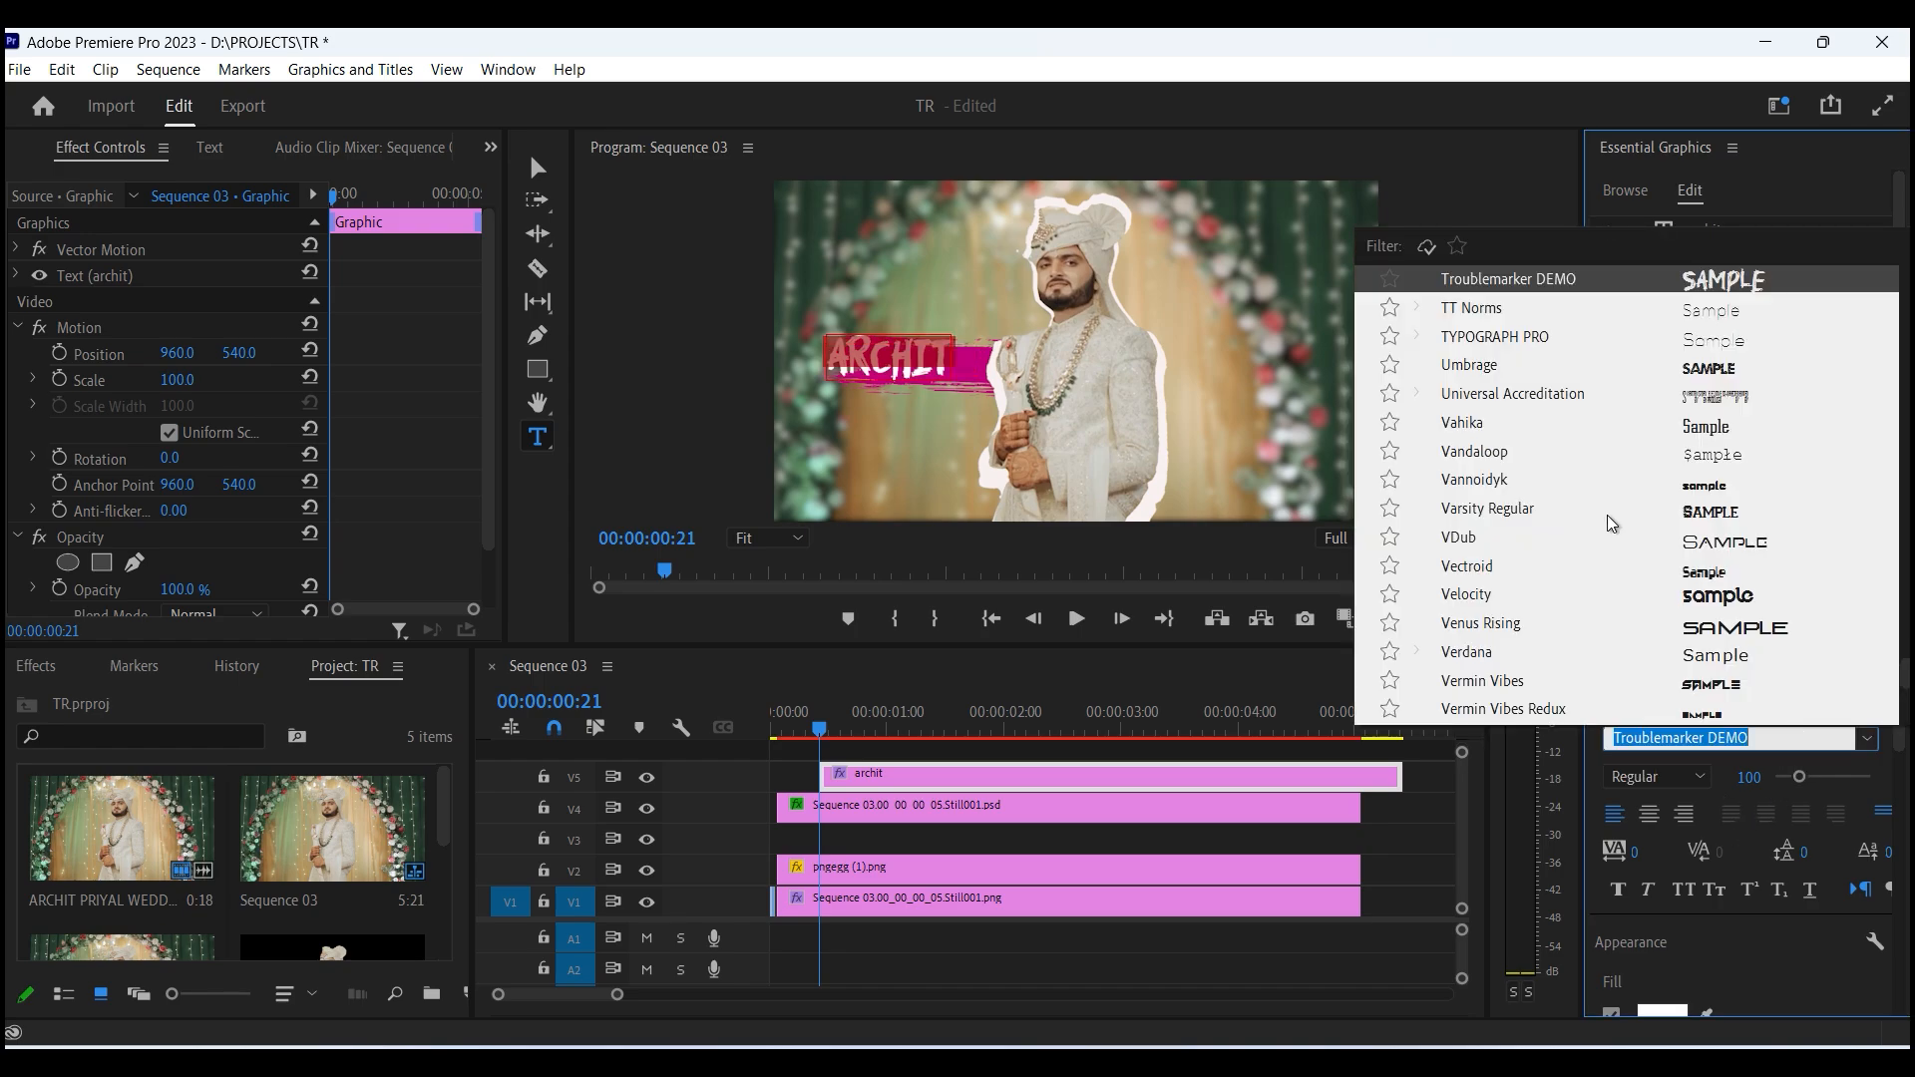
scroll(1611, 525, "down", 8)
scroll(1611, 526, "down", 5)
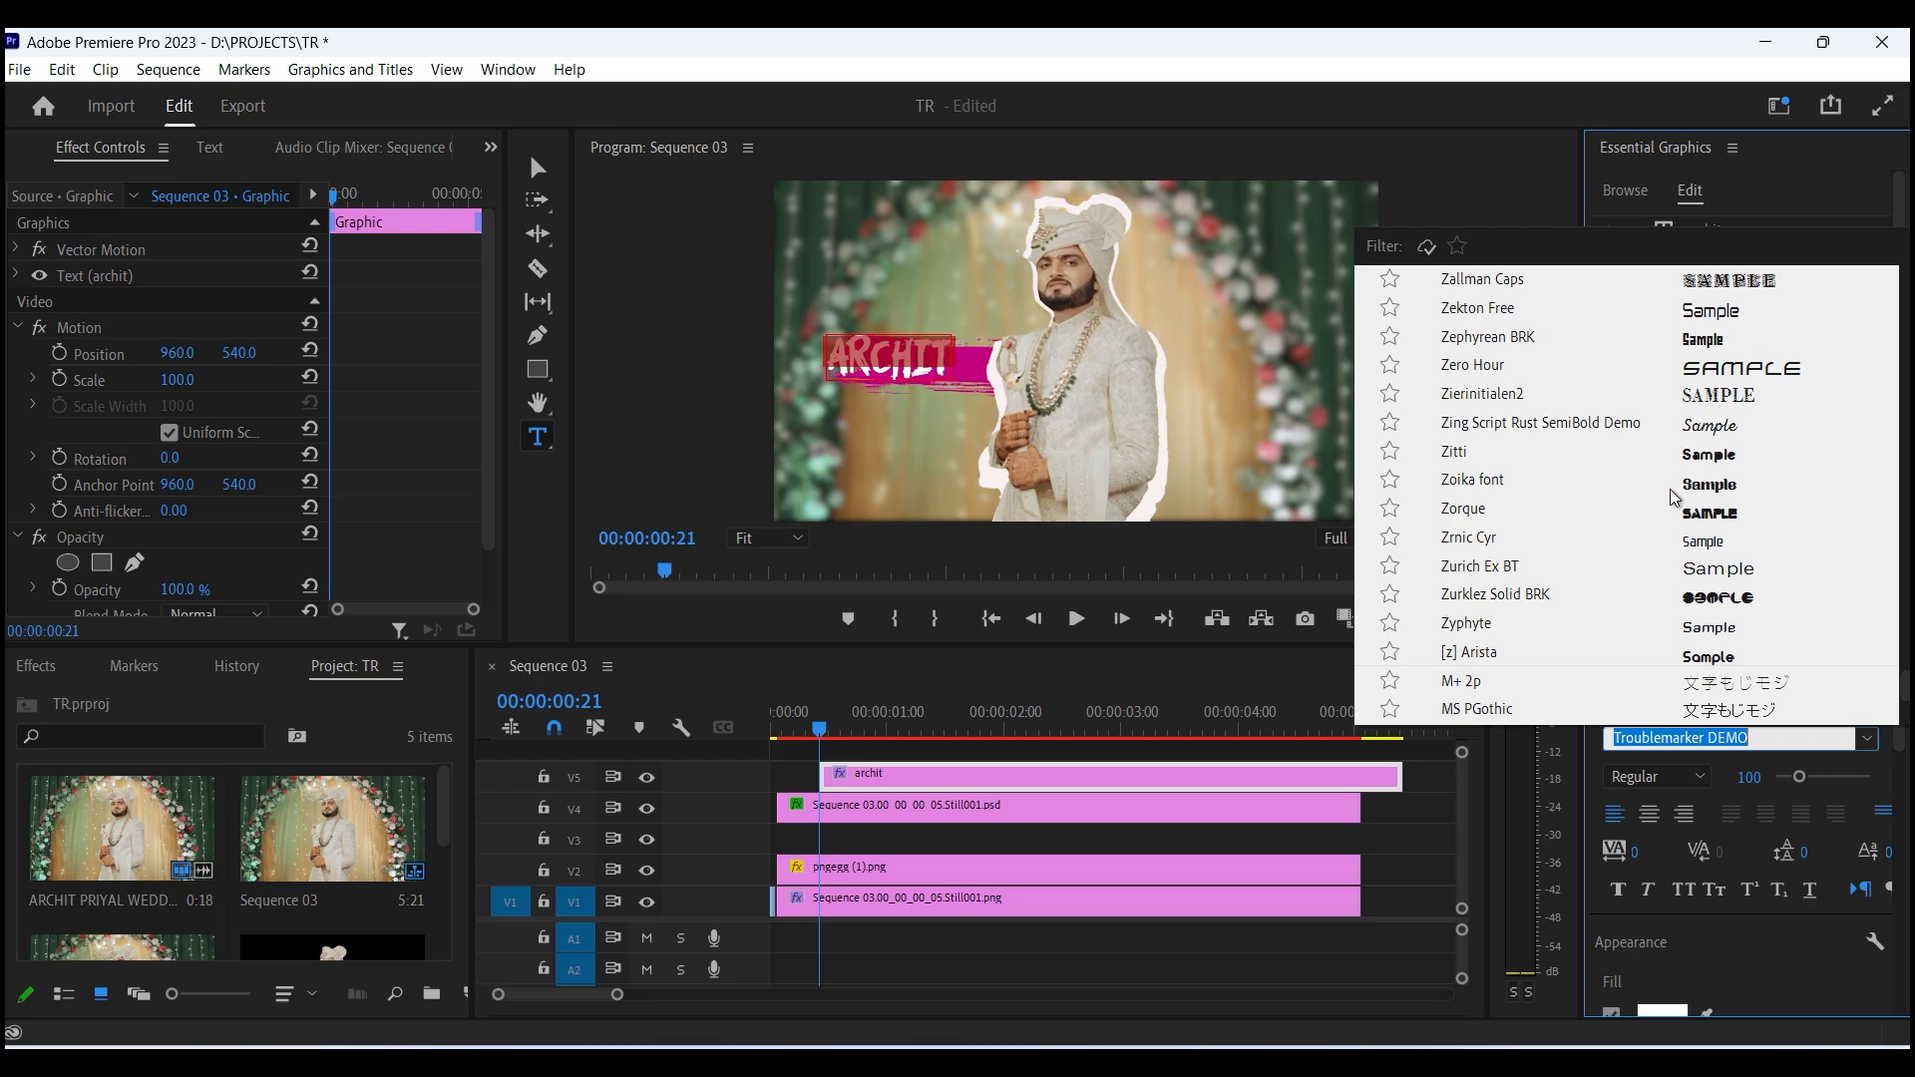
left_click(1712, 479)
left_click(1371, 522)
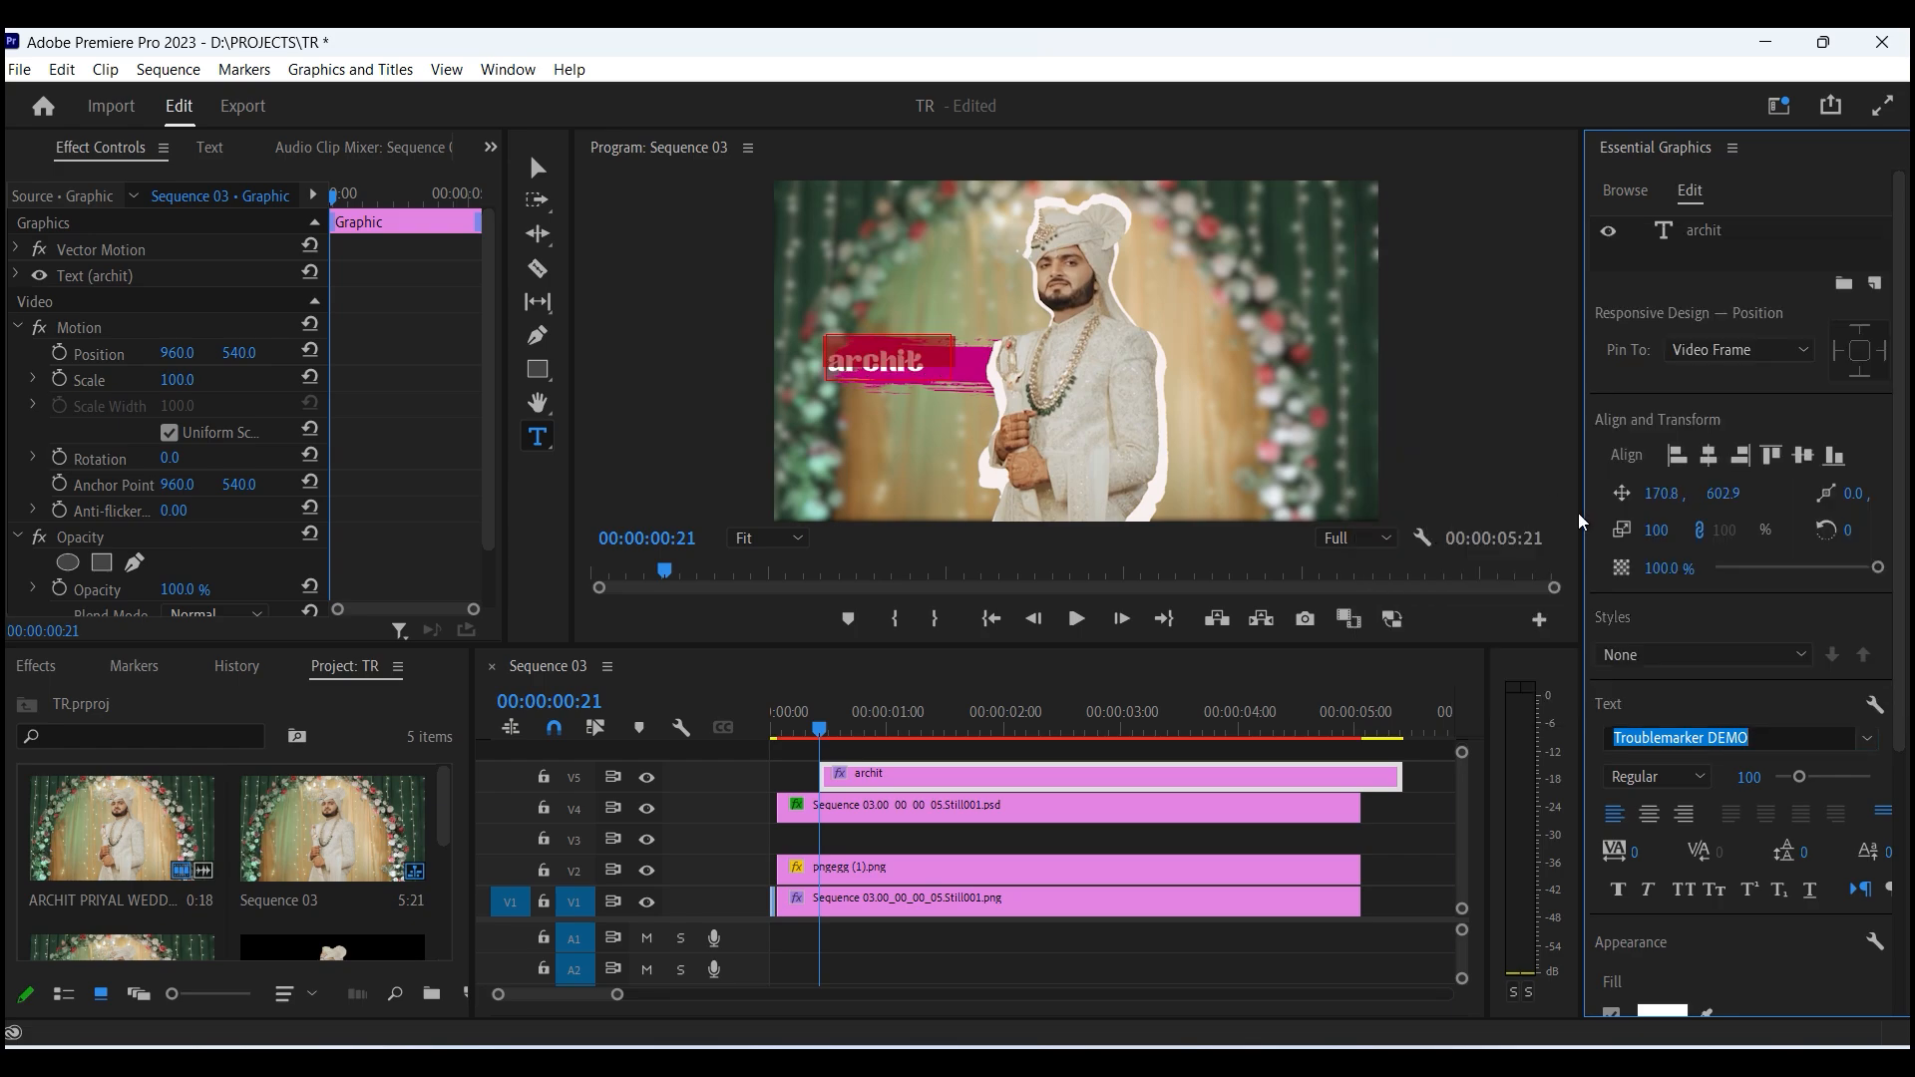
left_click(1650, 816)
left_click(887, 714)
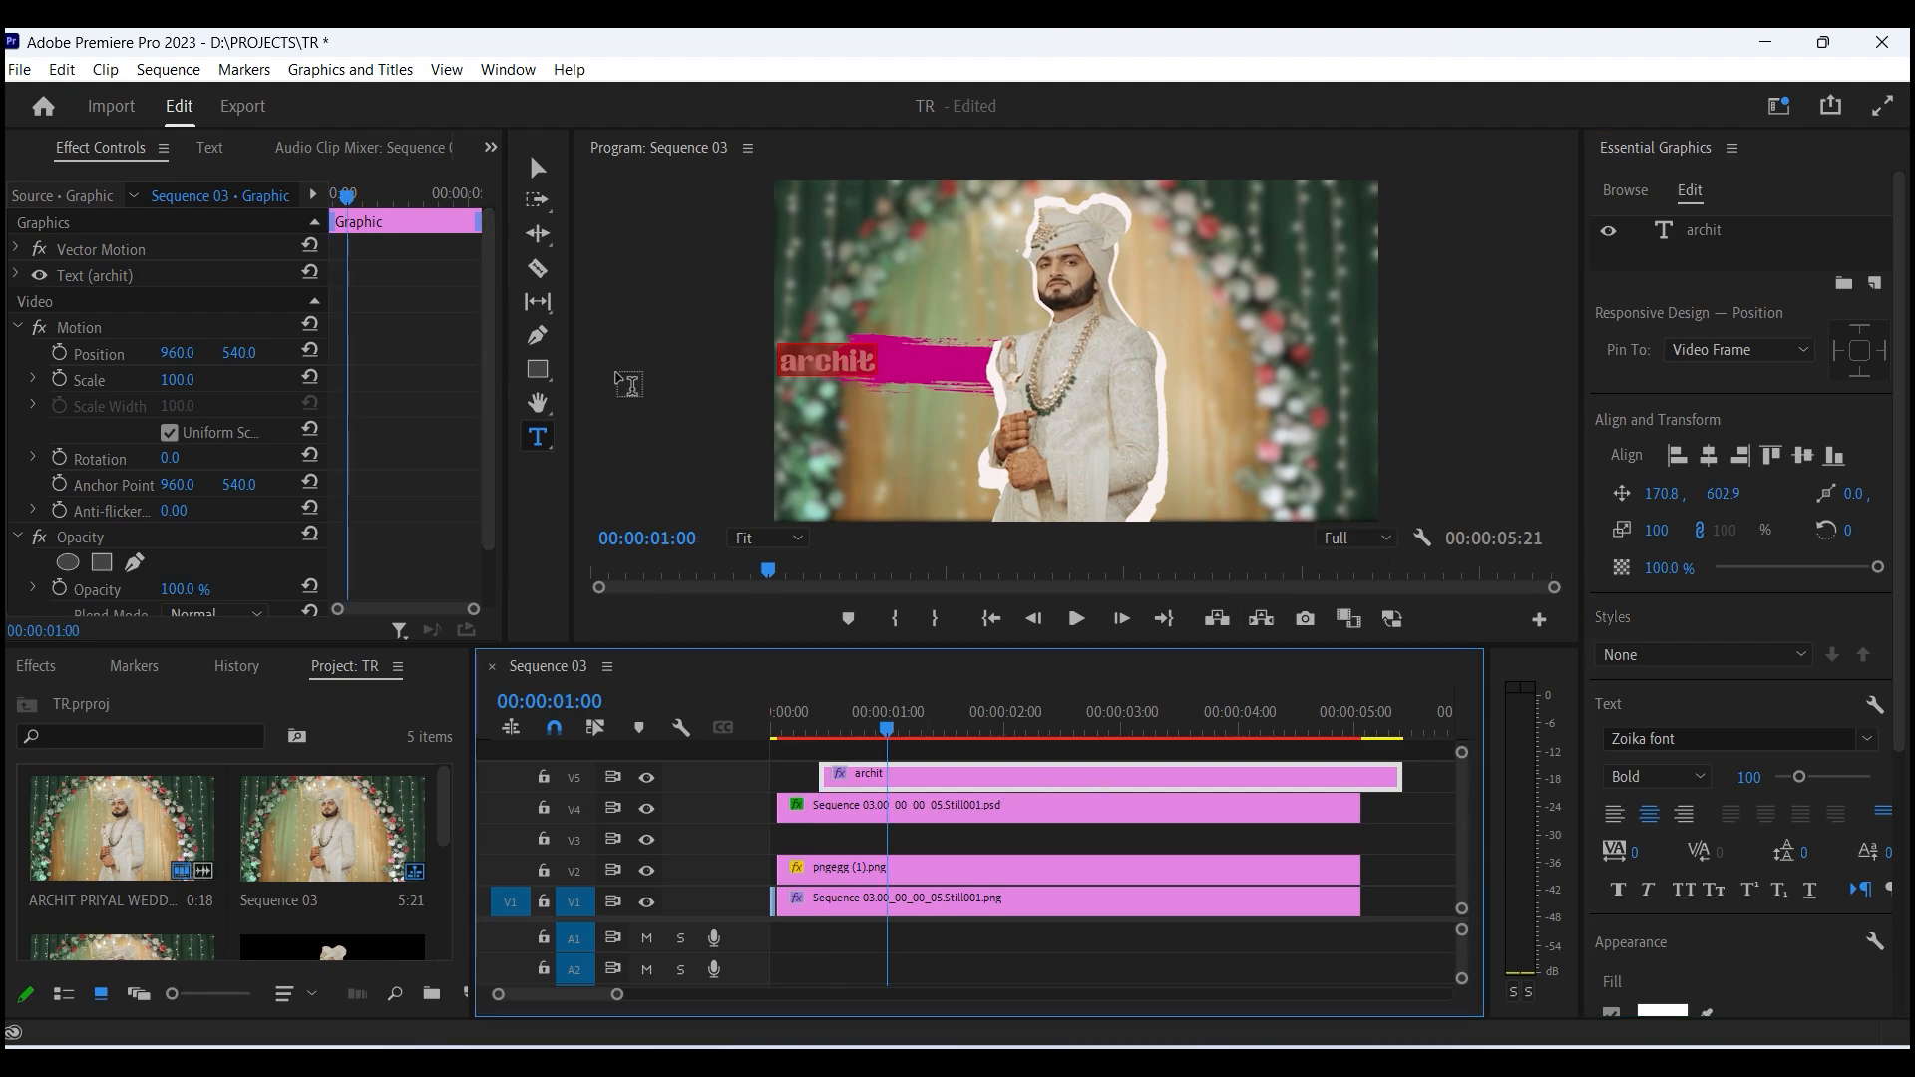
key("Escape")
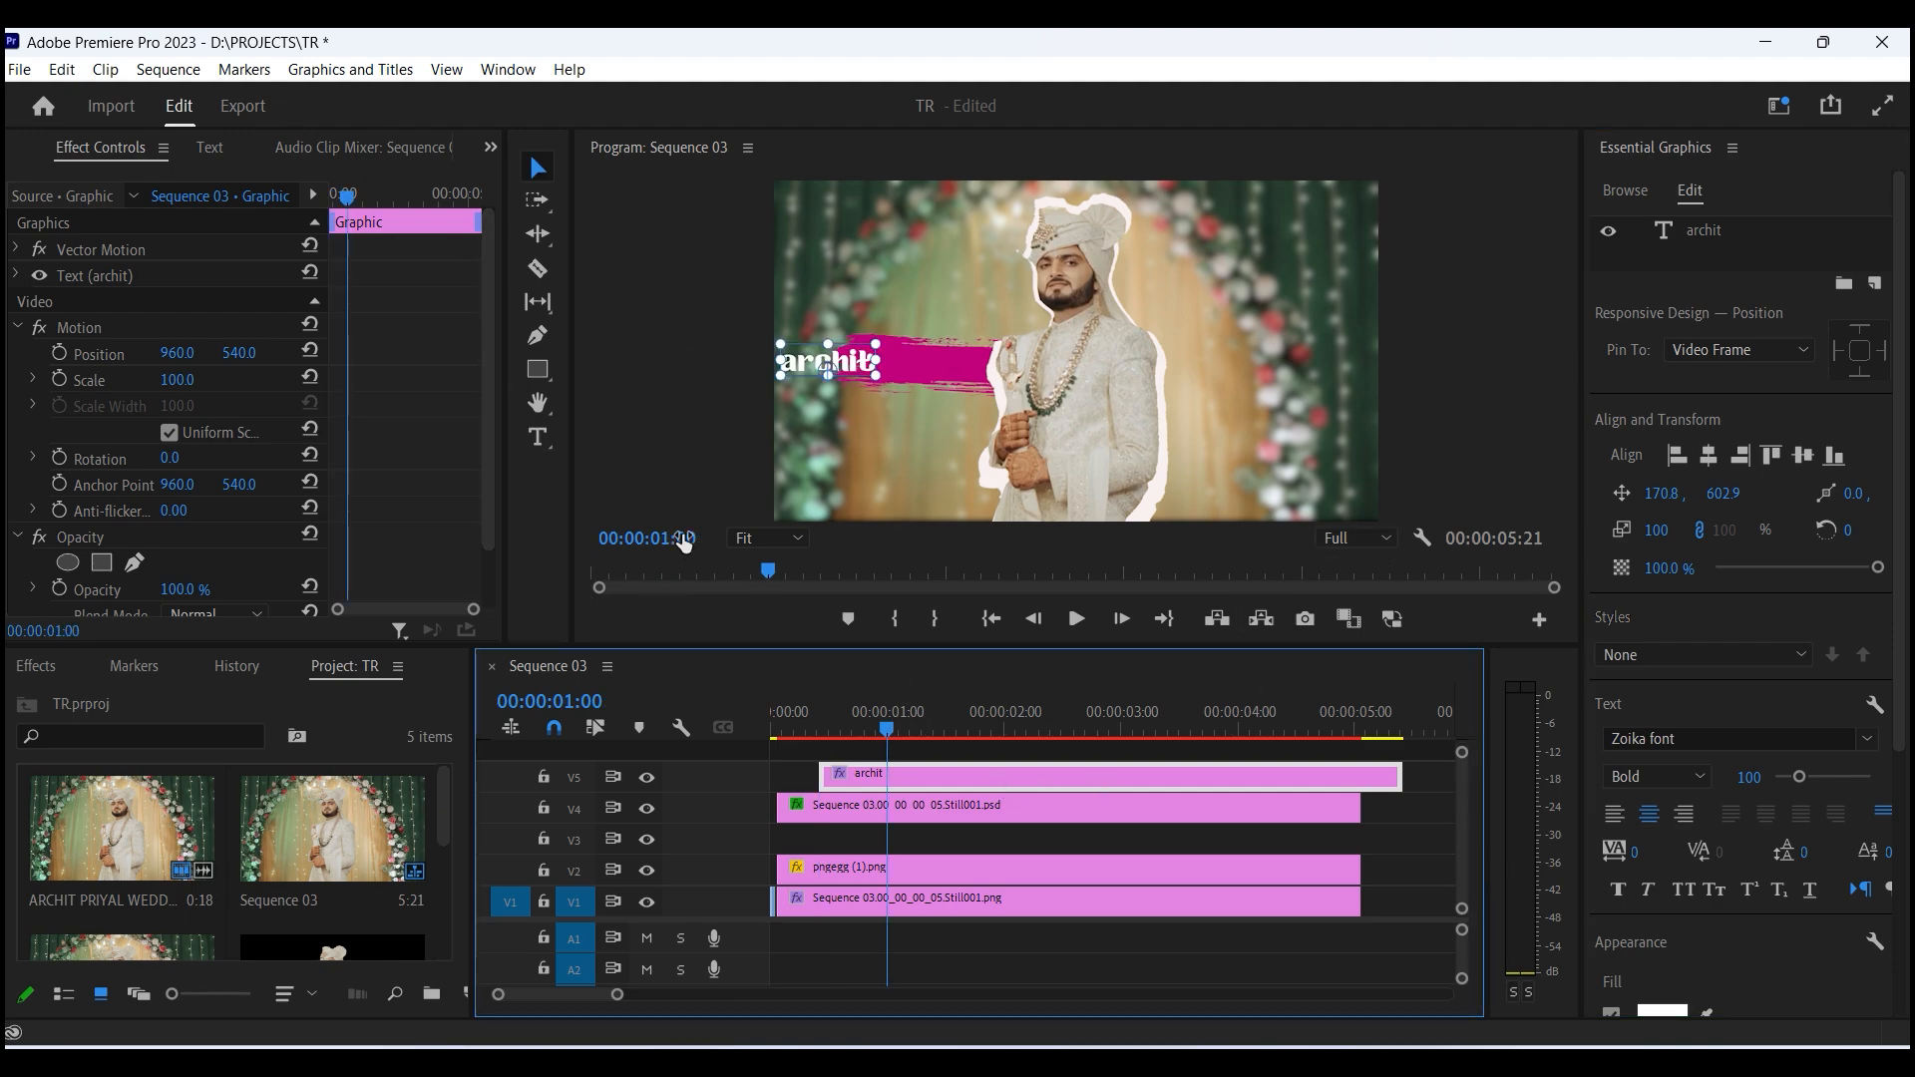
left_click(619, 441)
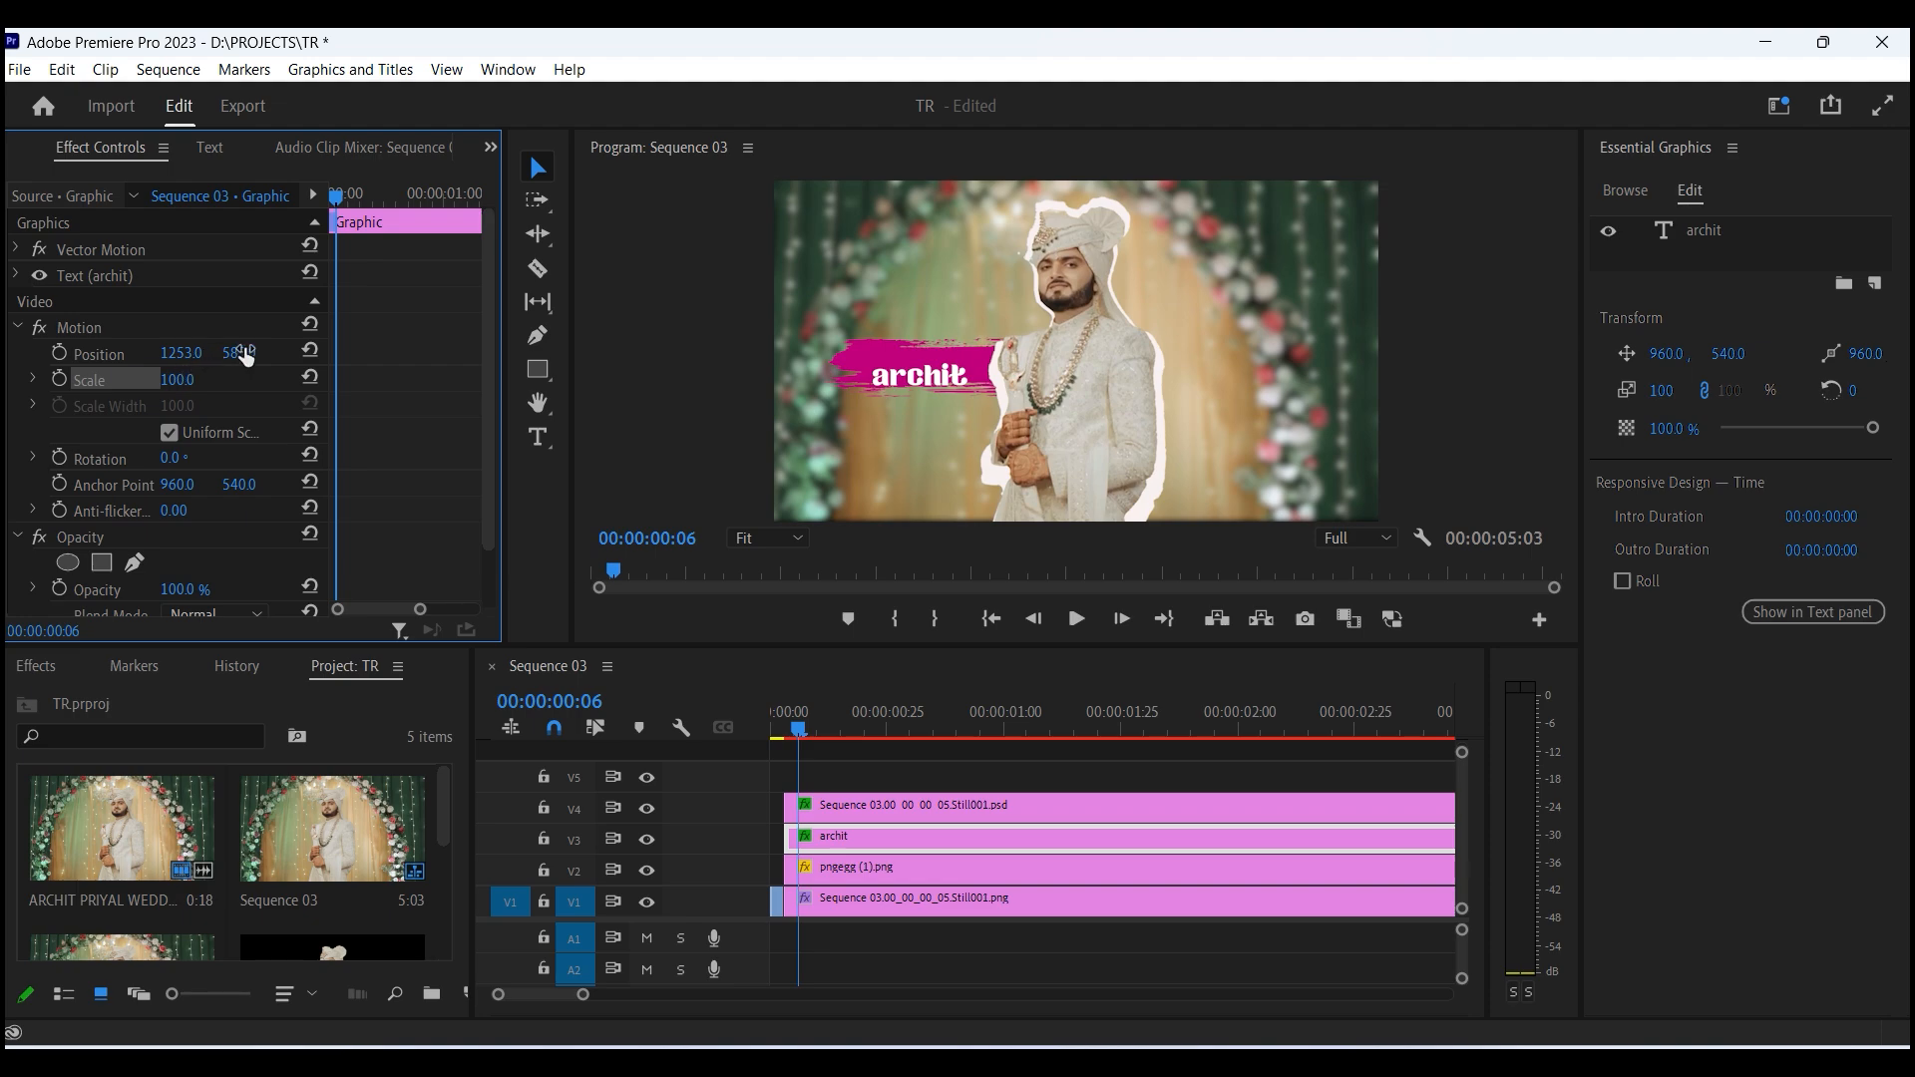
- Set the title's position to 1253, 549 and add position, scale and rotation keyframes
left_click_drag(239, 354, 203, 355)
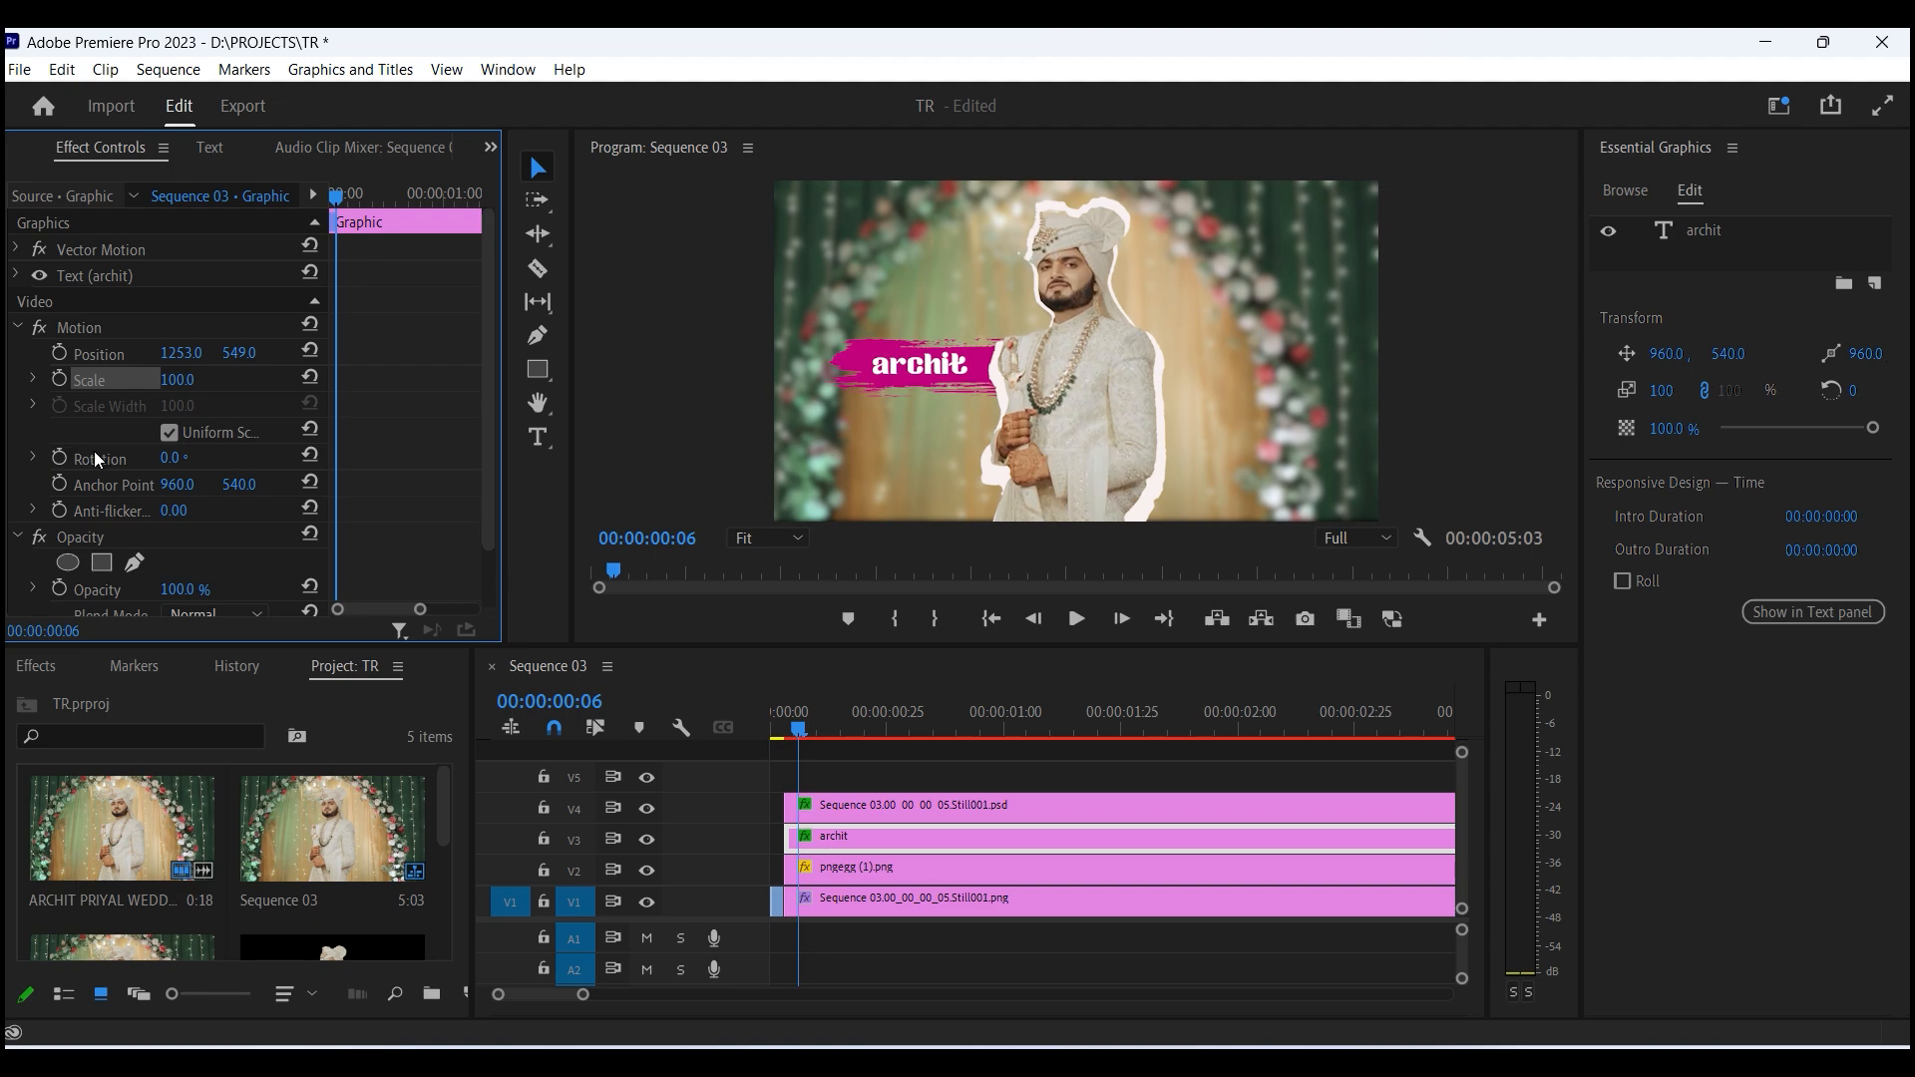
left_click(60, 457)
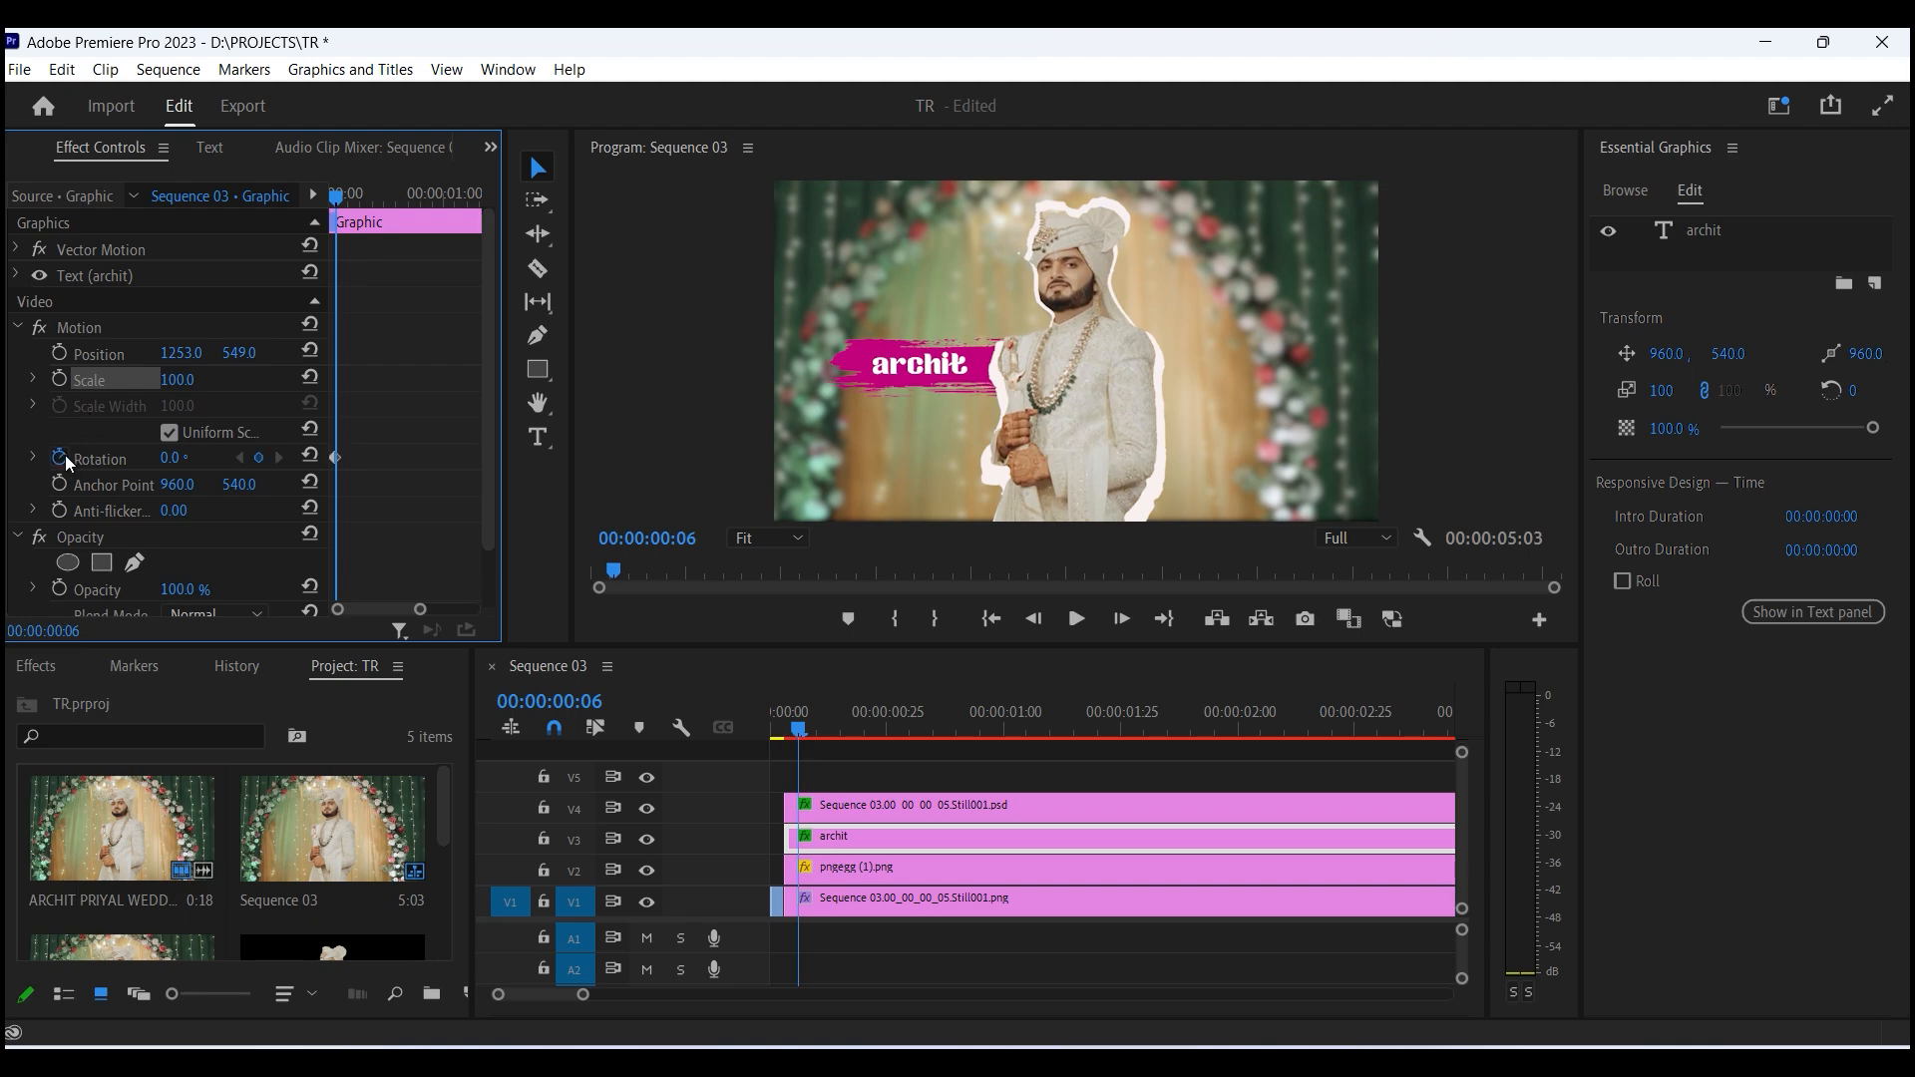
left_click(59, 379)
left_click(59, 352)
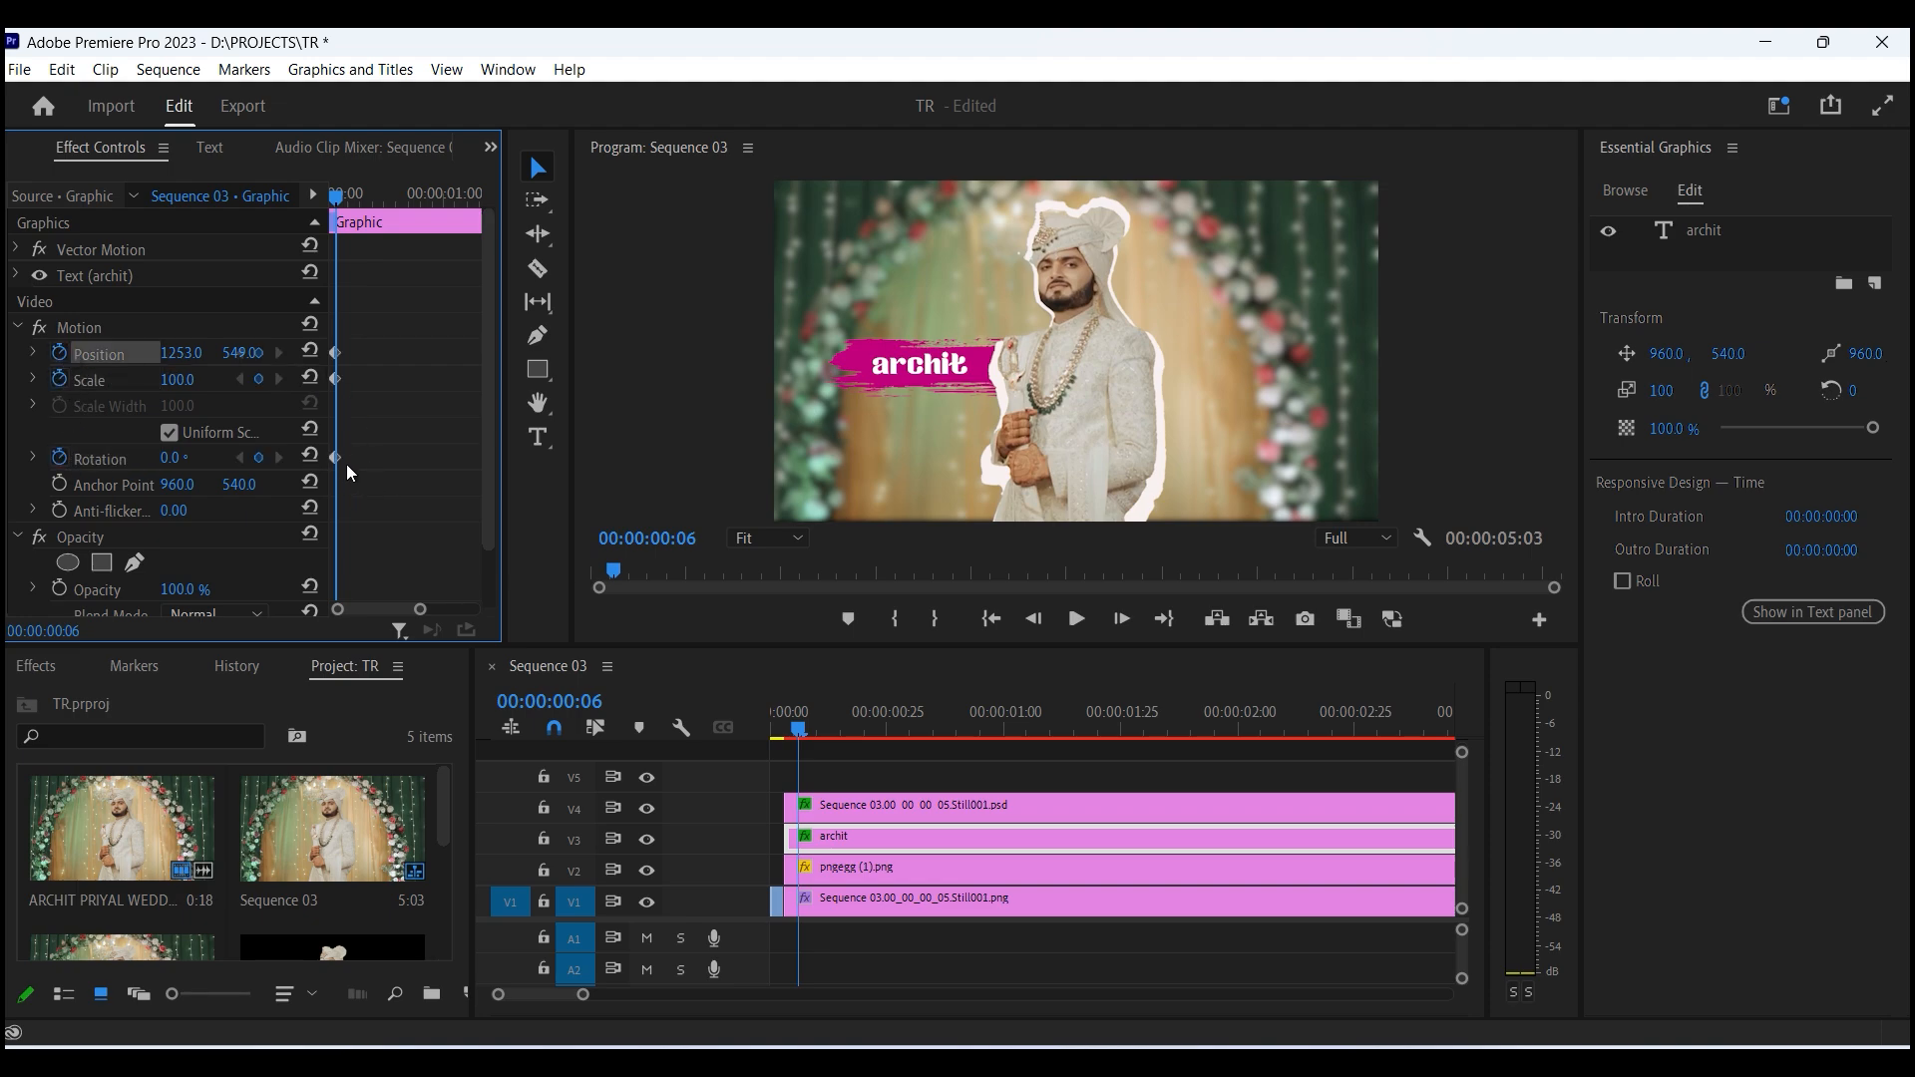
- Shift the title's keyframes on the effect timeline and set its rotation to 3°
left_click_drag(347, 465, 262, 217)
key("equal")
key("equal")
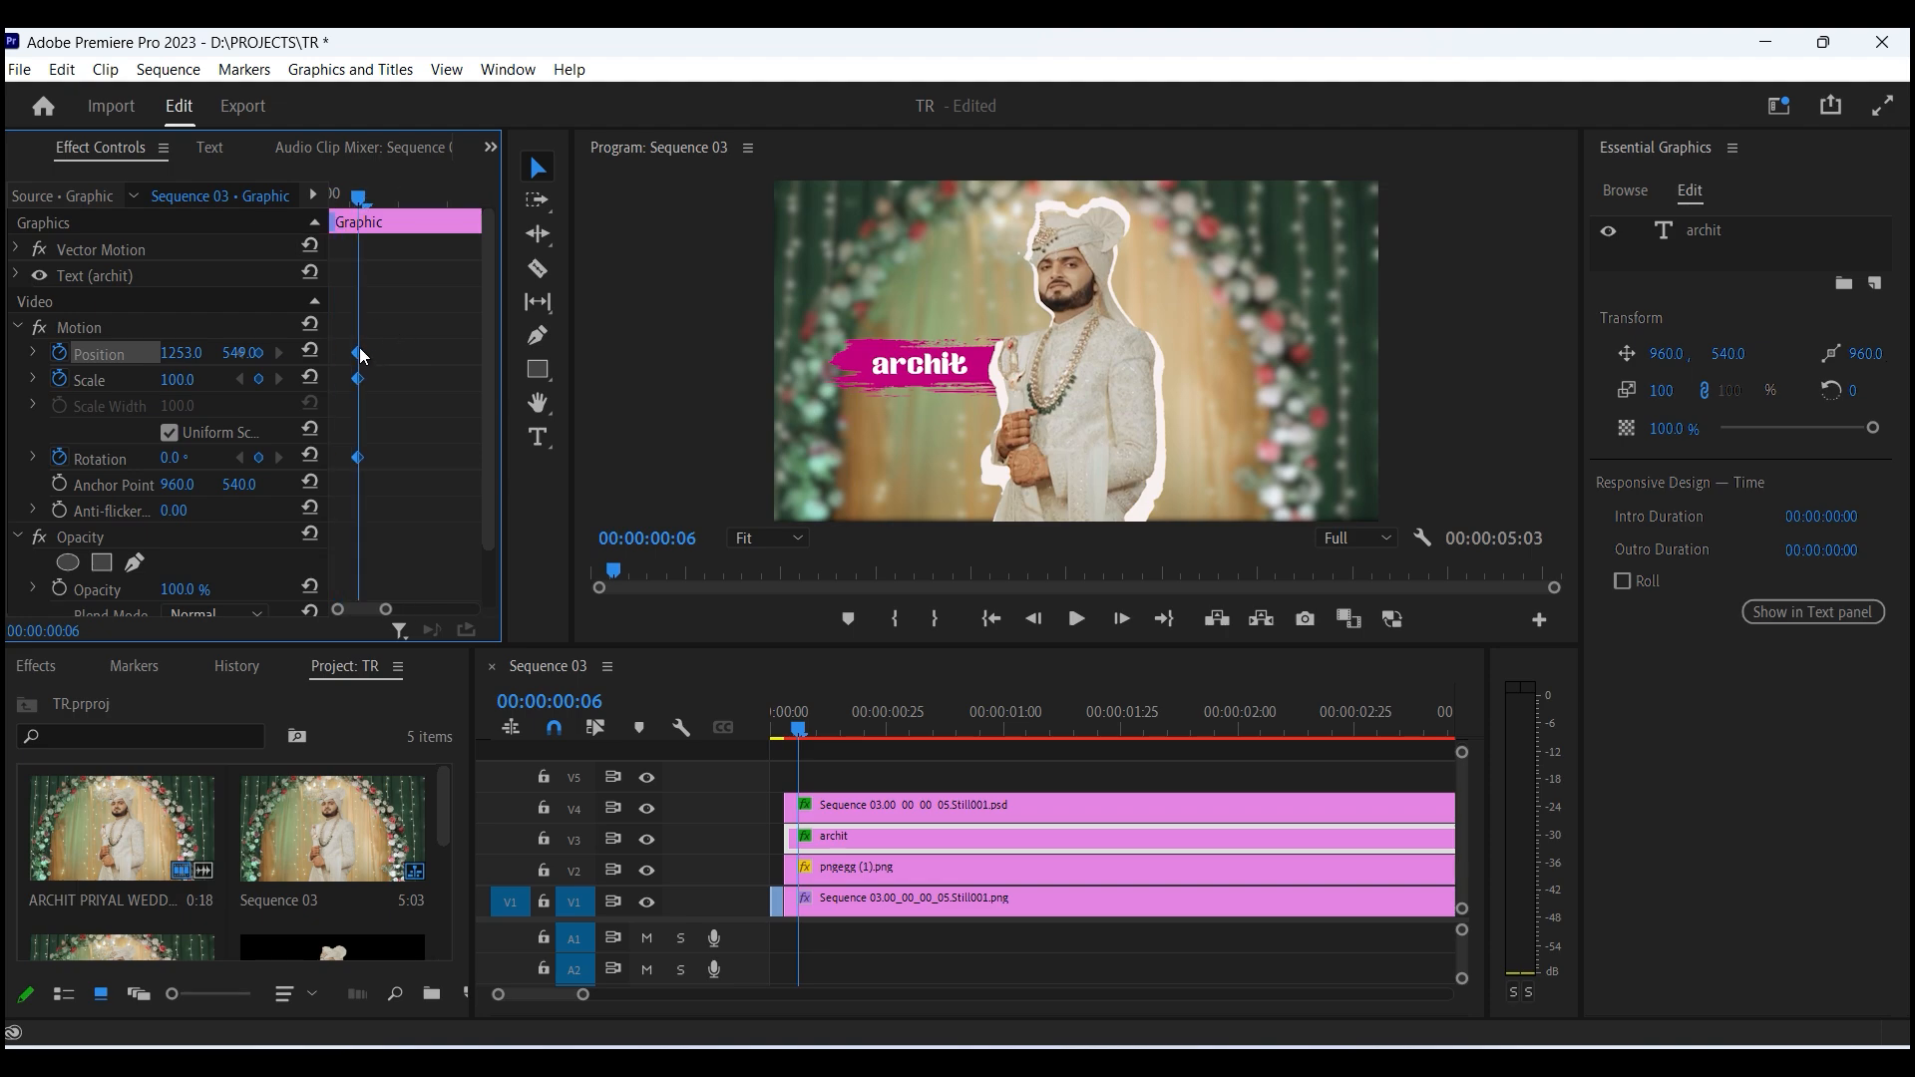
left_click_drag(362, 356, 5, 346)
left_click(186, 454)
type("3")
key("Return")
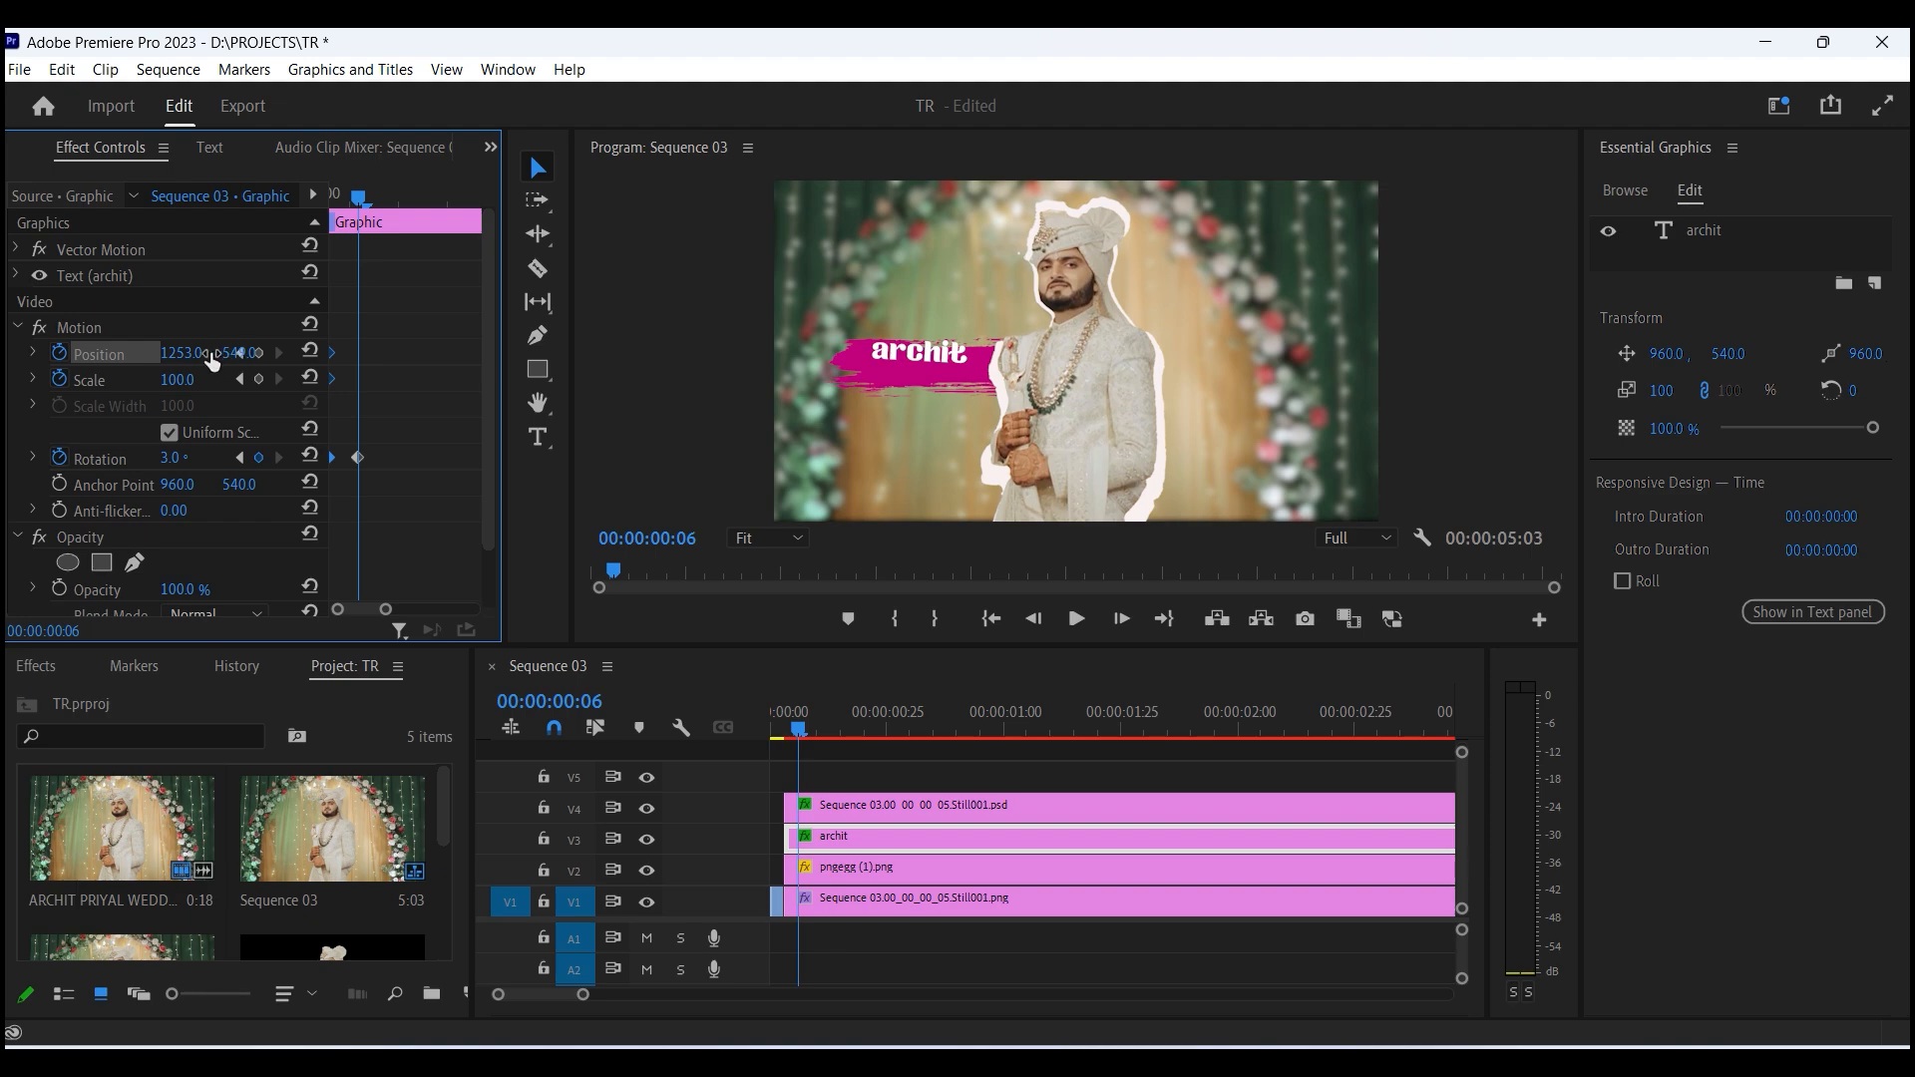
- Set the title's position to about 1335, 586 and its scale to 109
left_click_drag(241, 352, 241, 352)
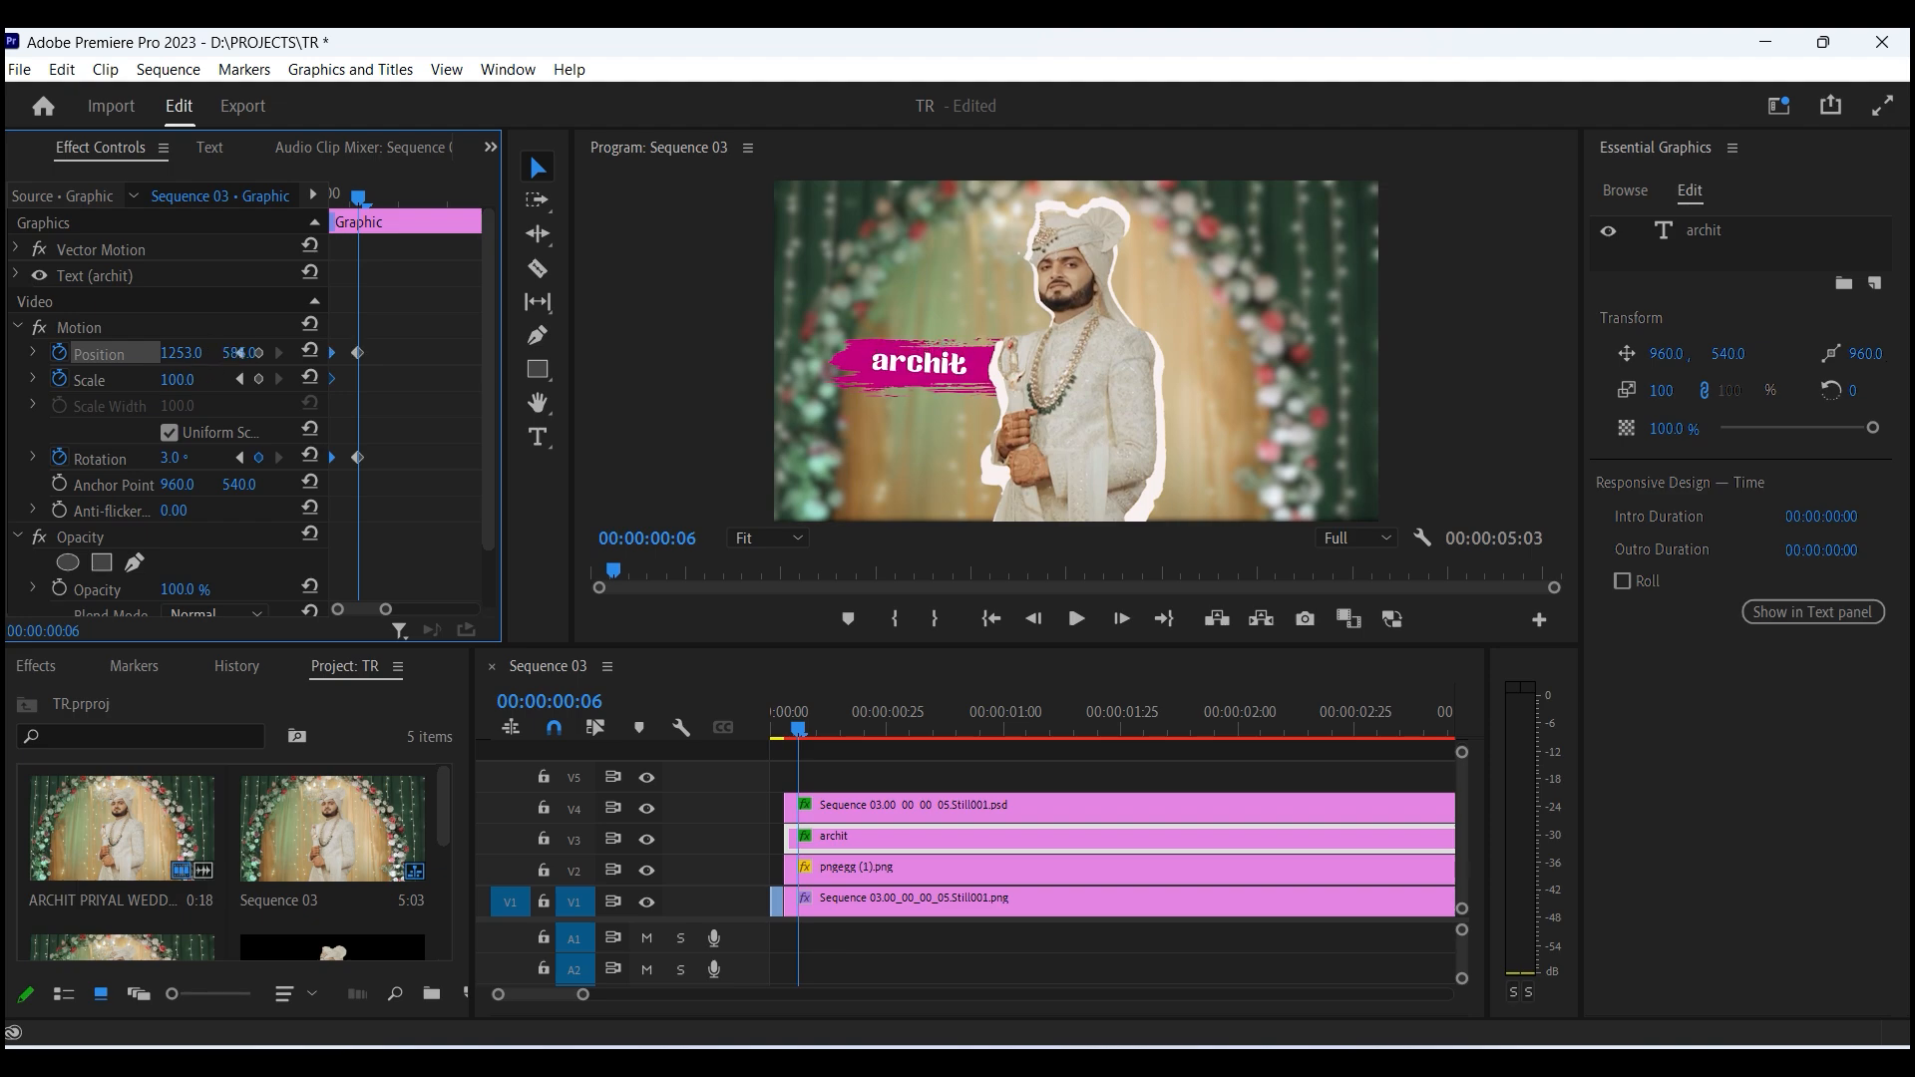
left_click_drag(184, 380, 269, 355)
key("space")
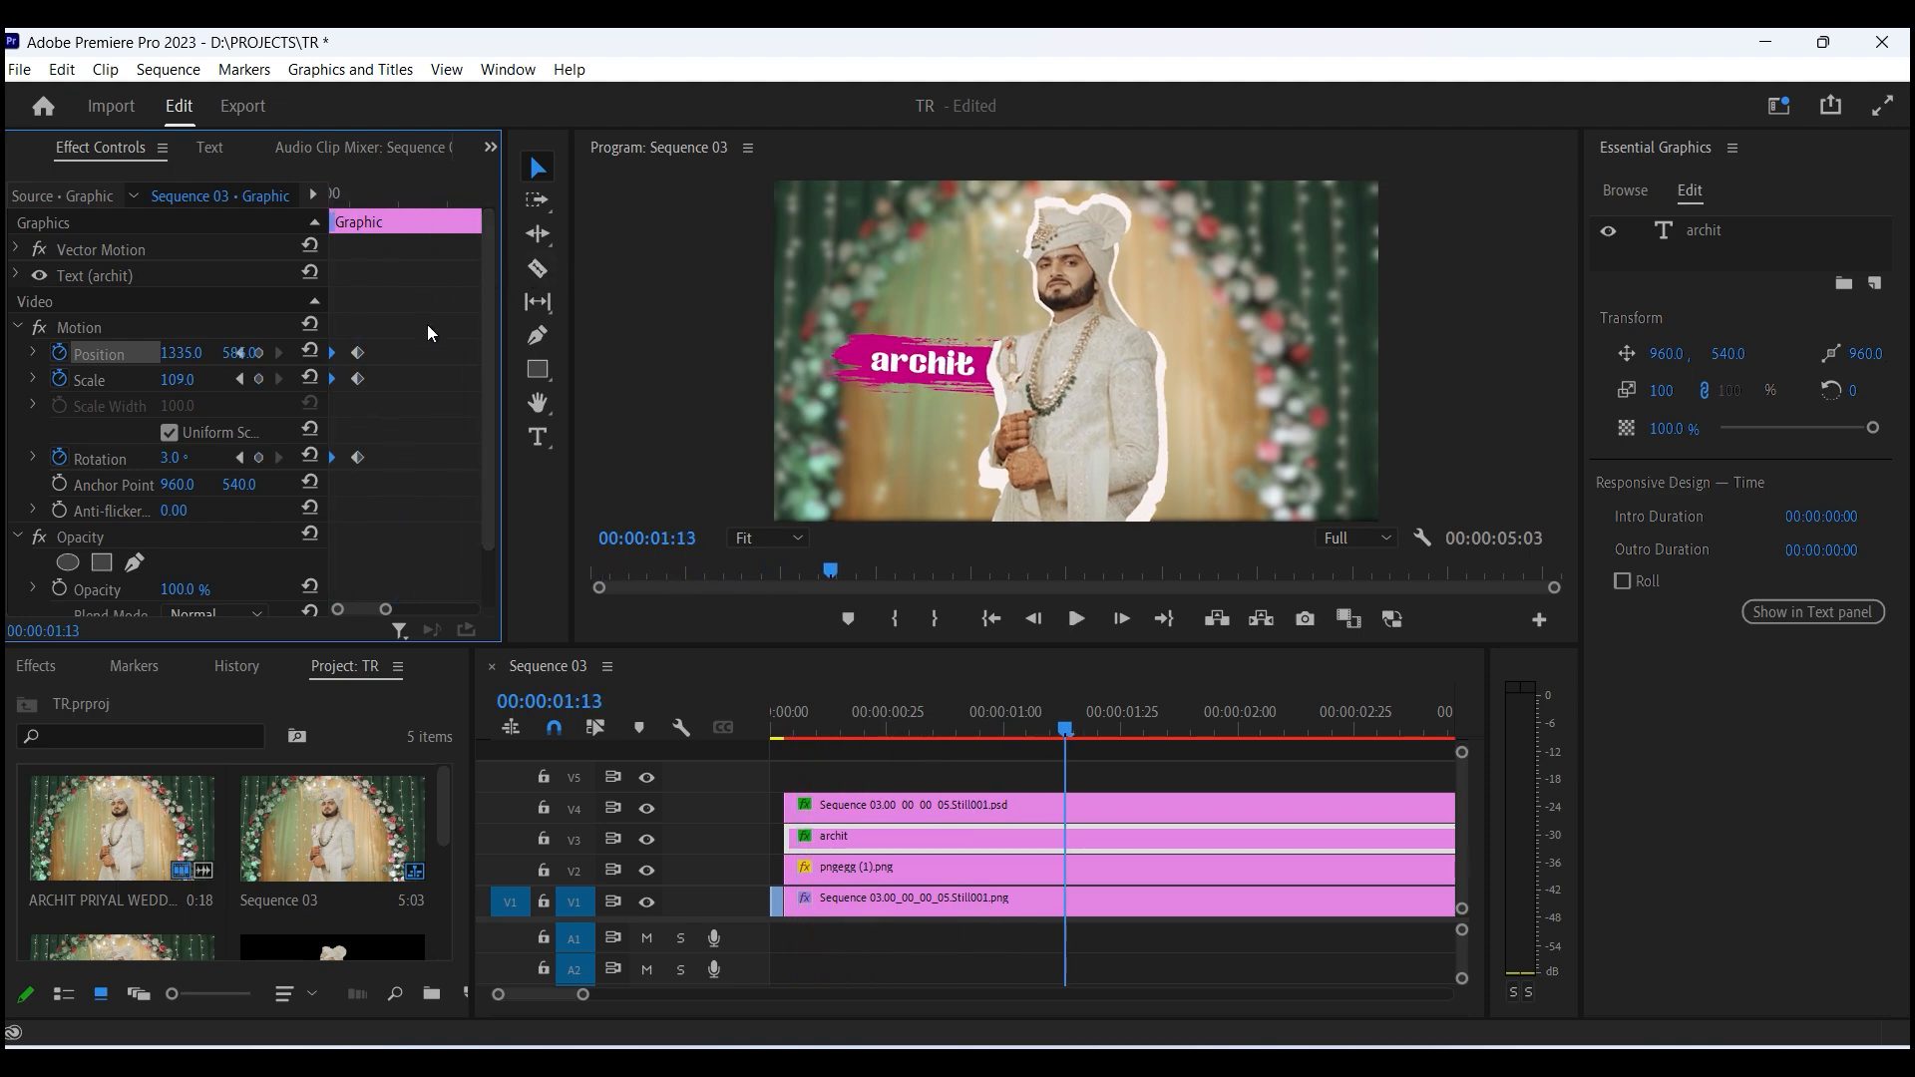
- Play back and review the title animation
left_click_drag(350, 191, 325, 207)
key("space")
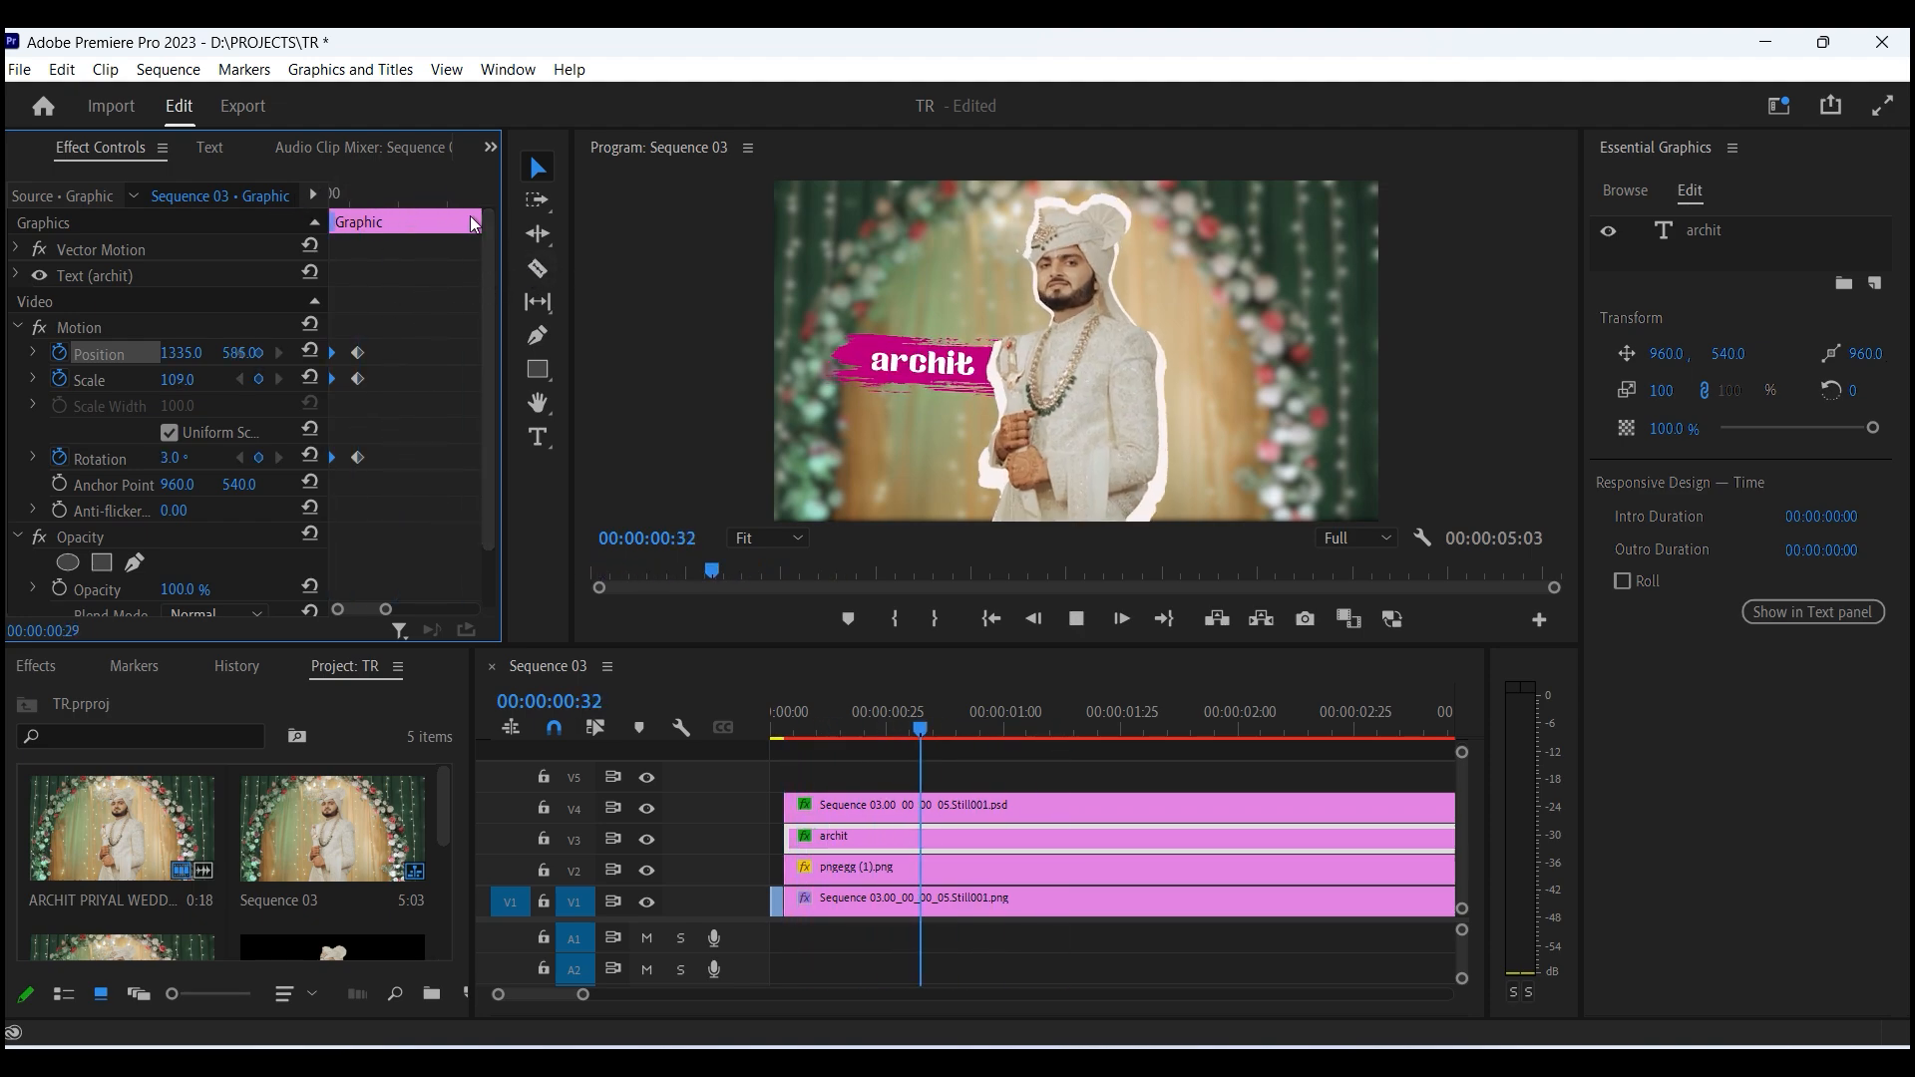
key("space")
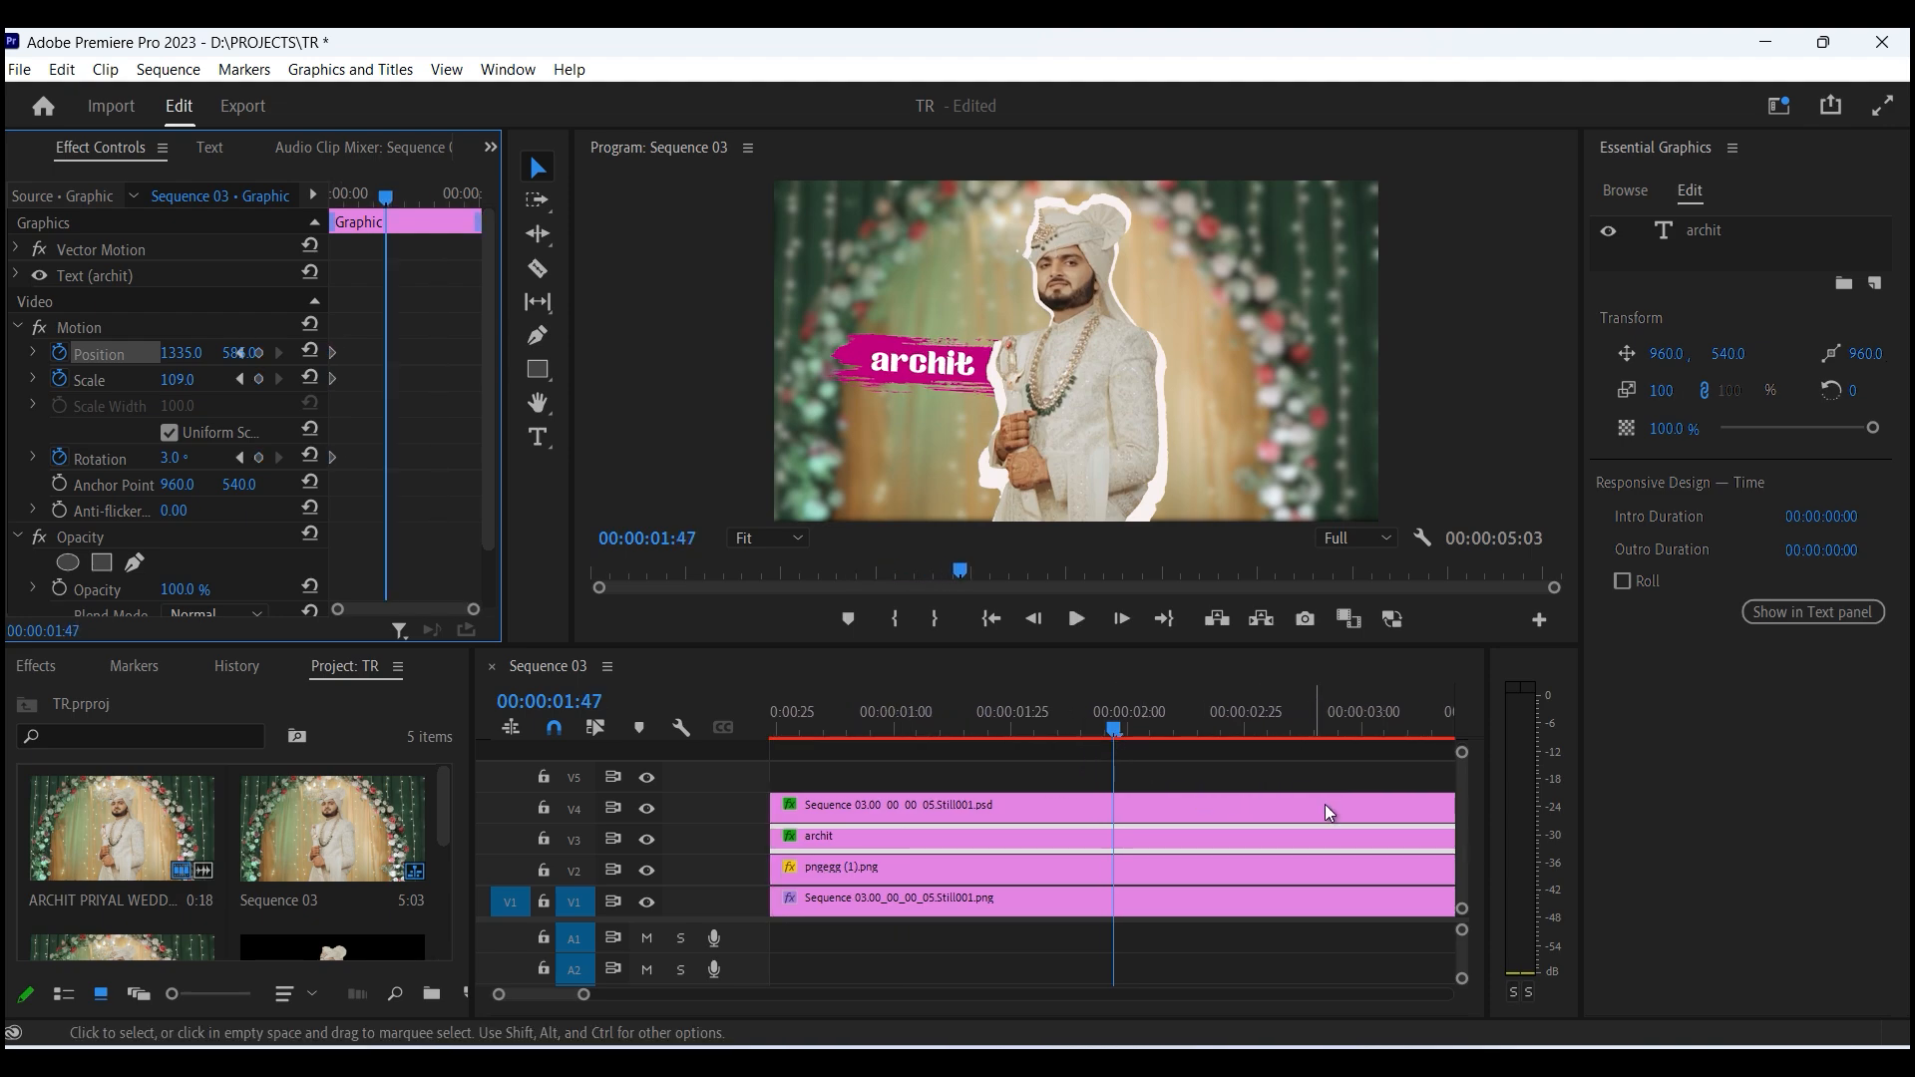
left_click(1175, 750)
key("minus")
key("minus")
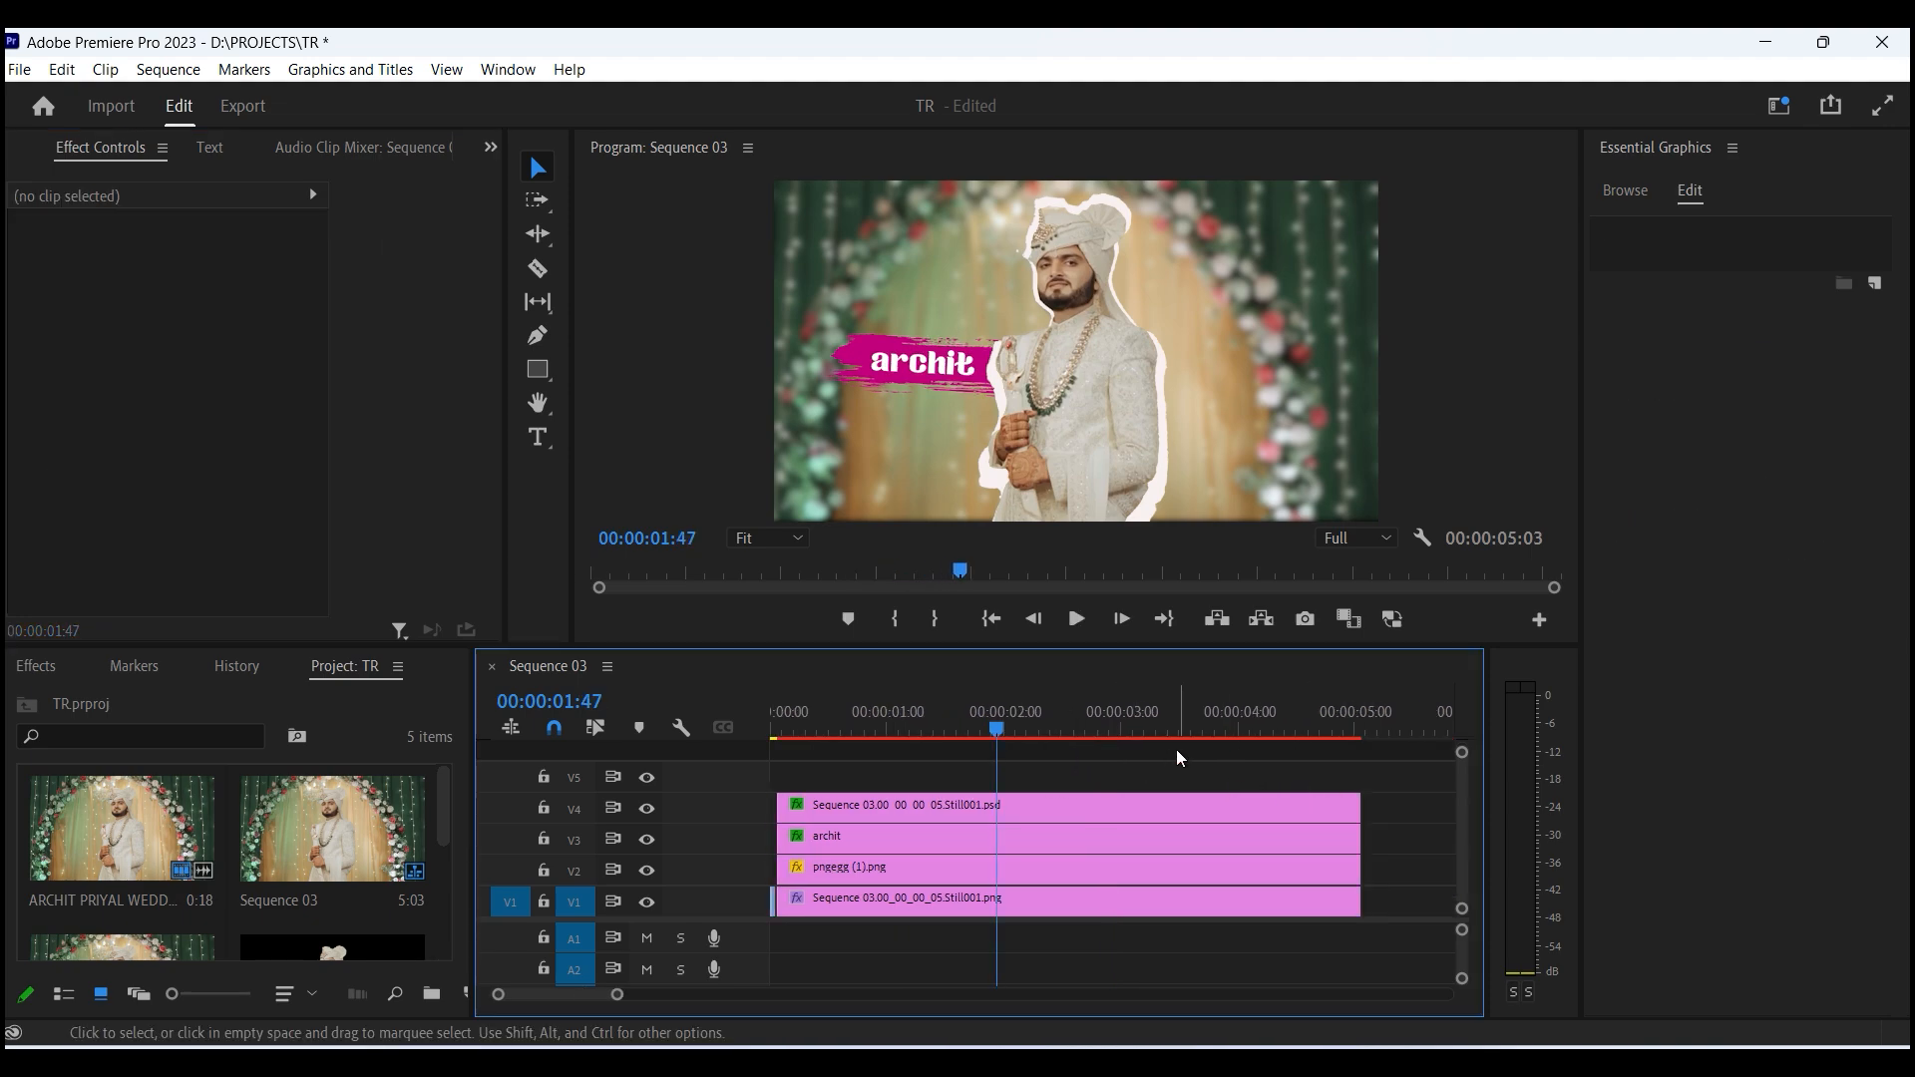
- Select all clips in the sequence and nest them into one nested sequence
left_click_drag(1134, 864, 987, 785)
left_click_drag(1233, 890, 906, 773)
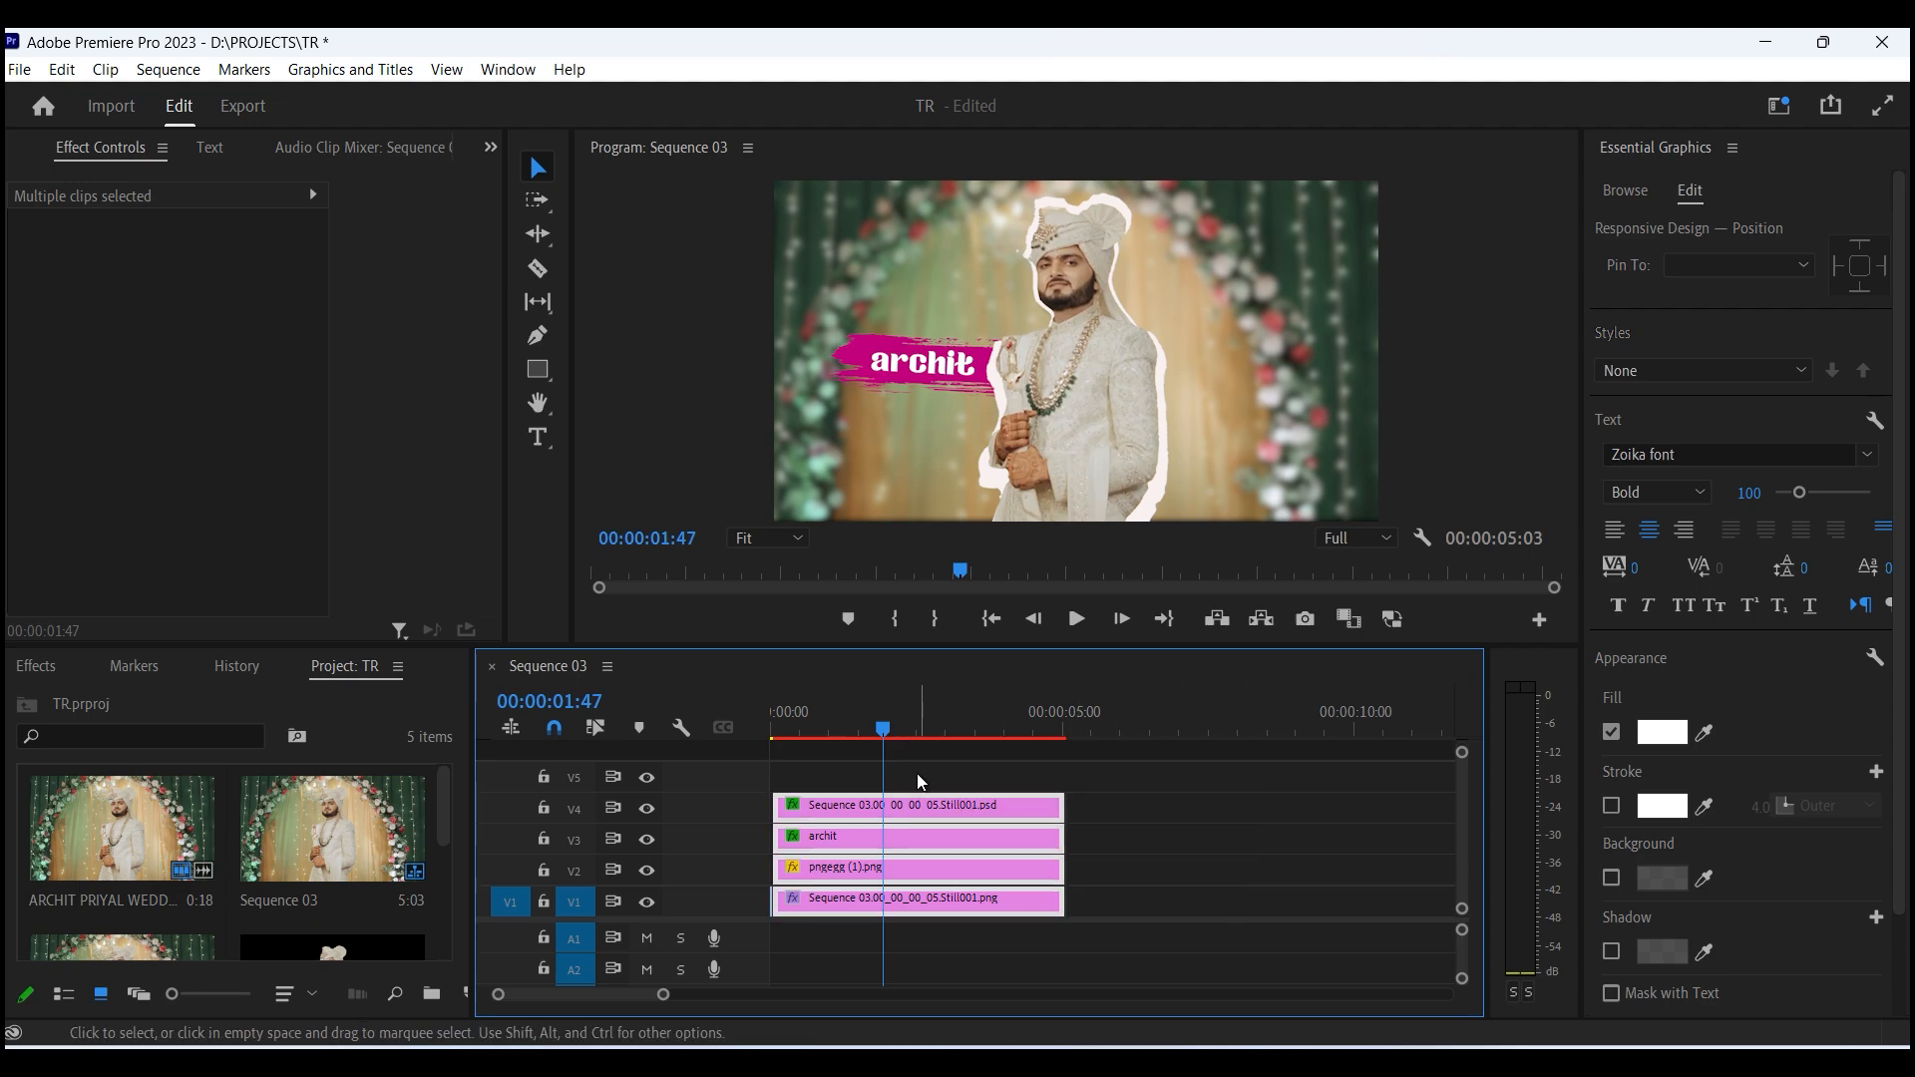
right_click(1023, 810)
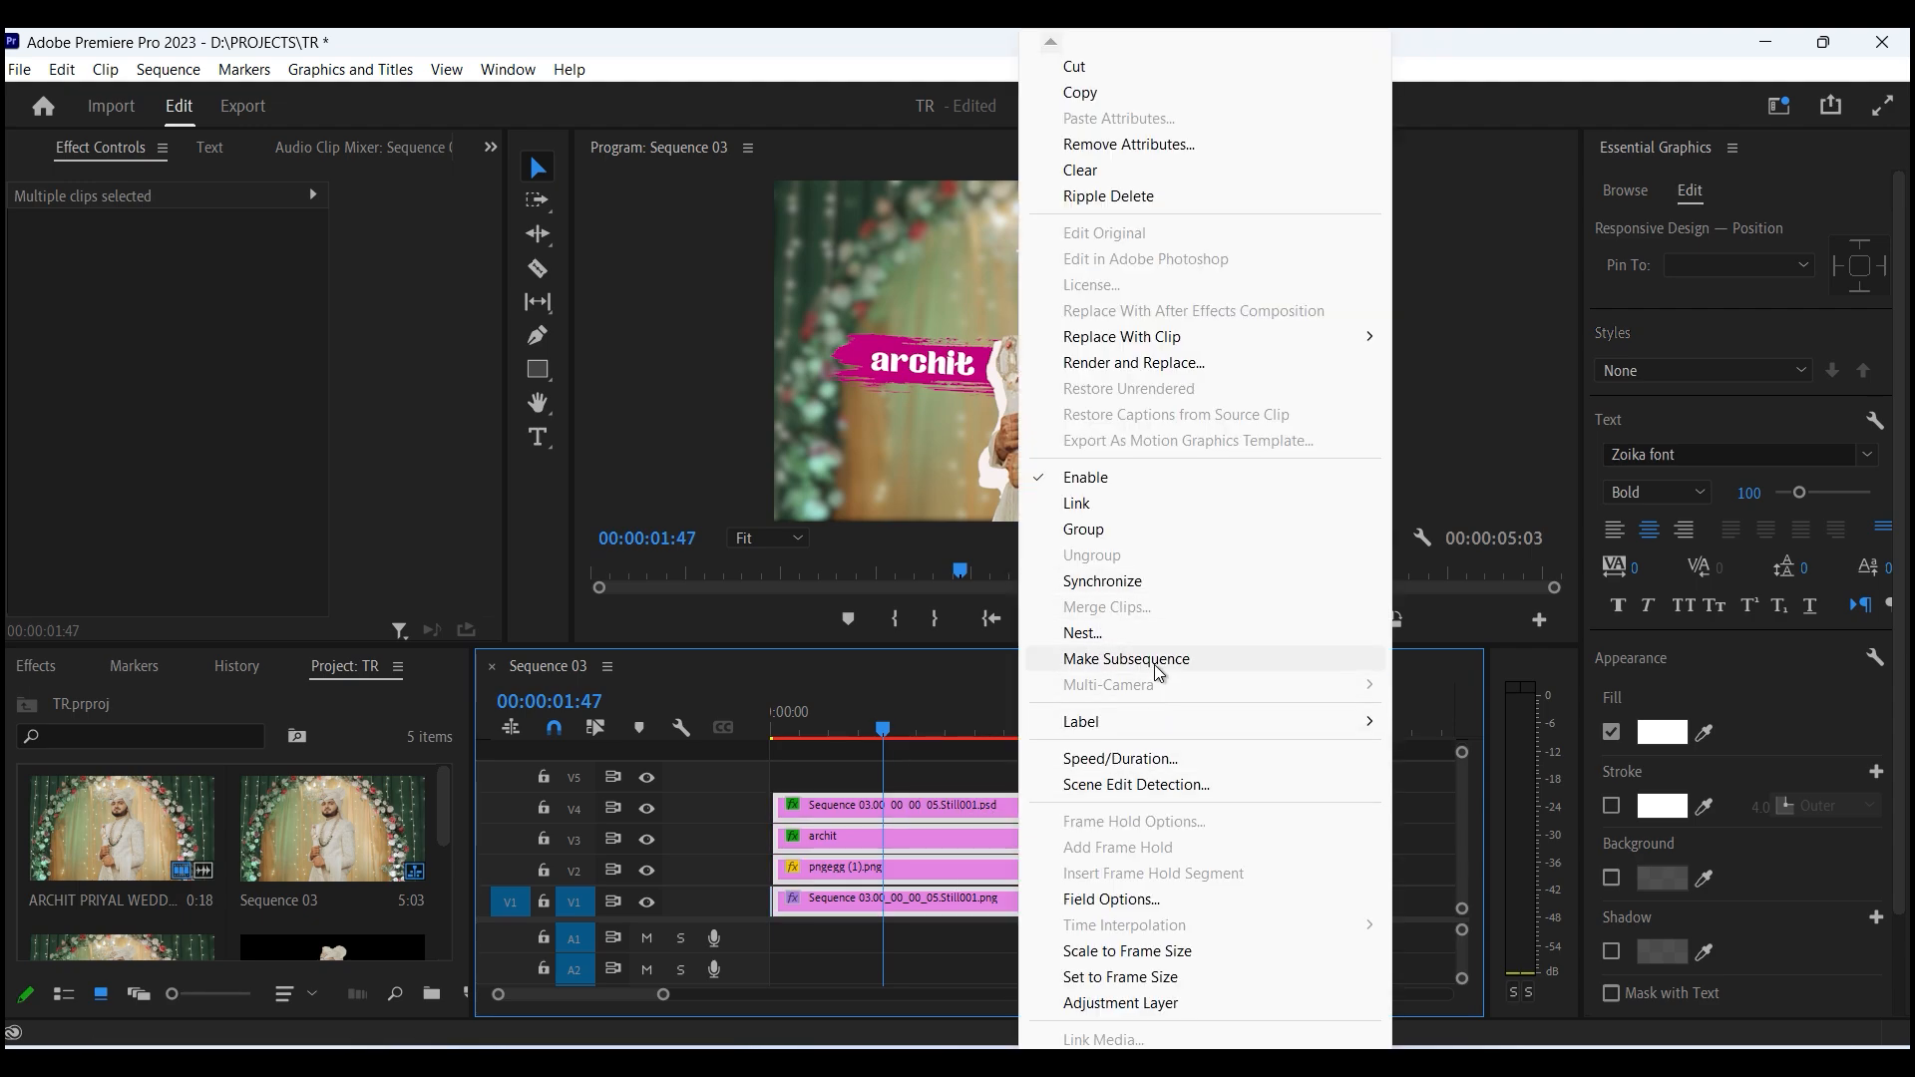
left_click(1169, 636)
left_click(900, 572)
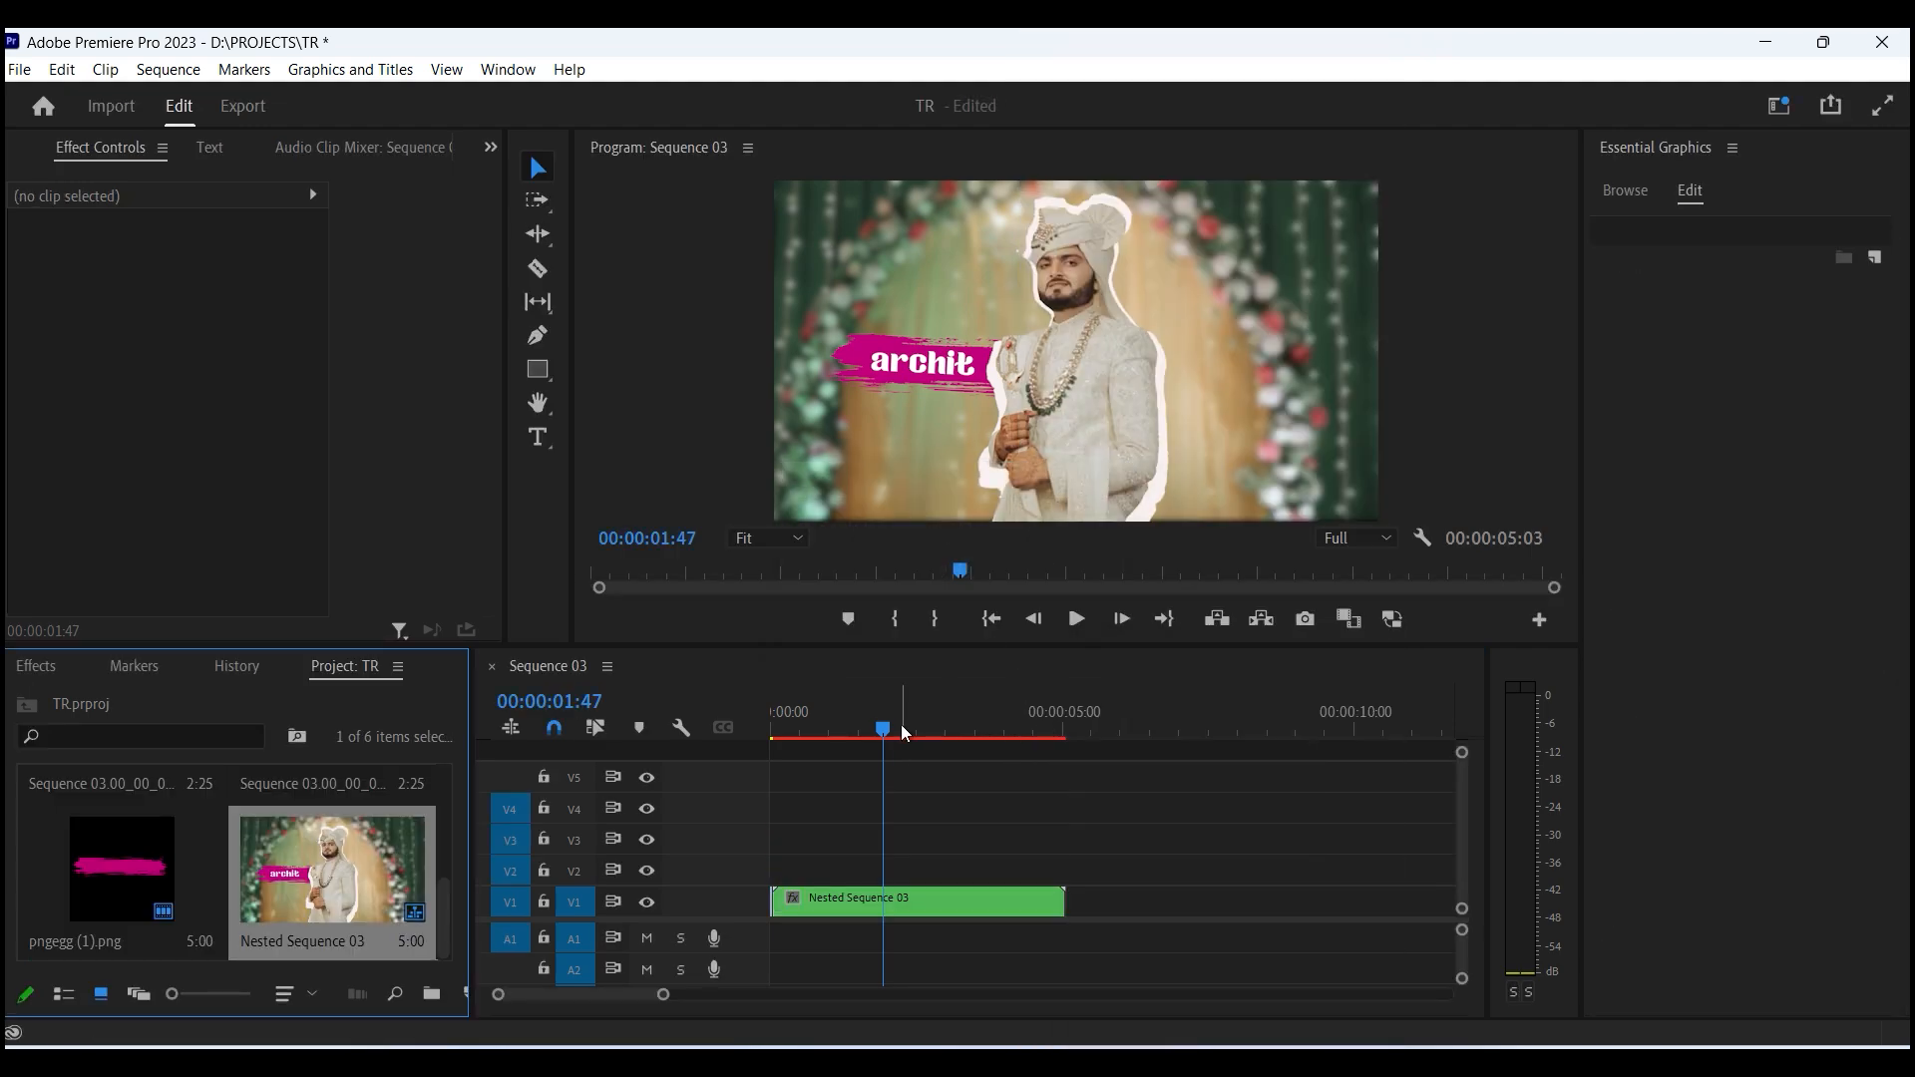
- Add position, scale and rotation keyframes to the nested sequence near its start
mouse_move(856, 712)
left_mouse_down()
mouse_move(773, 718)
mouse_move(846, 722)
left_mouse_up()
key("equal")
key("equal")
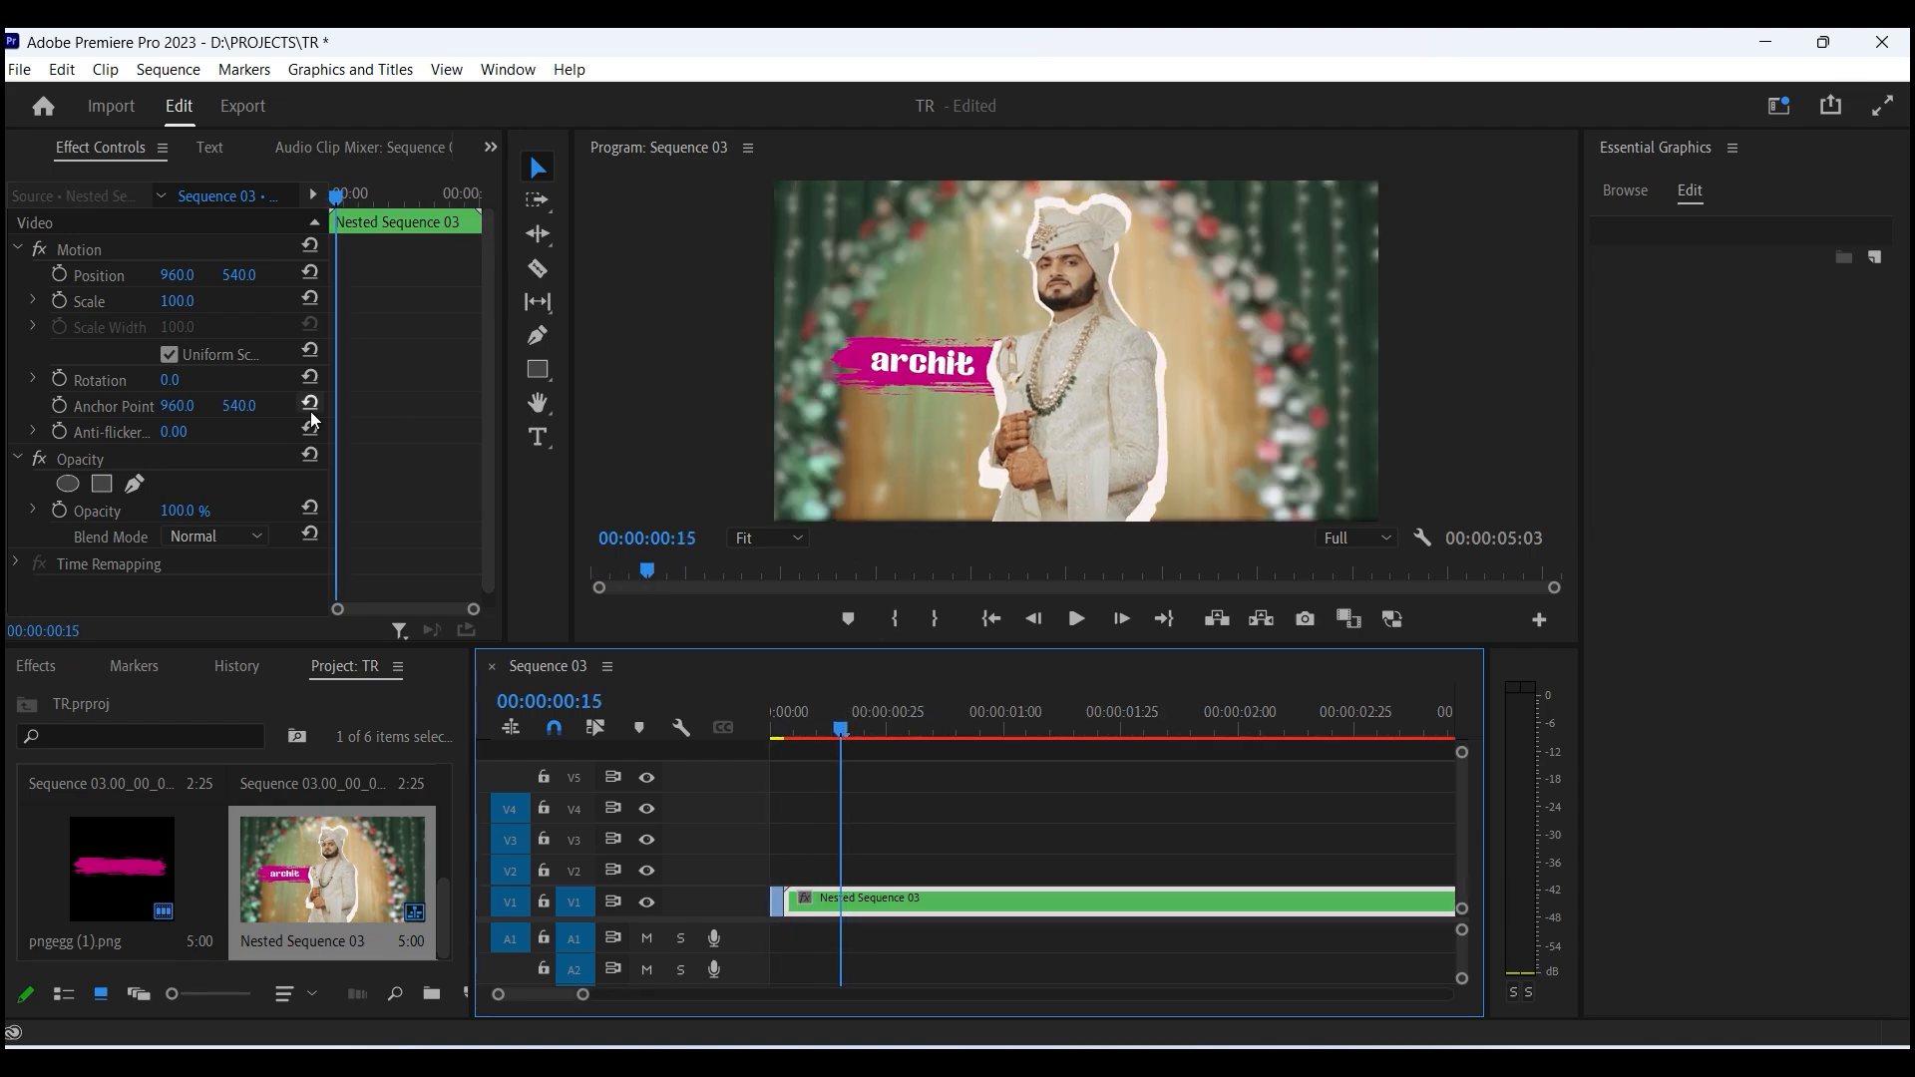
left_click(58, 379)
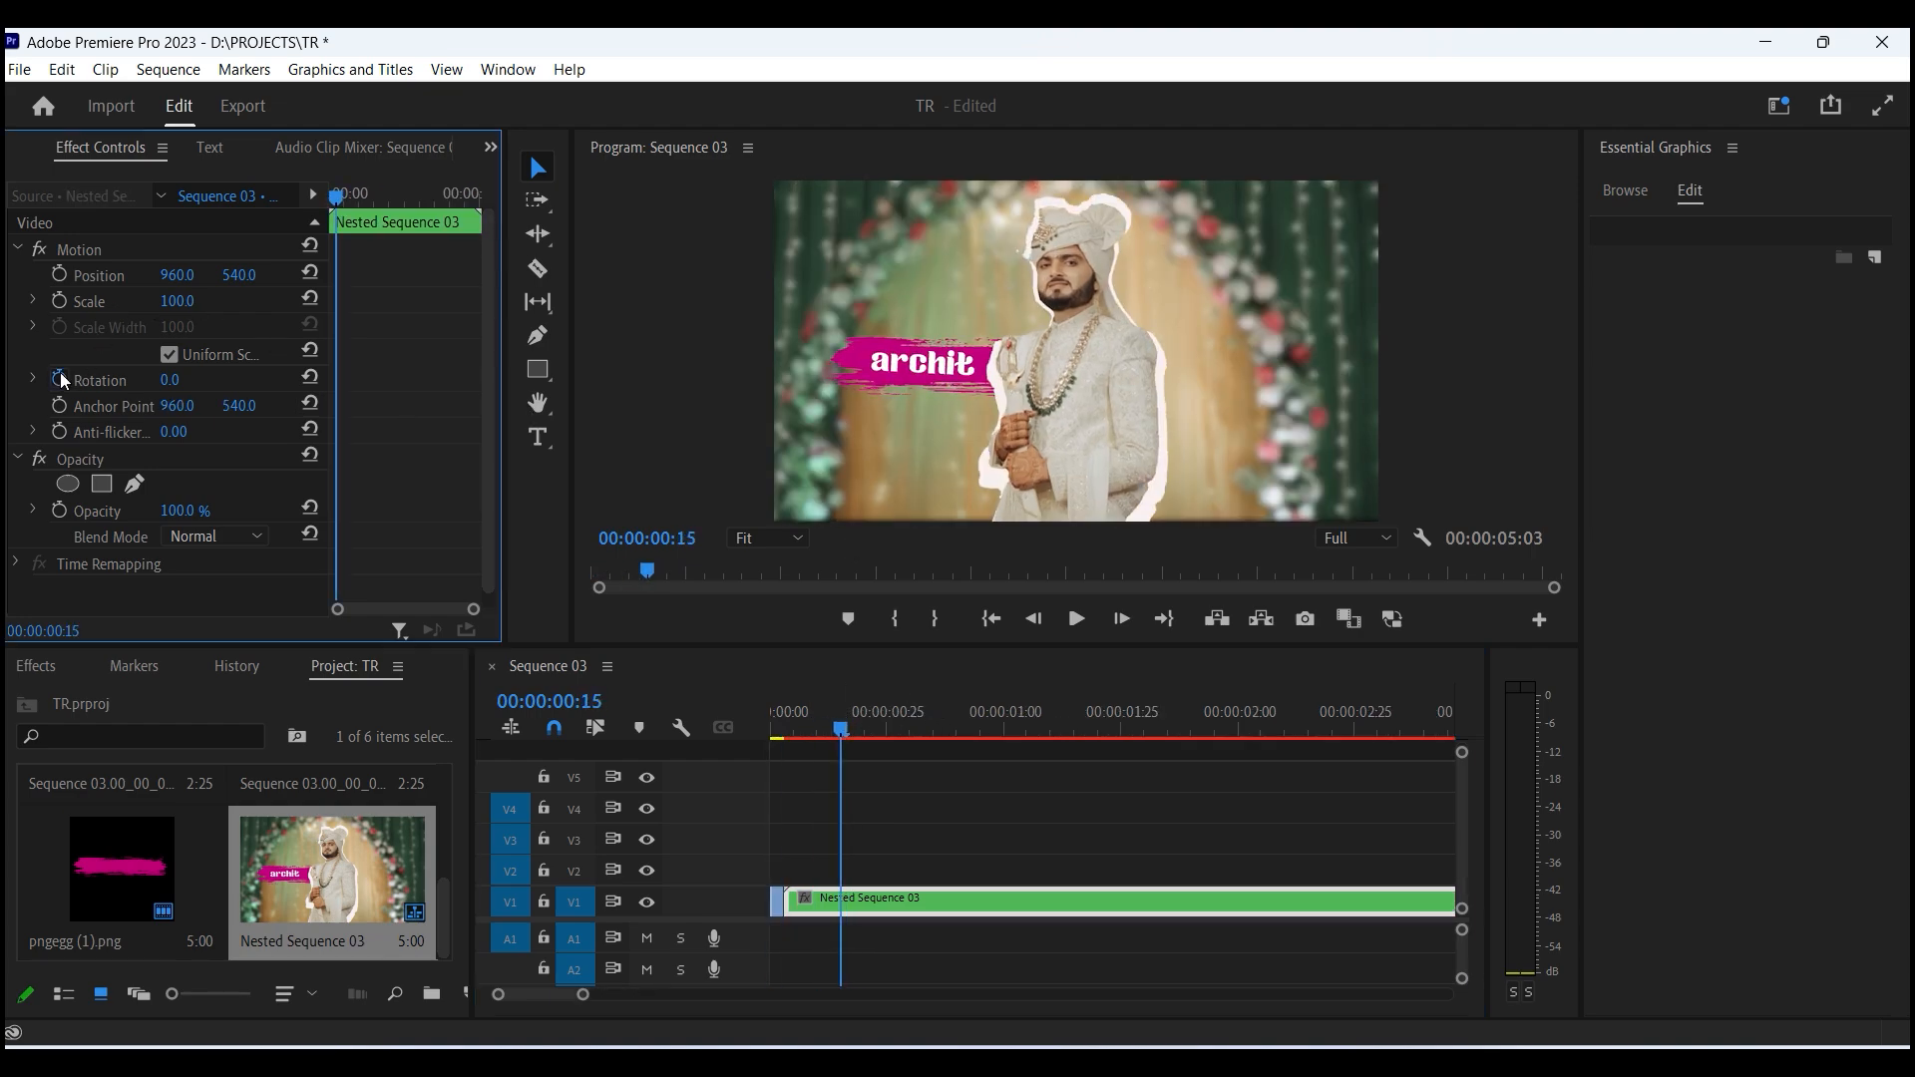
left_click(59, 300)
left_click(59, 274)
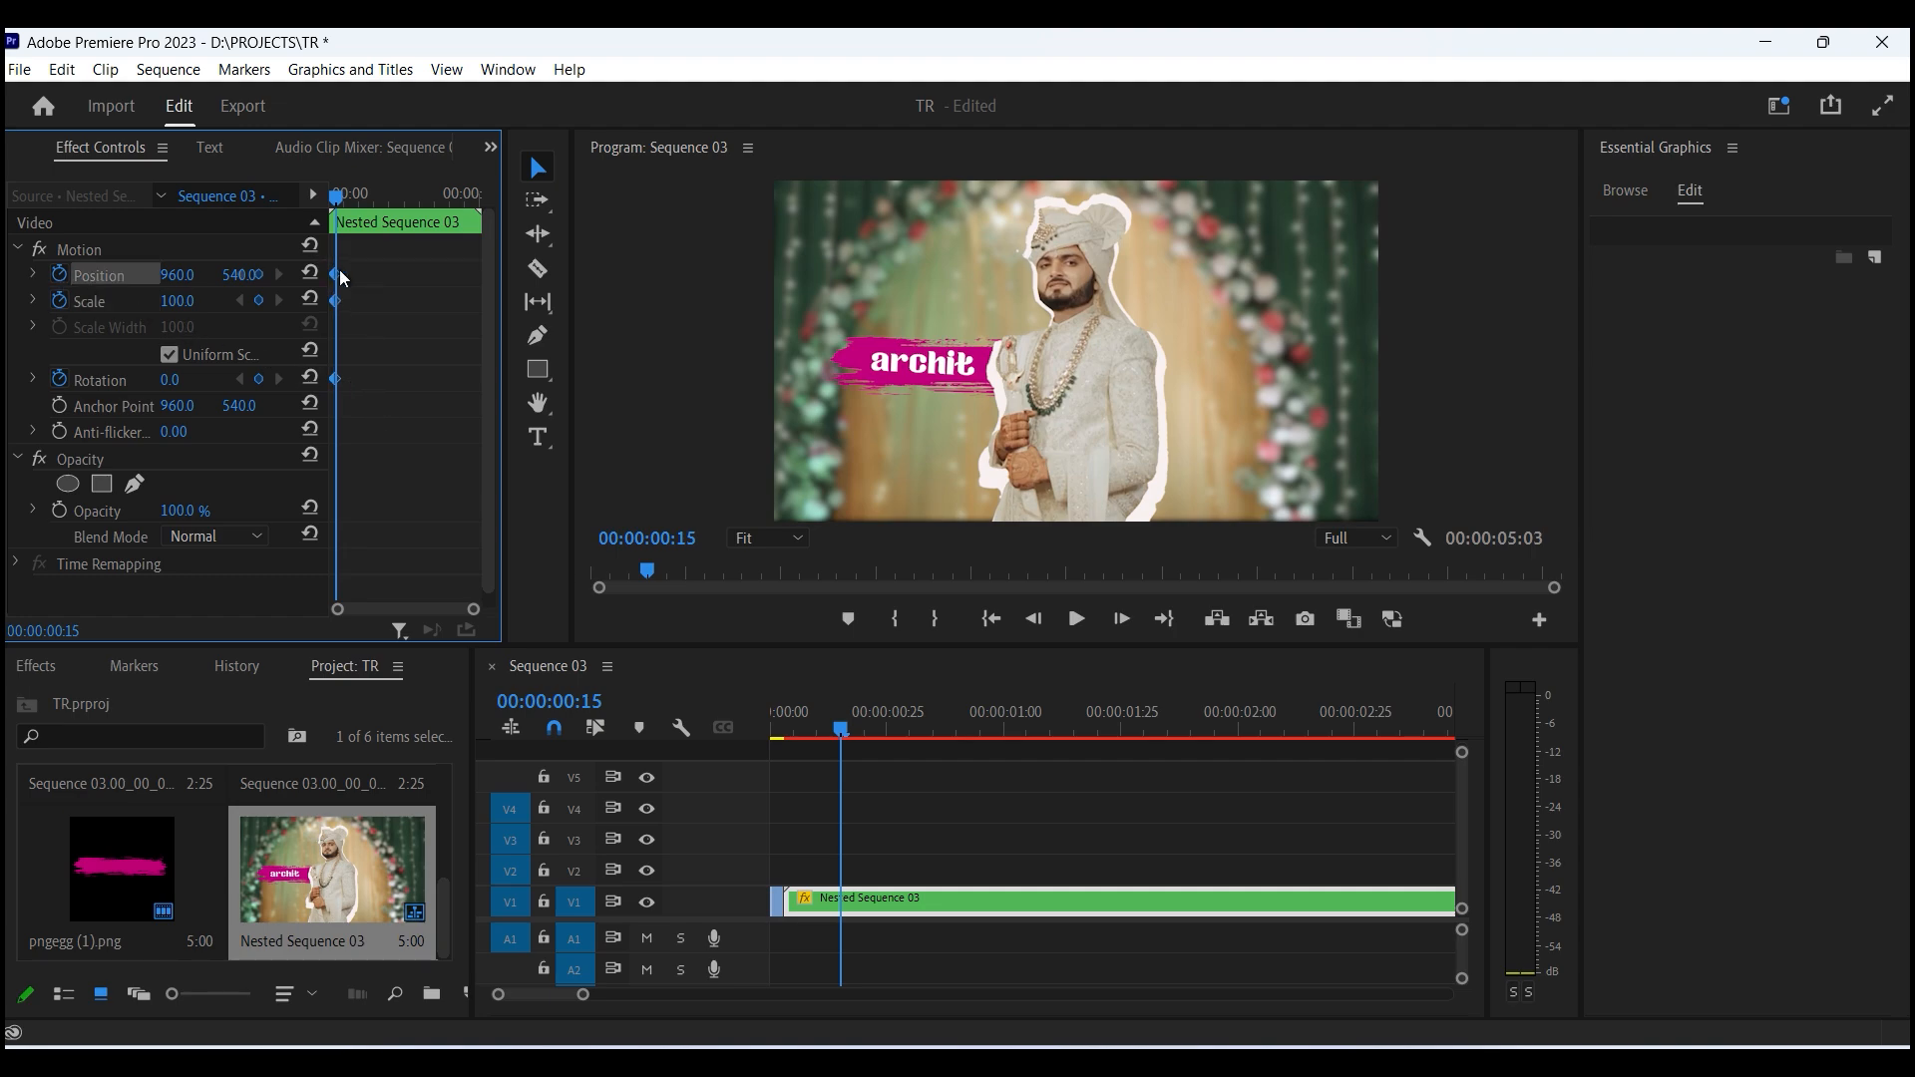
left_click_drag(337, 273, 146, 231)
key("equal")
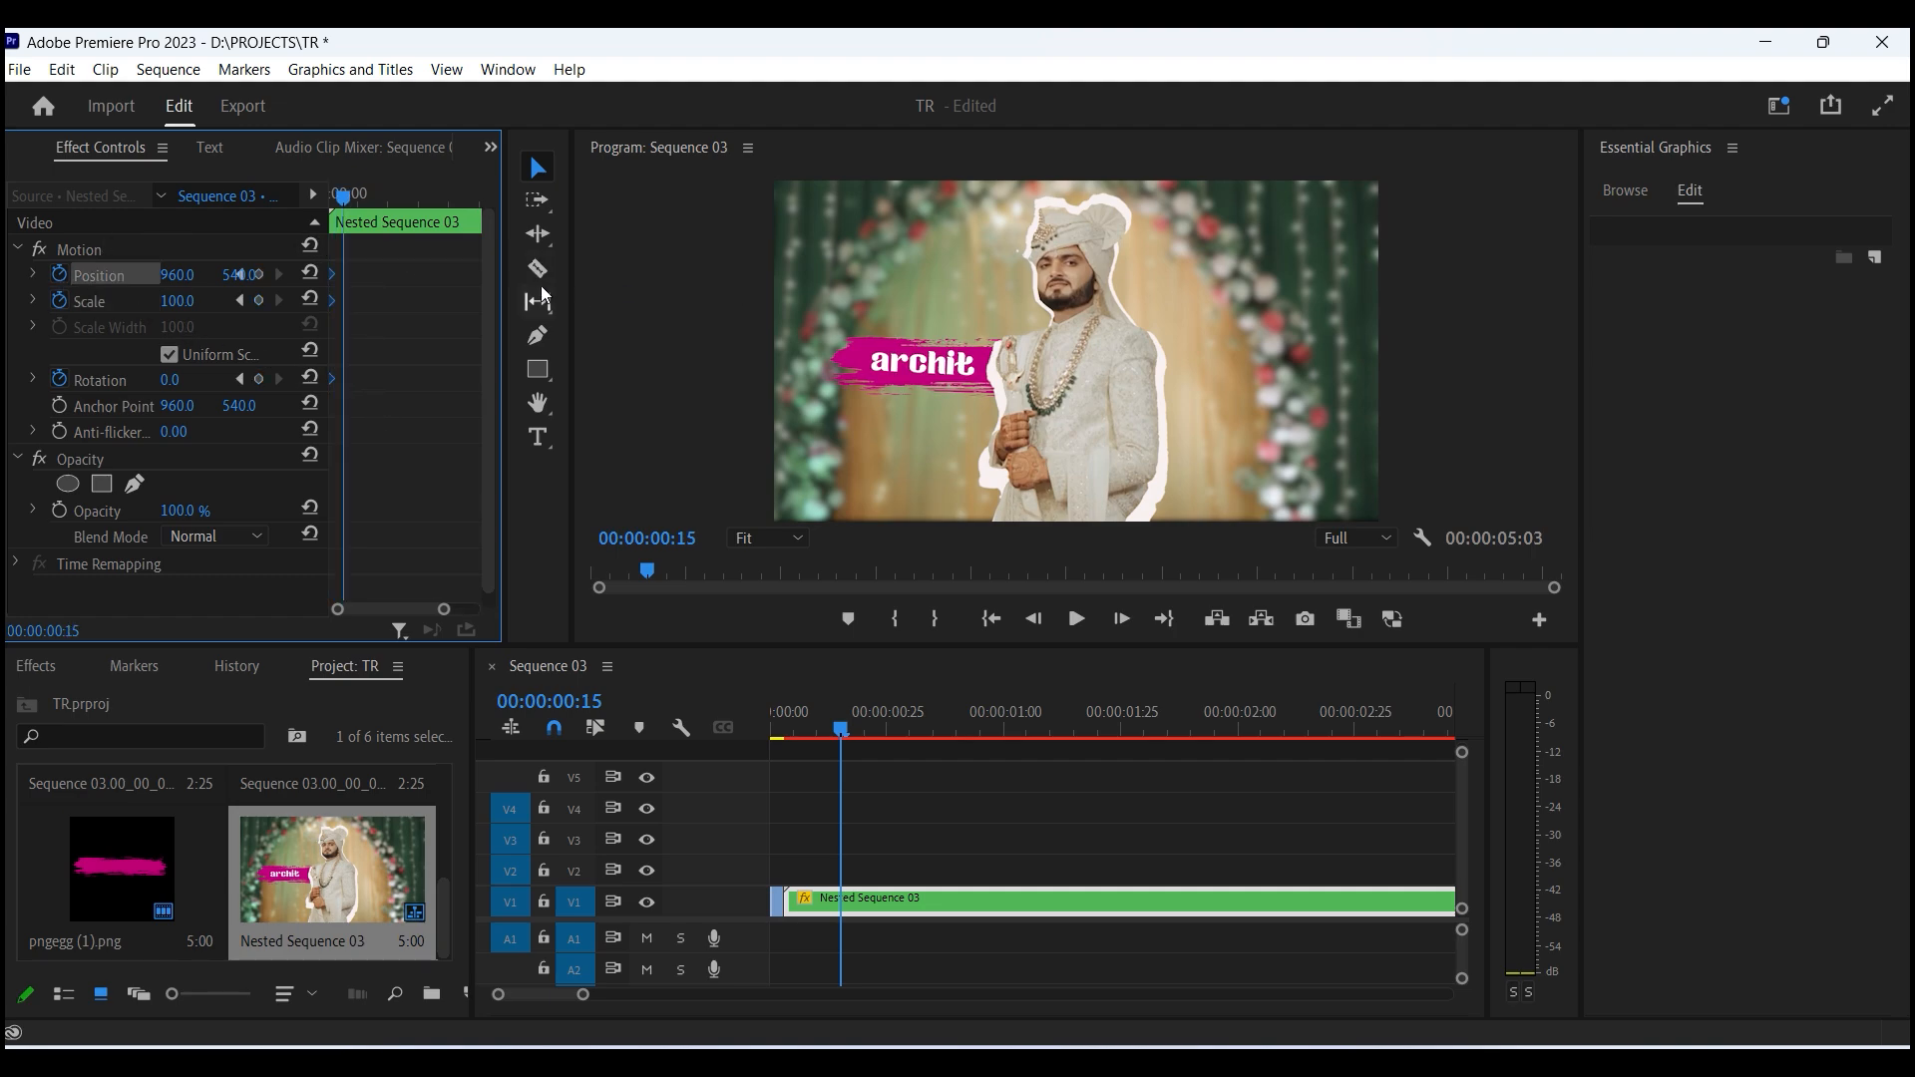
key("equal")
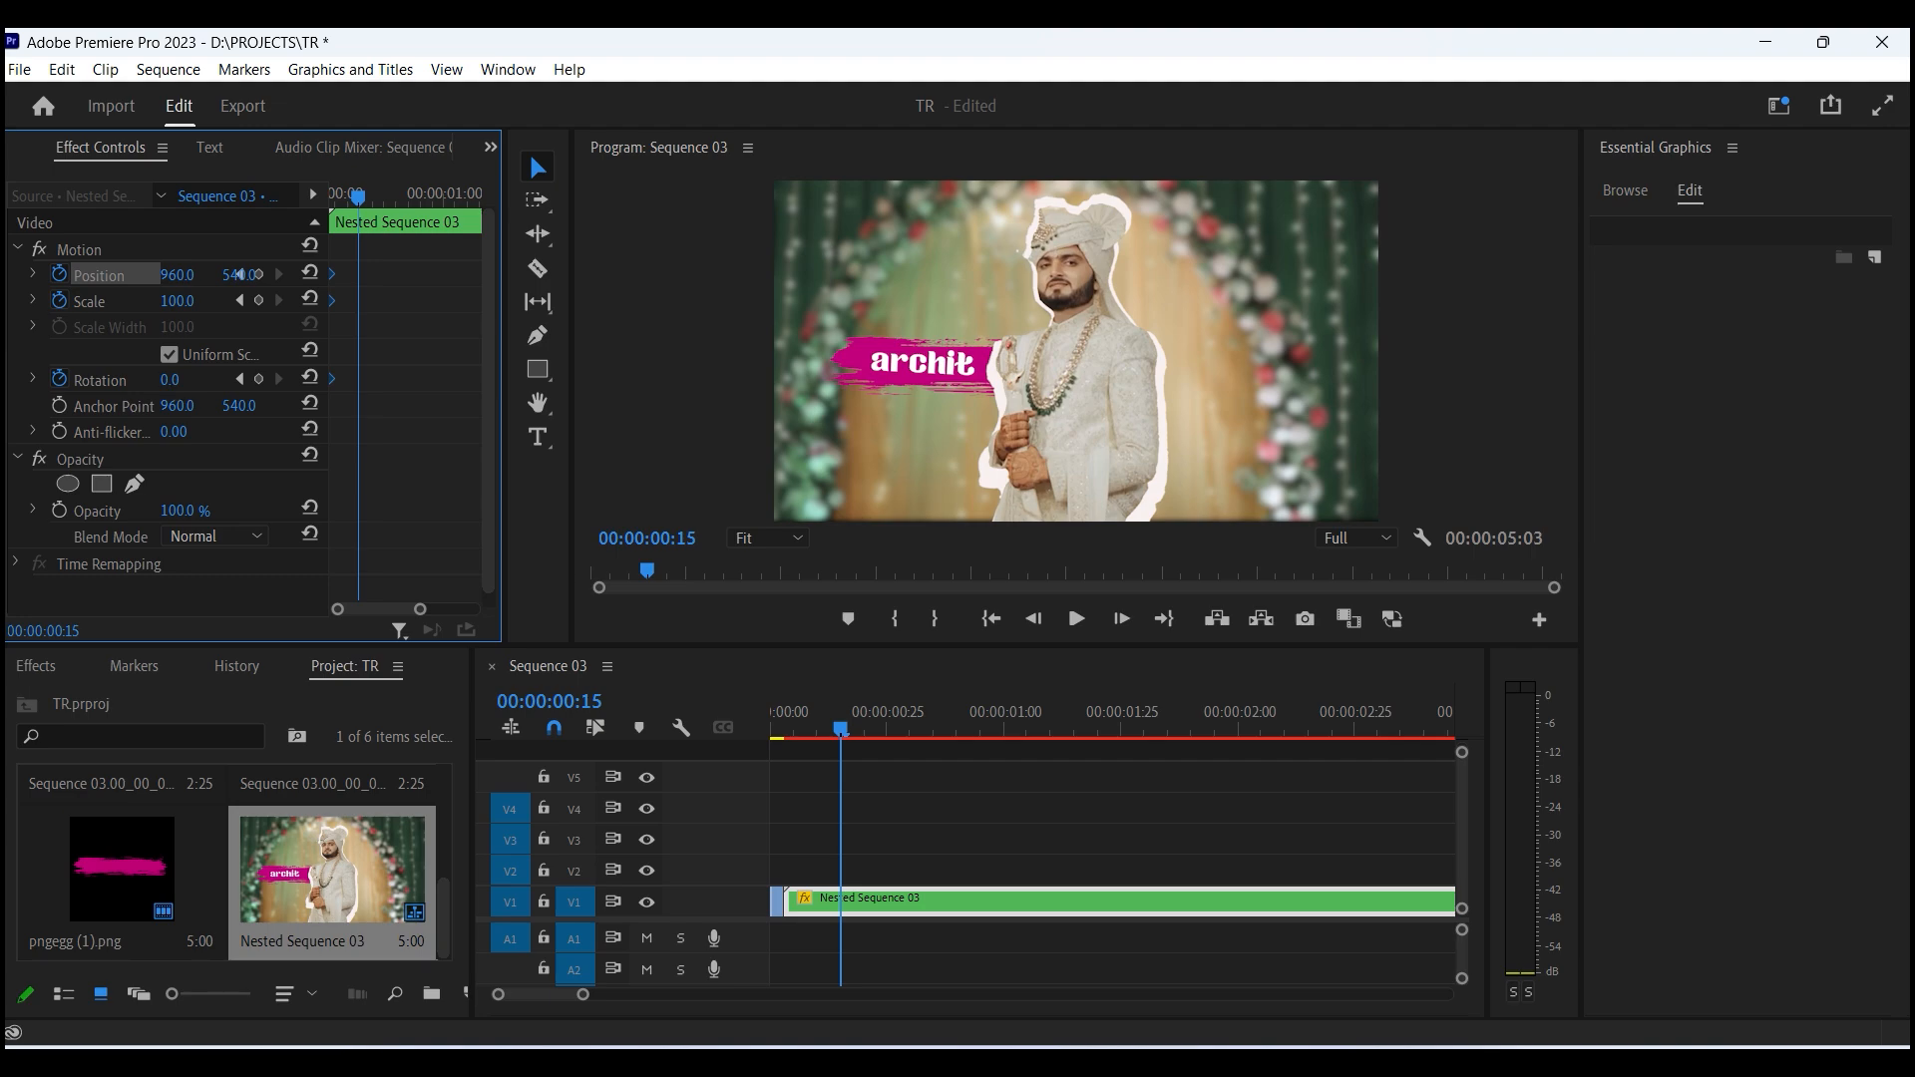
- Set the nested sequence's rotation to 5° and scale to 114, and shift these new keyframes later in time
left_click_drag(177, 382, 181, 382)
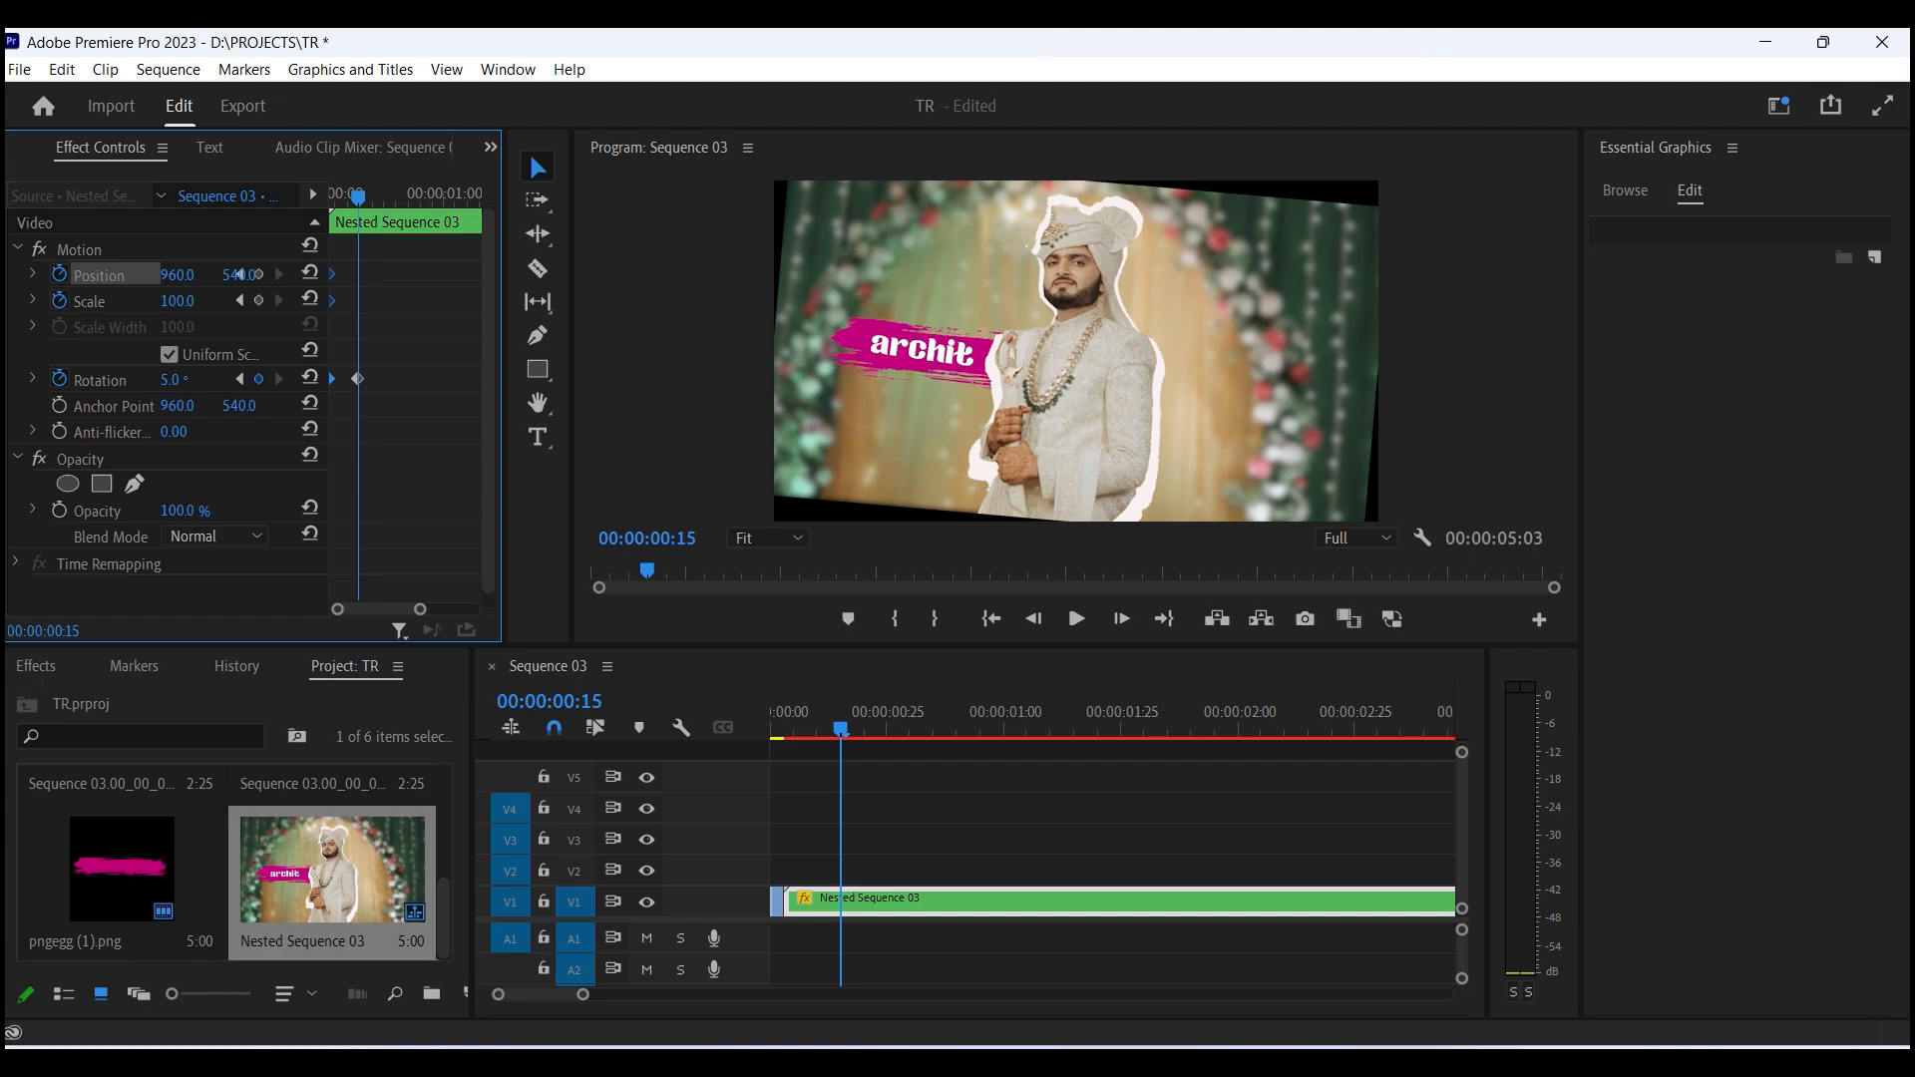
left_click_drag(176, 300, 191, 300)
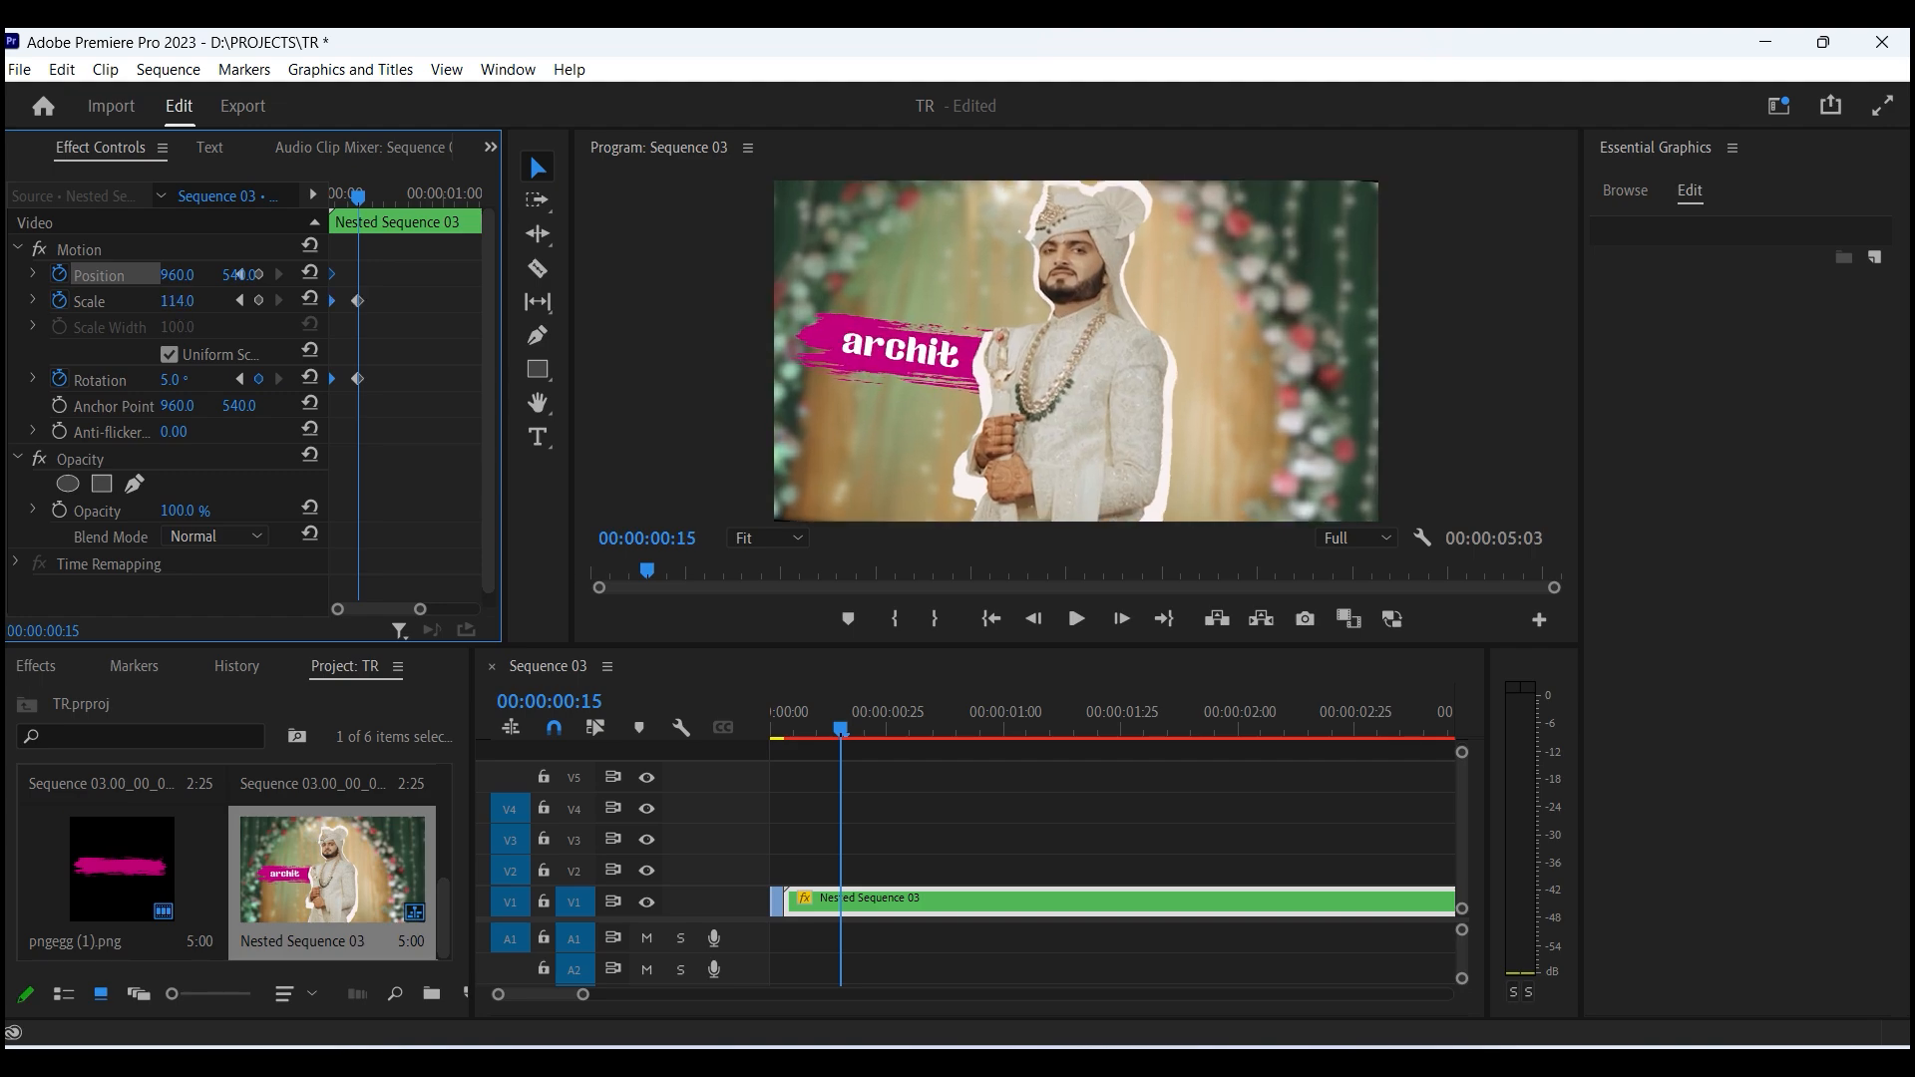
left_click_drag(402, 405, 357, 300)
left_click_drag(357, 299, 439, 326)
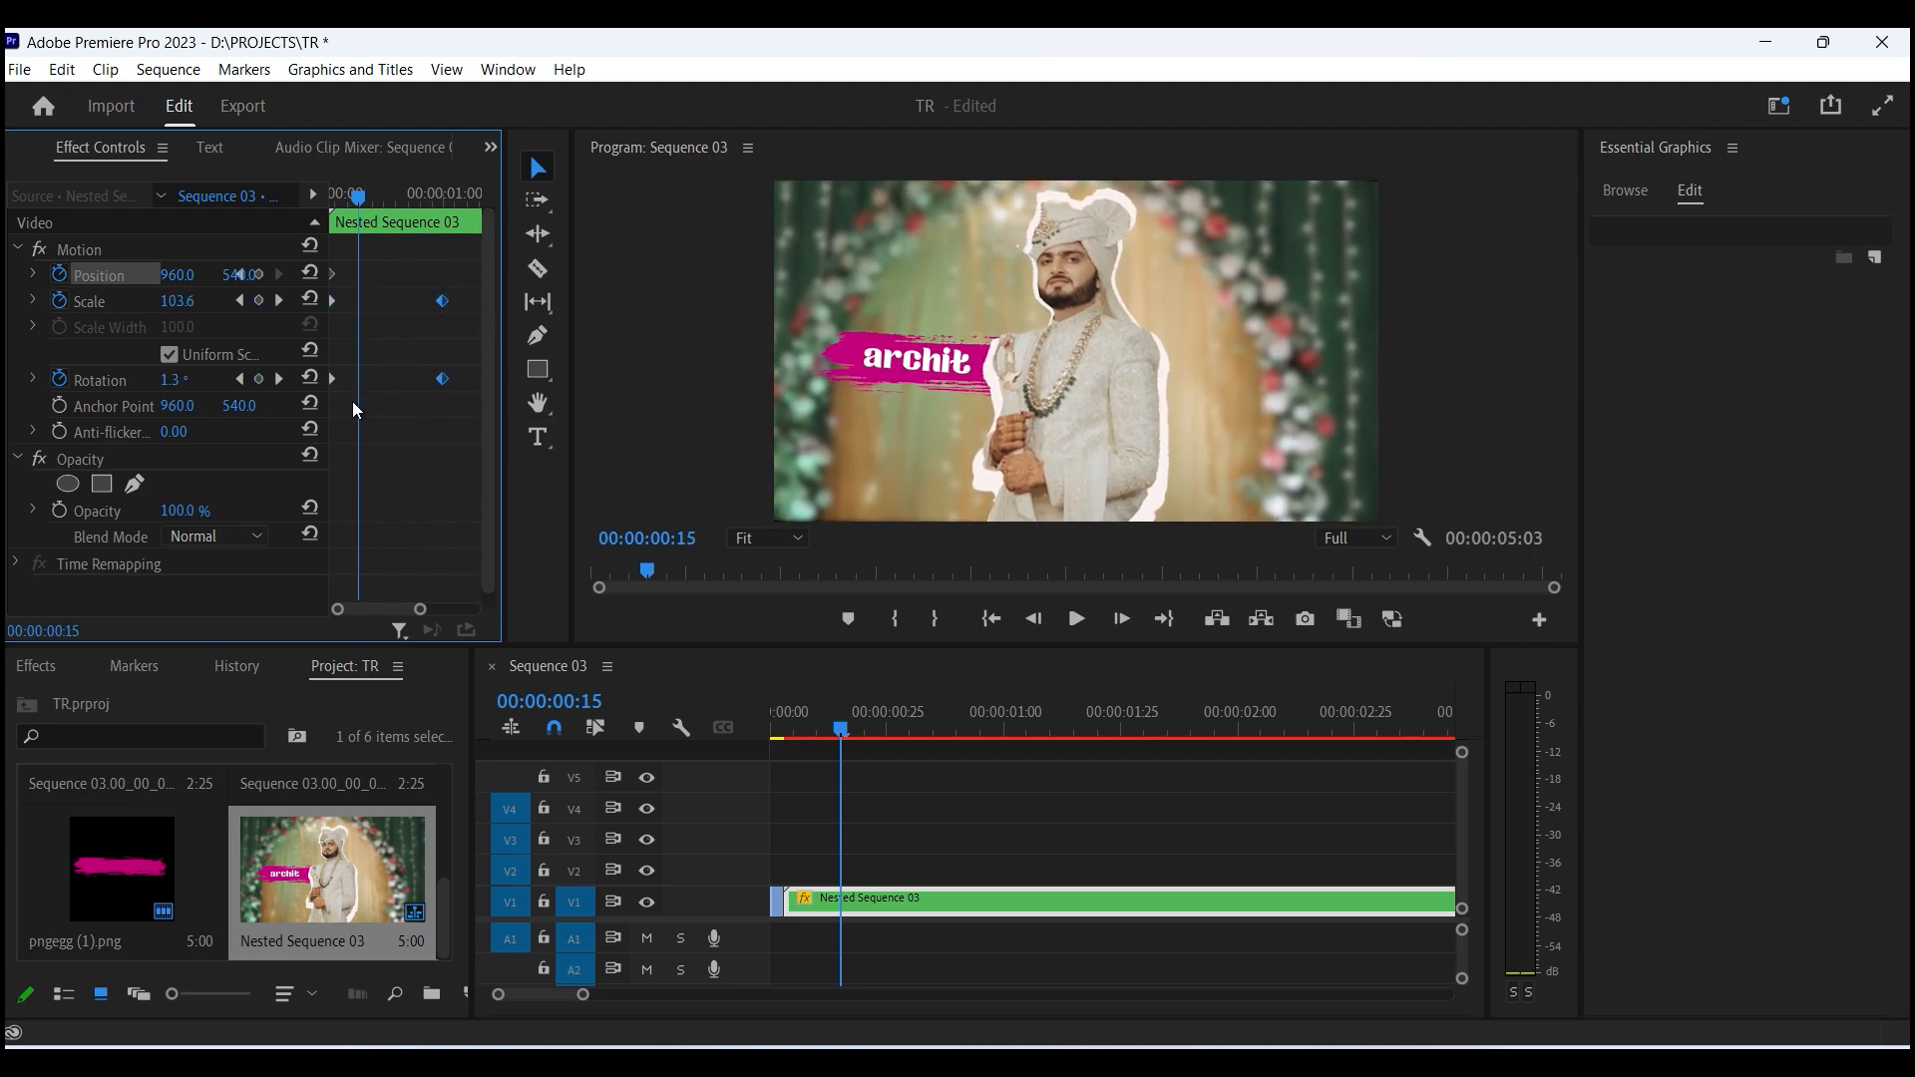
- Select all the position, scale and rotation keyframes and apply Ease Out interpolation to them
right_click(333, 302)
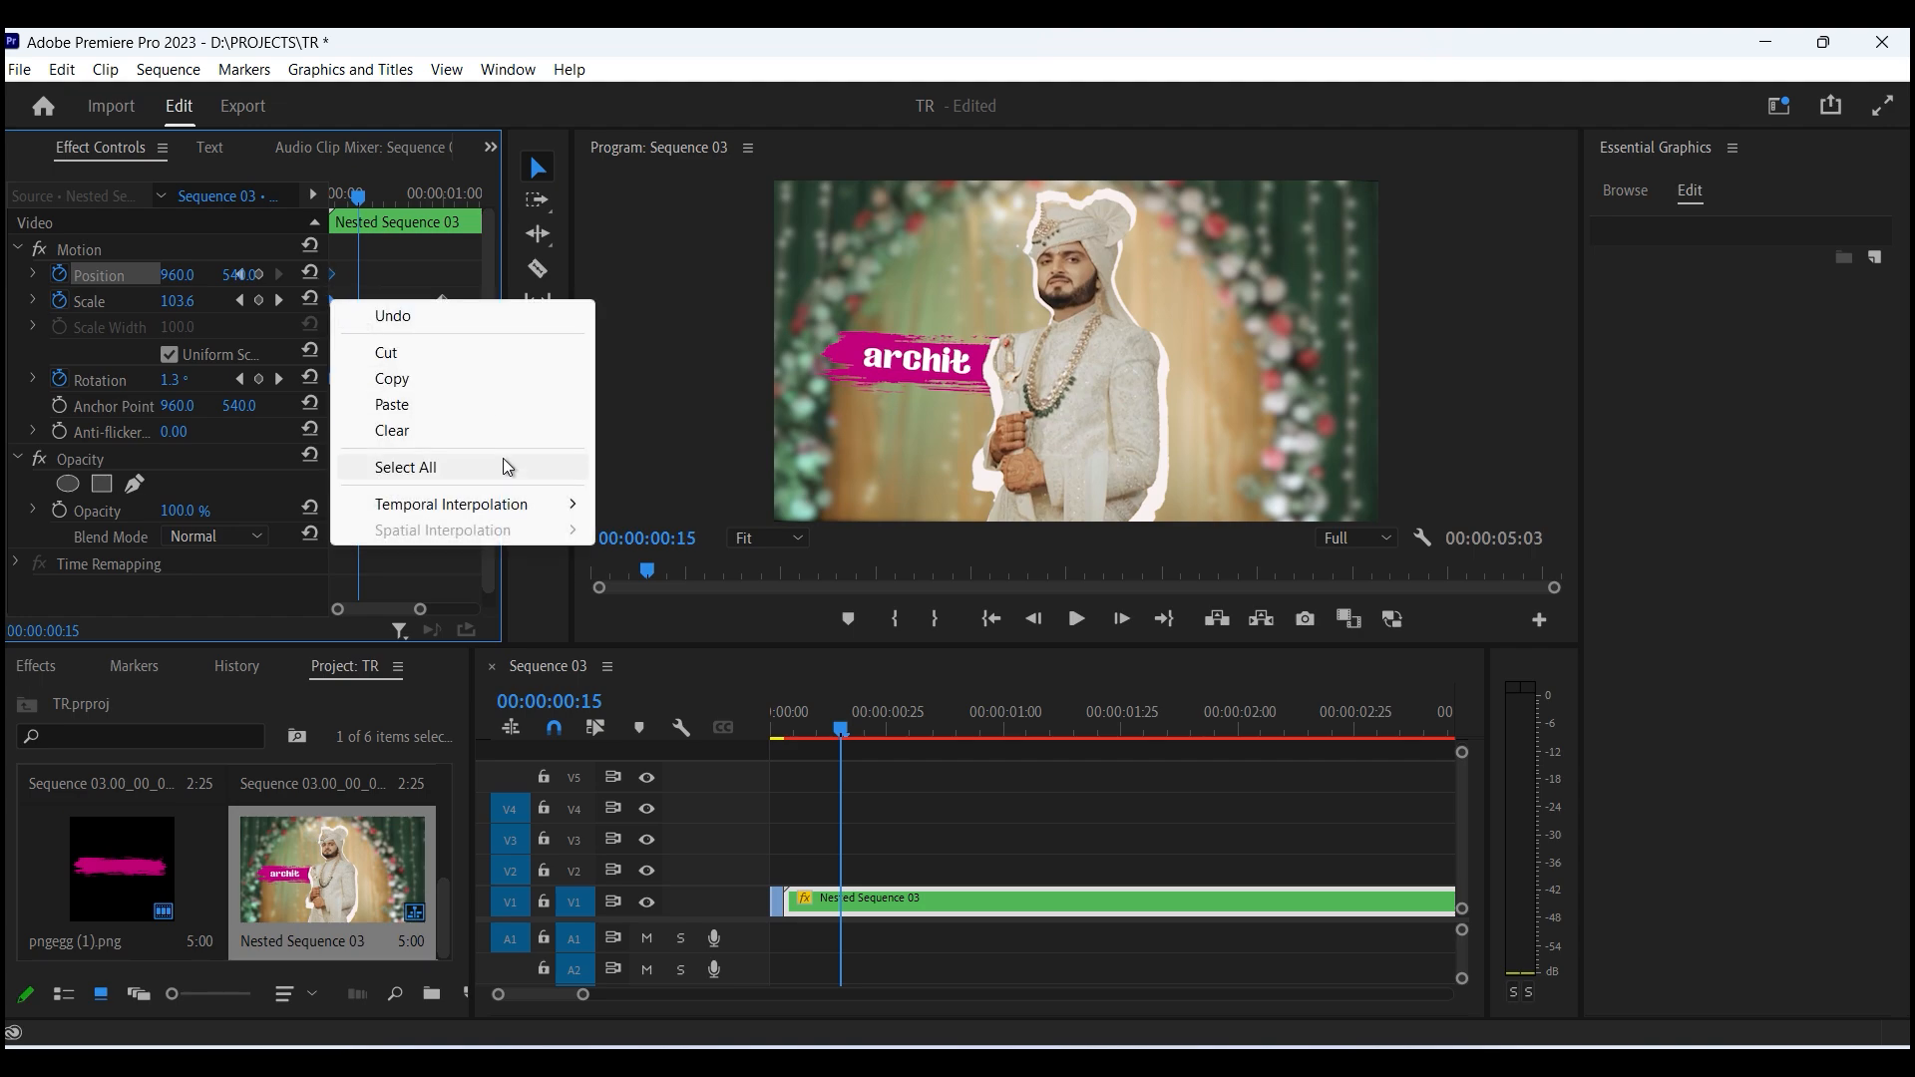
mouse_move(519, 504)
left_click(663, 643)
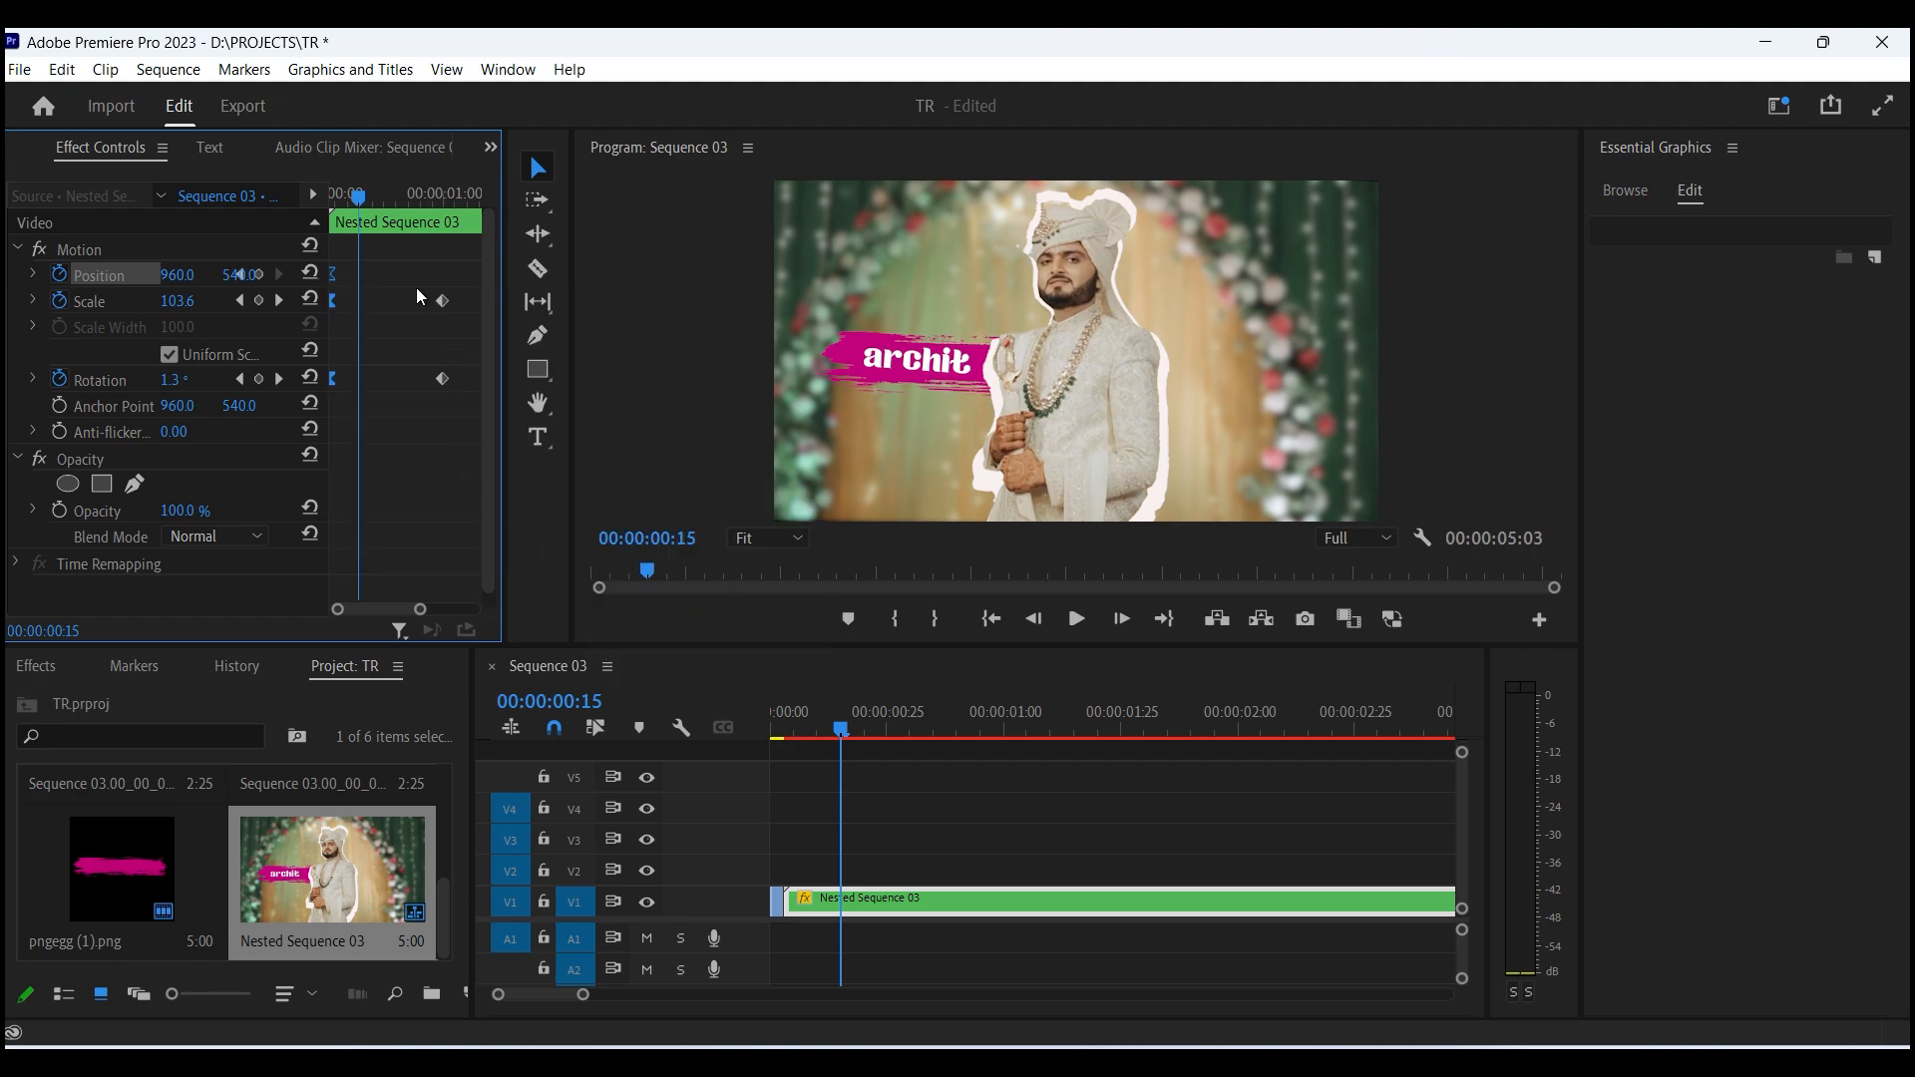
left_click_drag(407, 249, 457, 431)
right_click(444, 378)
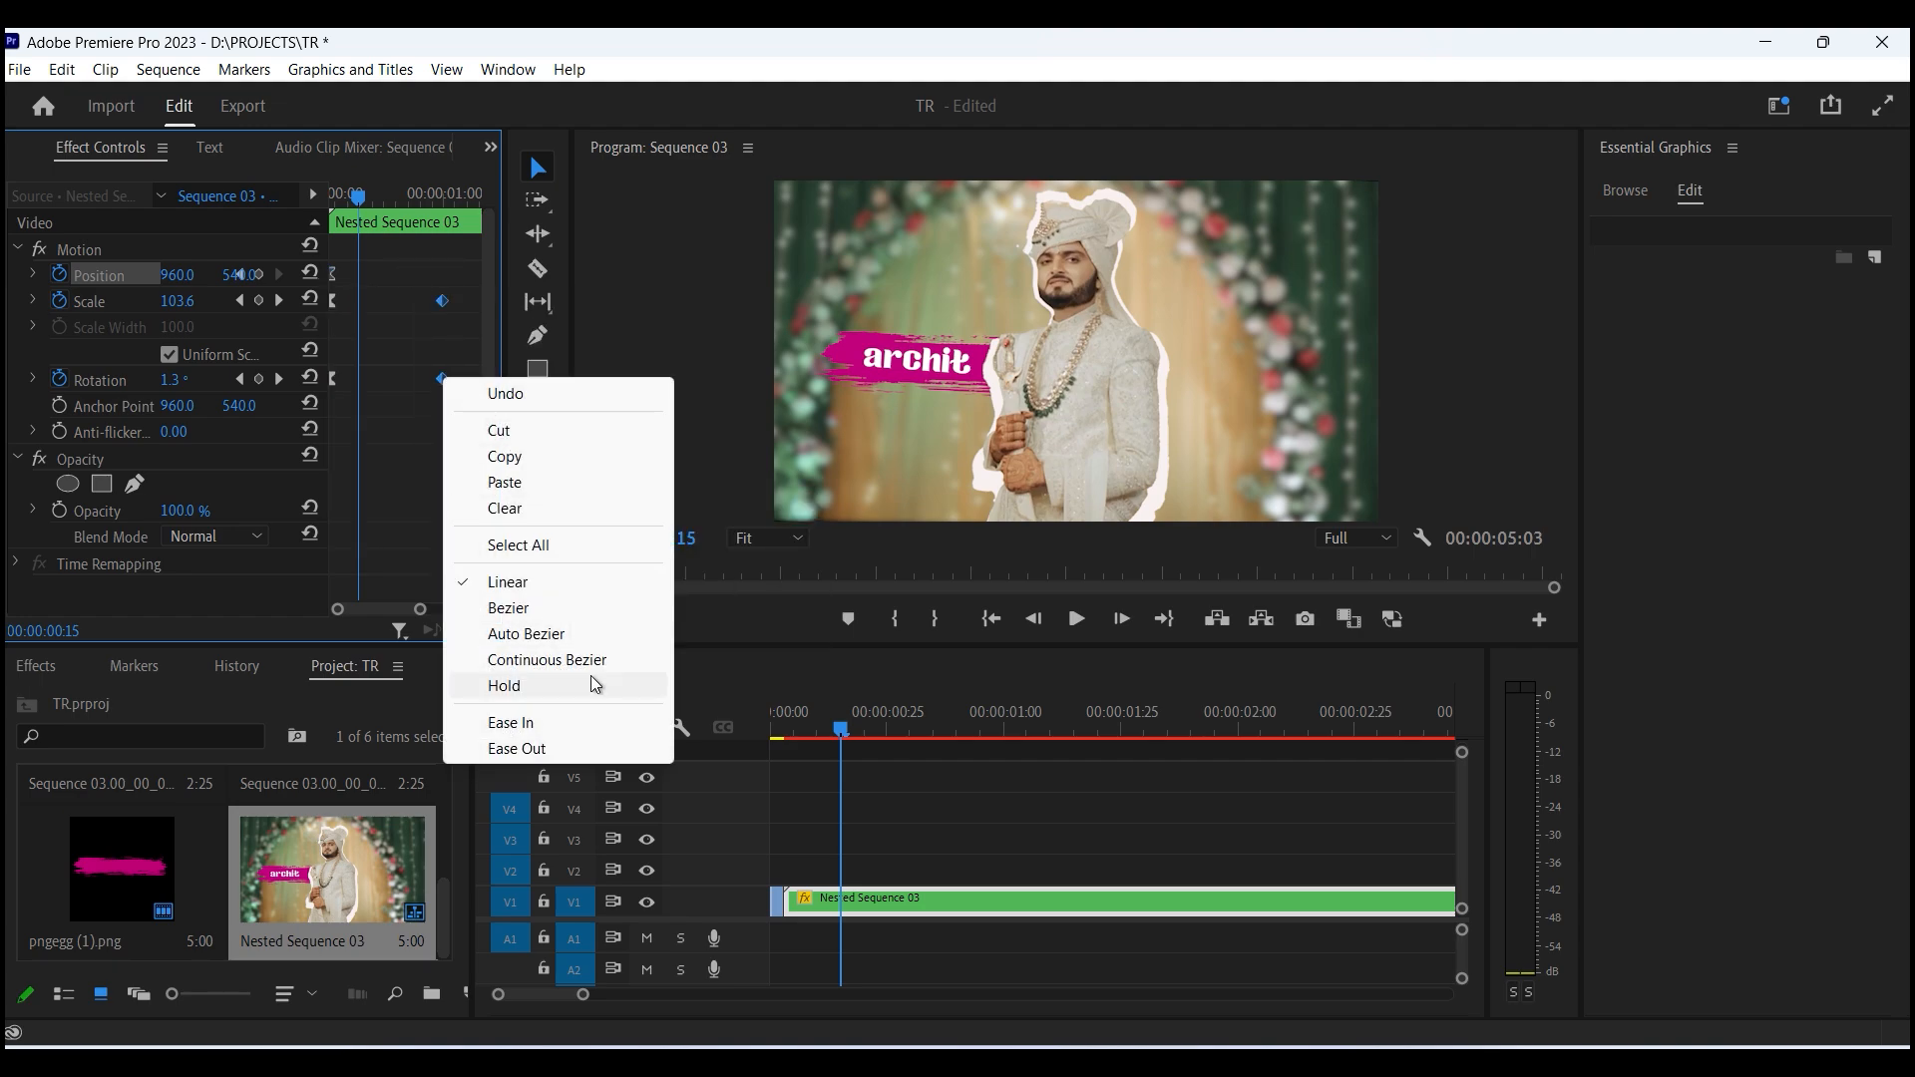
left_click(547, 746)
- Play back the sequence from the start to review the zoom animation
left_click(806, 720)
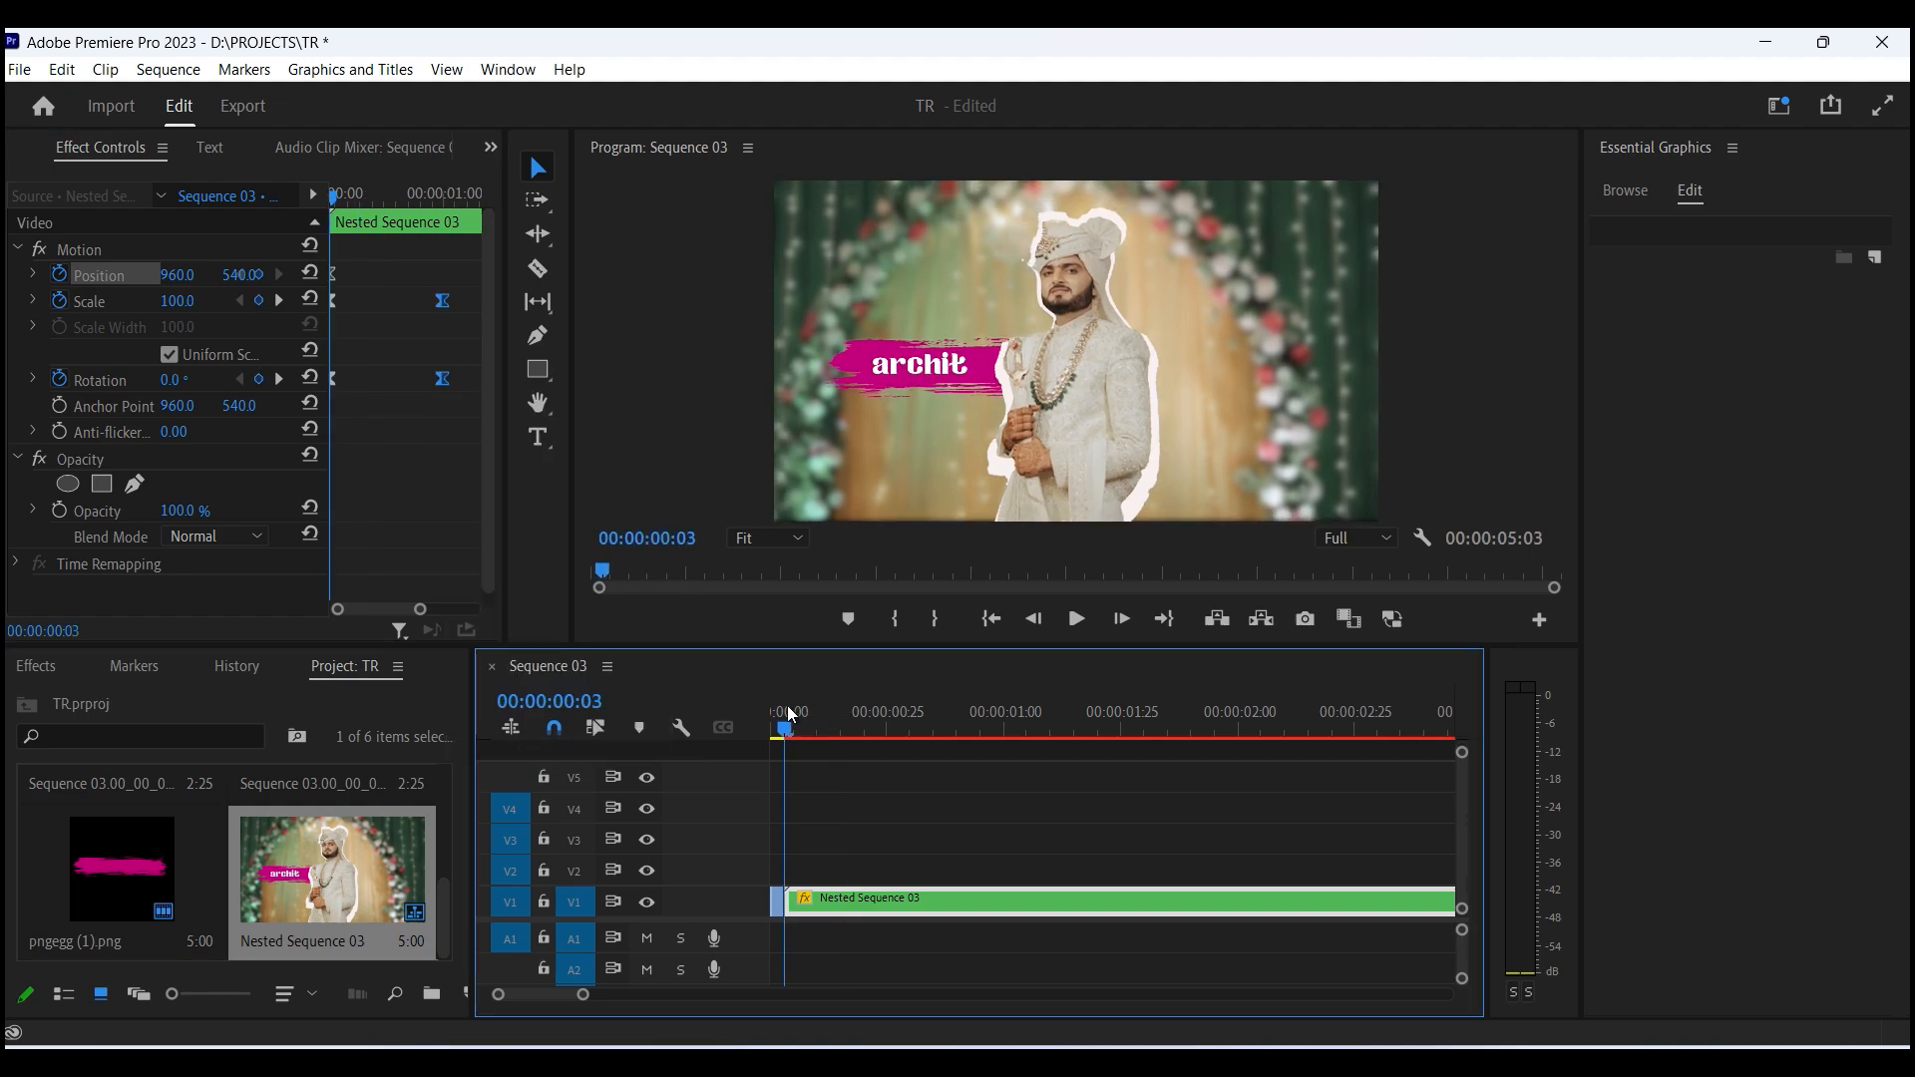
key("space")
key("minus")
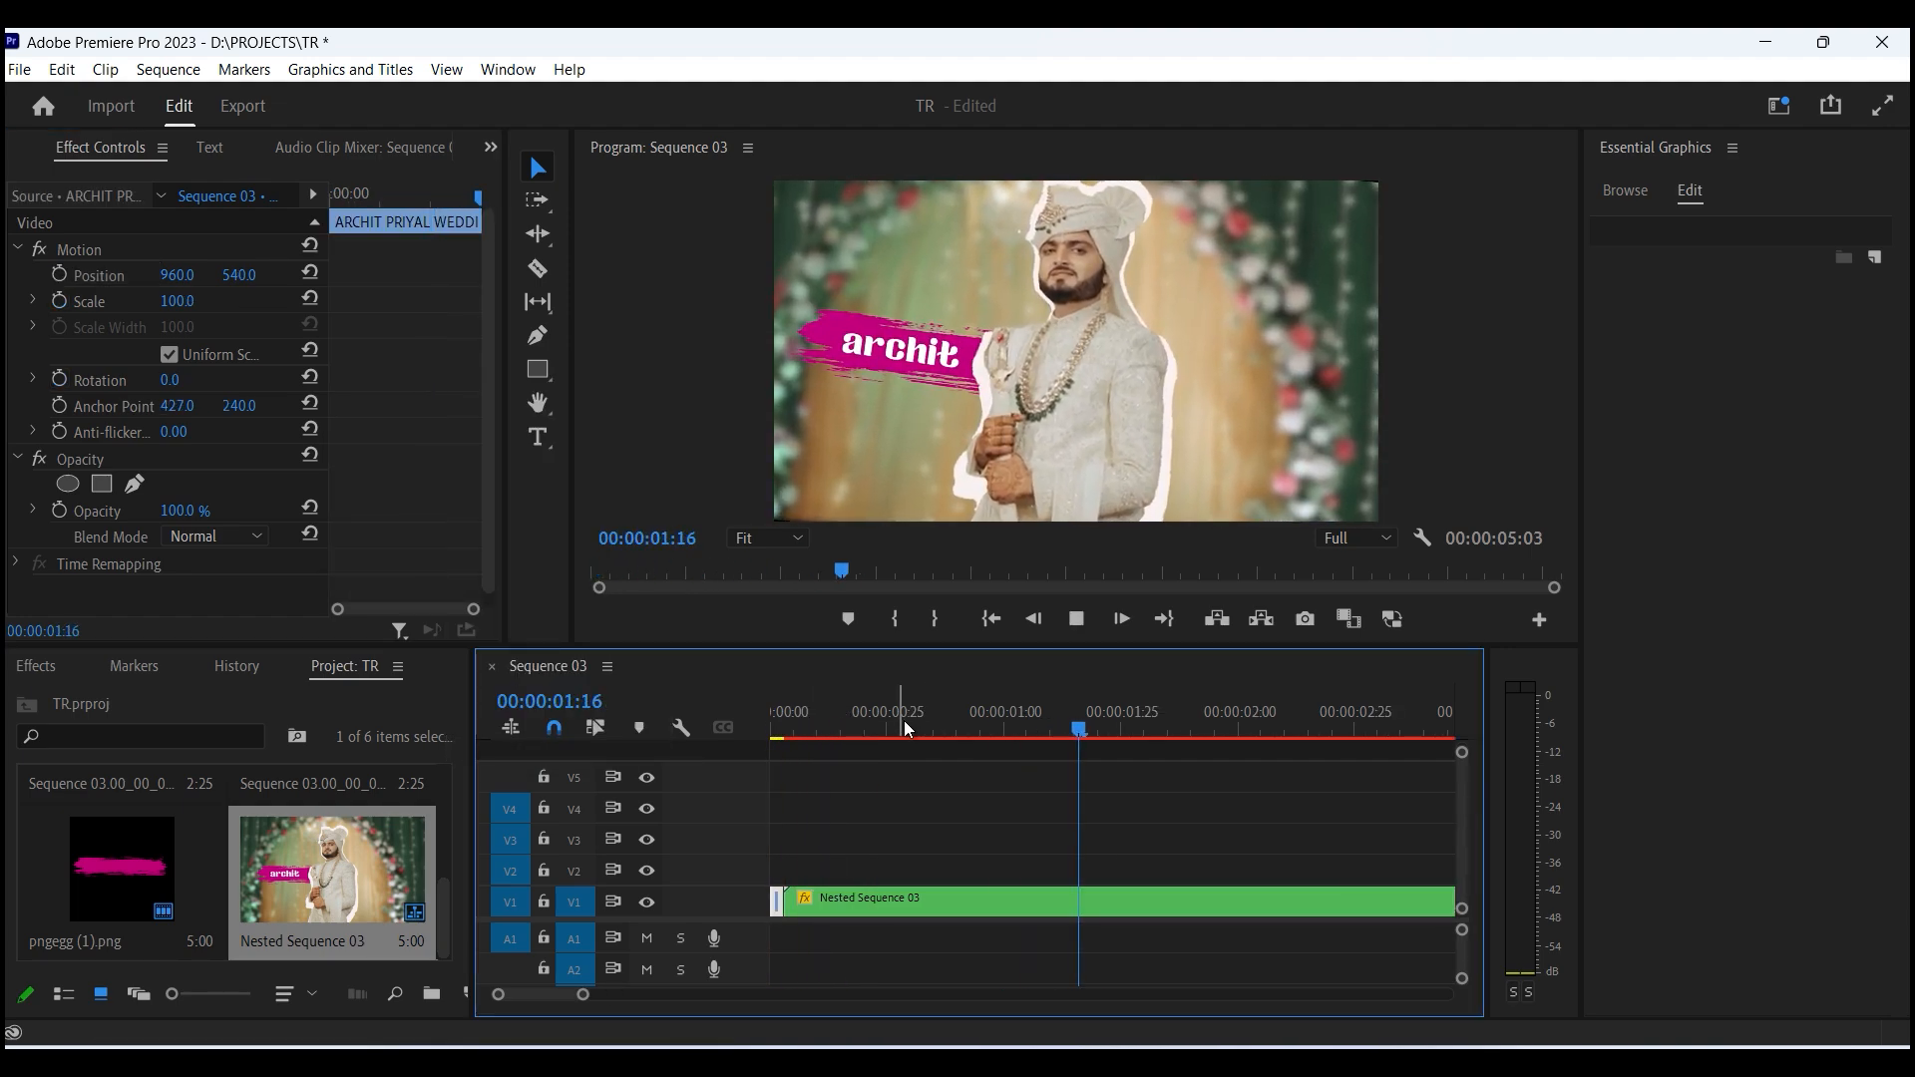
key("minus")
key("minus")
key("space")
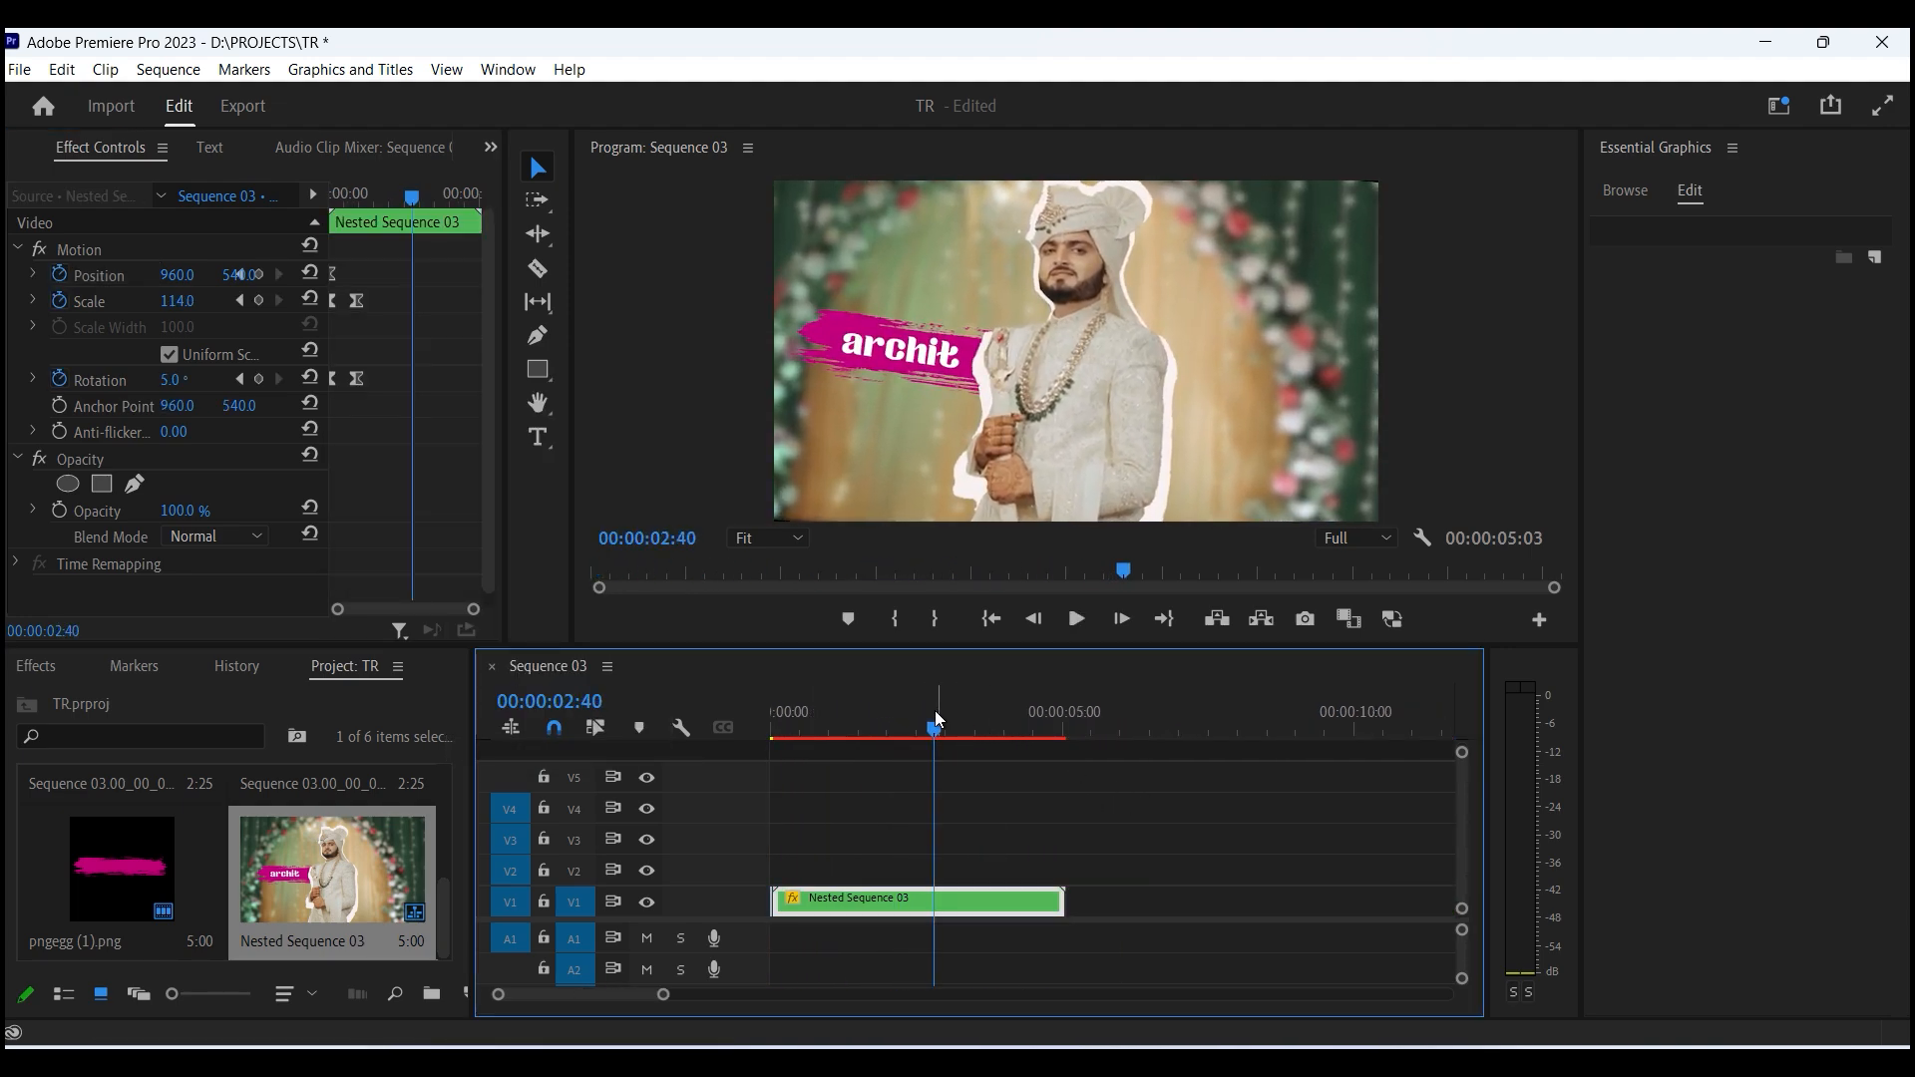
key("minus")
key("minus")
left_click_drag(935, 716, 738, 714)
key("equal")
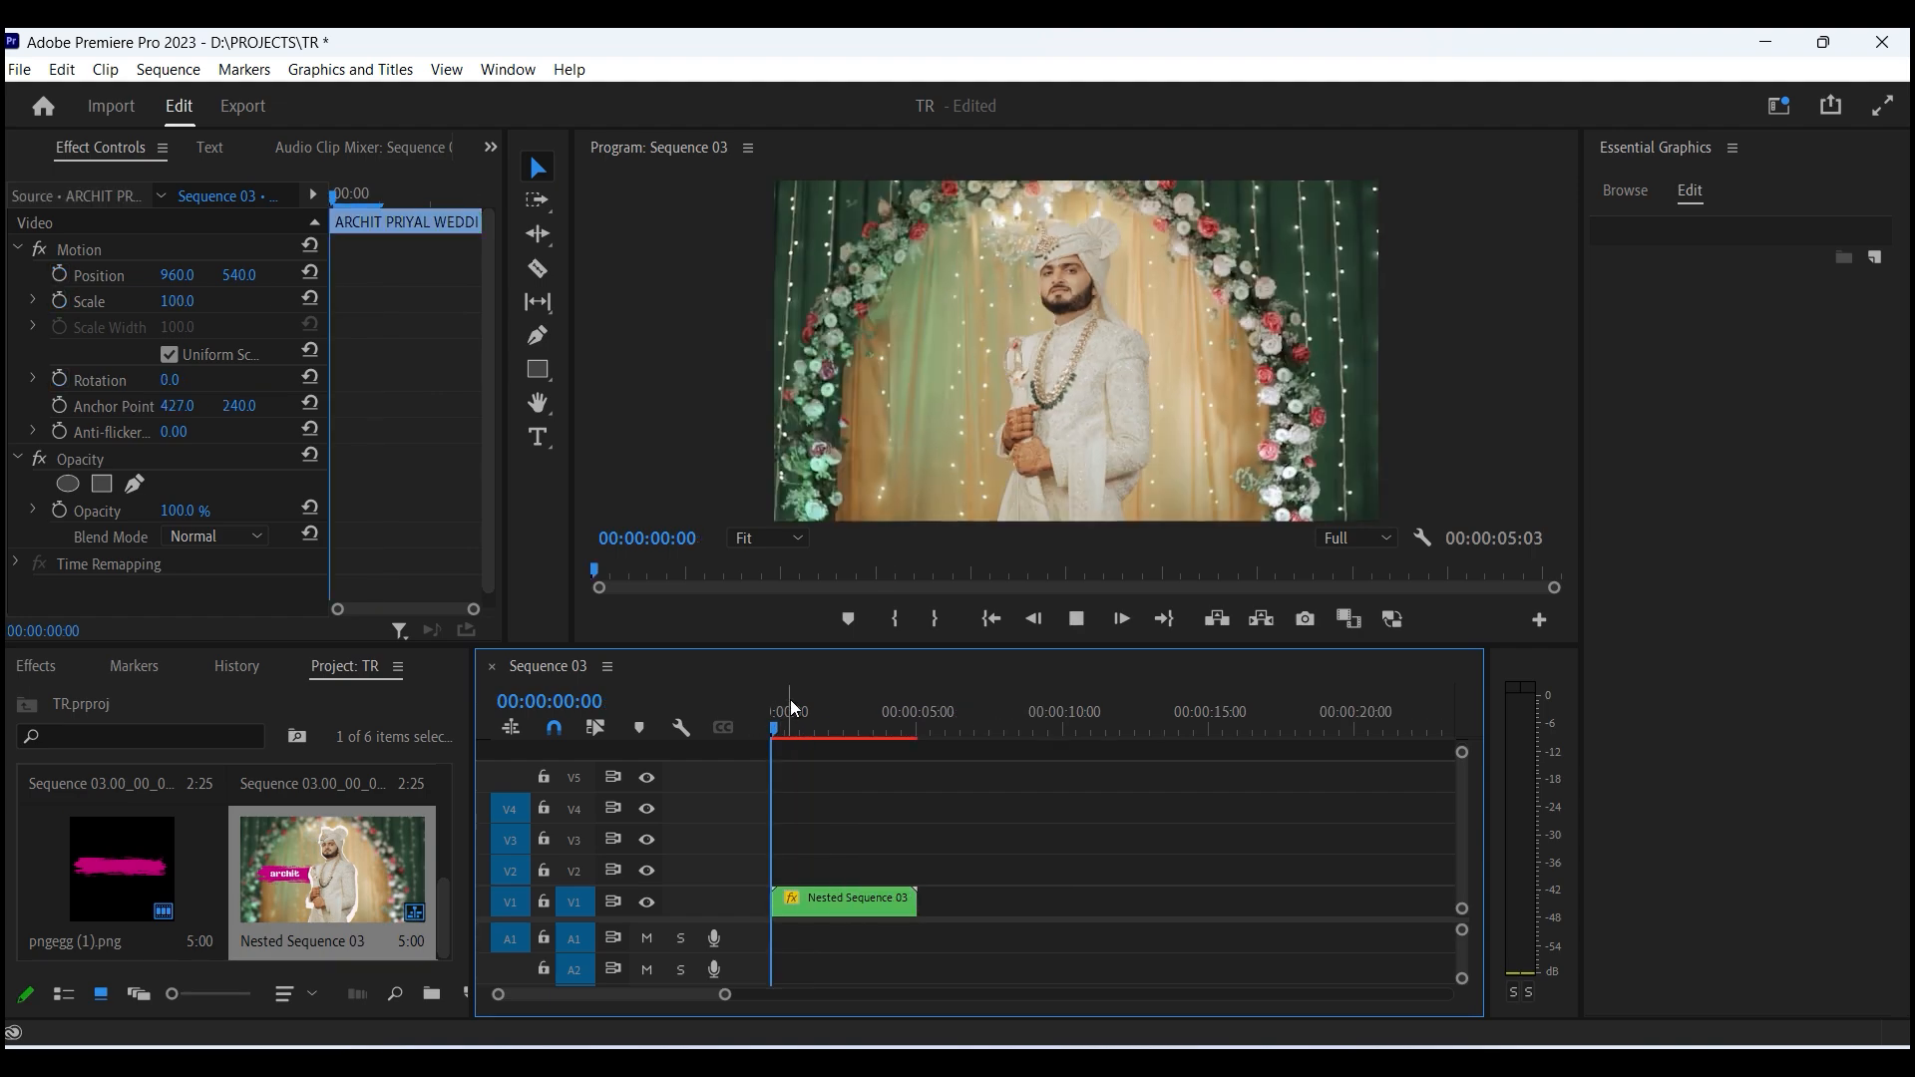
key("space")
key("minus")
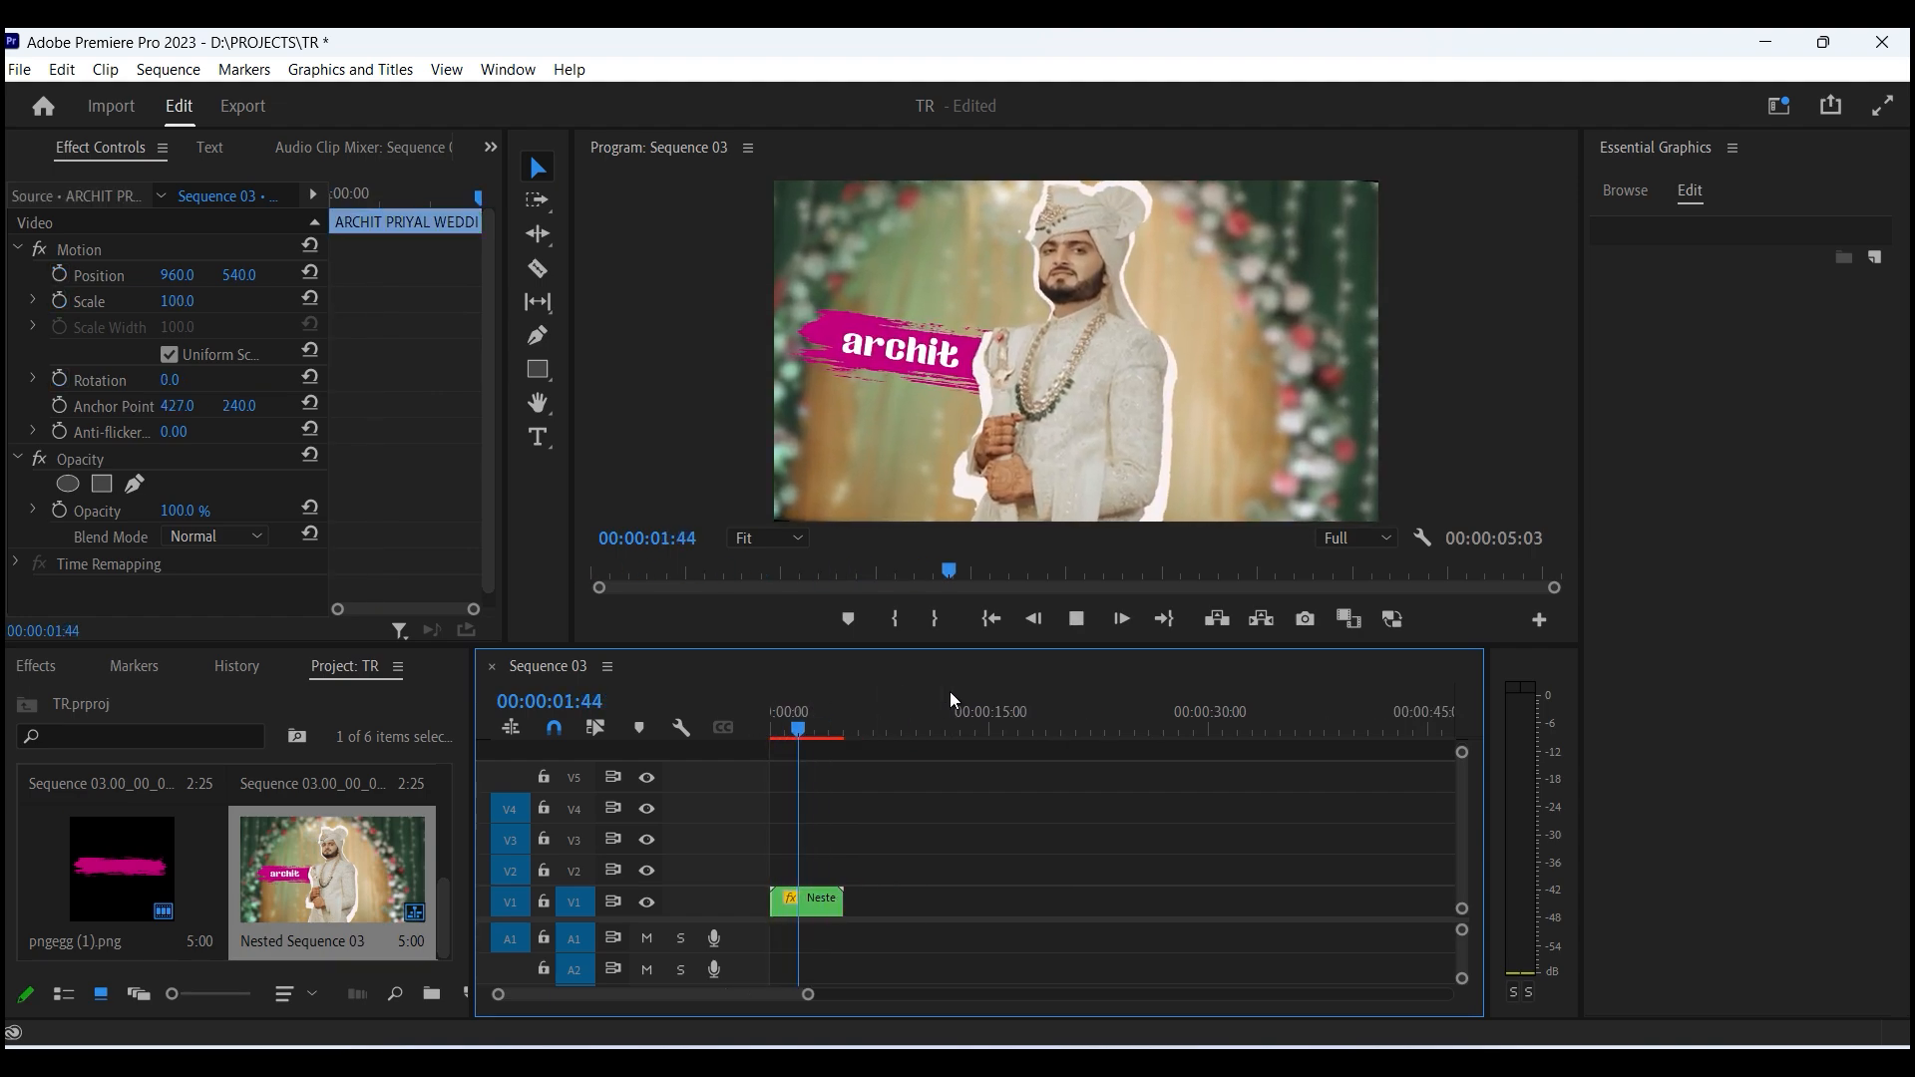
key("space")
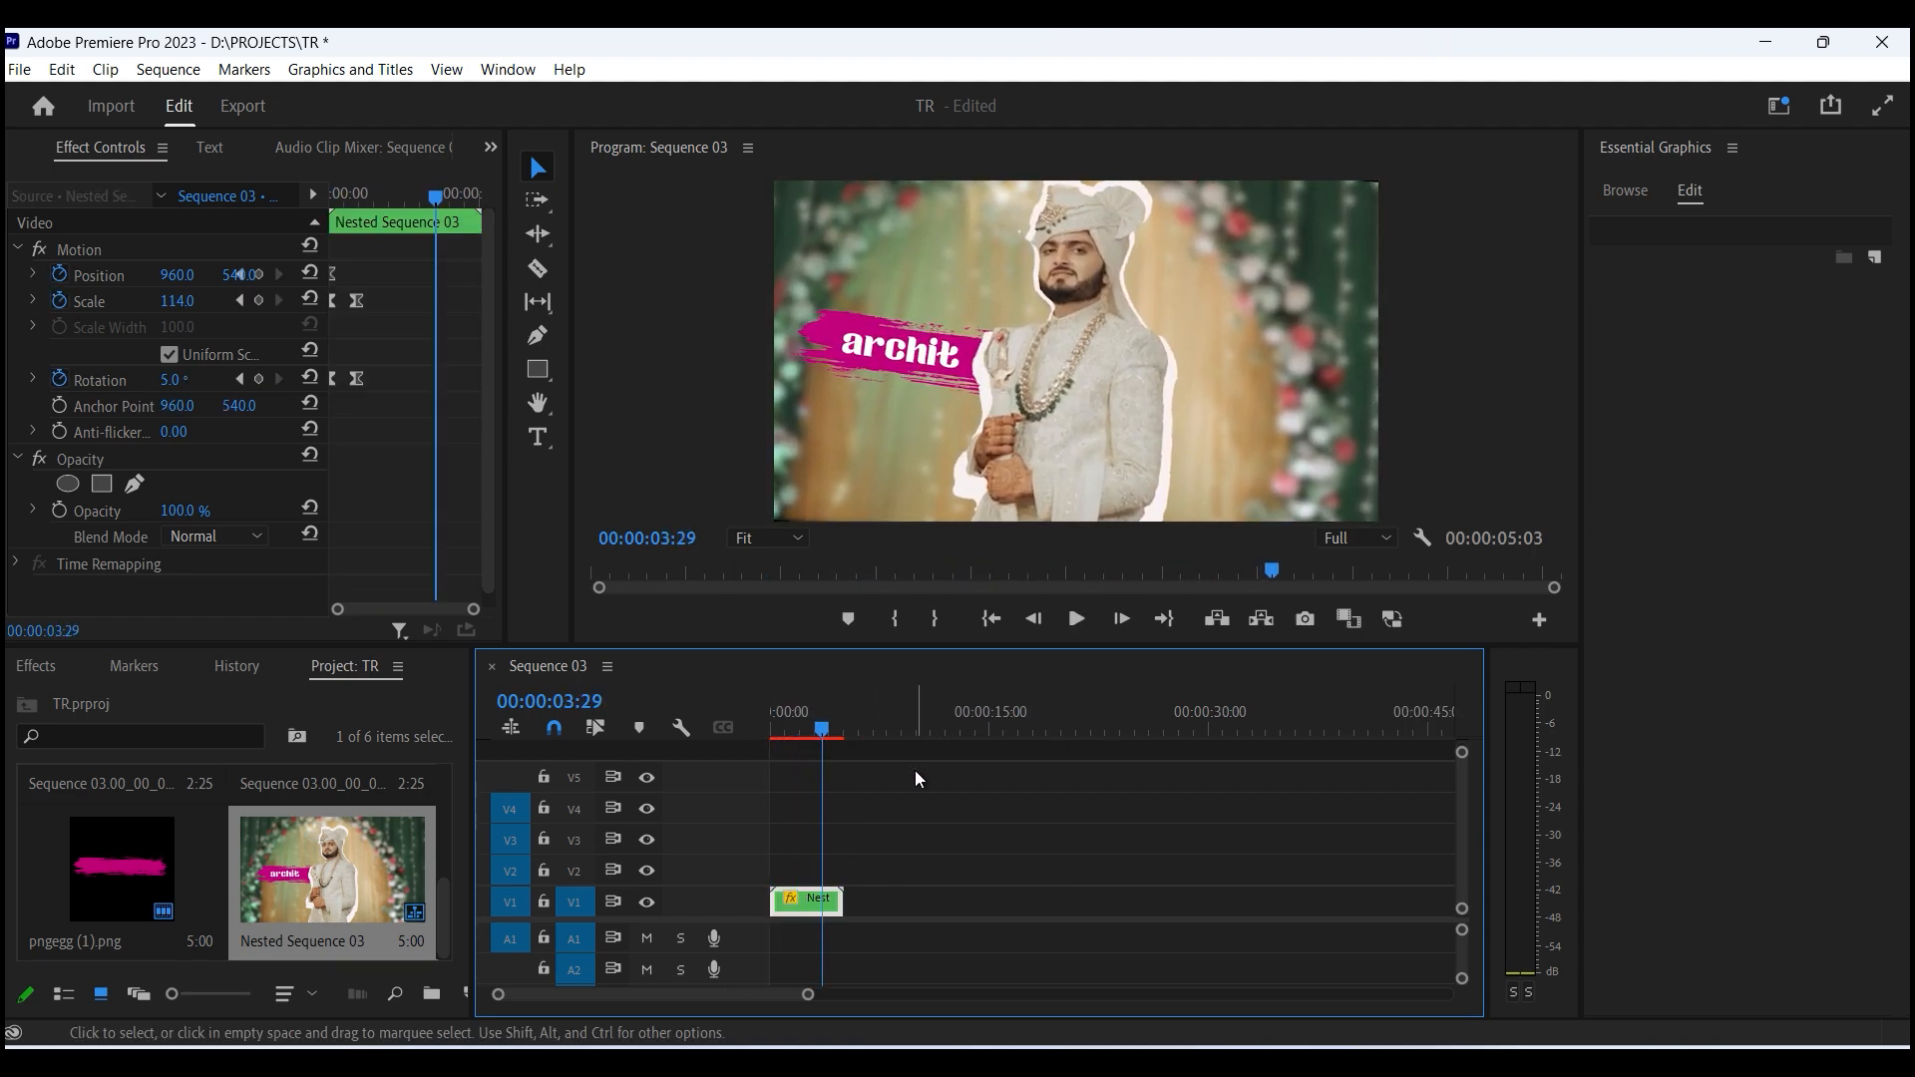